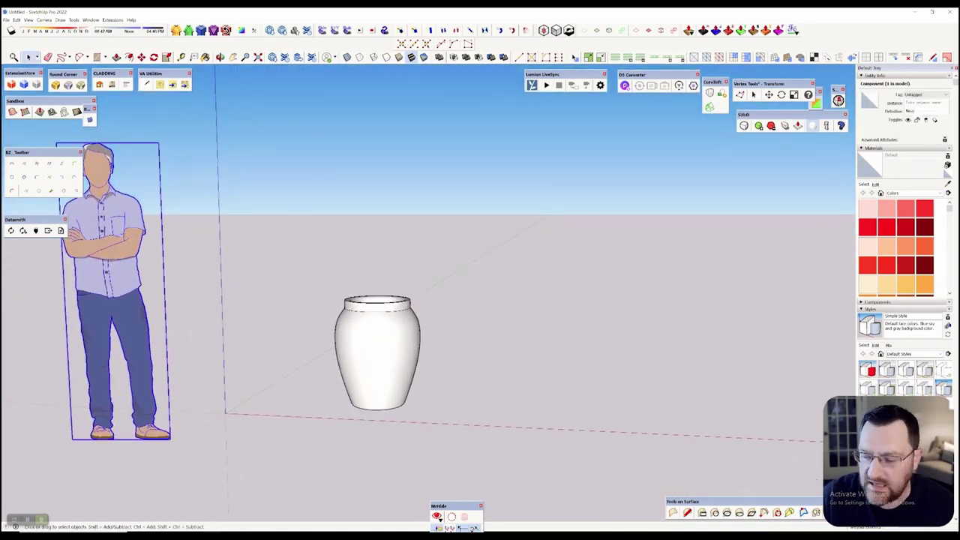
- Delete the human scale figure standing beside the vase
click(377, 353)
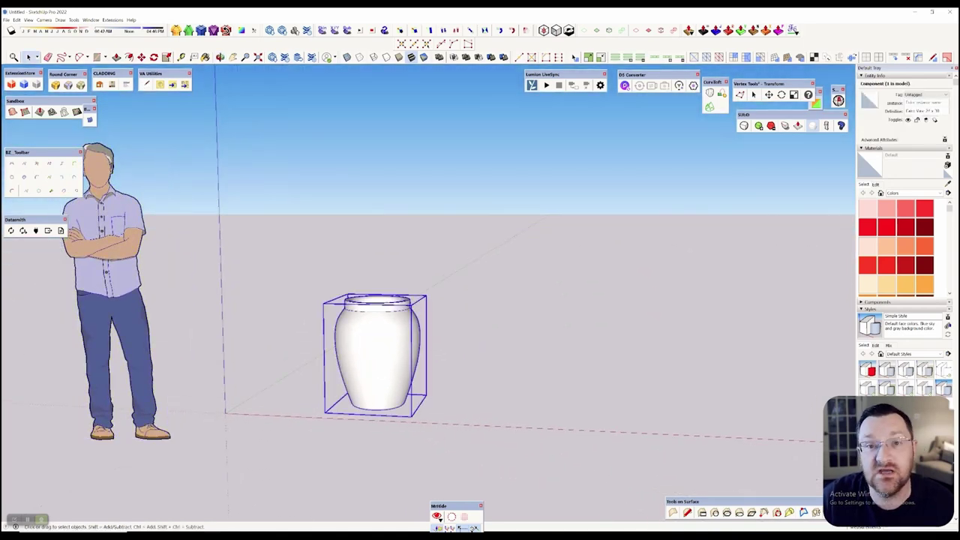
click(518, 315)
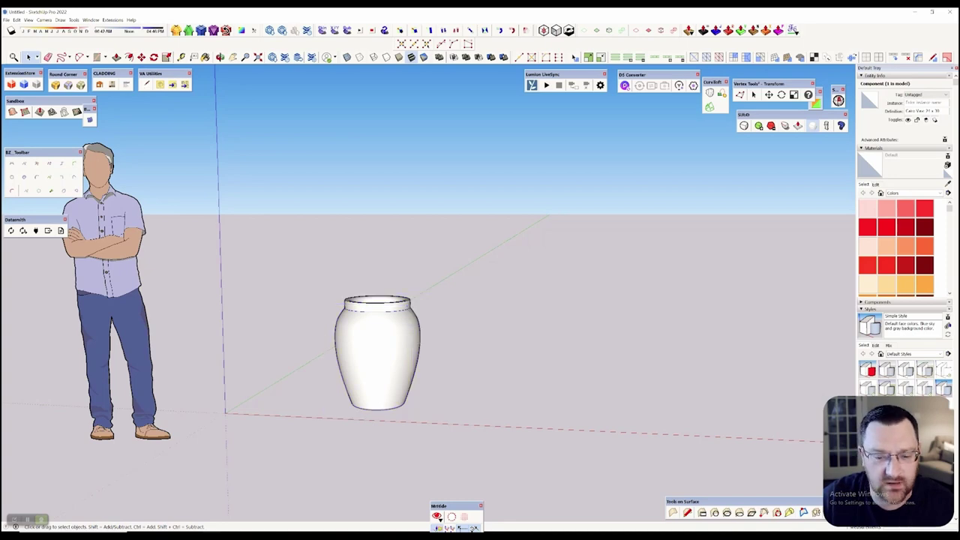
middle_drag(480, 300, 506, 338)
middle_drag(510, 289, 480, 262)
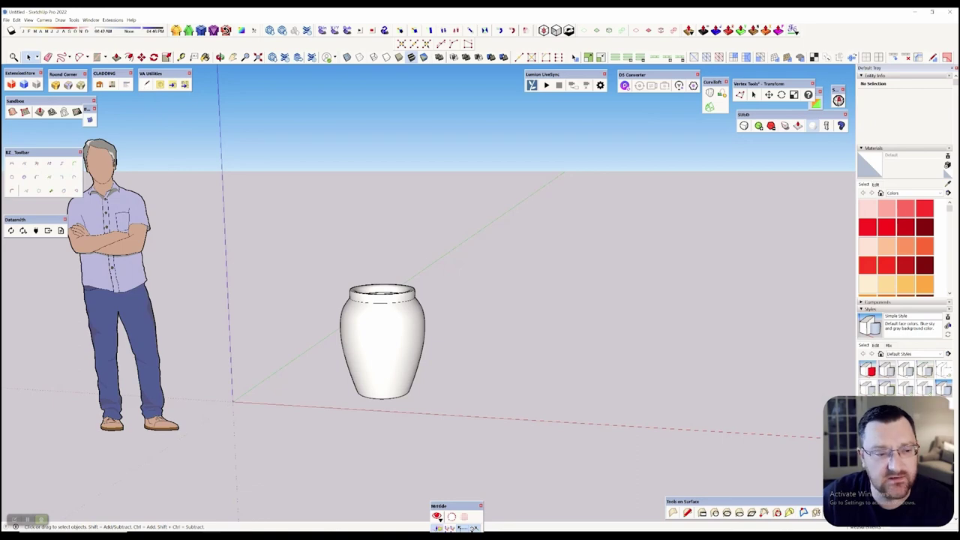
click(118, 296)
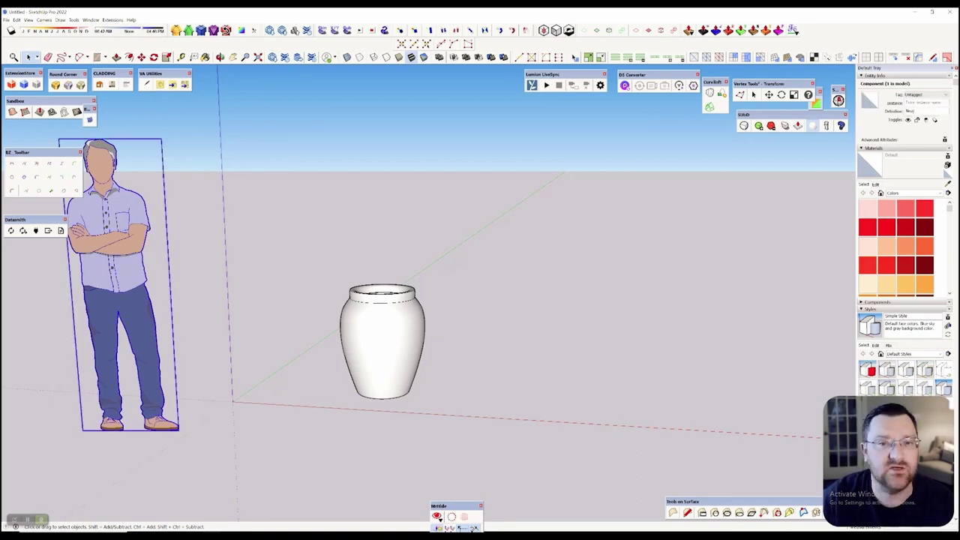
key(Delete)
- Select the vase component and convert it to a group
drag(289, 227, 614, 521)
middle_drag(593, 450, 645, 426)
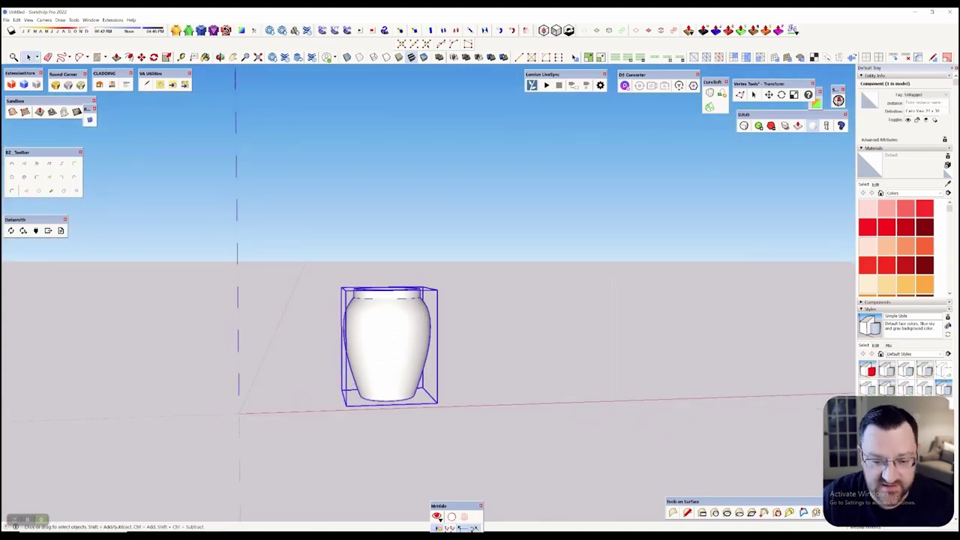
right_click(383, 325)
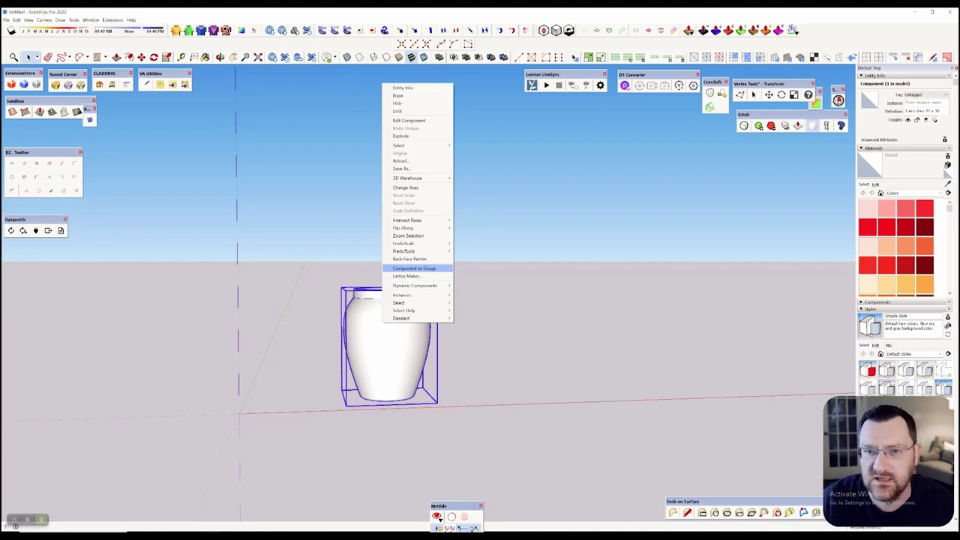
click(415, 267)
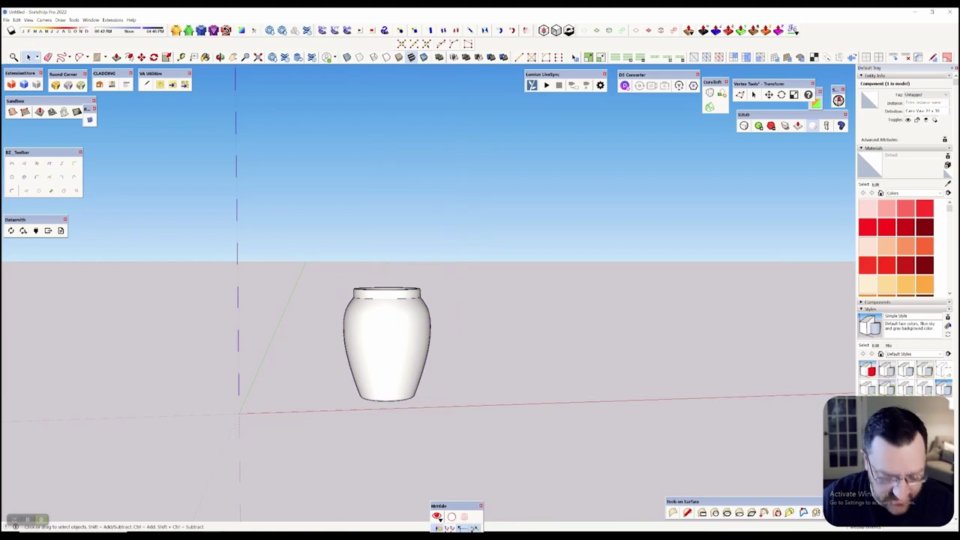
- Move the vase group from the centre of its base to the origin of the axes
key(m)
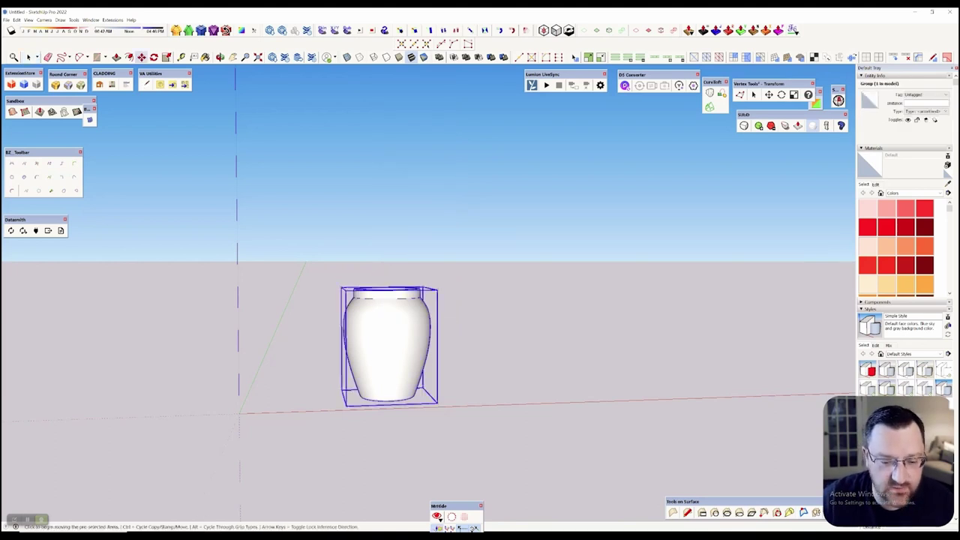
click(381, 405)
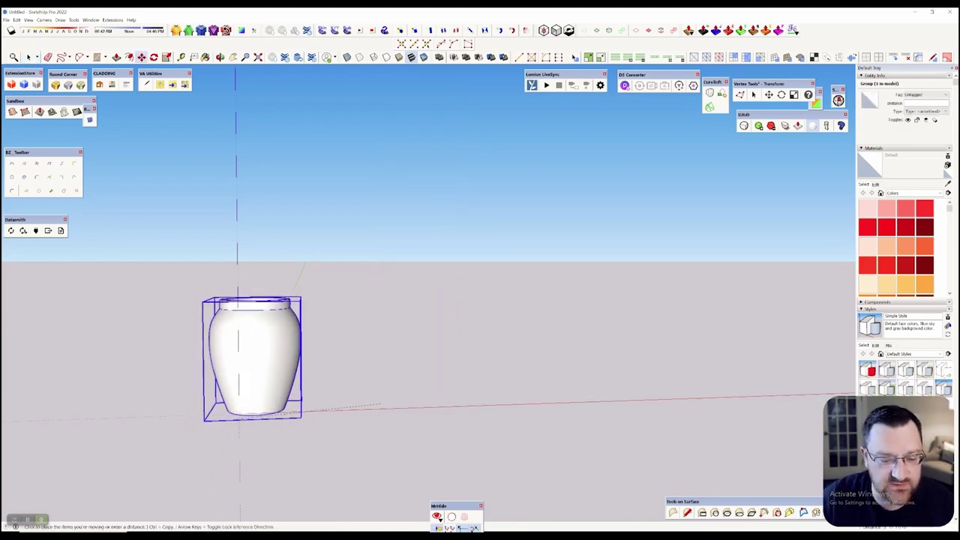
click(239, 414)
middle_drag(454, 299, 429, 324)
scroll(394, 321, down, 3)
mouse_move(336, 333)
shift+middle_down()
mouse_move(405, 309)
mouse_move(335, 334)
shift+middle_up()
scroll(353, 327, up, 3)
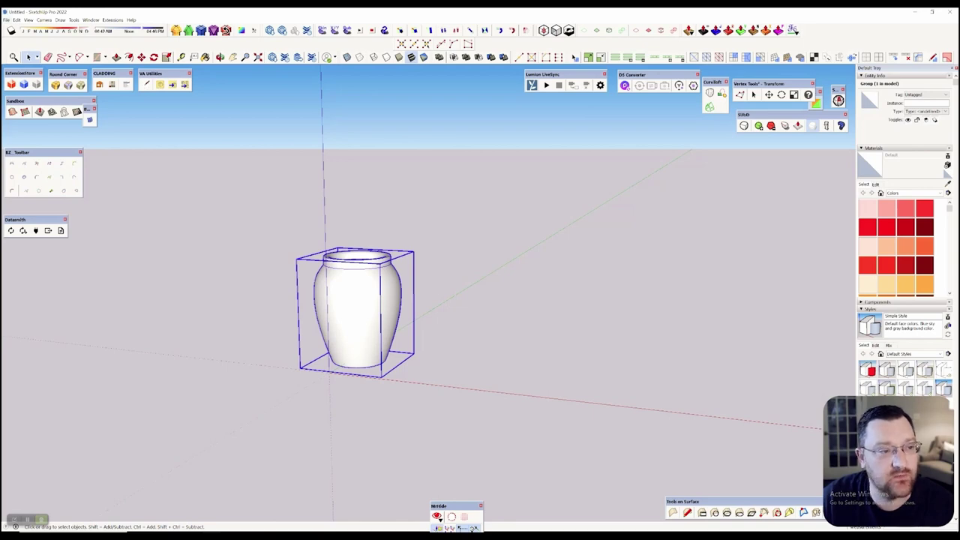
- View the export types available for the vase model, including 3D Model, and close the list without exporting
click(6, 20)
mouse_move(19, 143)
key(Right)
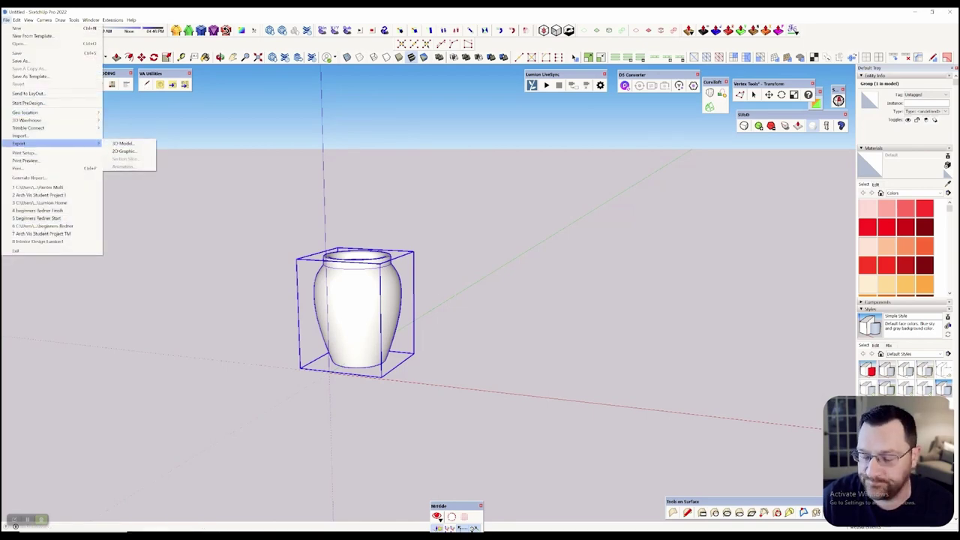
click(217, 203)
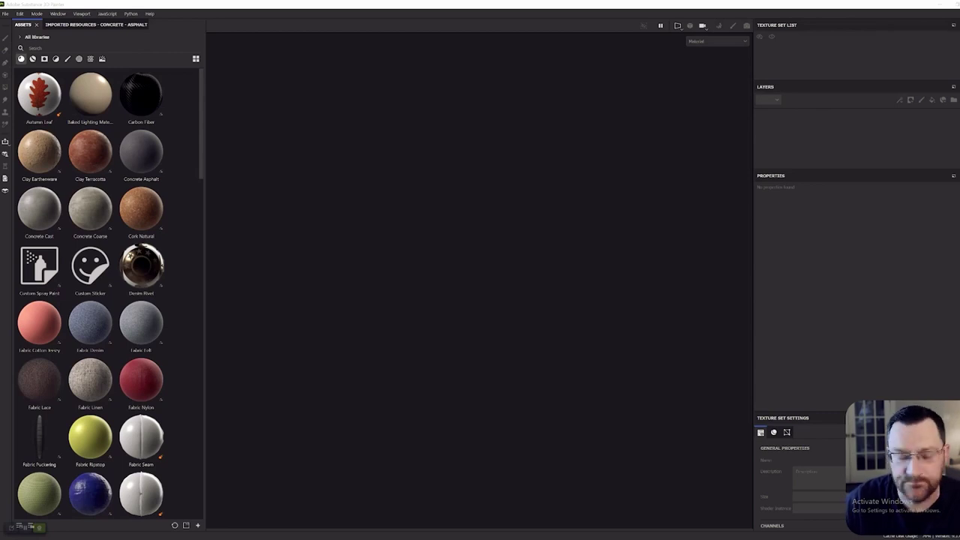
- Switch to Substance 3D Painter and start a new project, keeping the PBR - Metallic Roughness Alpha-blend template after browsing the template list
click(6, 14)
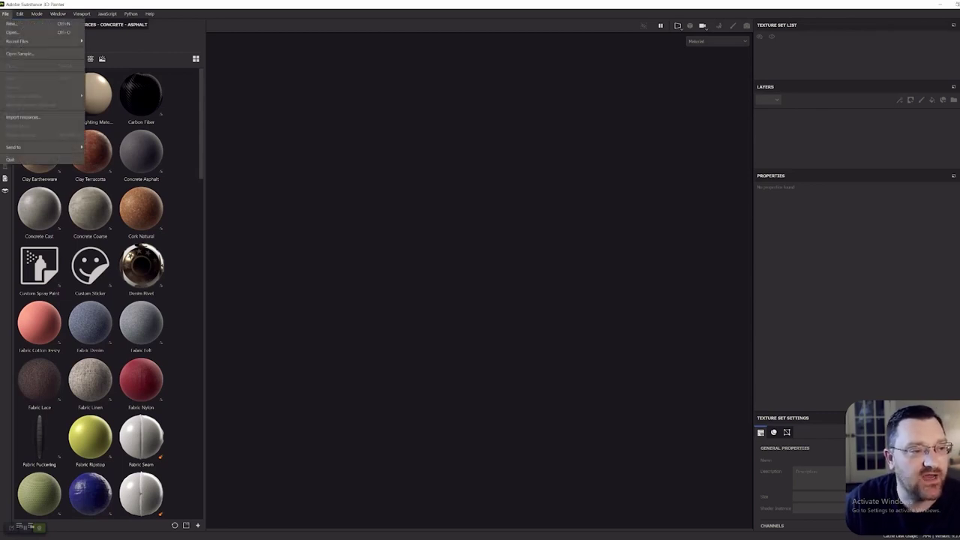
click(12, 23)
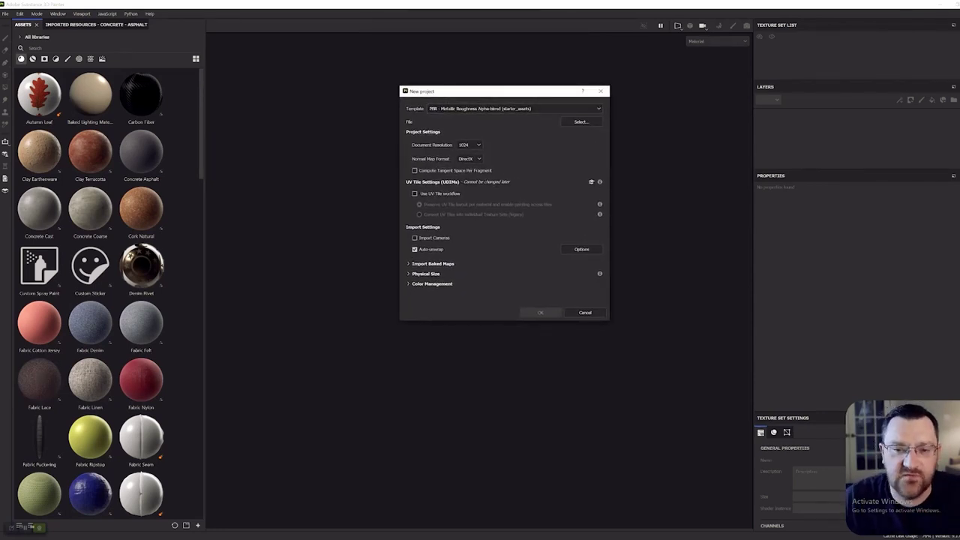
click(571, 108)
scroll(480, 180, down, 3)
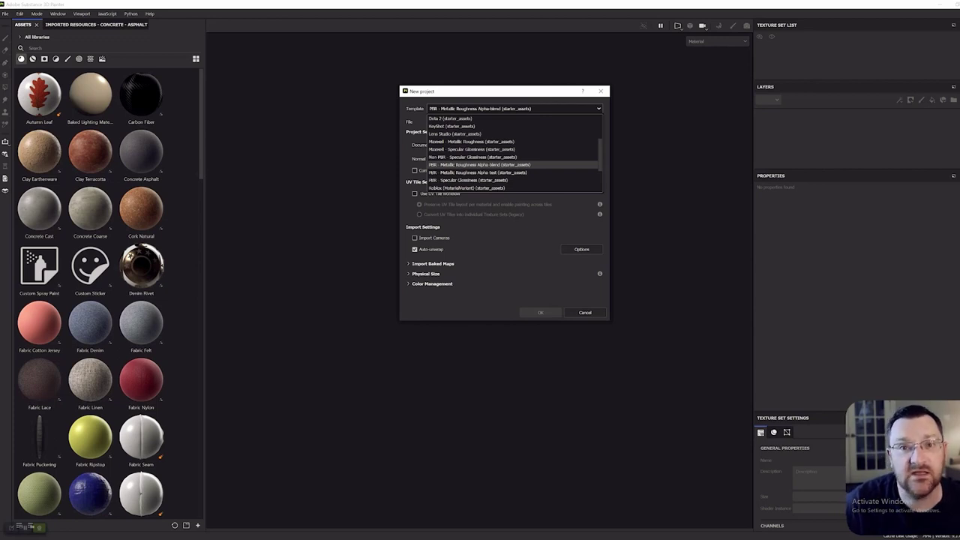
key(Escape)
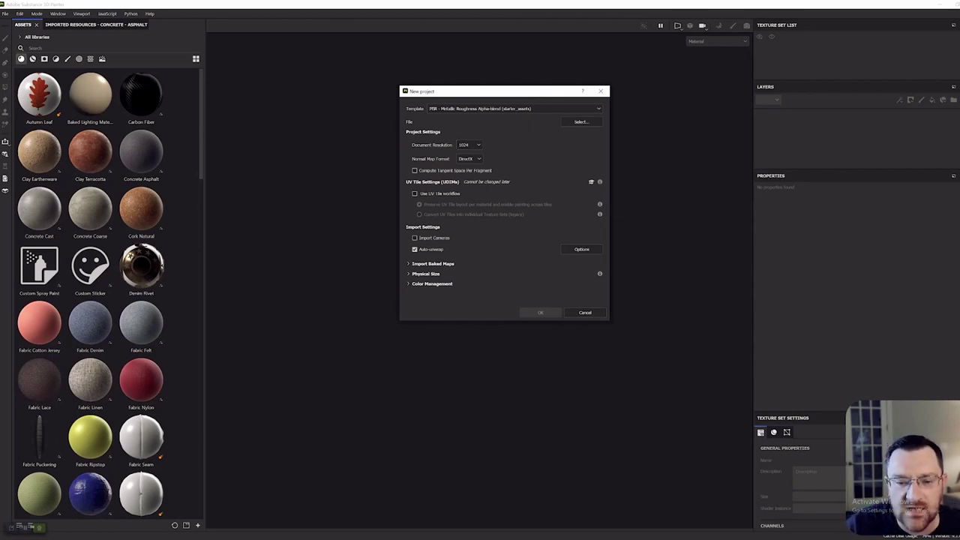
- Choose DirectX as the project's normal map format and accept the auto-unwrap options with seams set to Recompute all
click(470, 158)
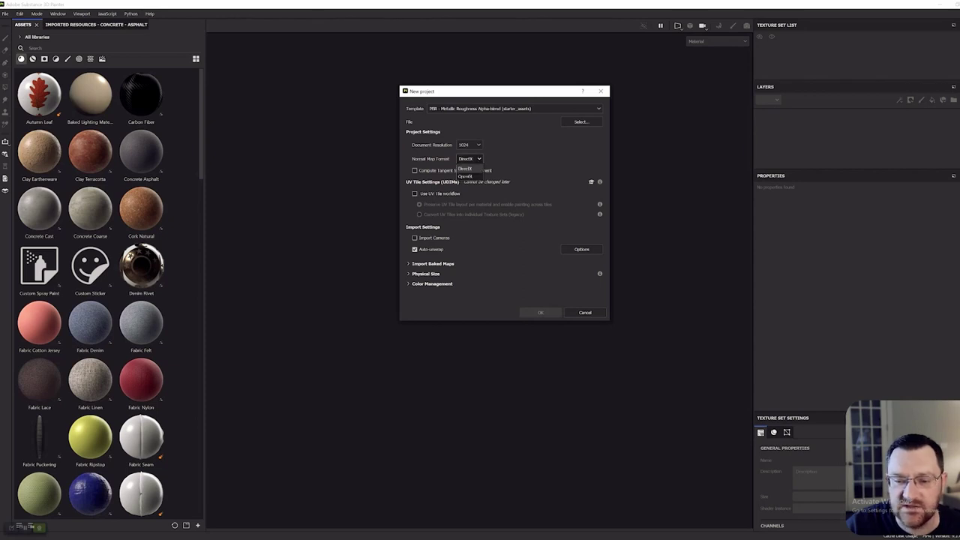
click(466, 168)
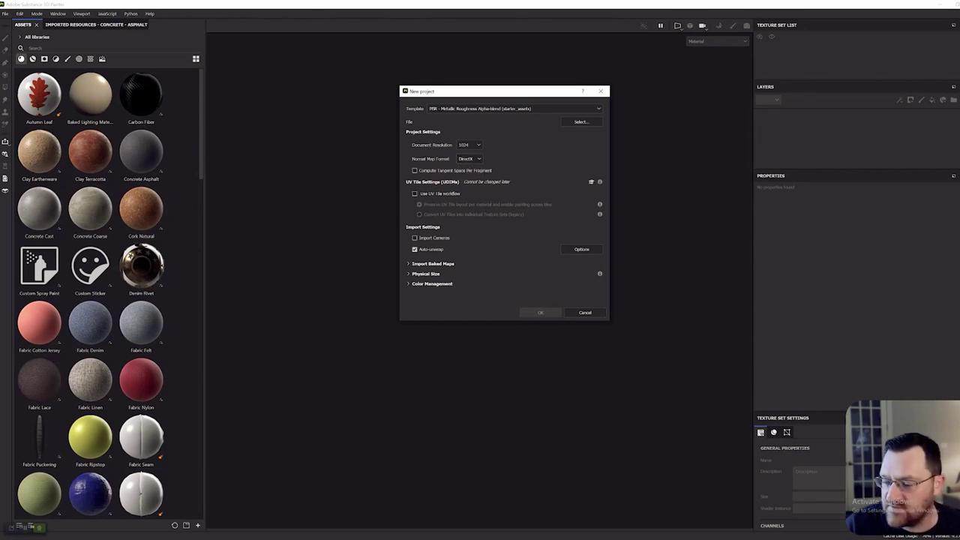
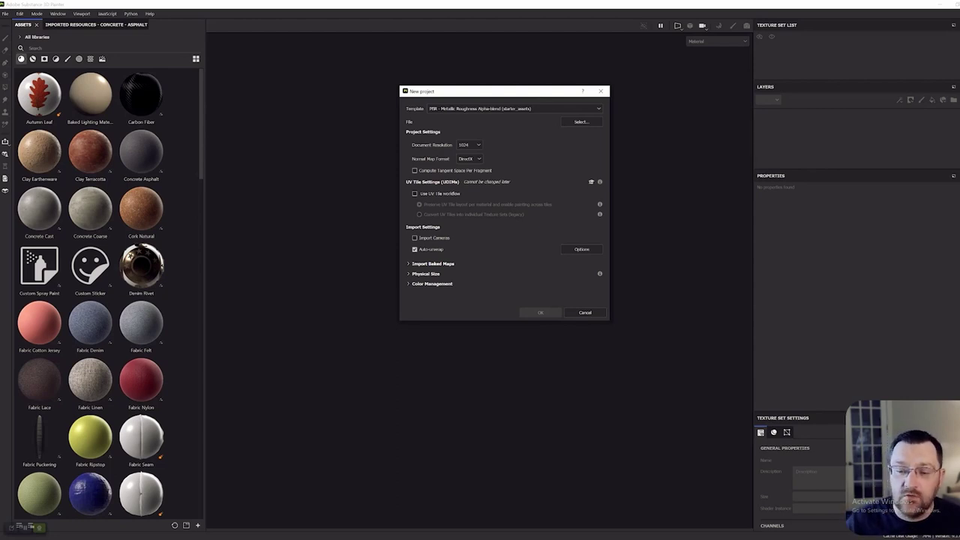
click(582, 249)
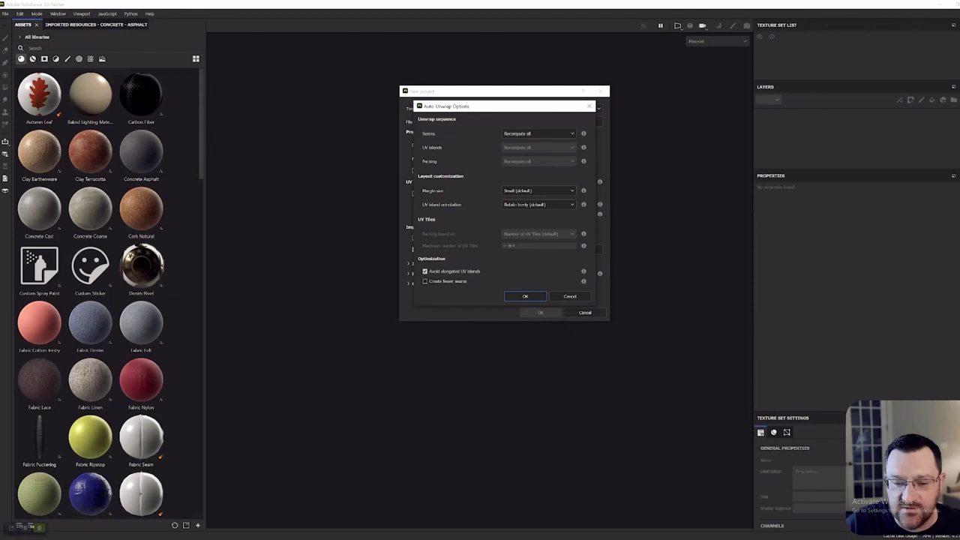
click(525, 296)
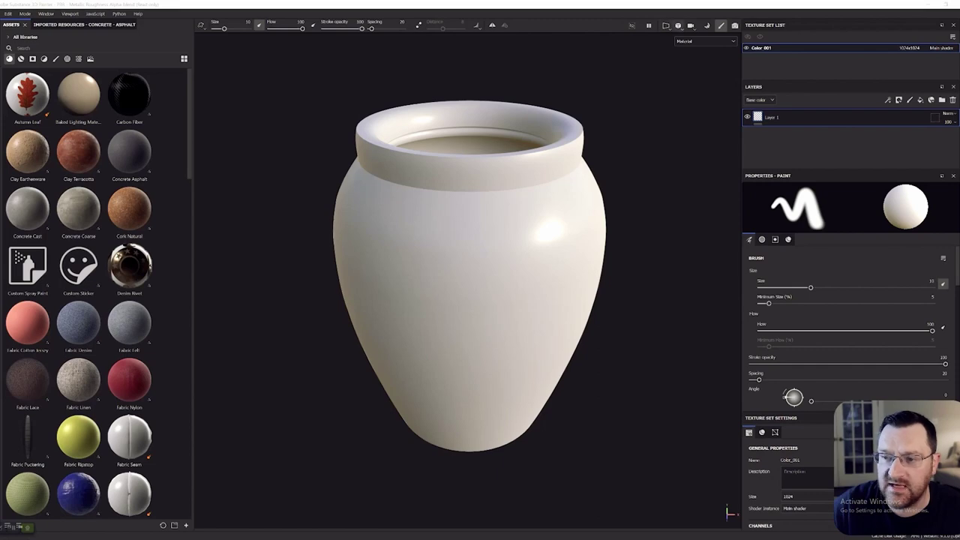
- Show the 3D model and its 2D UV layout side by side
click(667, 25)
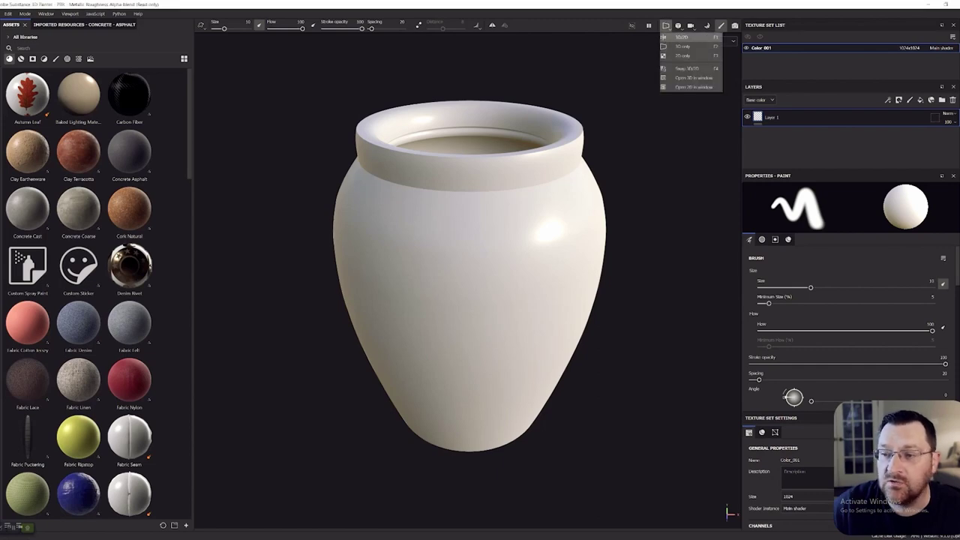
click(683, 37)
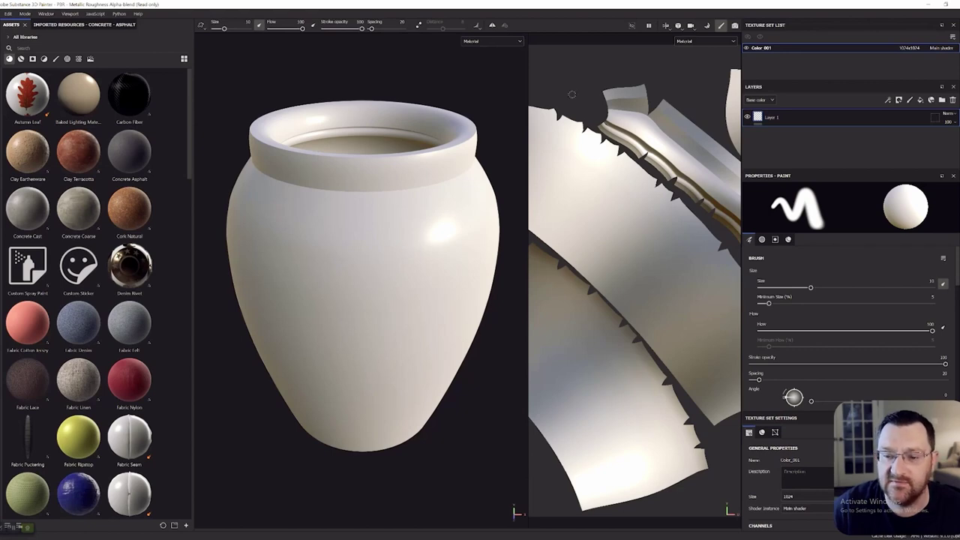
- Examine the vase in the 3D view from different distances and angles
scroll(384, 255, down, 5)
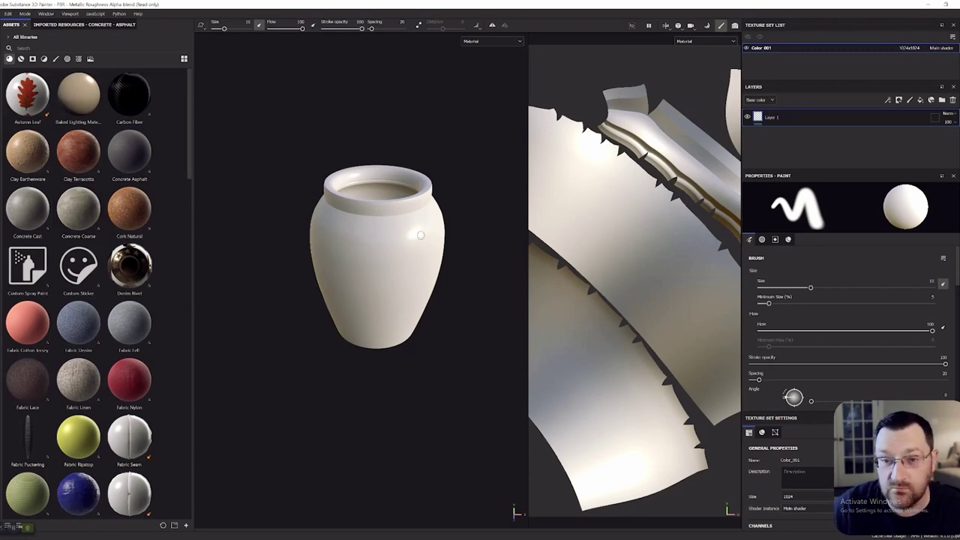
scroll(339, 235, up, 5)
scroll(377, 218, down, 3)
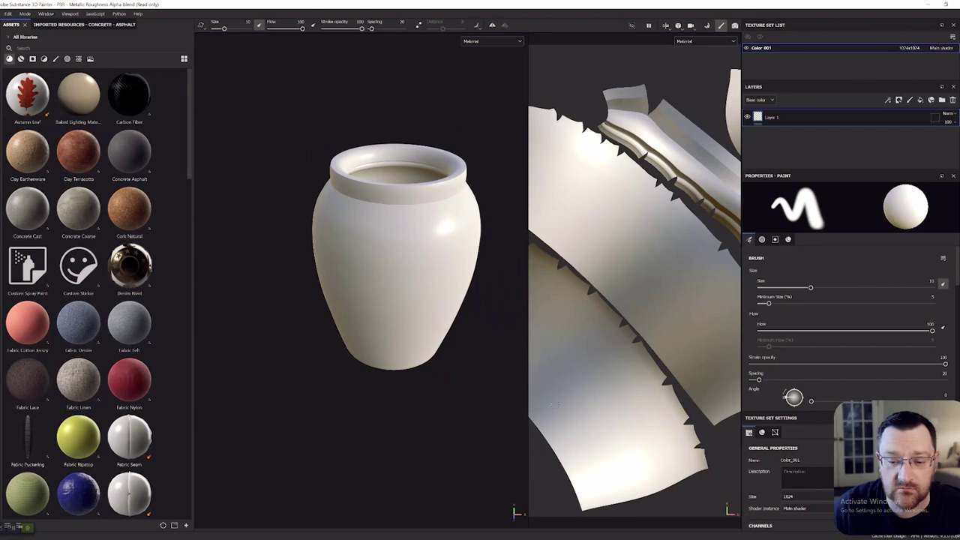
scroll(473, 316, up, 2)
scroll(480, 315, down, 3)
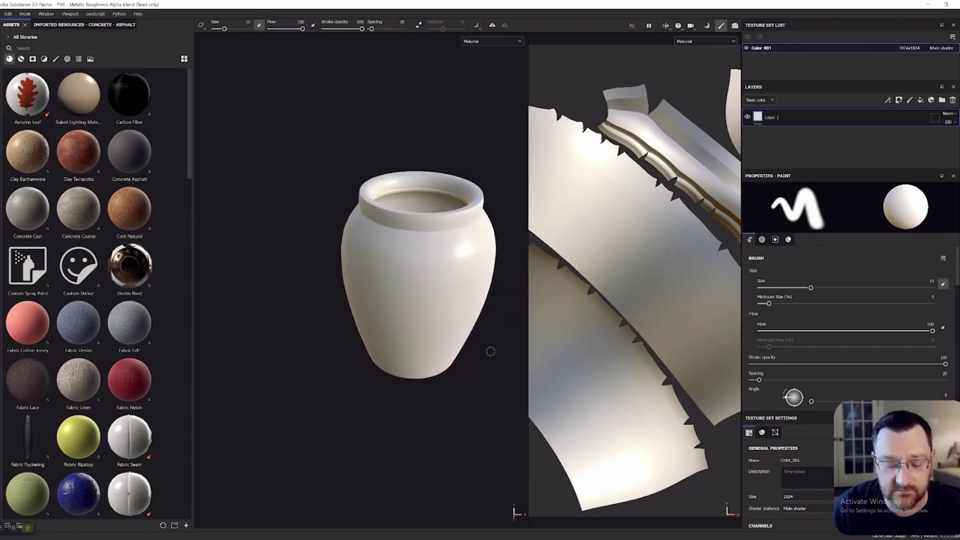
alt+drag(492, 362, 495, 308)
alt+drag(478, 256, 460, 256)
mouse_move(482, 256)
alt+middle_down()
mouse_move(443, 263)
mouse_move(414, 333)
mouse_move(422, 216)
mouse_move(402, 237)
alt+middle_up()
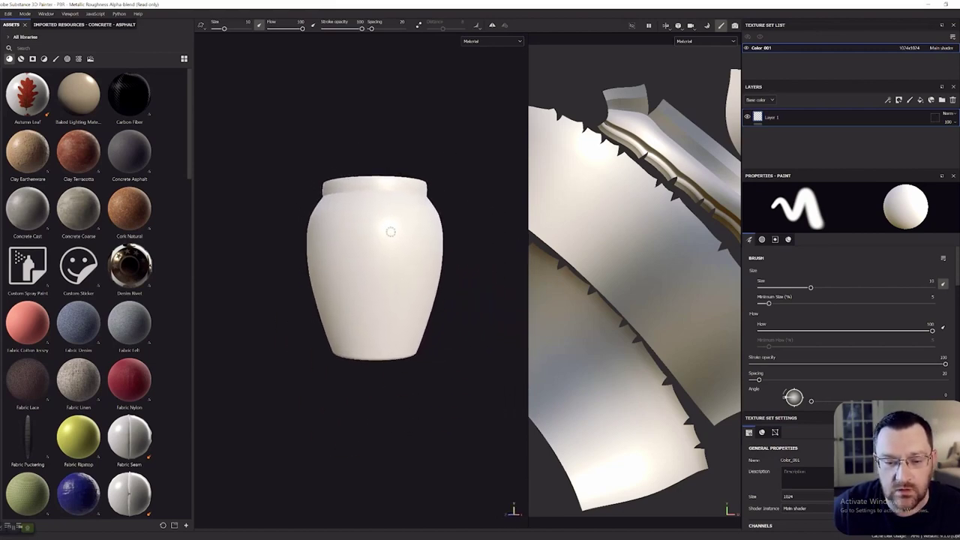
scroll(400, 239, up, 2)
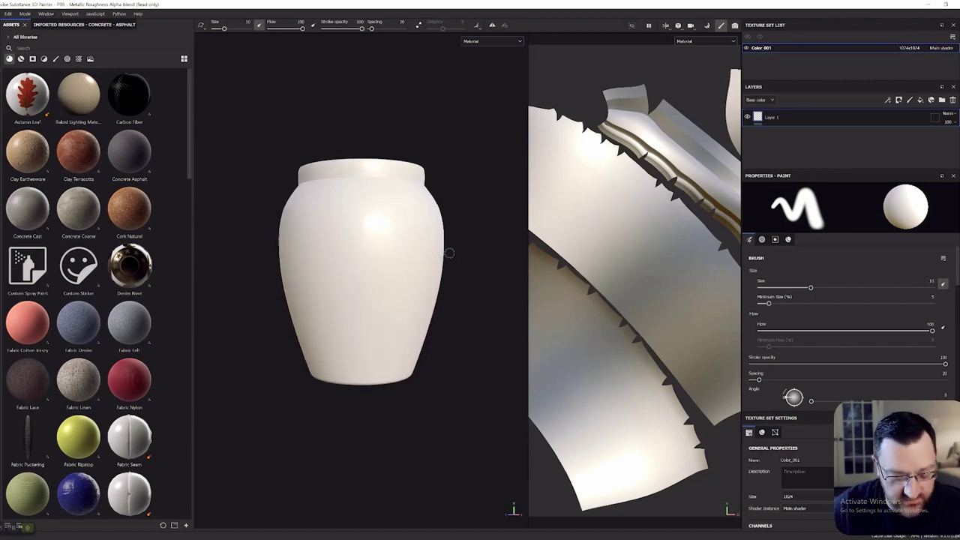
mouse_move(420, 271)
alt+middle_down()
mouse_move(419, 375)
mouse_move(418, 223)
mouse_move(416, 294)
mouse_move(449, 290)
mouse_move(424, 259)
mouse_move(436, 266)
alt+middle_up()
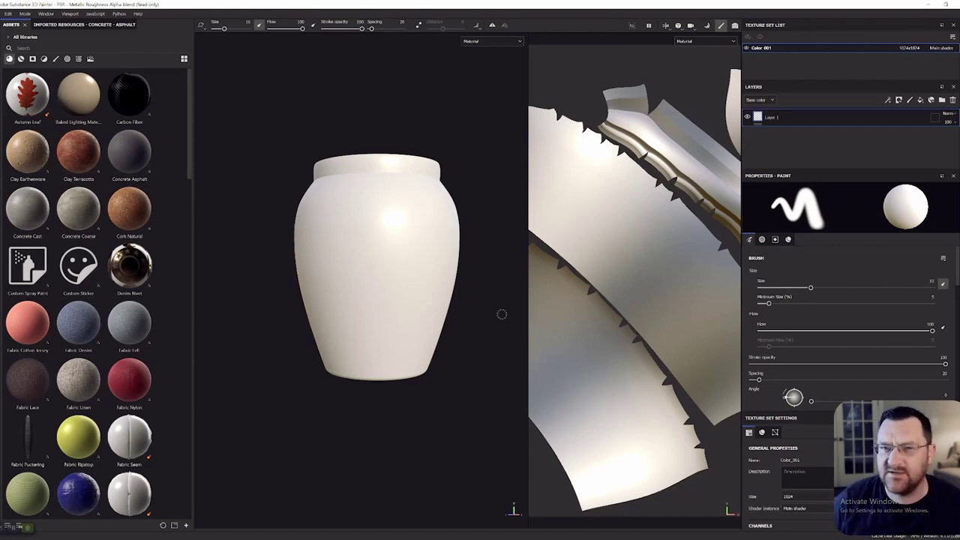
scroll(508, 315, up, 2)
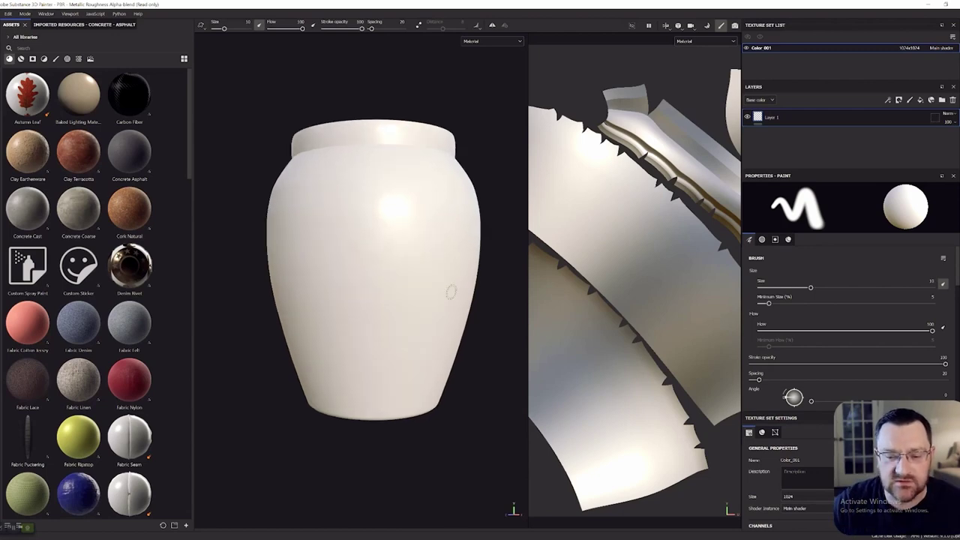
scroll(453, 291, down, 2)
alt+middle_drag(500, 322, 457, 332)
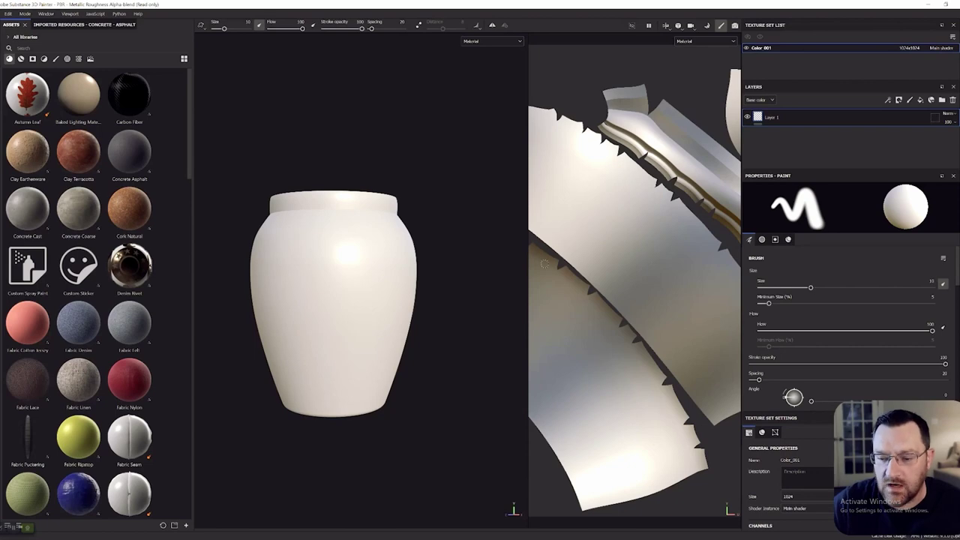
- Enlarge the 2D view and fit the whole UV layout of the vase in it
drag(529, 265, 291, 261)
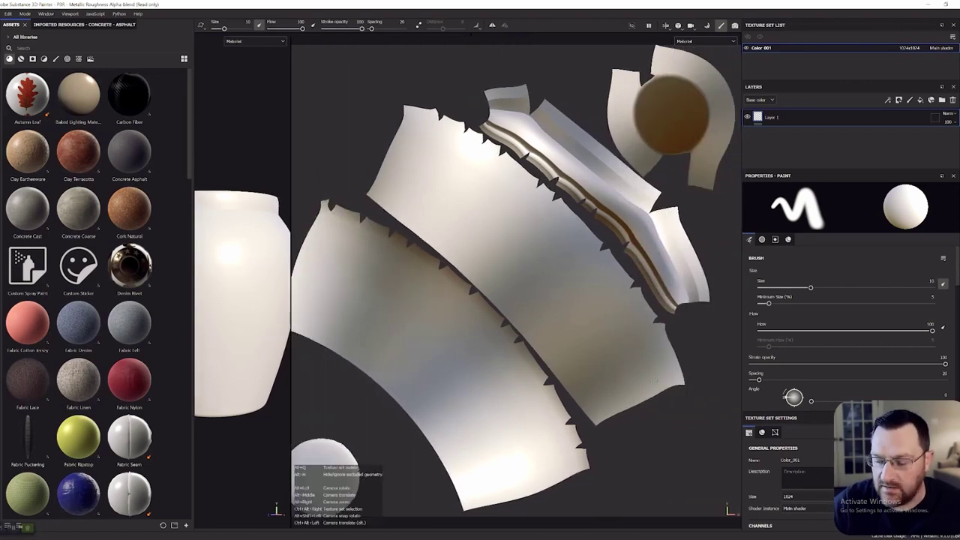
scroll(652, 382, down, 3)
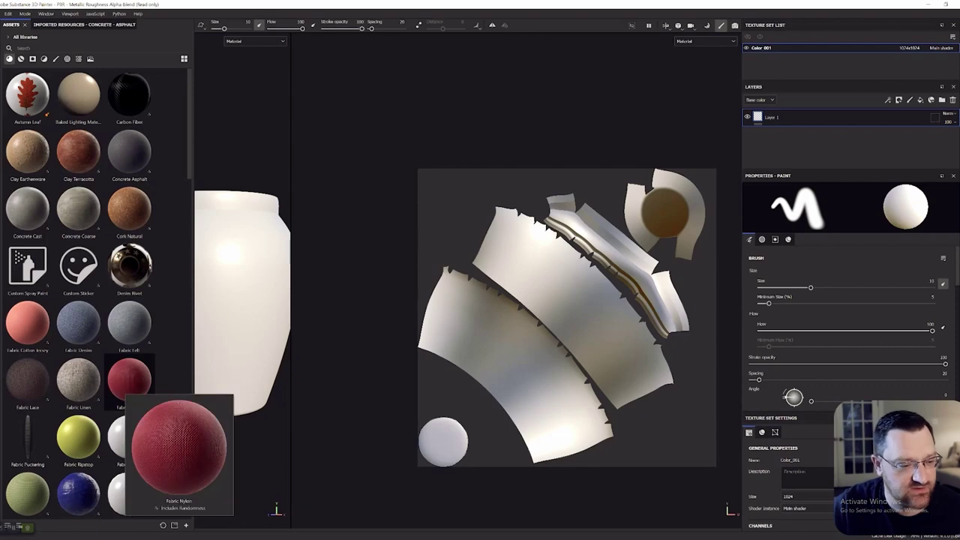
- Paint freehand looping white strokes across the large UV islands in the 2D view and widen the 3D view to show the whole vase
mouse_move(552, 265)
mouse_down()
mouse_move(604, 284)
mouse_move(540, 309)
mouse_move(488, 315)
mouse_move(634, 333)
mouse_move(503, 360)
mouse_move(600, 315)
mouse_move(480, 361)
mouse_move(522, 345)
mouse_up()
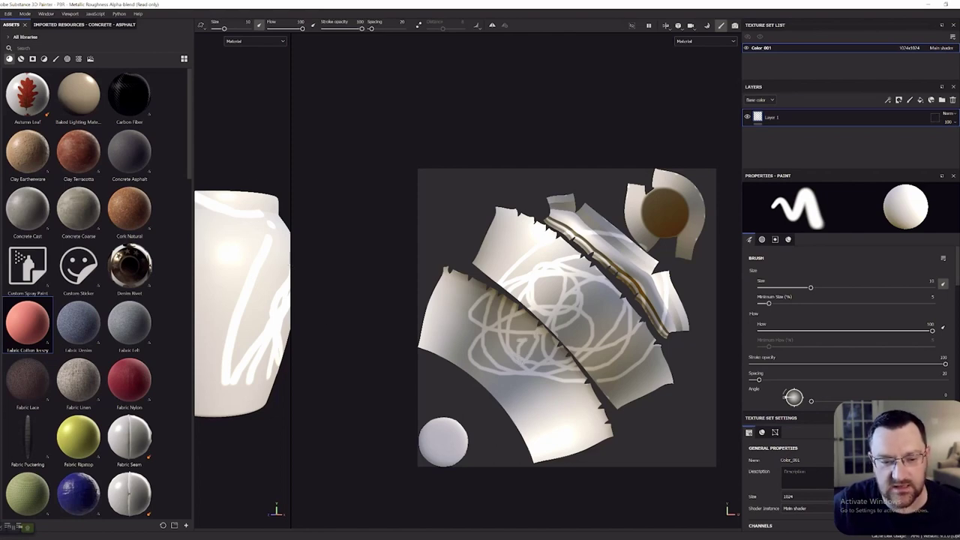
drag(291, 248, 398, 248)
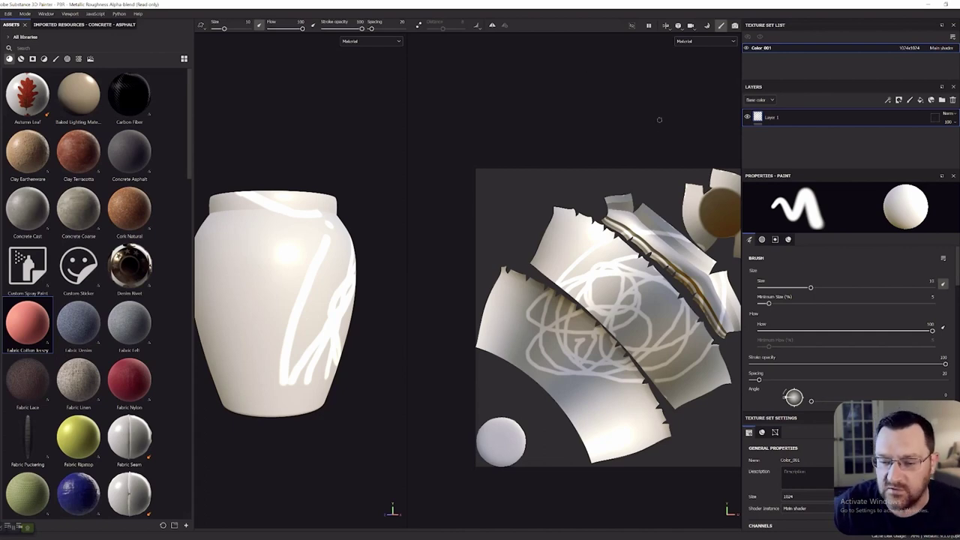
- Undo the freehand white strokes and show only the 3D view of the vase
key(ctrl+z)
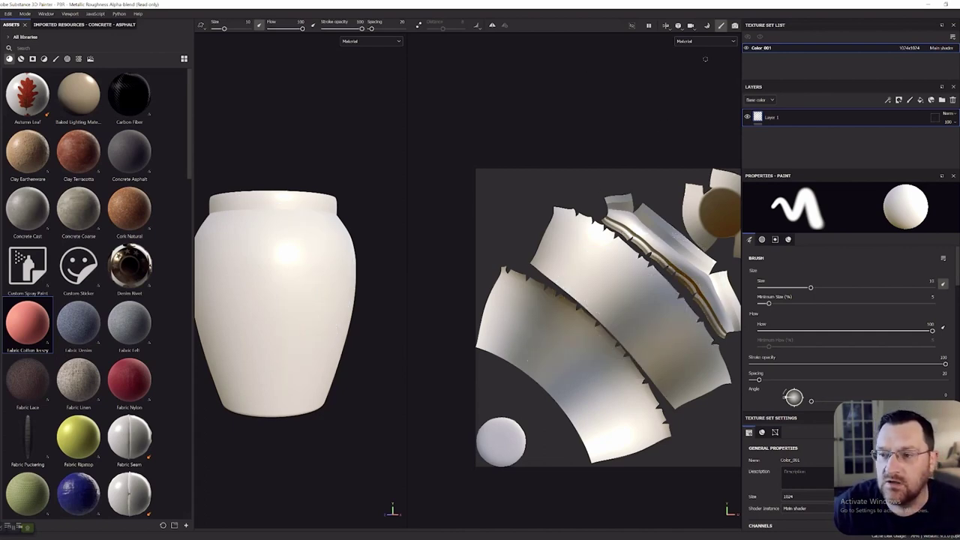
click(678, 25)
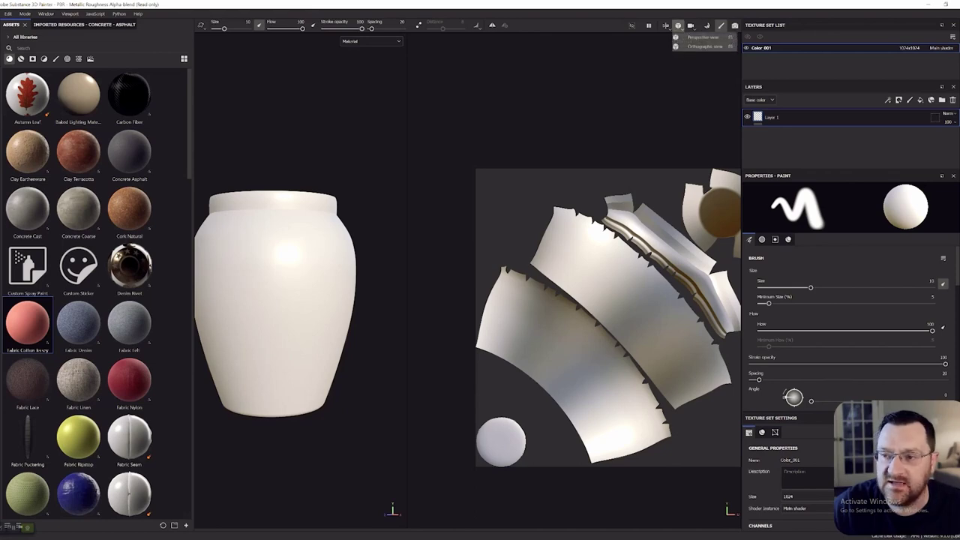
click(666, 26)
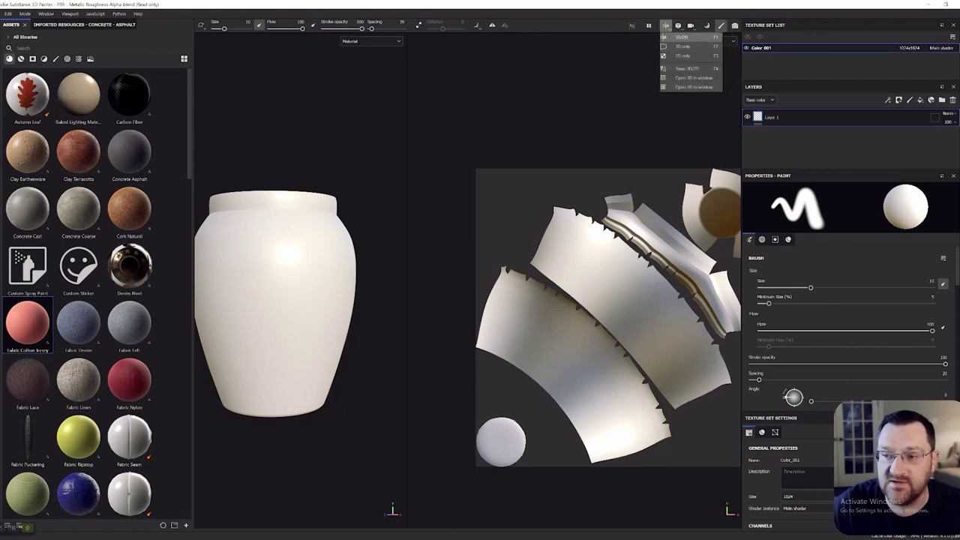
click(681, 46)
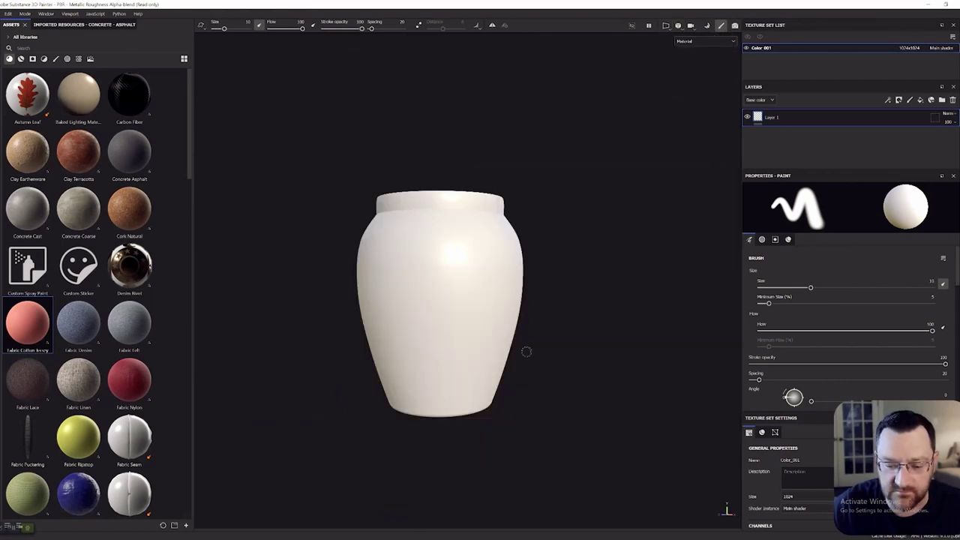
- Inspect the clean vase from several distances and angles, including slightly above the rim
scroll(534, 315, up, 5)
scroll(534, 315, down, 4)
scroll(533, 315, up, 1)
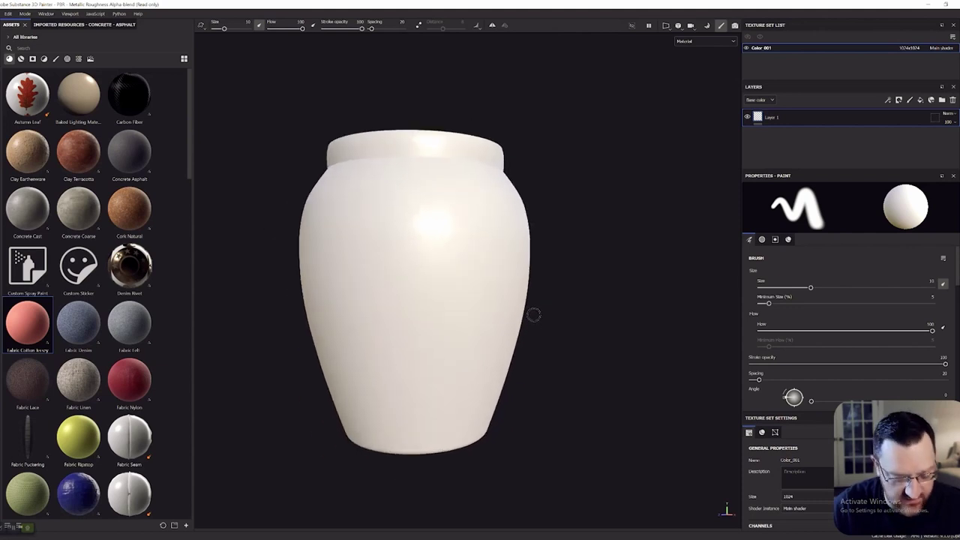
scroll(533, 318, down, 2)
mouse_move(553, 327)
alt+mouse_down()
mouse_move(510, 368)
mouse_move(477, 327)
mouse_move(499, 255)
alt+mouse_up()
alt+drag(529, 183, 570, 229)
alt+middle_drag(570, 229, 575, 68)
mouse_move(585, 124)
alt+middle_down()
mouse_move(582, 304)
mouse_move(557, 203)
mouse_move(559, 272)
alt+middle_up()
mouse_move(593, 303)
alt+mouse_down()
mouse_move(561, 331)
mouse_move(572, 337)
alt+mouse_up()
scroll(564, 238, up, 3)
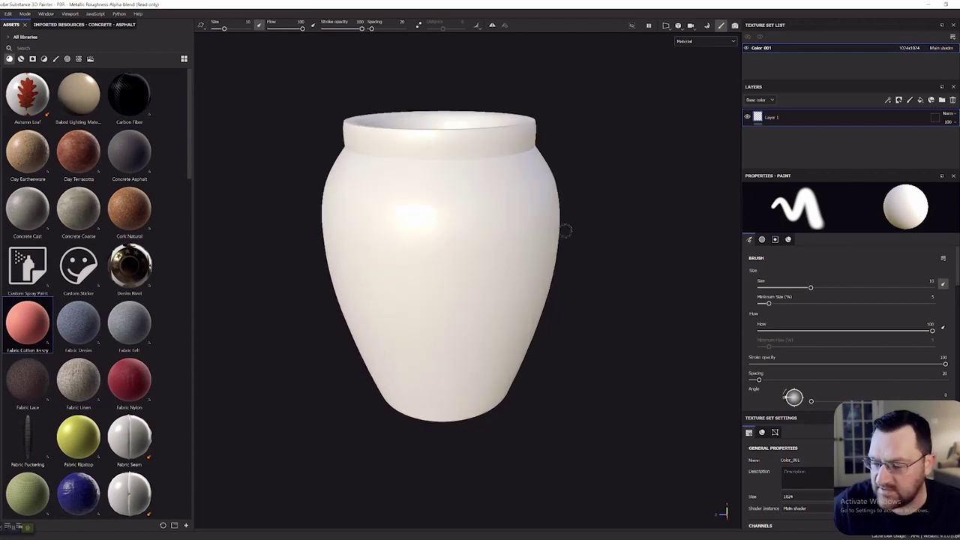
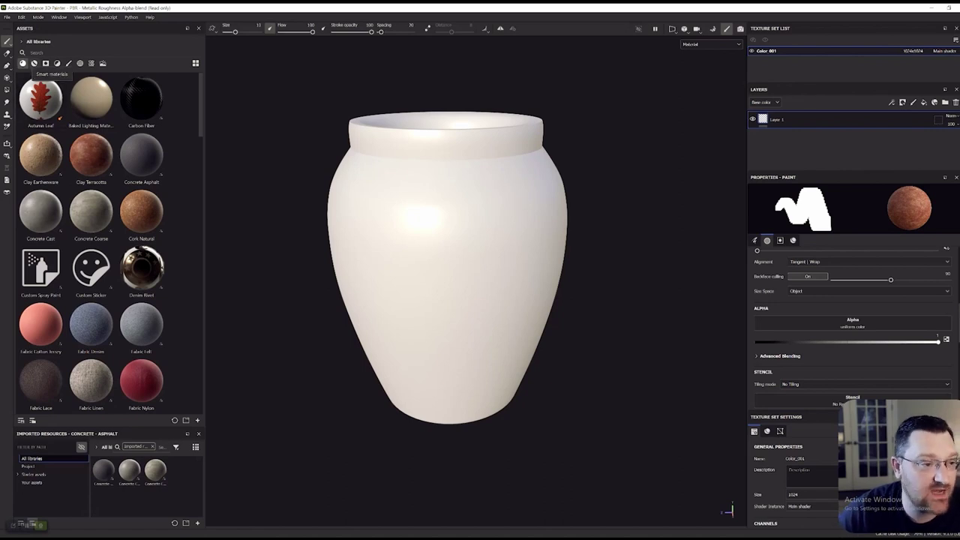
- Browse the smart materials, smart masks and filters in the asset library
click(33, 63)
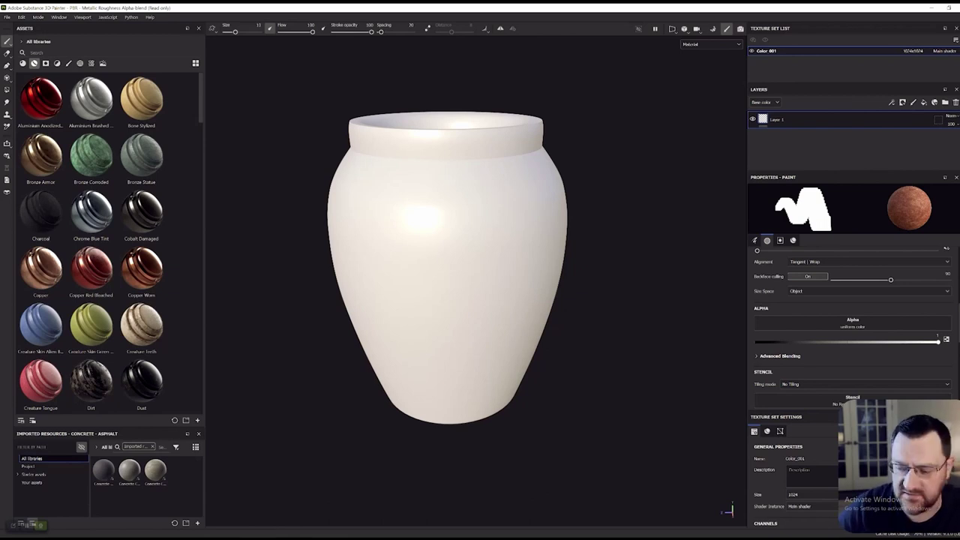
click(45, 63)
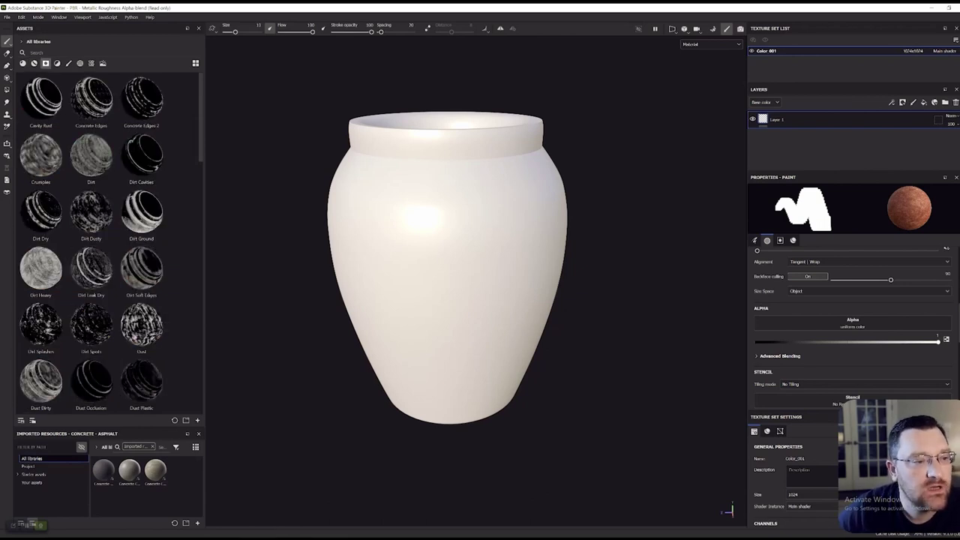
mouse_move(92, 96)
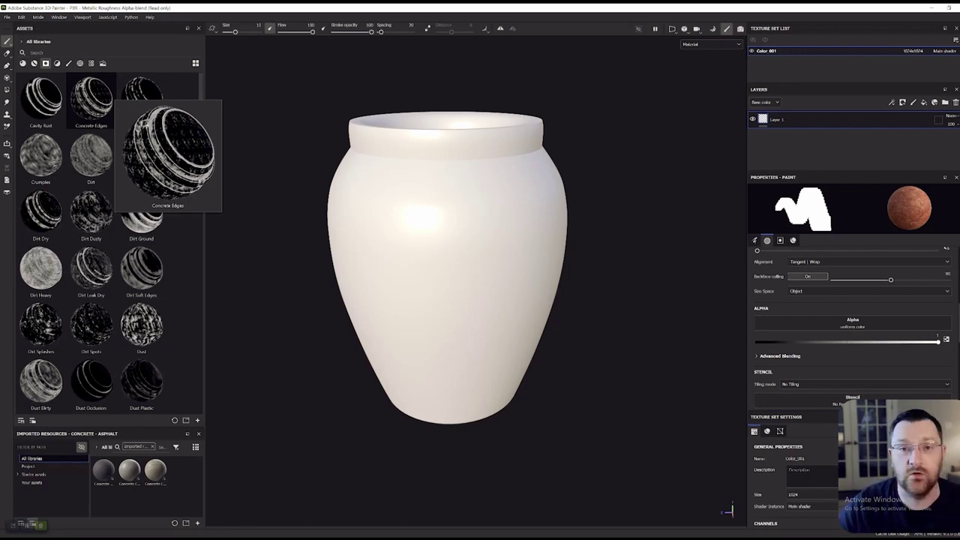
click(57, 63)
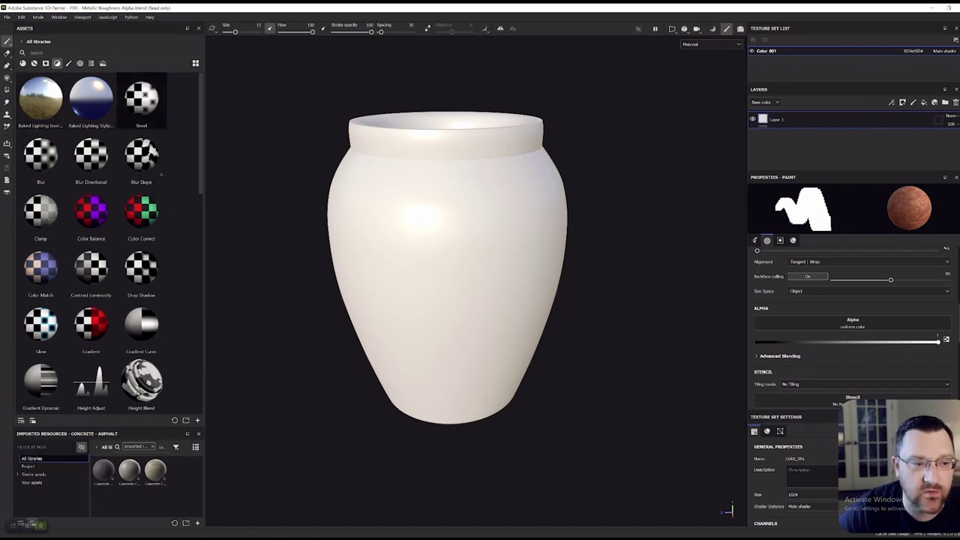
scroll(234, 221, down, 1)
scroll(52, 216, down, 10)
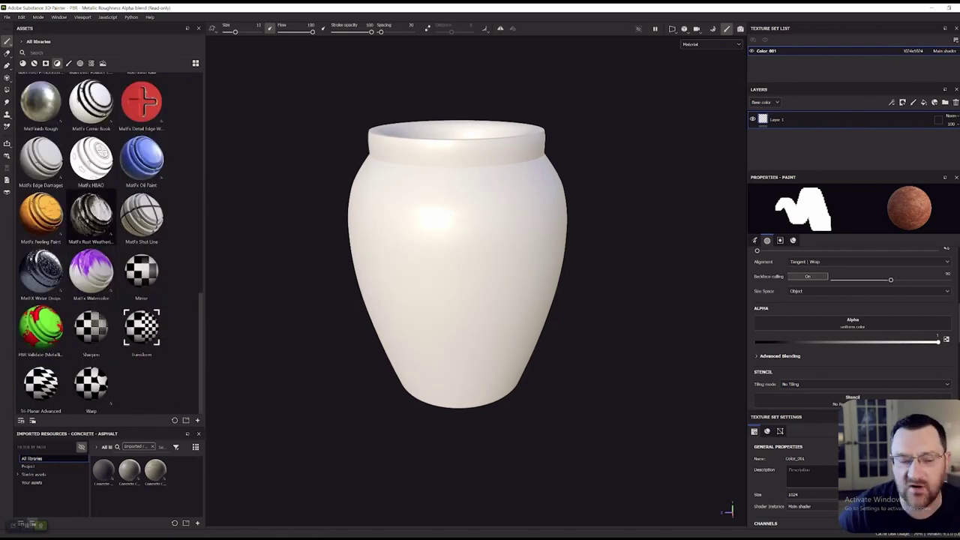
scroll(90, 225, up, 10)
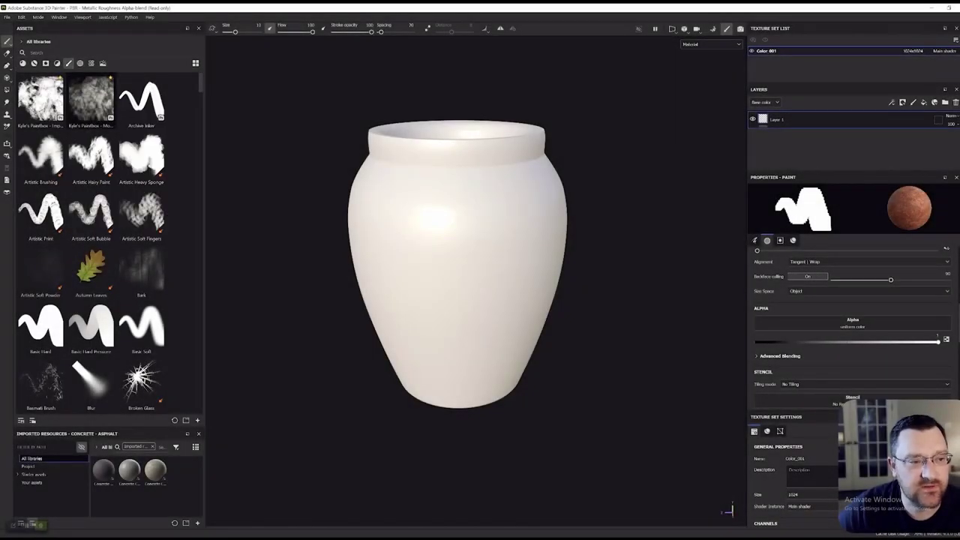
- Paint a Clay Terracotta patch on the middle of the vase with the second Kyle's Paintbox brush
mouse_move(102, 108)
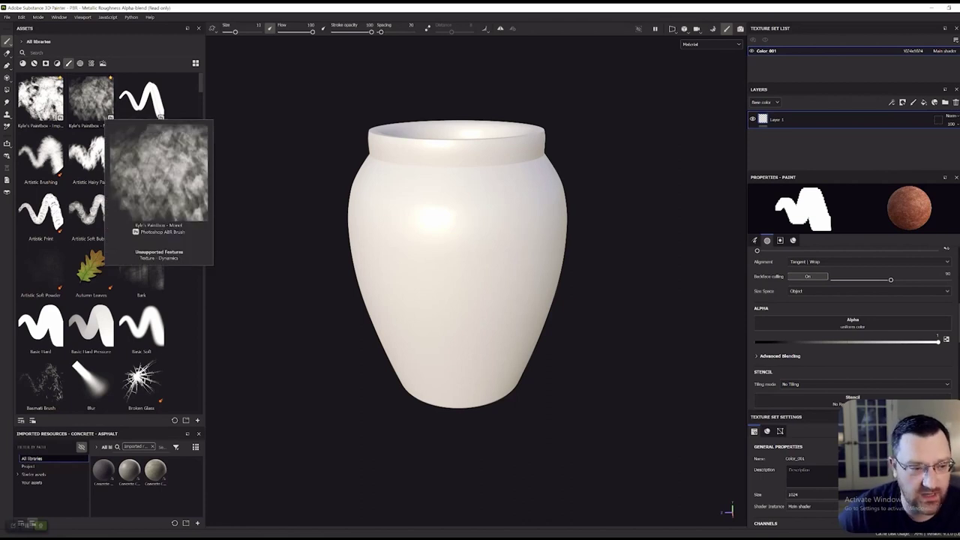
scroll(788, 353, up, 3)
scroll(852, 323, down, 8)
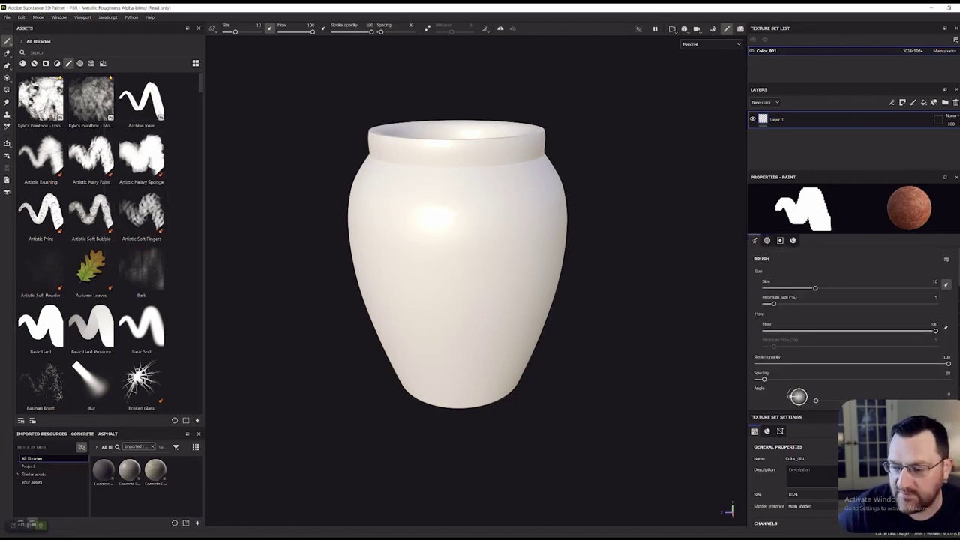
scroll(851, 323, down, 4)
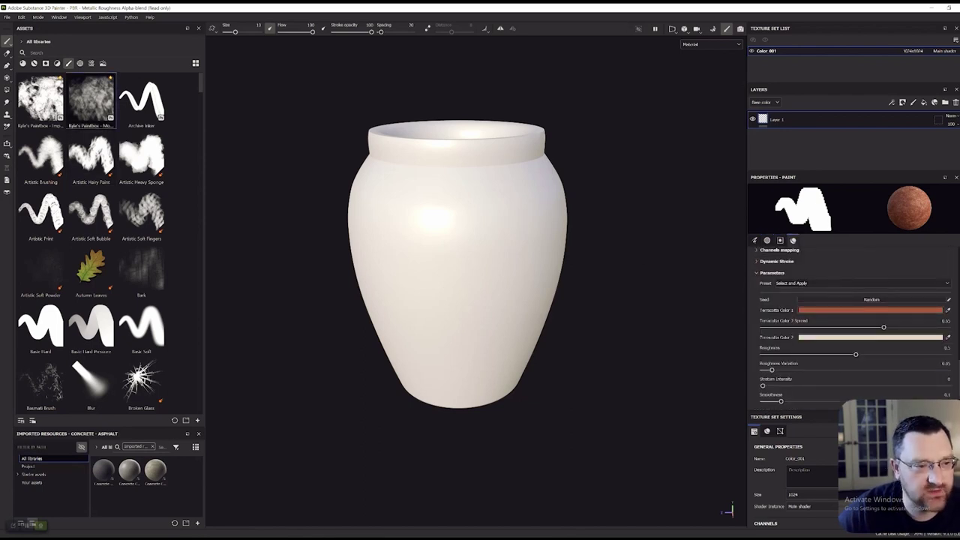
click(91, 97)
mouse_move(450, 229)
mouse_down()
mouse_move(472, 203)
mouse_move(431, 236)
mouse_move(480, 263)
mouse_up()
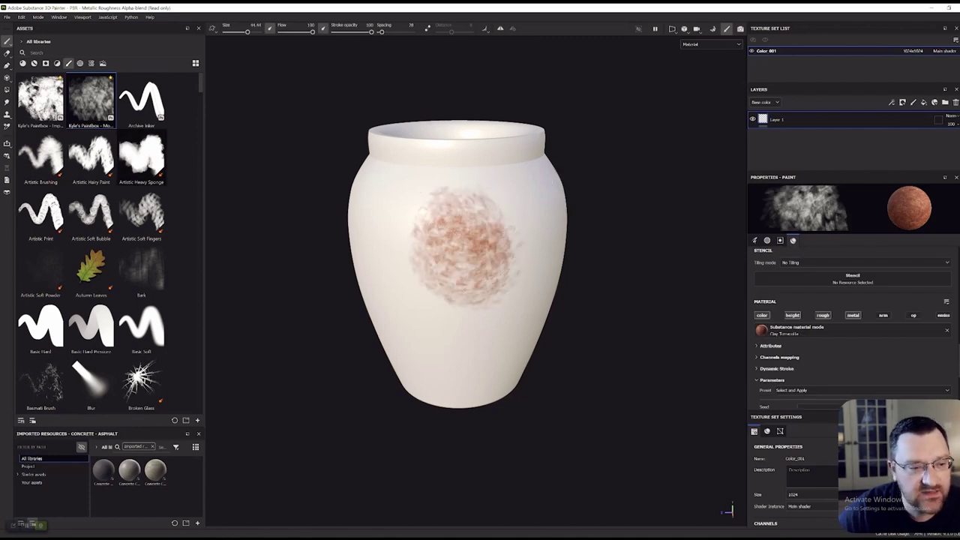
- Paint Clay Terracotta patches on both sides of the upper vase with an enlarged Artistic Hairy Paint brush and a small one below with Artistic Print
click(91, 155)
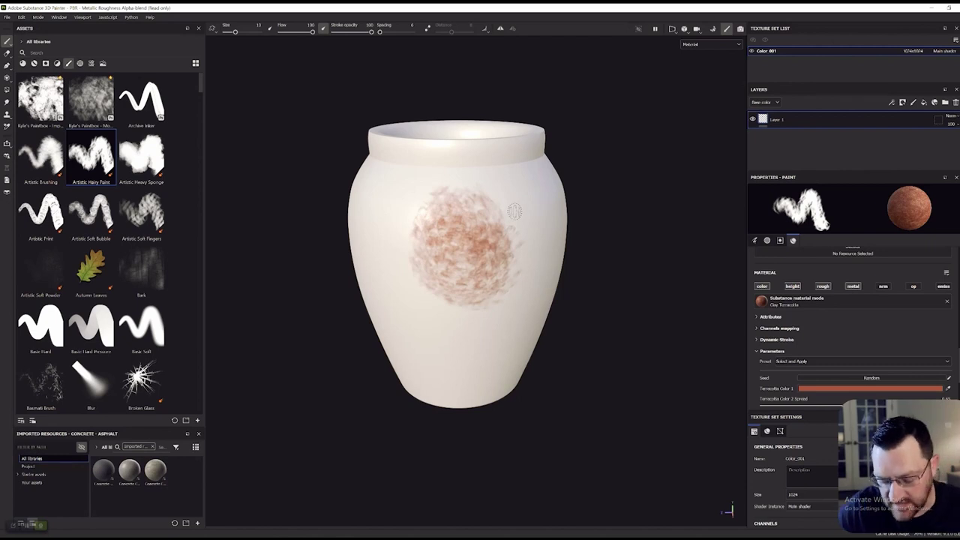
key(bracketright)
key(bracketright)
key(bracketright)
key(bracketright)
key(bracketright)
key(bracketright)
key(bracketright)
key(bracketright)
ctrl+right_drag(516, 210, 525, 210)
mouse_move(526, 210)
mouse_down()
mouse_move(491, 218)
mouse_move(536, 225)
mouse_up()
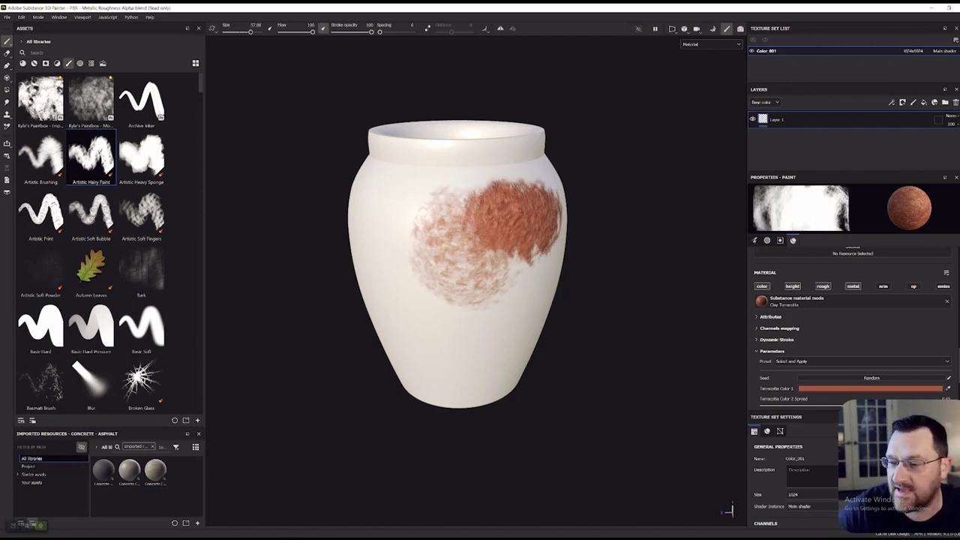
drag(408, 203, 394, 247)
click(40, 214)
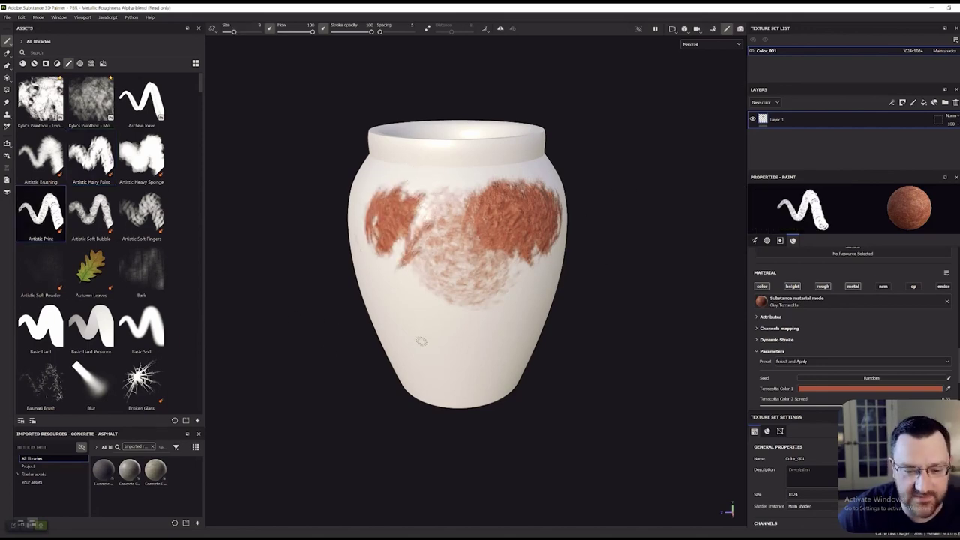
drag(450, 330, 445, 343)
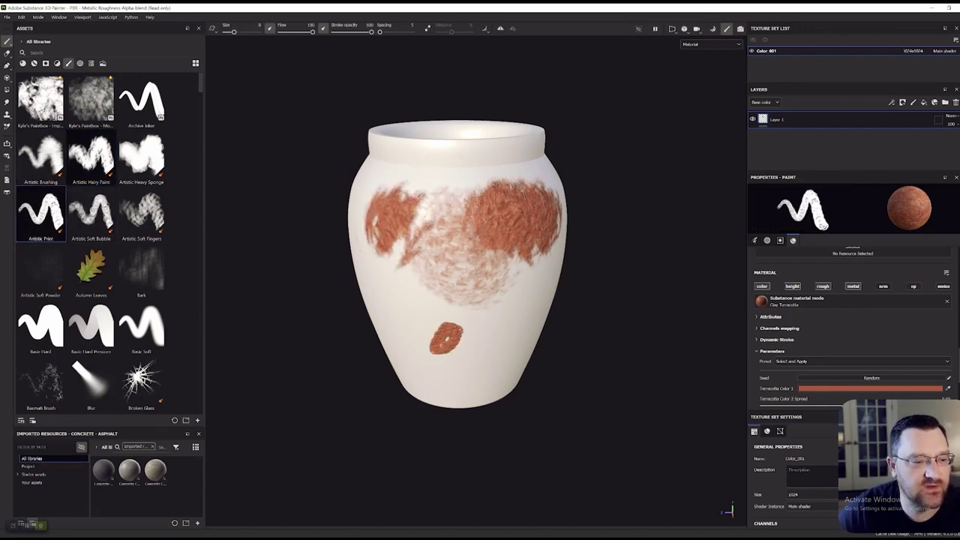
- Browse the remaining brushes, the textures and the environment maps in the asset library
scroll(91, 240, down, 10)
scroll(91, 199, down, 10)
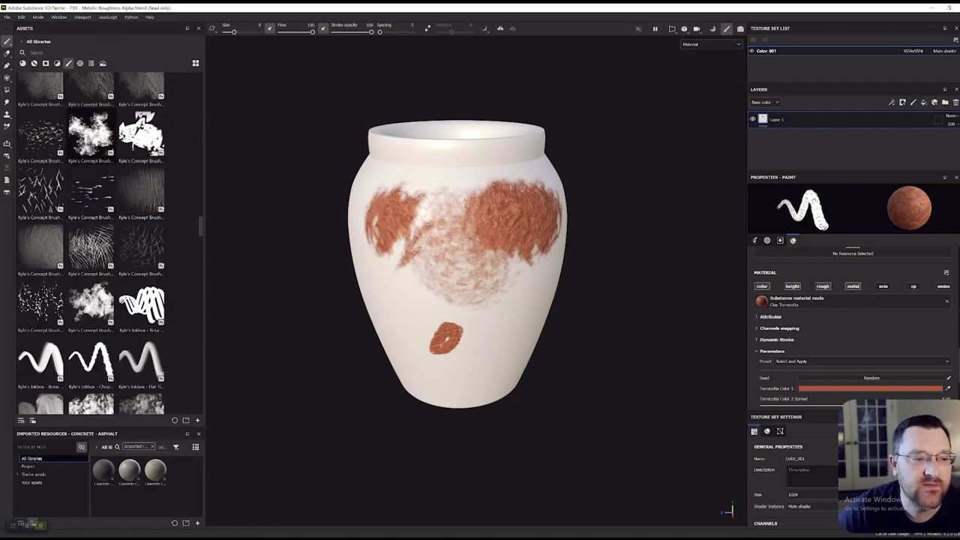
scroll(91, 241, up, 3)
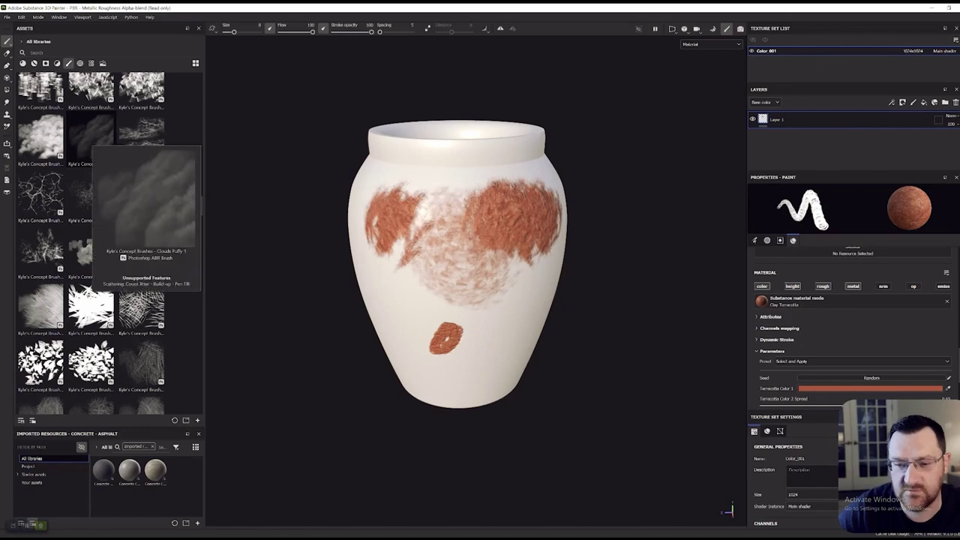
mouse_move(50, 153)
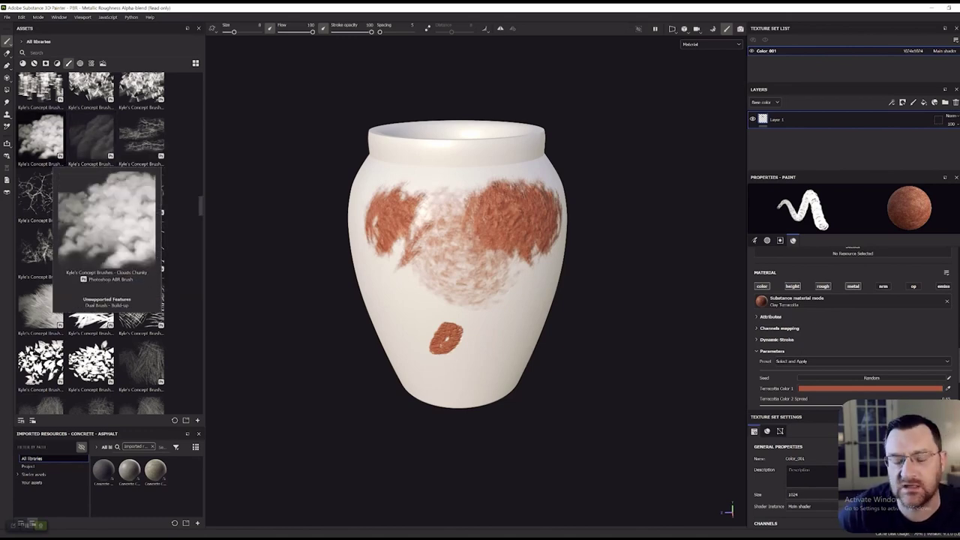
scroll(91, 225, up, 10)
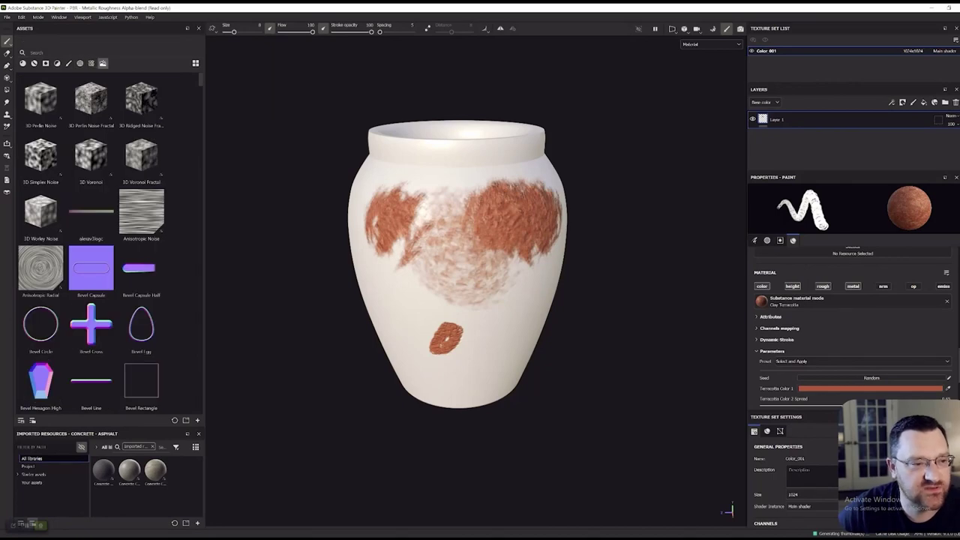
click(103, 64)
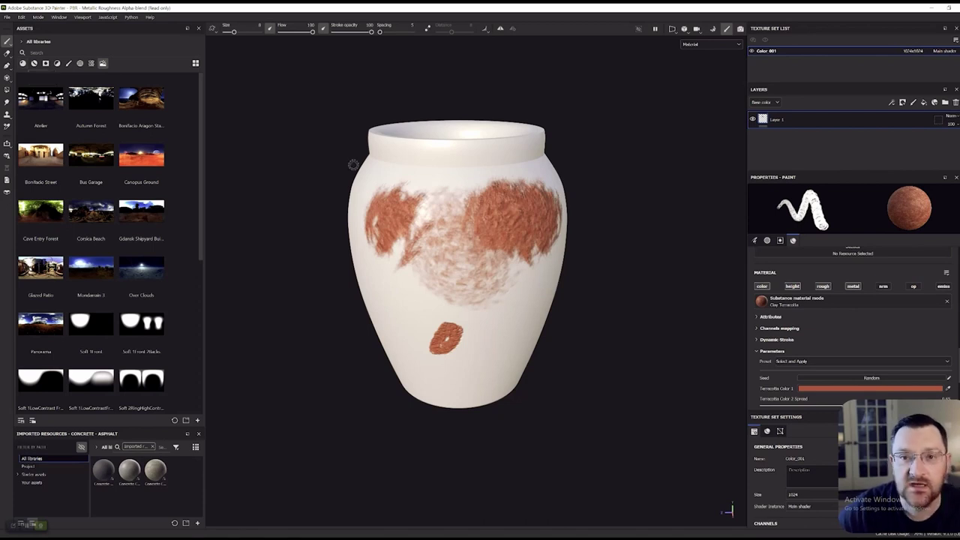
- Undo all the terracotta test strokes on the vase
key(ctrl+z)
key(ctrl+z)
key(ctrl+z)
key(ctrl+z)
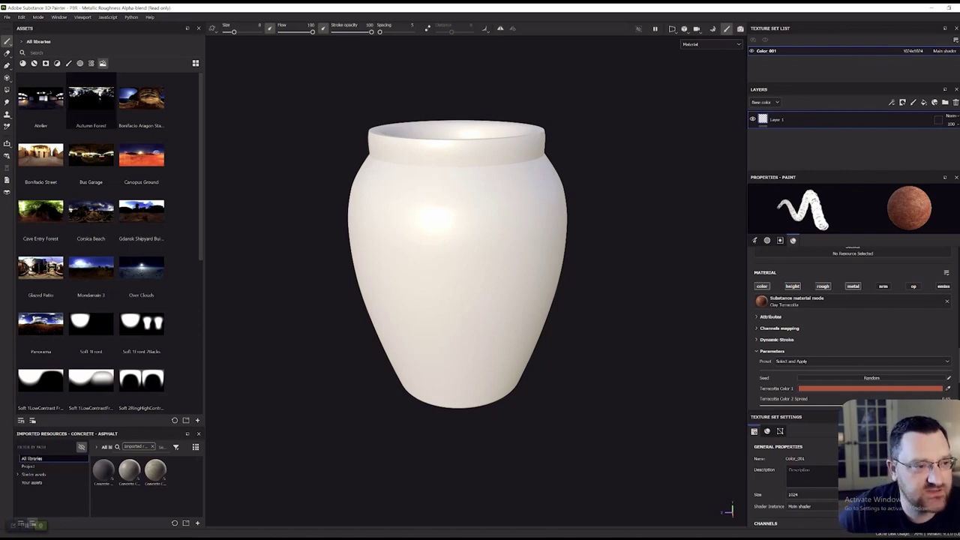
- Browse the whole list of base materials in the asset library
click(23, 63)
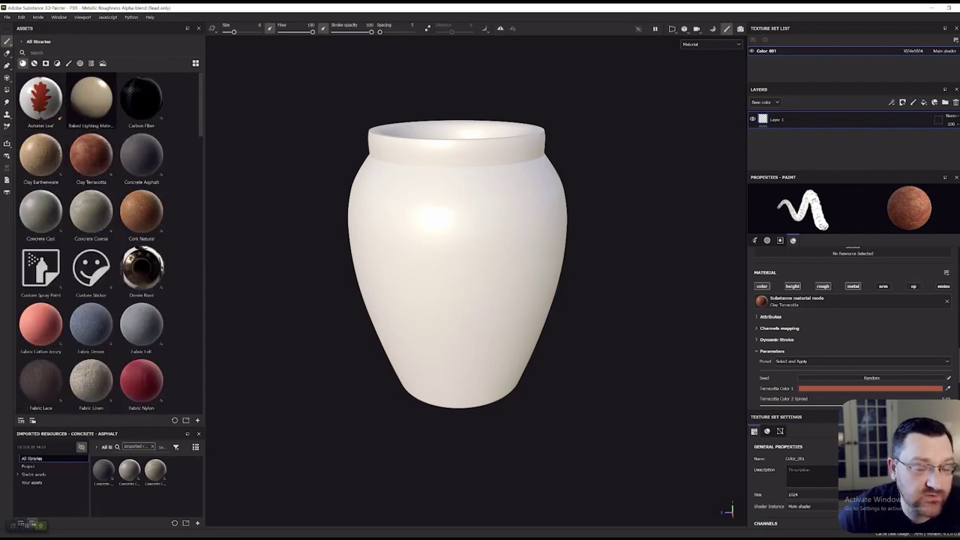
mouse_move(90, 97)
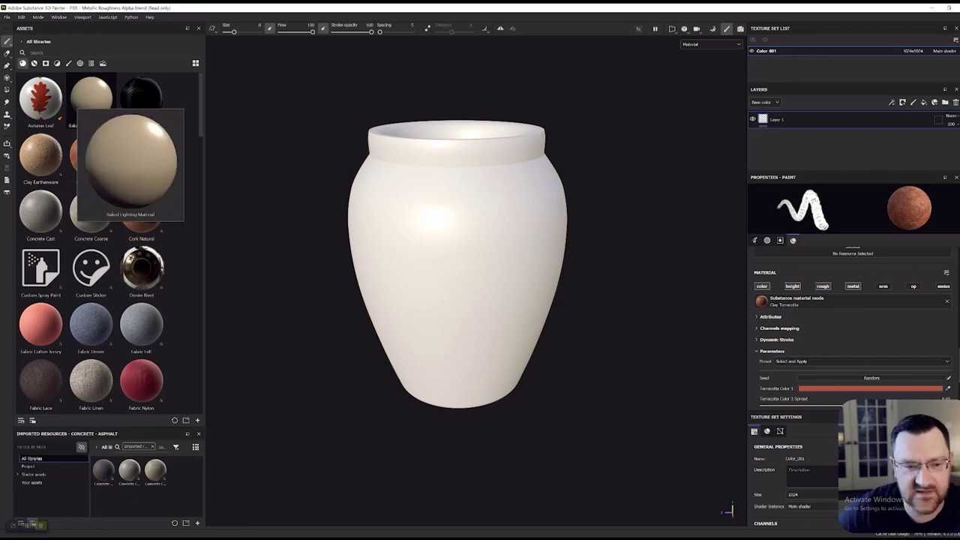
scroll(91, 226, down, 10)
scroll(91, 225, down, 10)
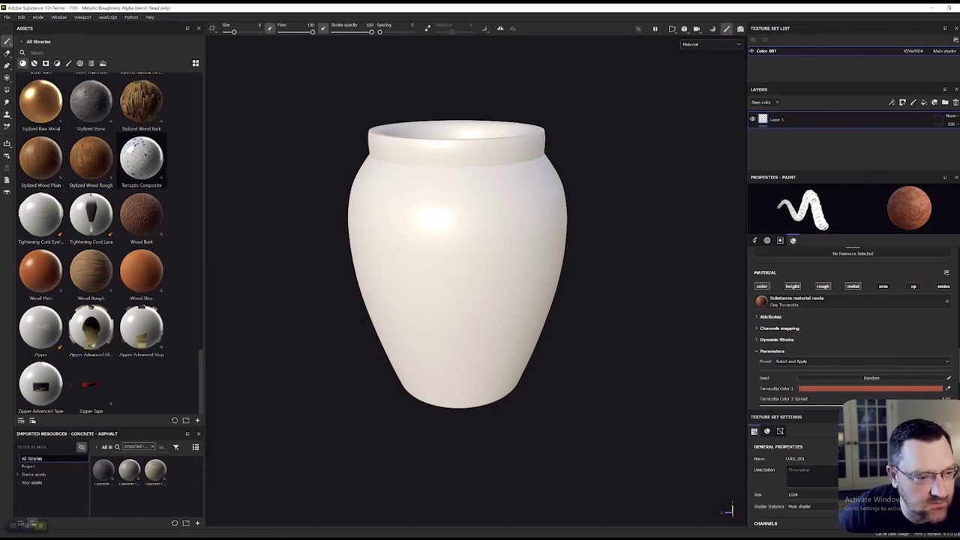
scroll(91, 225, up, 20)
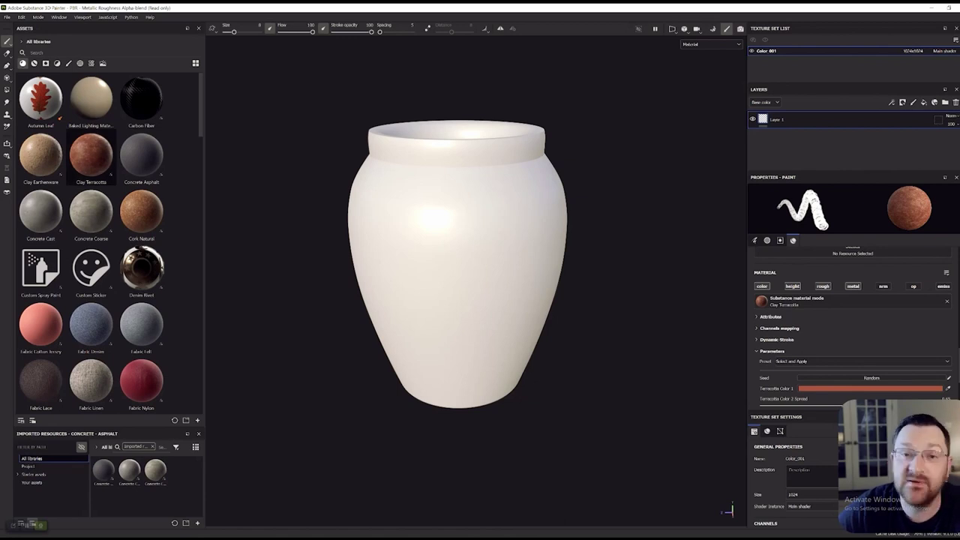
- Try filling the whole vase with the Clay Terracotta material and undo the fill
mouse_move(90, 154)
drag(90, 155, 450, 240)
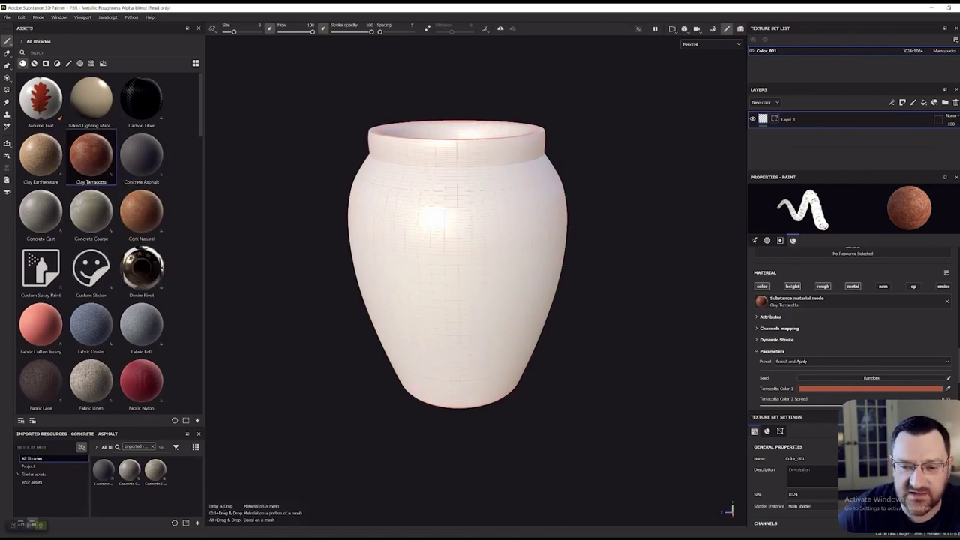
drag(453, 149, 453, 150)
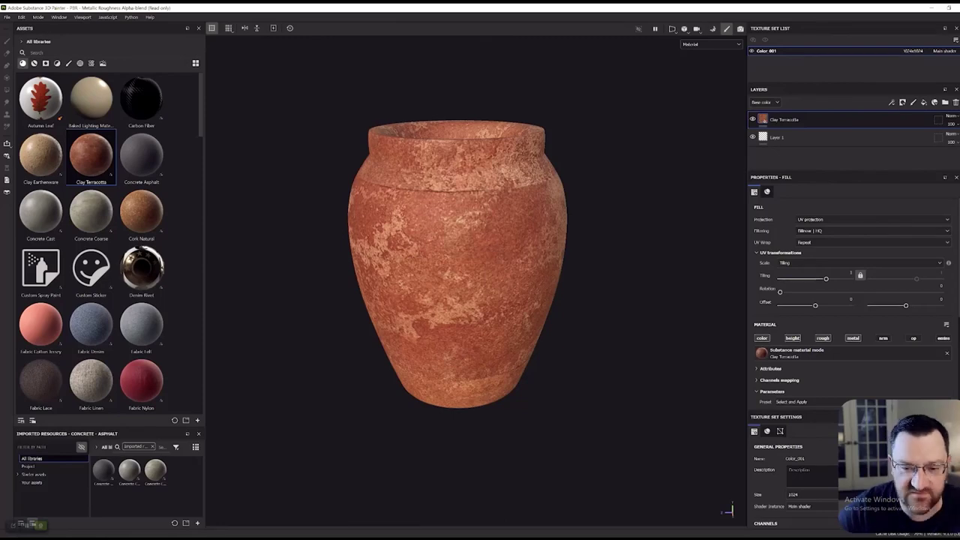
key(ctrl+z)
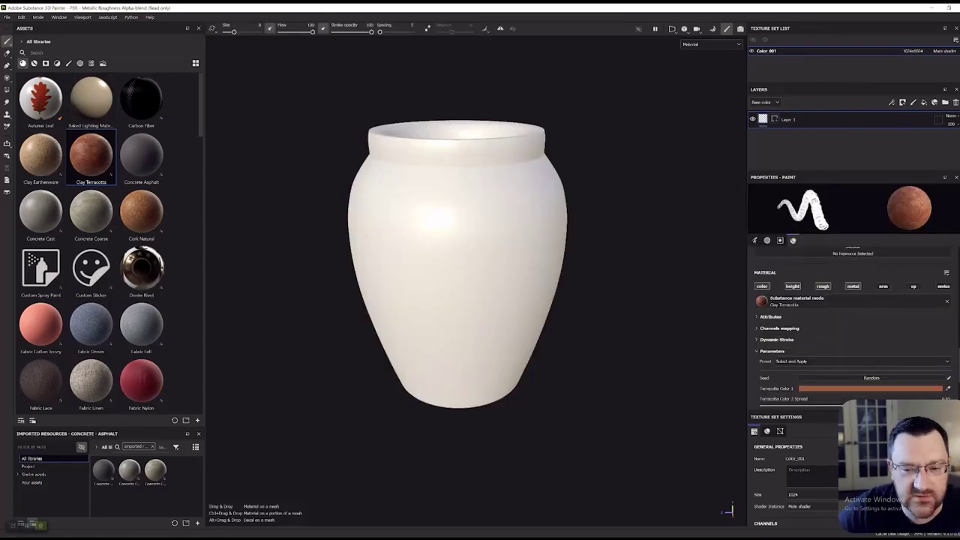
- Fill the whole vase with the Clay Terracotta material as a new fill layer
drag(300, 203, 453, 236)
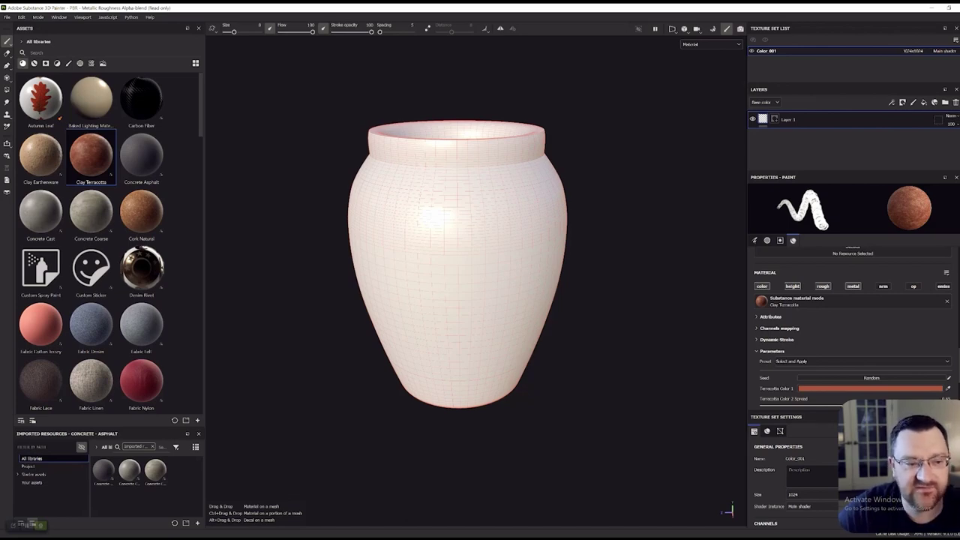
drag(450, 255, 458, 259)
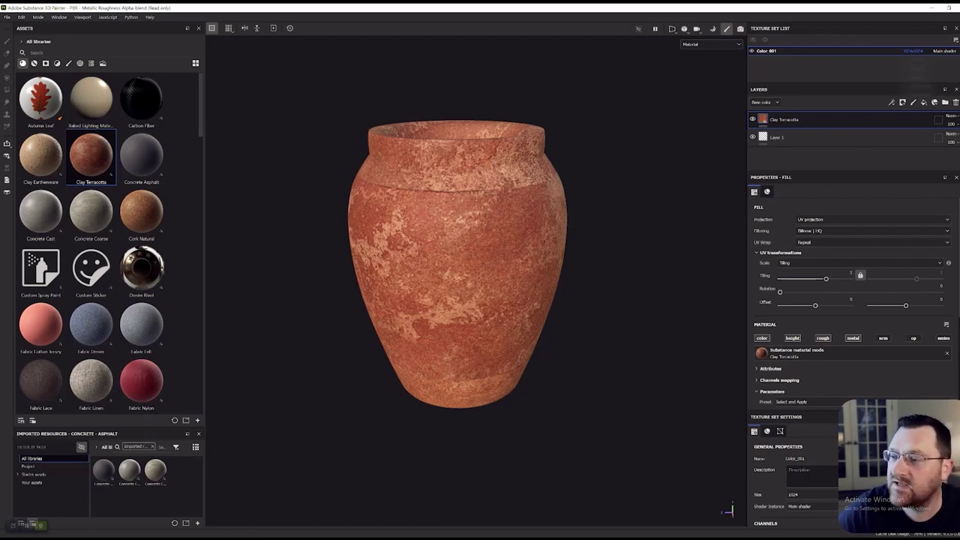
- Try raising the Color_001 texture set's resolution to 2048x2048 and to 4096x4096 while inspecting the terracotta detail
click(914, 51)
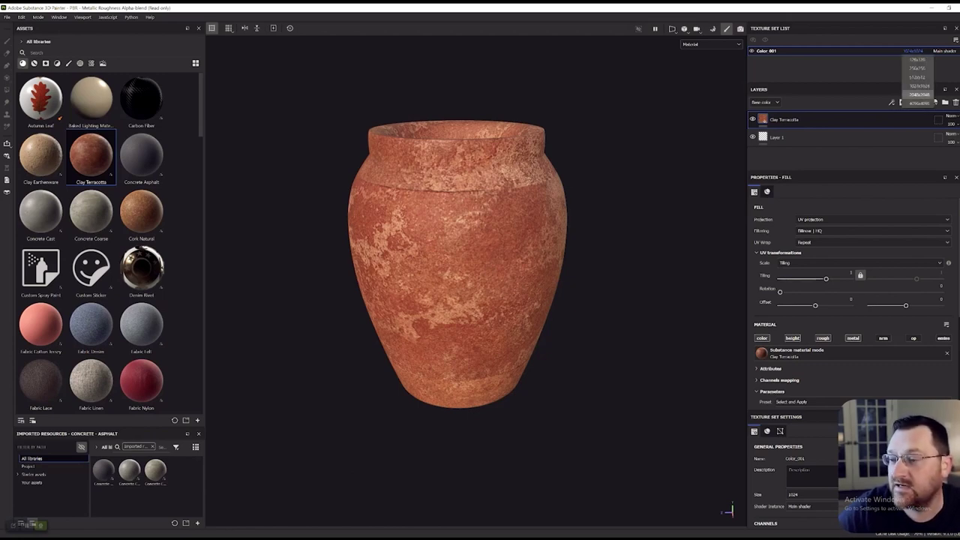
click(918, 94)
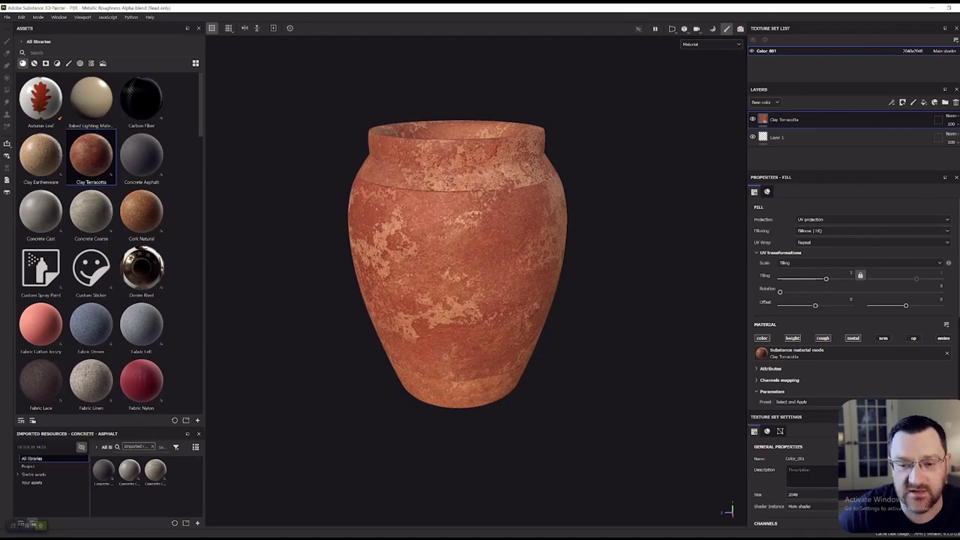
scroll(459, 270, up, 3)
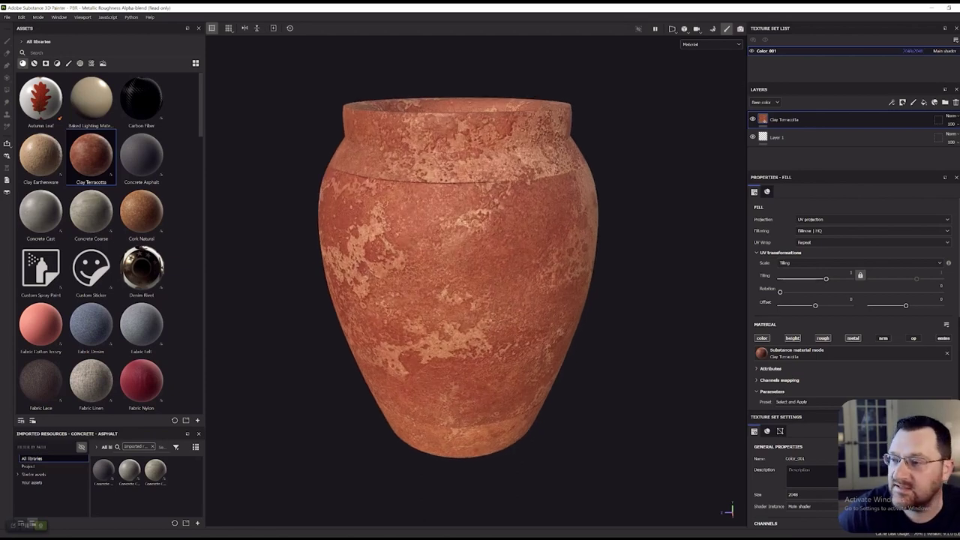
click(913, 50)
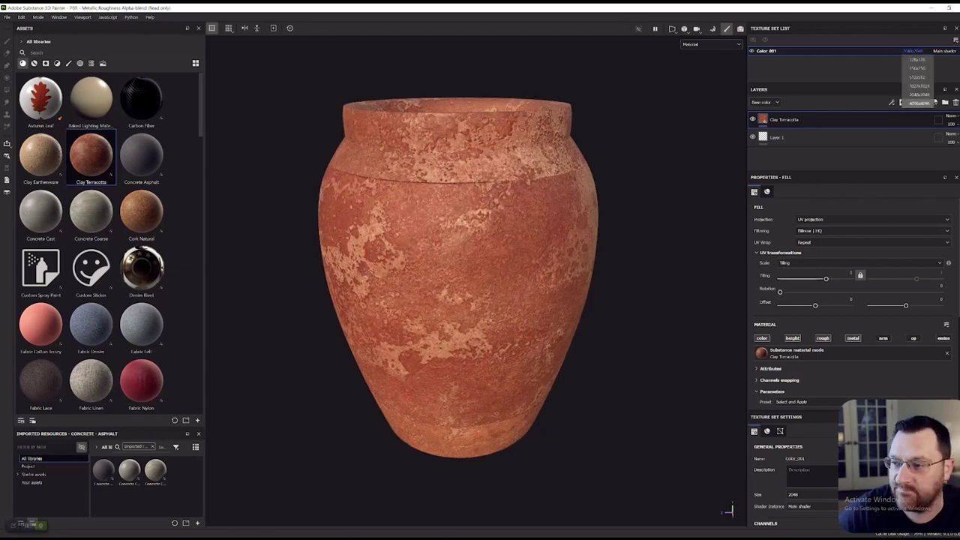
click(903, 103)
scroll(510, 263, up, 2)
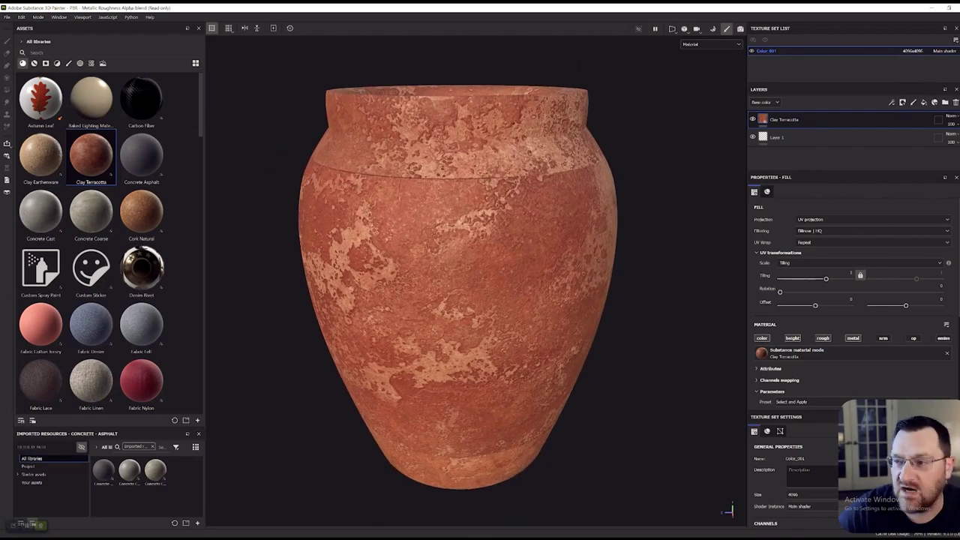
- Compare the terracotta at 1024x1024 and 4096x4096 by switching the texture set's resolution between the two
click(913, 50)
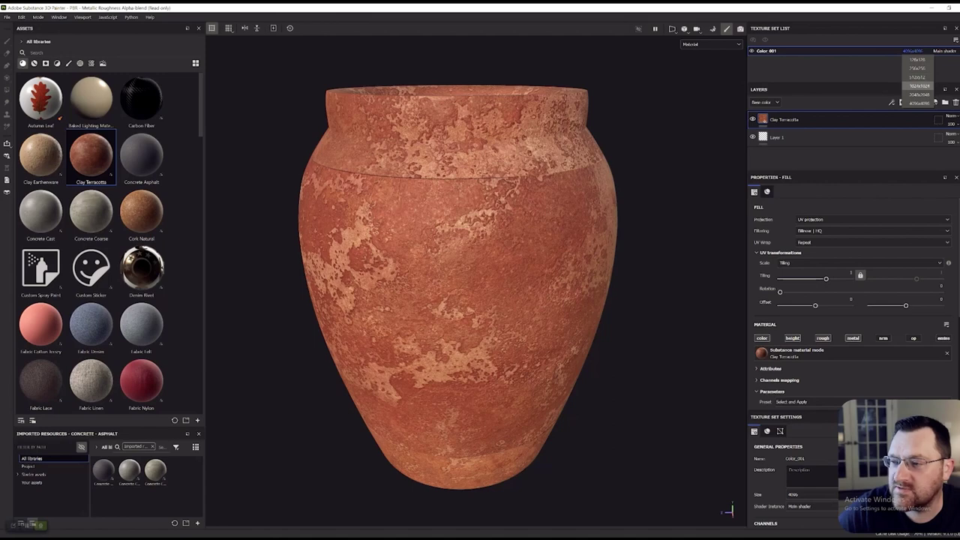
click(919, 86)
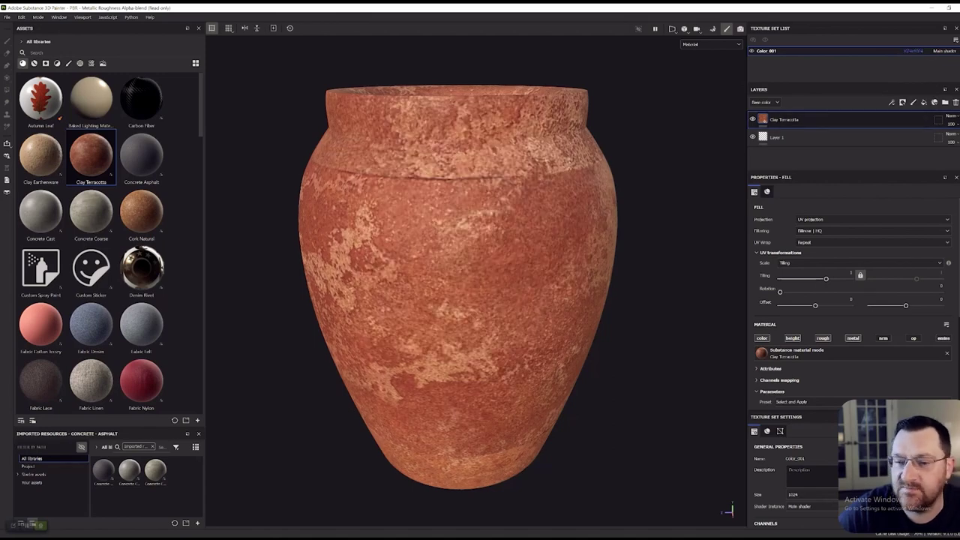
click(914, 51)
click(918, 103)
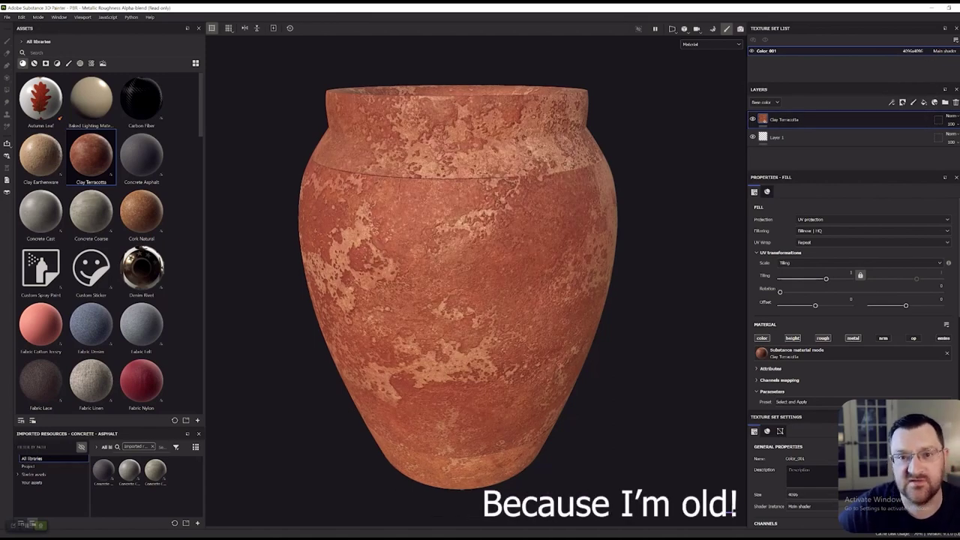
scroll(459, 285, up, 3)
scroll(459, 285, down, 3)
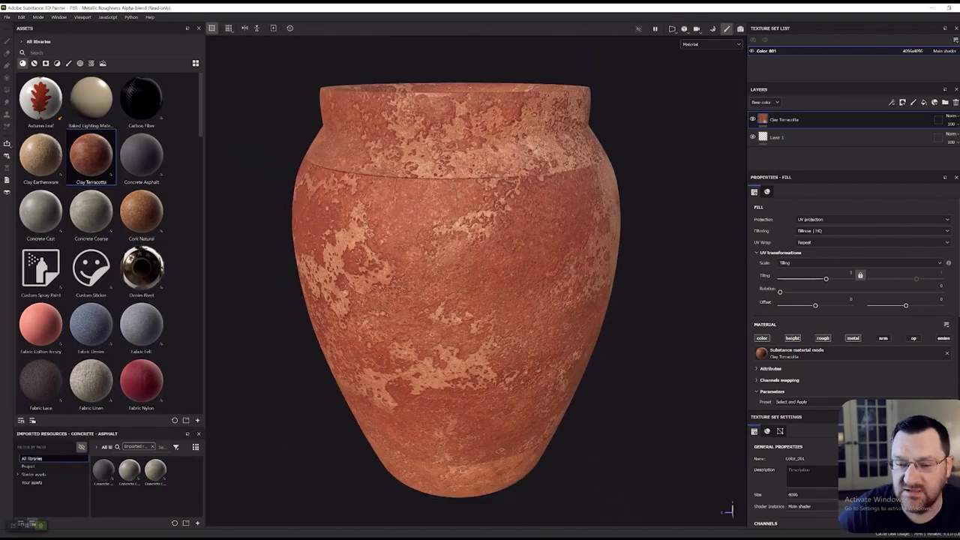
- Return the Color_001 texture set's resolution to 1024x1024 and inspect the vase
click(913, 51)
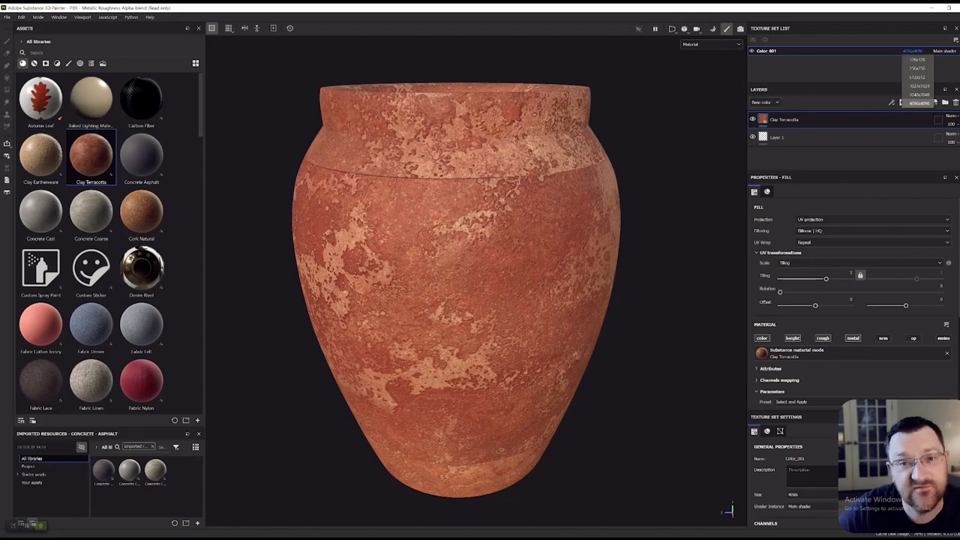
click(917, 86)
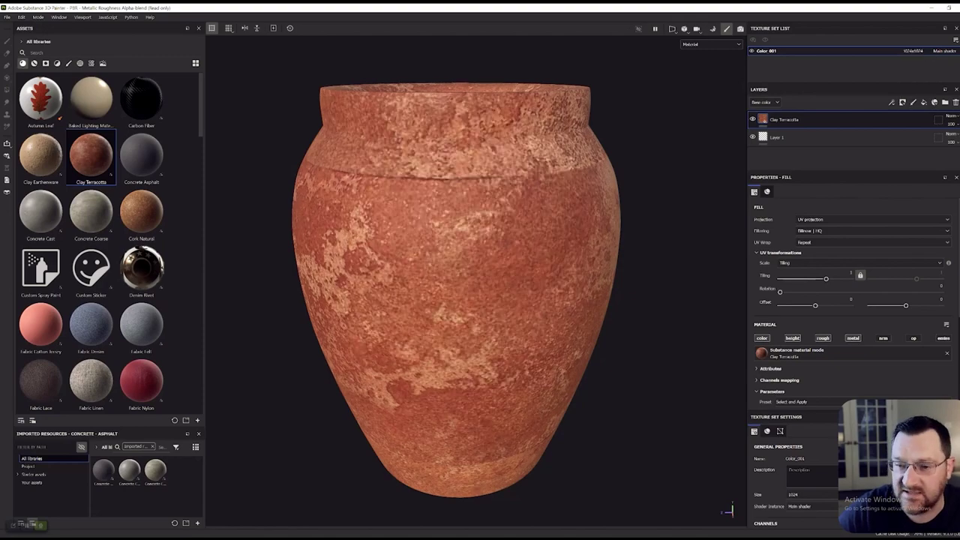
scroll(385, 208, up, 2)
scroll(602, 195, down, 5)
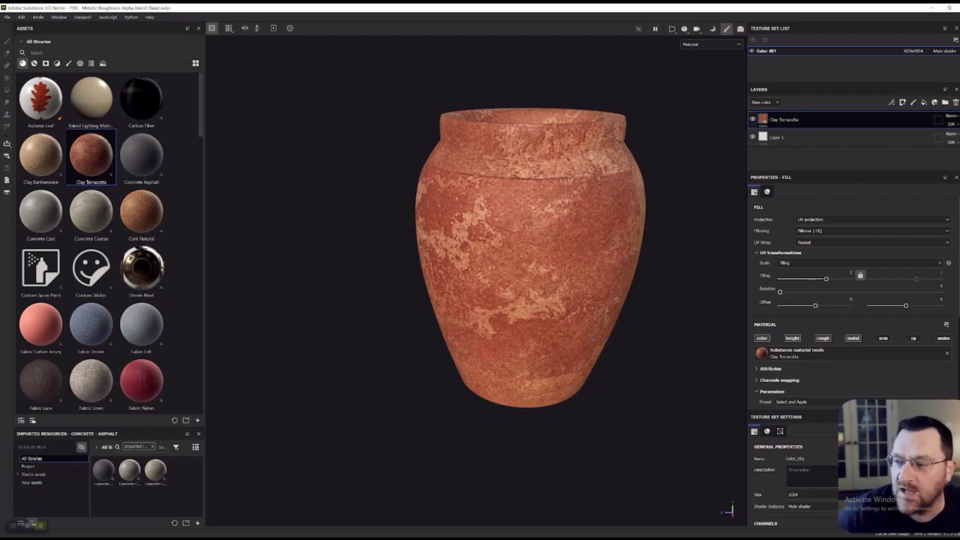
- Compare the vase with the Clay Terracotta layer hidden and shown, checking Layer 1's properties and reselecting the Clay Terracotta layer
click(753, 119)
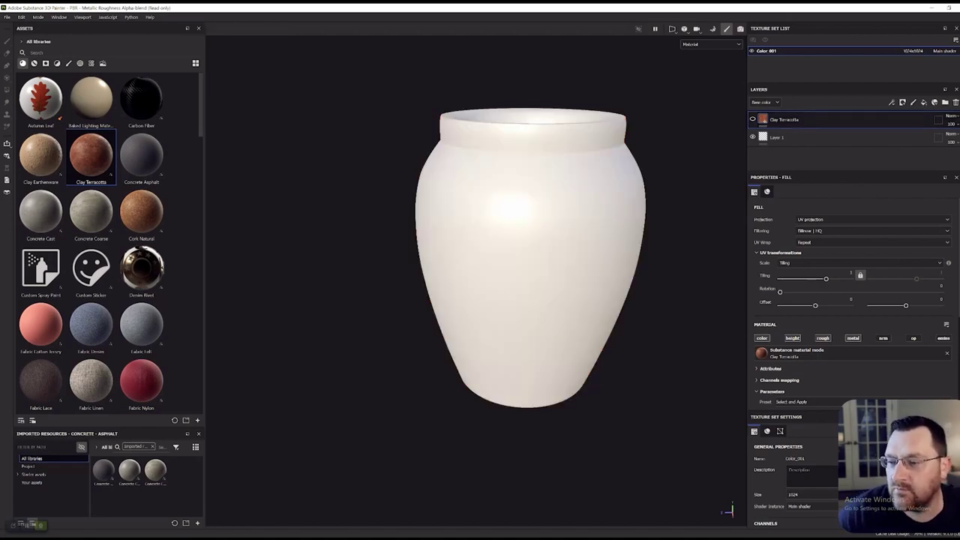
click(753, 120)
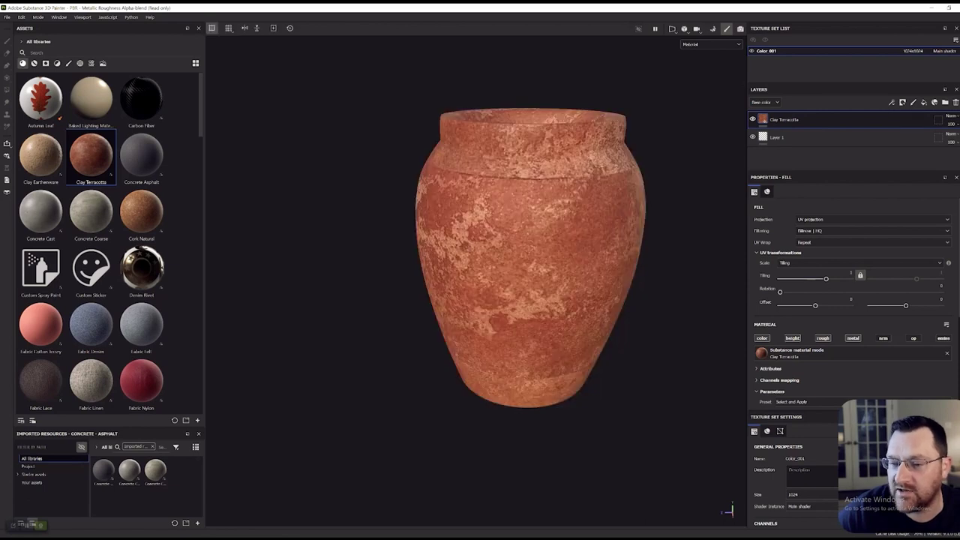
click(753, 119)
click(753, 119)
click(796, 138)
click(753, 119)
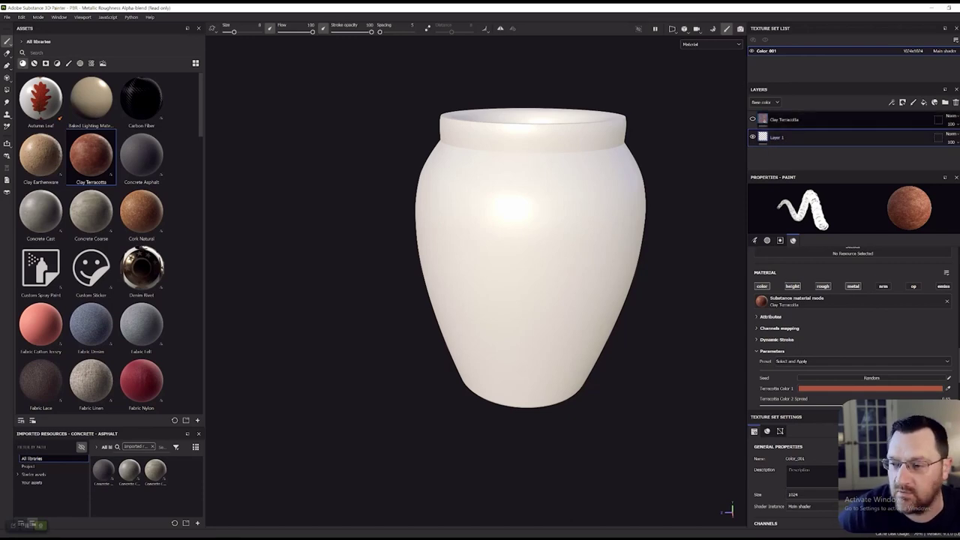
click(753, 119)
click(785, 120)
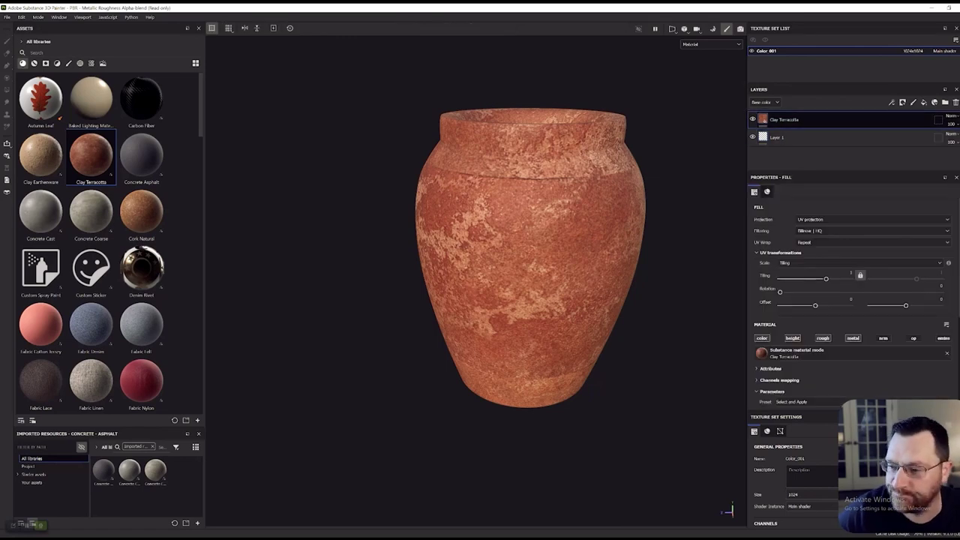
- Try a magenta Terracotta Color 1 of about HSV 0.83, 0.71, 0.68 on the Clay Terracotta layer and undo it
scroll(852, 300, down, 3)
scroll(851, 300, up, 3)
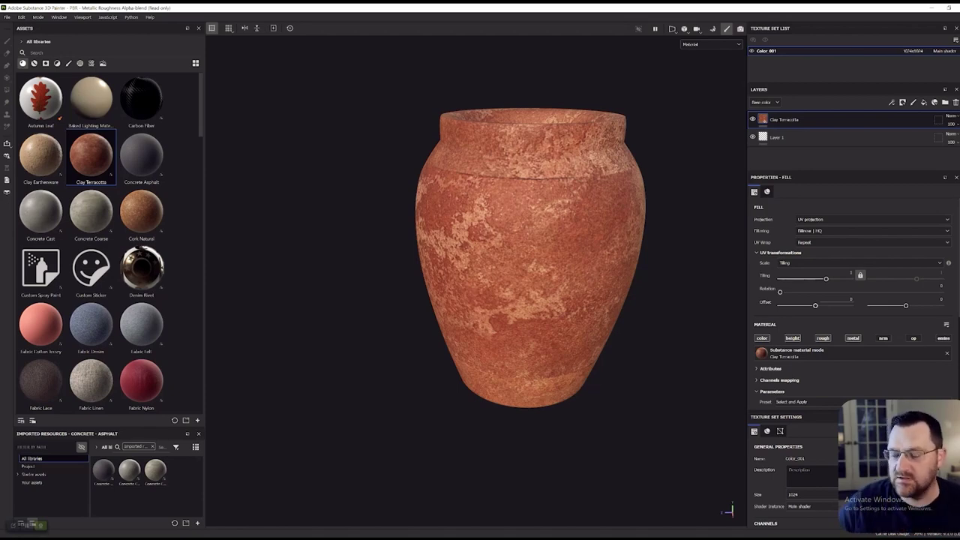
scroll(851, 315, down, 3)
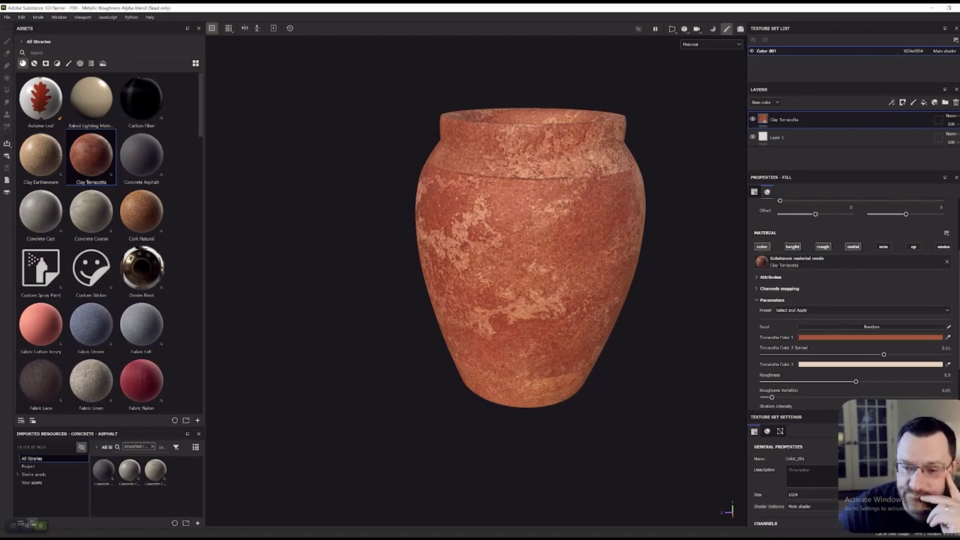
scroll(851, 300, down, 2)
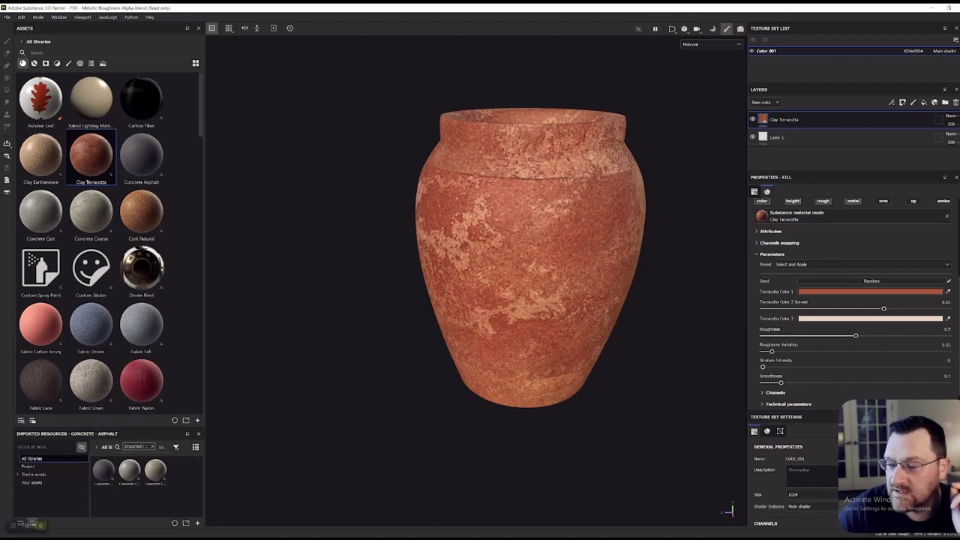
click(870, 291)
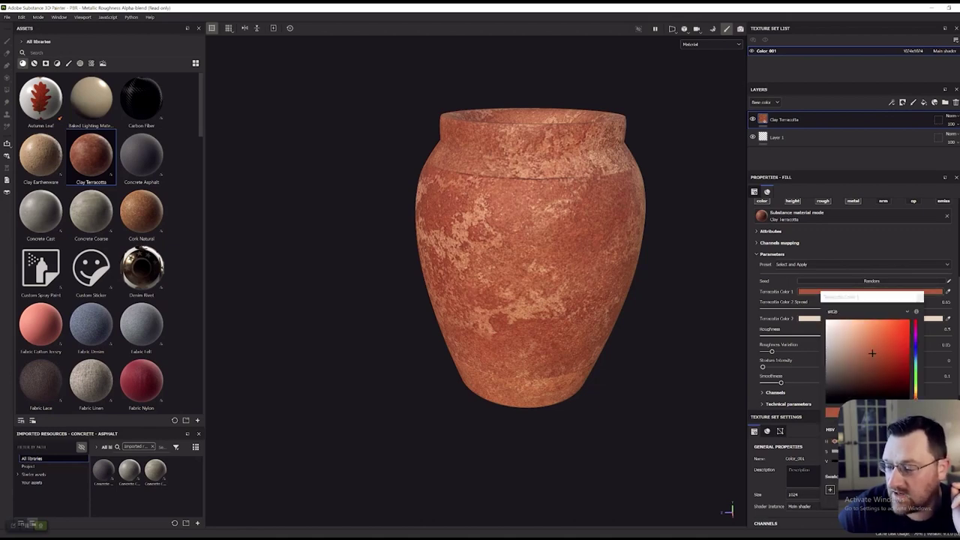
click(917, 334)
mouse_move(872, 352)
mouse_down()
mouse_move(896, 334)
mouse_move(882, 364)
mouse_move(885, 346)
mouse_up()
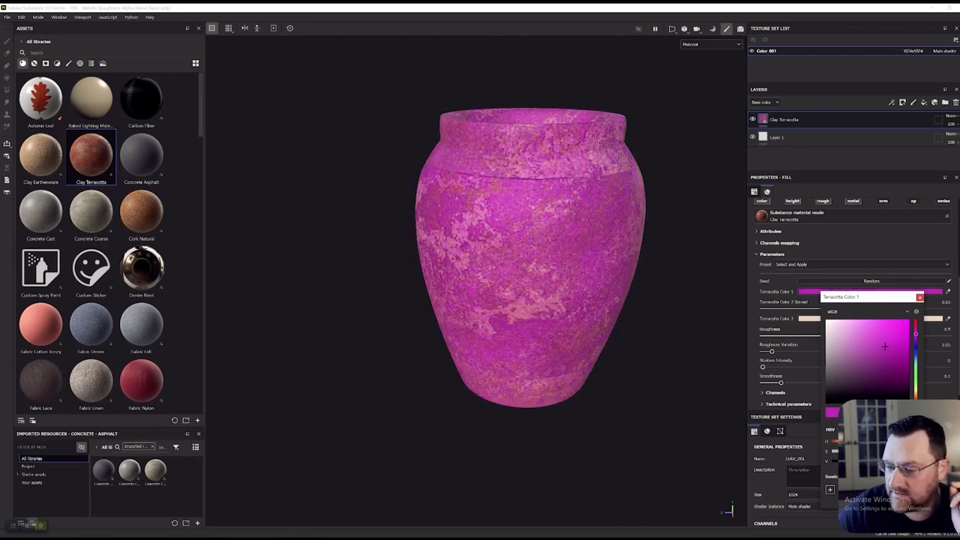
drag(870, 296, 542, 127)
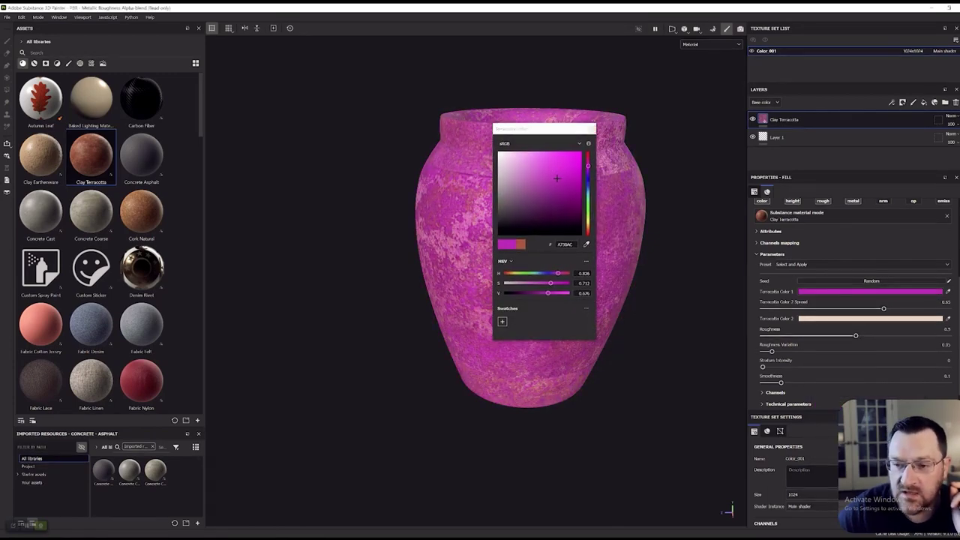
click(593, 129)
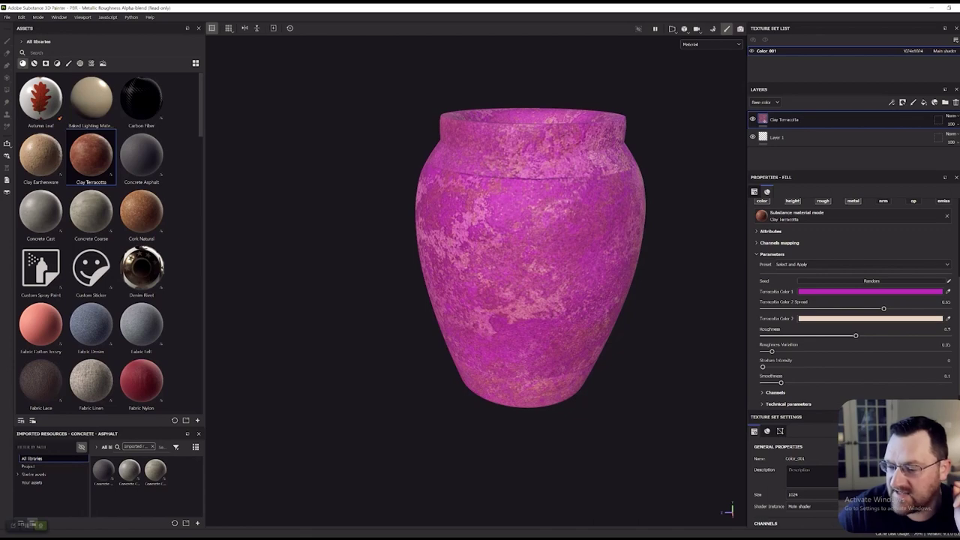
key(ctrl+z)
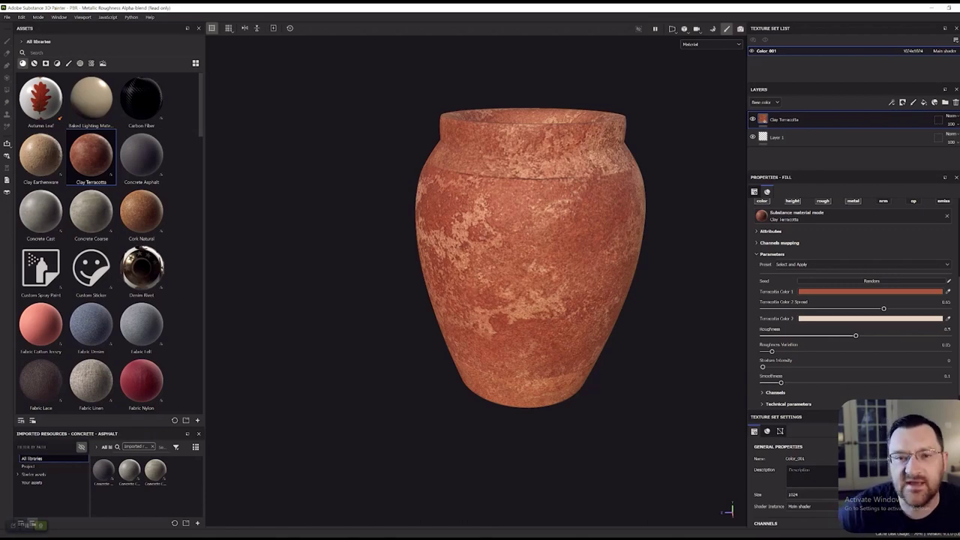
- Fill the whole vase with the Clay Earthenware material as a new layer above Clay Terracotta
scroll(530, 285, up, 4)
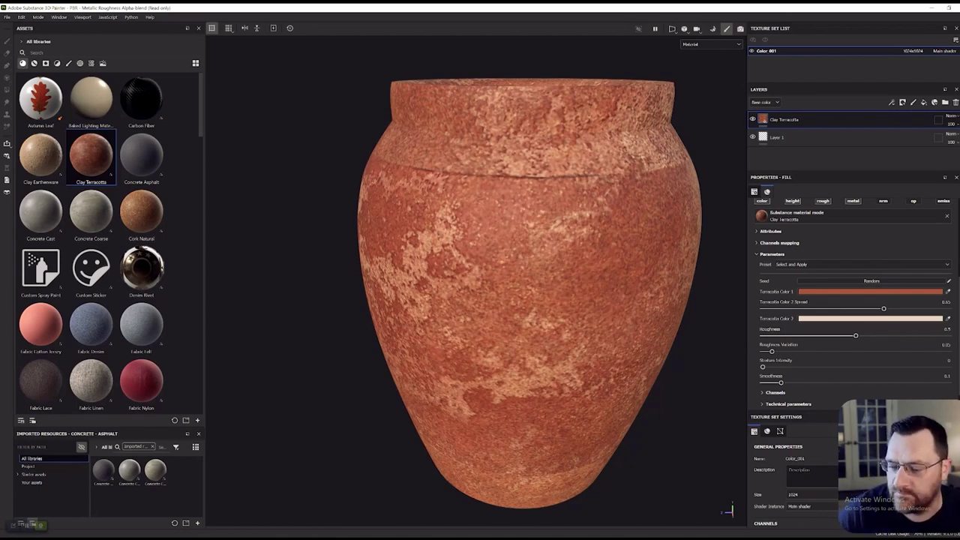
scroll(852, 300, down, 1)
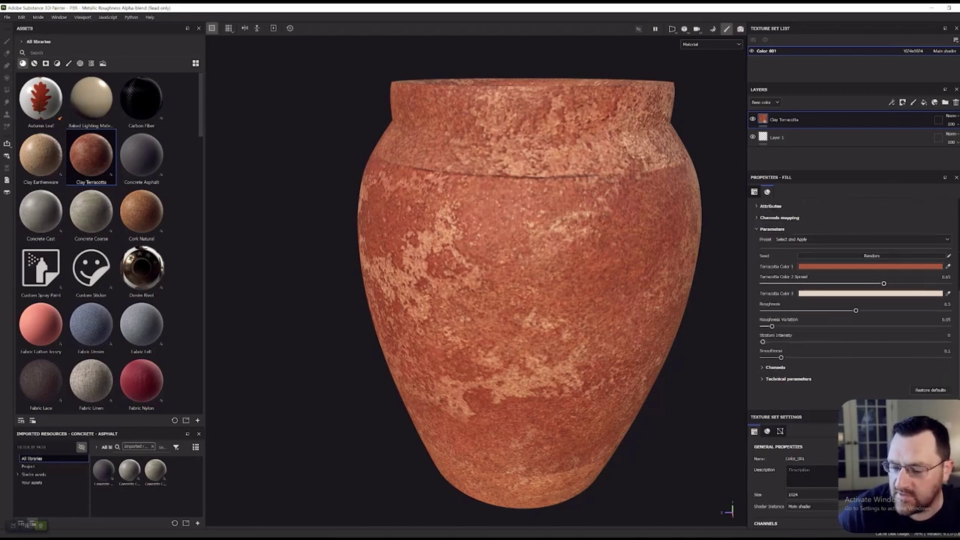
scroll(852, 300, up, 5)
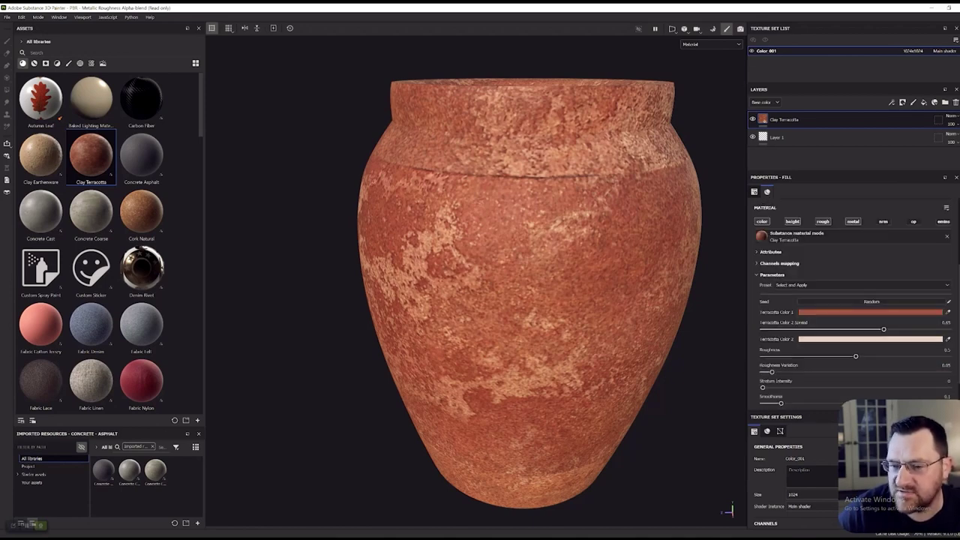
scroll(852, 300, up, 1)
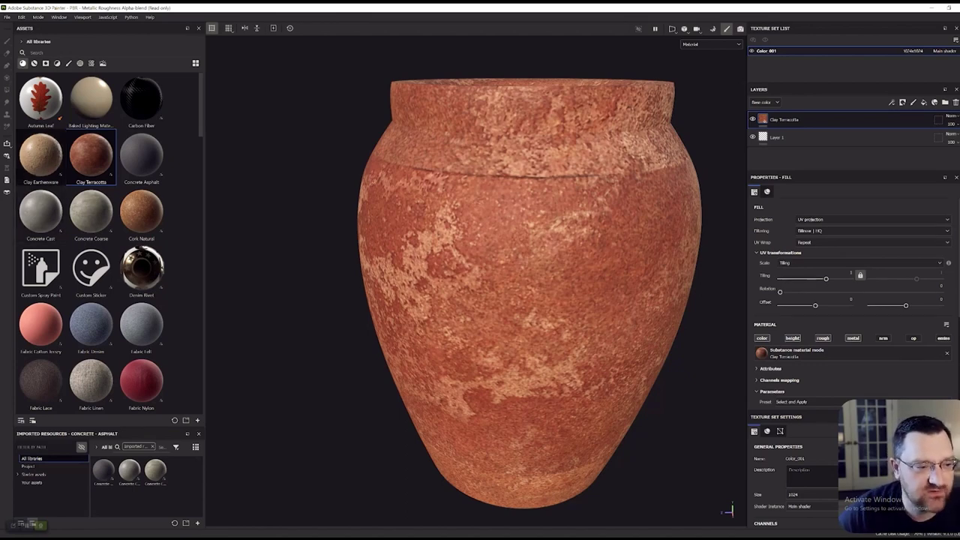
drag(41, 156, 435, 225)
drag(45, 159, 518, 285)
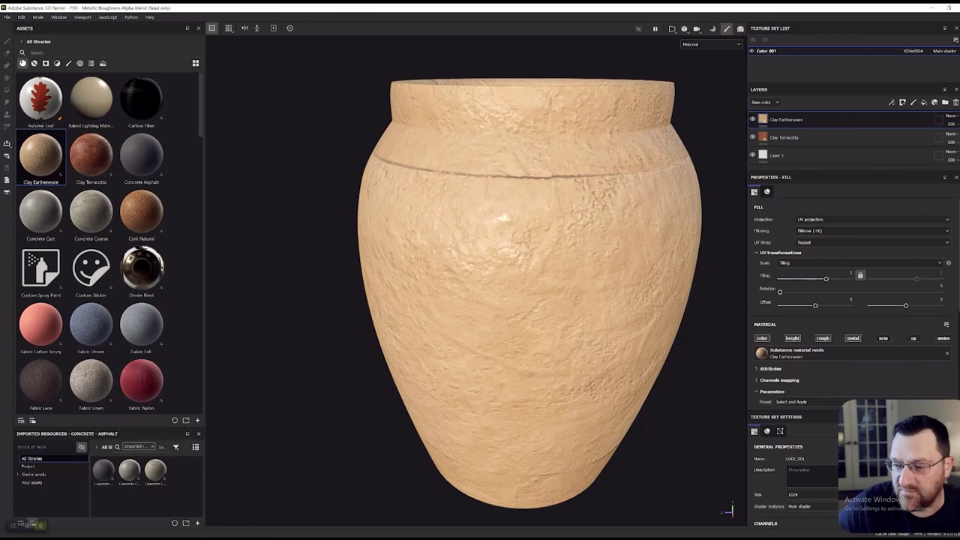
- Try Tri-planar projection on the Clay Earthenware fill and switch it back to UV projection
click(873, 220)
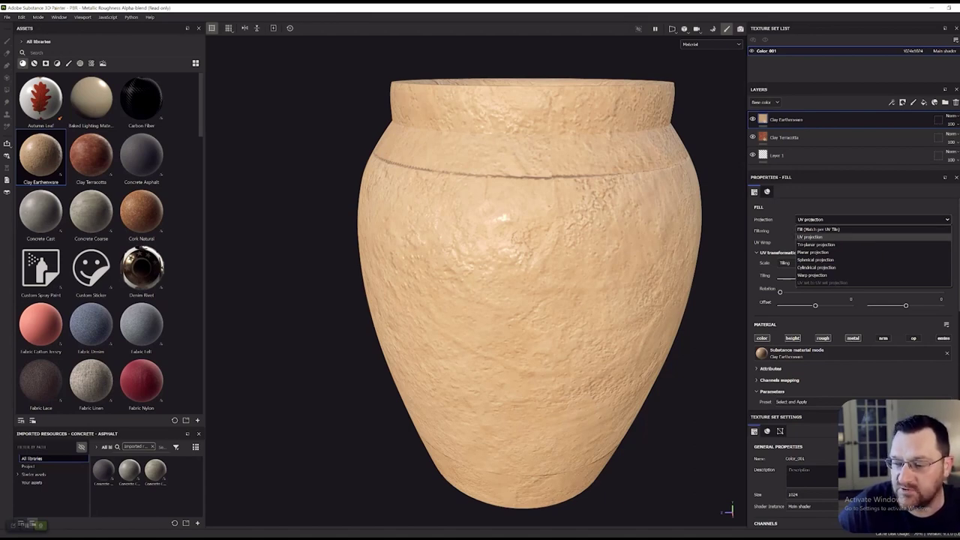
click(816, 244)
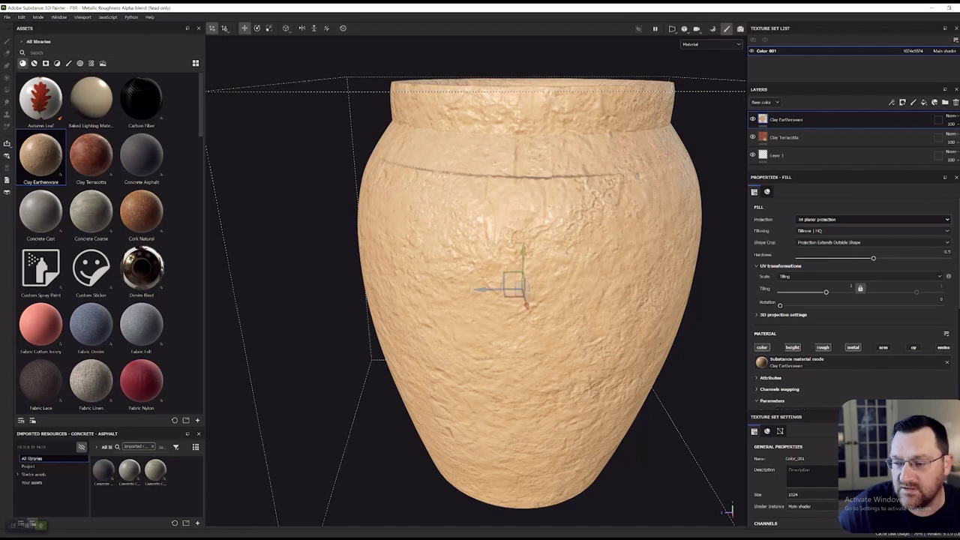
click(873, 219)
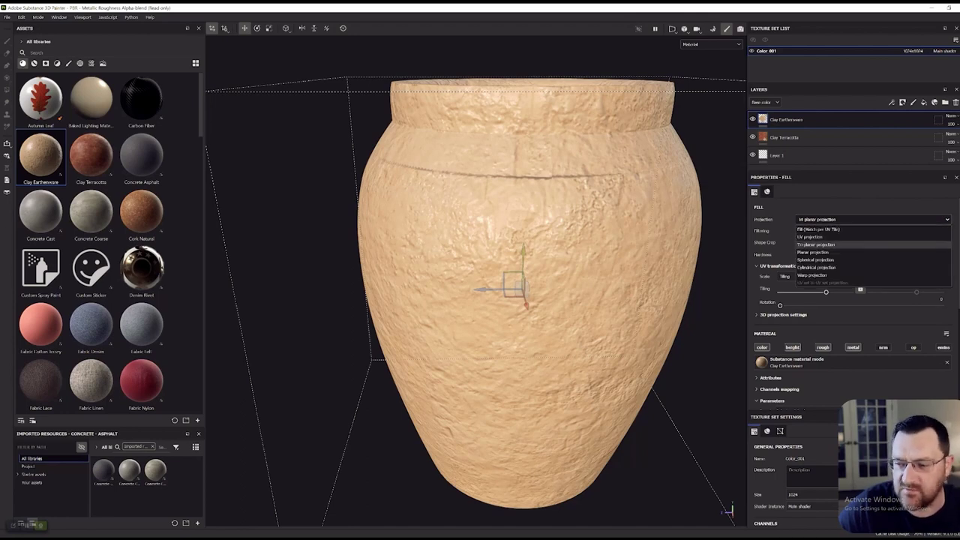
click(810, 236)
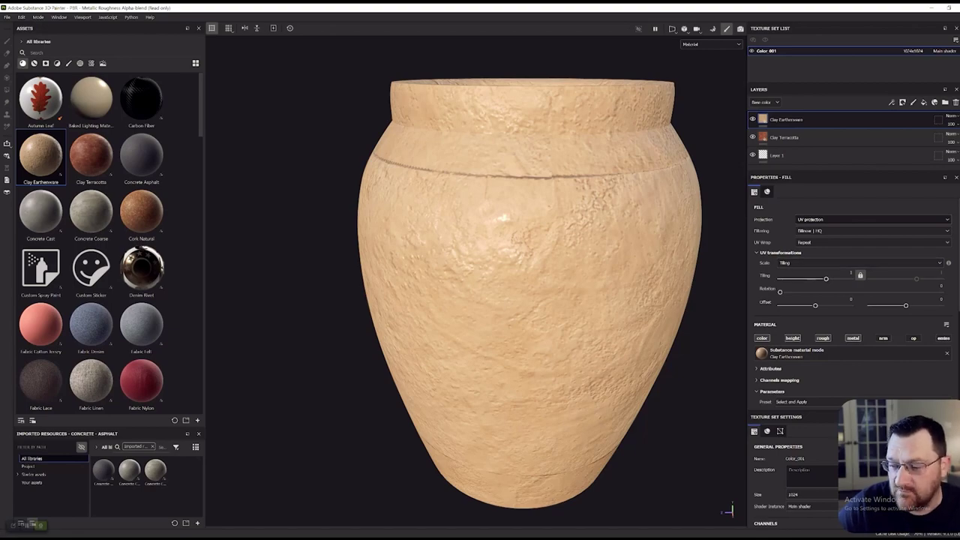
- Try a UV tiling of -32 on the Clay Earthenware fill and delete that layer
drag(826, 279, 779, 278)
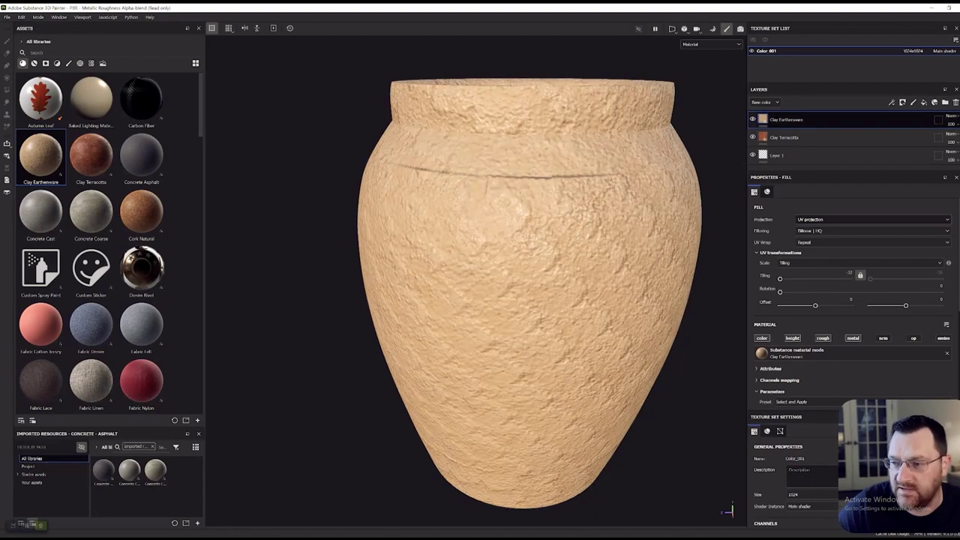
click(956, 102)
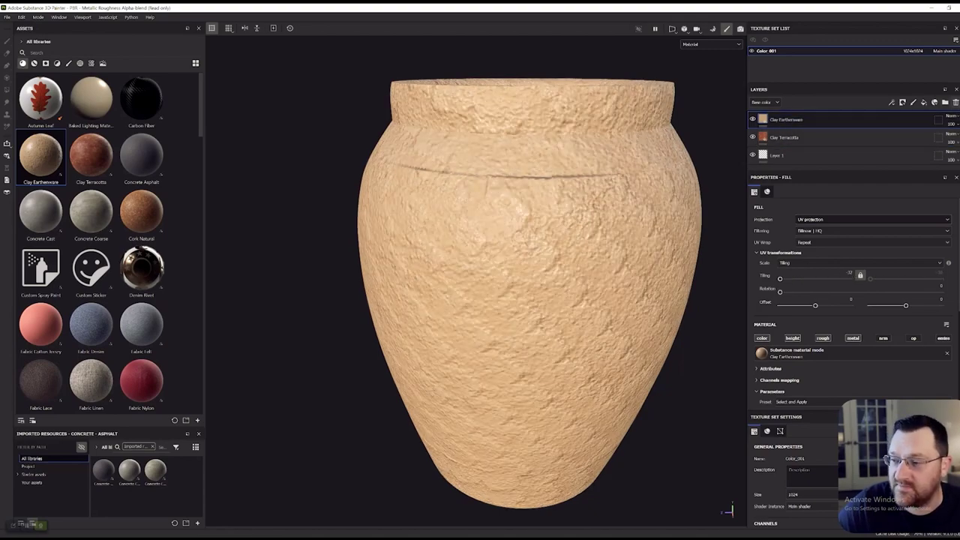
click(956, 102)
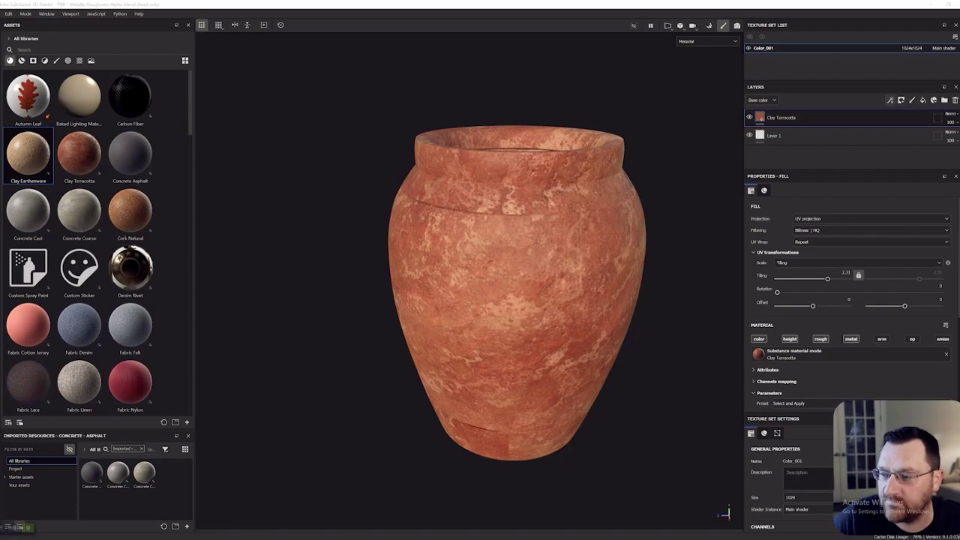
- Try adding a black mask to the Clay Terracotta layer and undo it
click(891, 100)
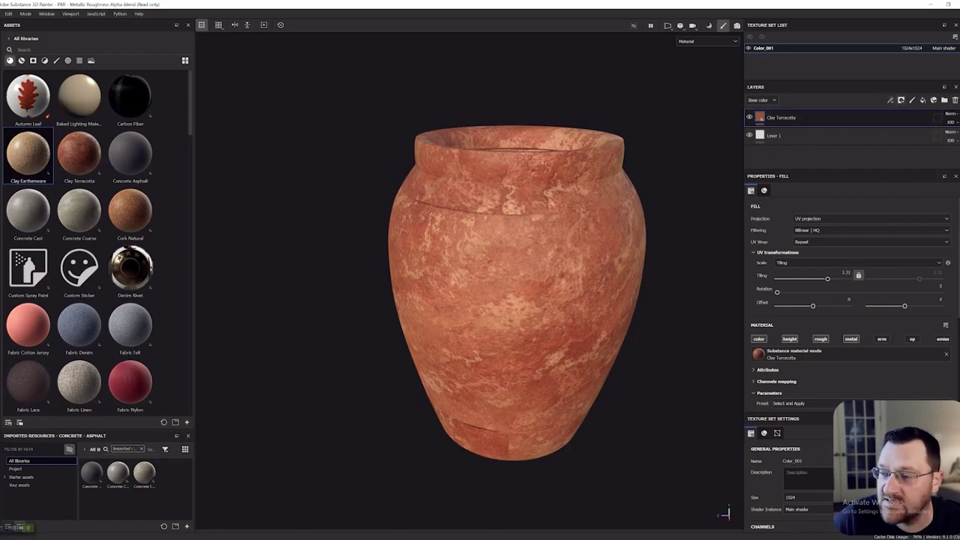
click(901, 99)
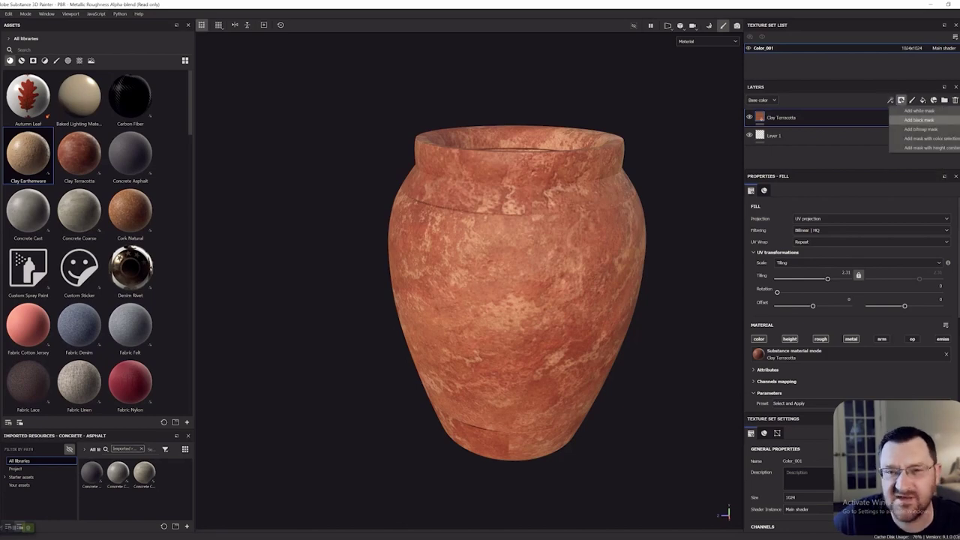
click(919, 120)
key(ctrl+z)
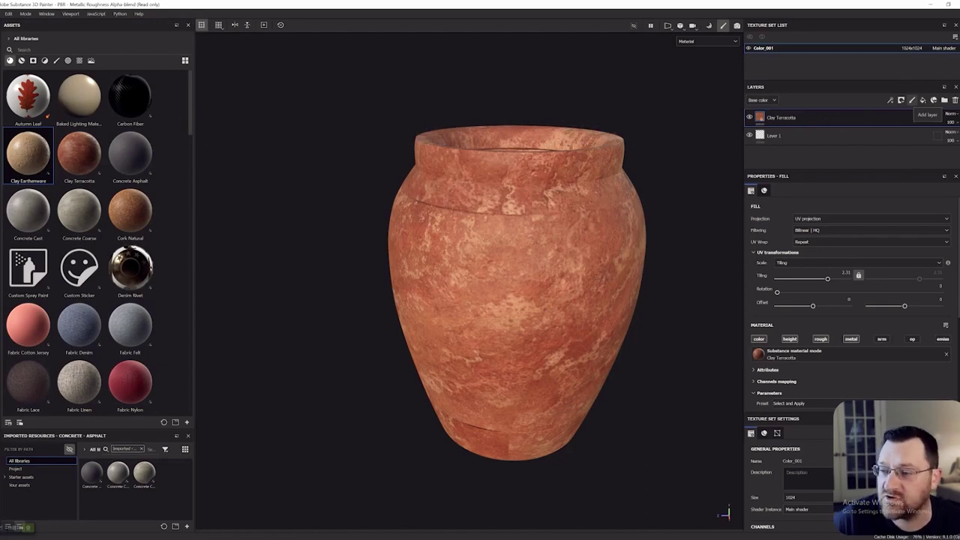
- Add a paint layer named White above Clay Terracotta and choose the Basic Soft brush for it
click(923, 100)
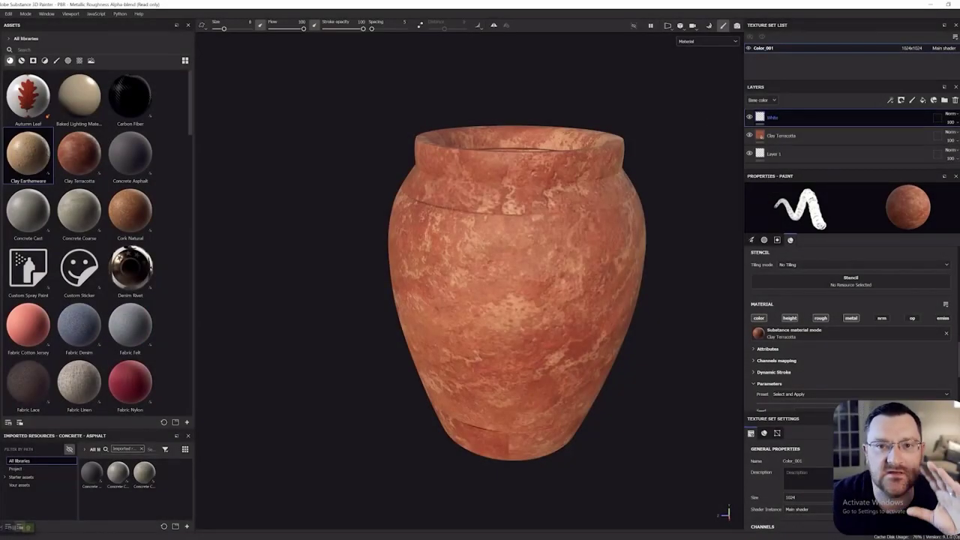
key(Return)
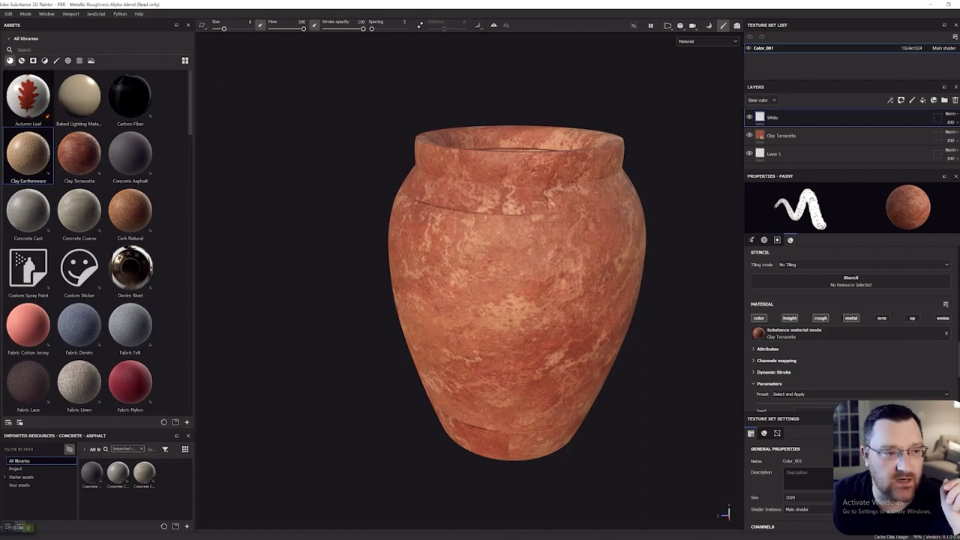
click(57, 60)
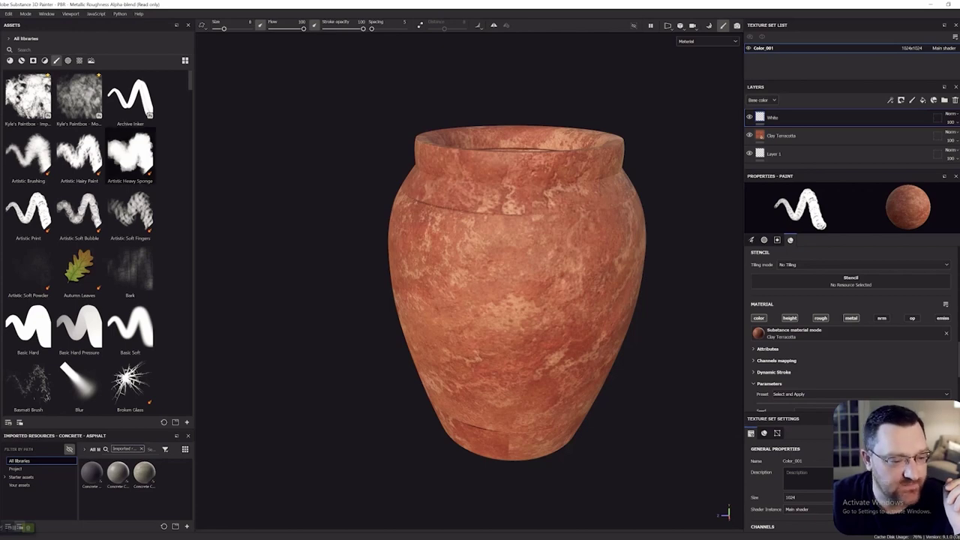
click(129, 328)
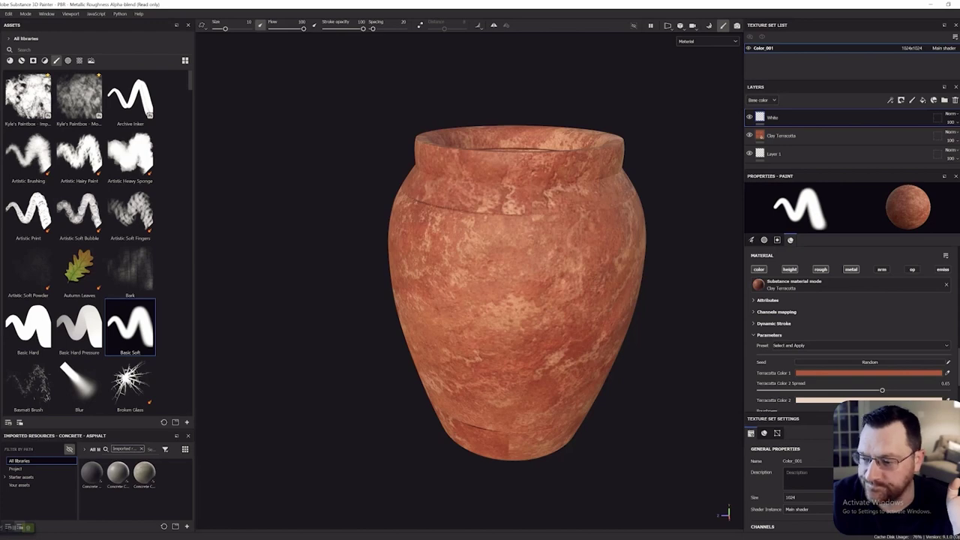
- Review the Basic Soft brush's stroke, alpha and material settings
scroll(851, 332, down, 2)
scroll(851, 332, up, 10)
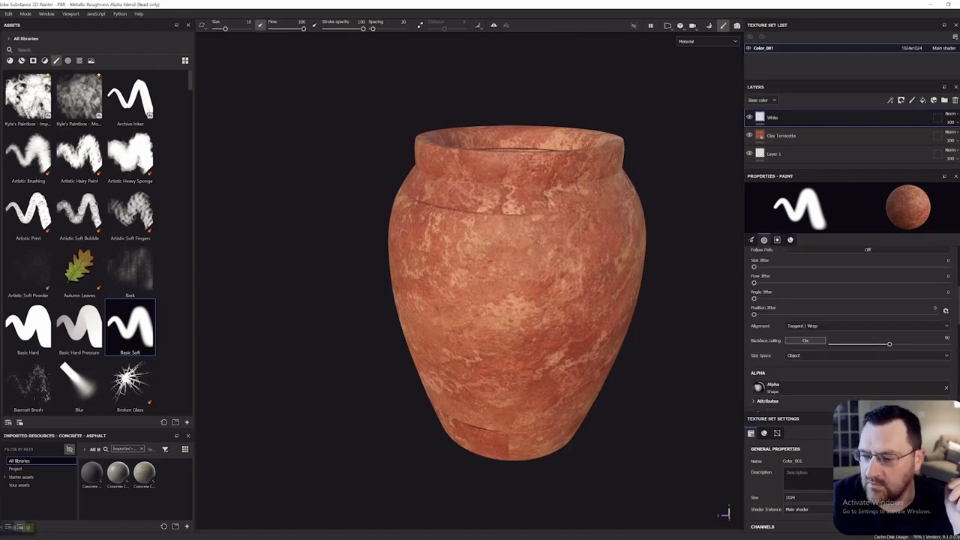
scroll(848, 330, down, 1)
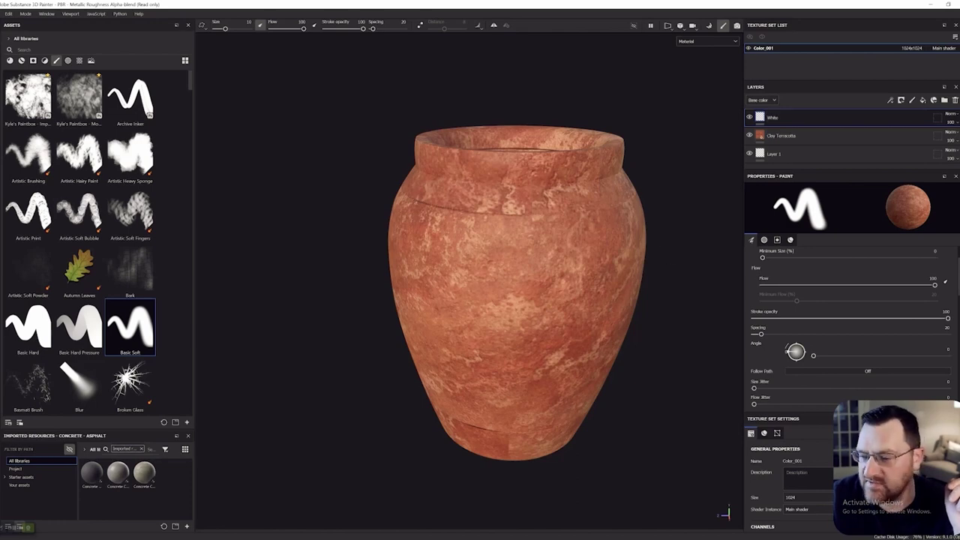
scroll(848, 330, down, 3)
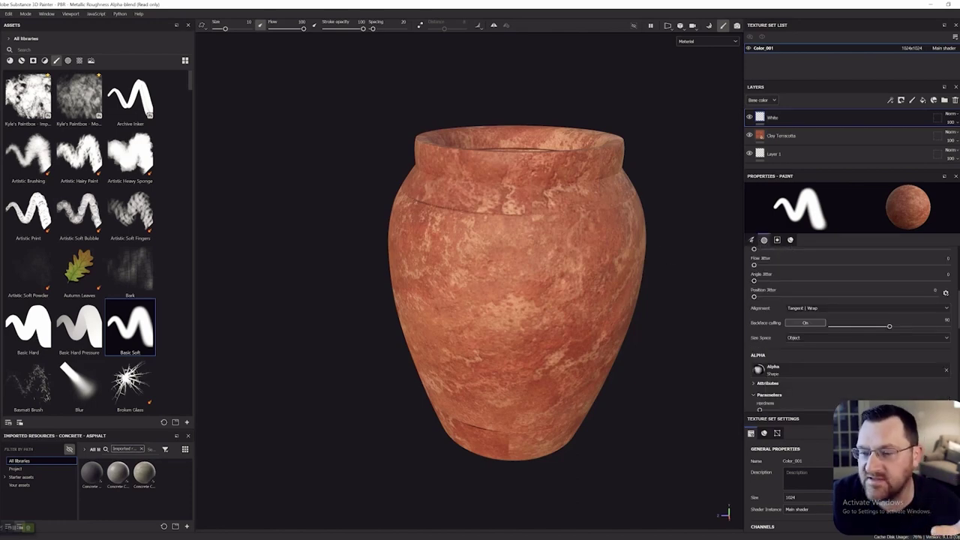
scroll(848, 330, down, 2)
scroll(848, 330, up, 6)
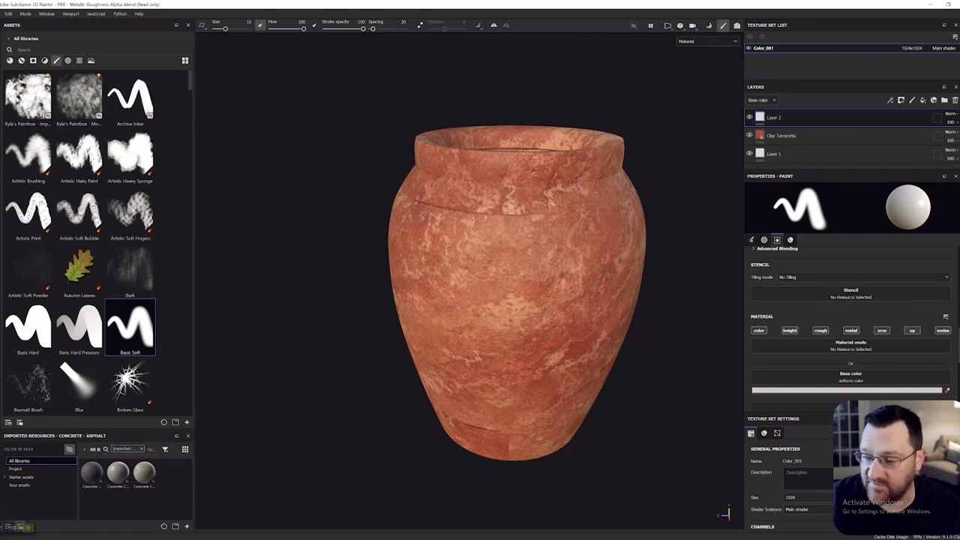
- Enlarge the Basic Soft brush to a size of about 68.42 for painting the vase
click(752, 239)
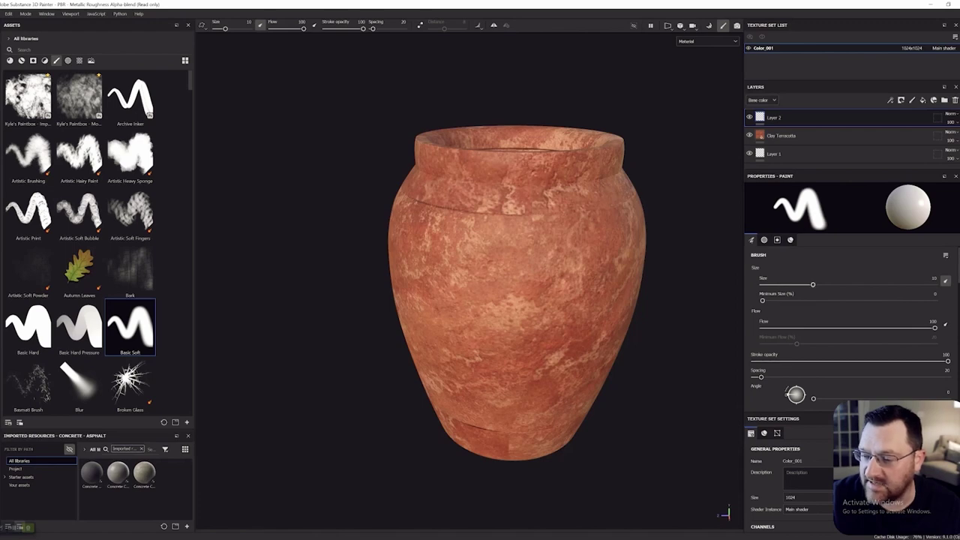
drag(813, 285, 839, 285)
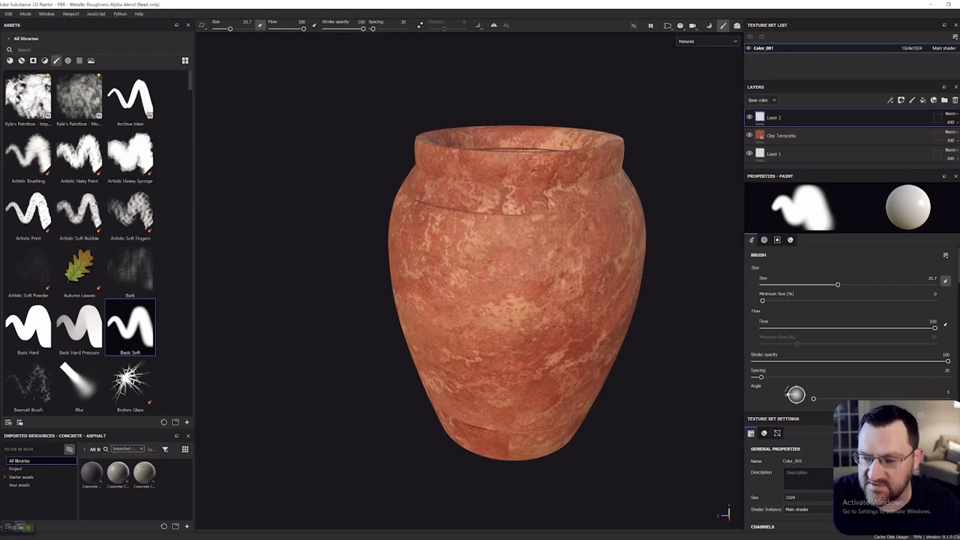
drag(838, 285, 865, 285)
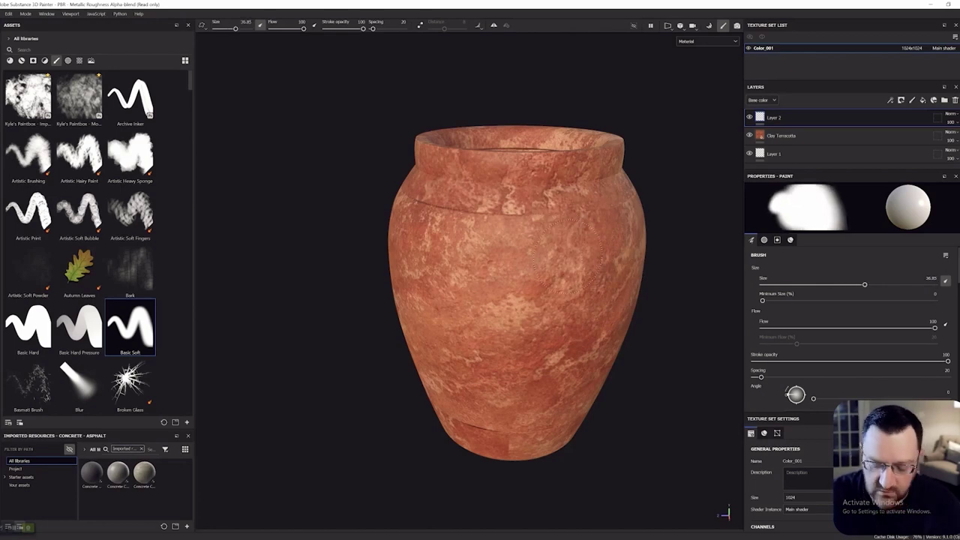
mouse_move(568, 256)
ctrl+right_down()
mouse_move(576, 251)
mouse_move(559, 239)
mouse_move(576, 234)
ctrl+right_up()
key(bracketright)
key(bracketright)
key(bracketright)
key(bracketright)
key(bracketright)
key(bracketright)
key(bracketright)
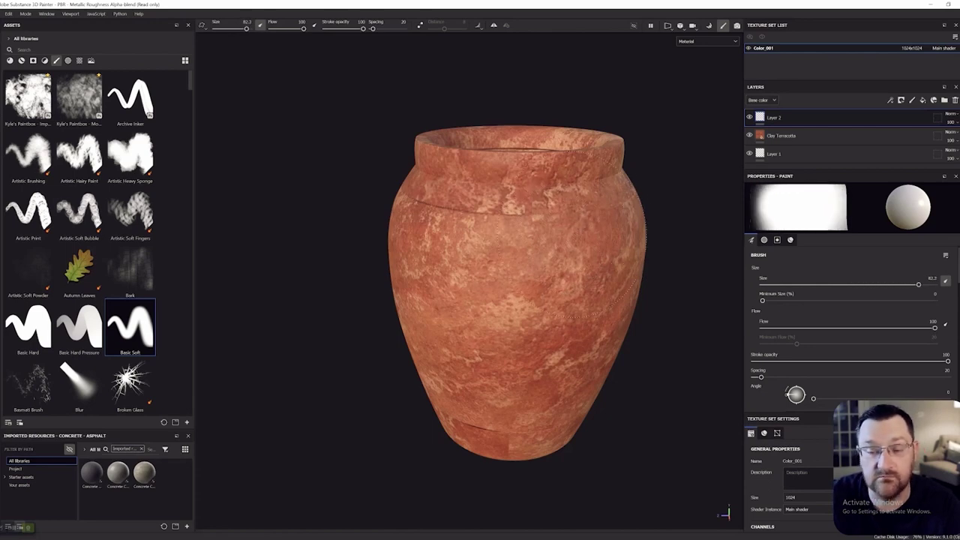
key(bracketleft)
key(bracketleft)
key(bracketleft)
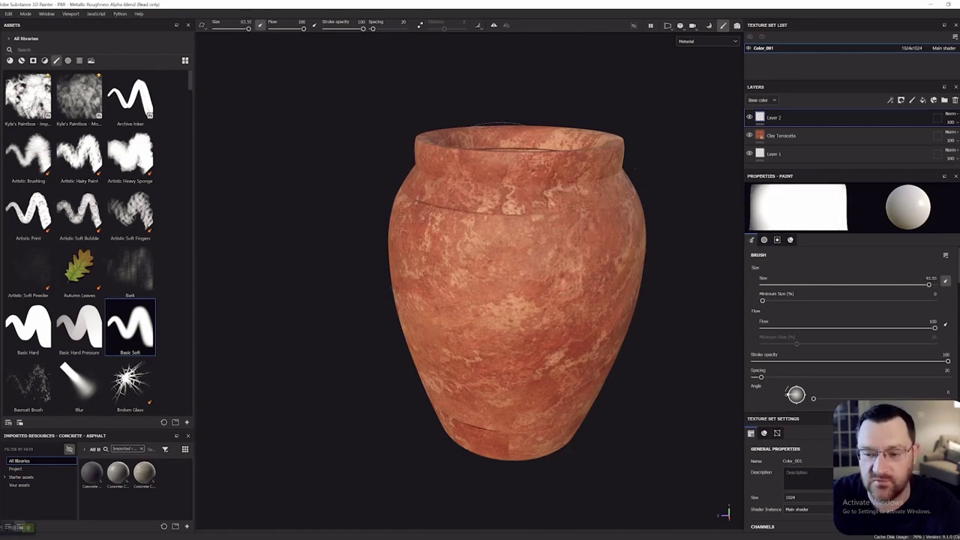
key(bracketleft)
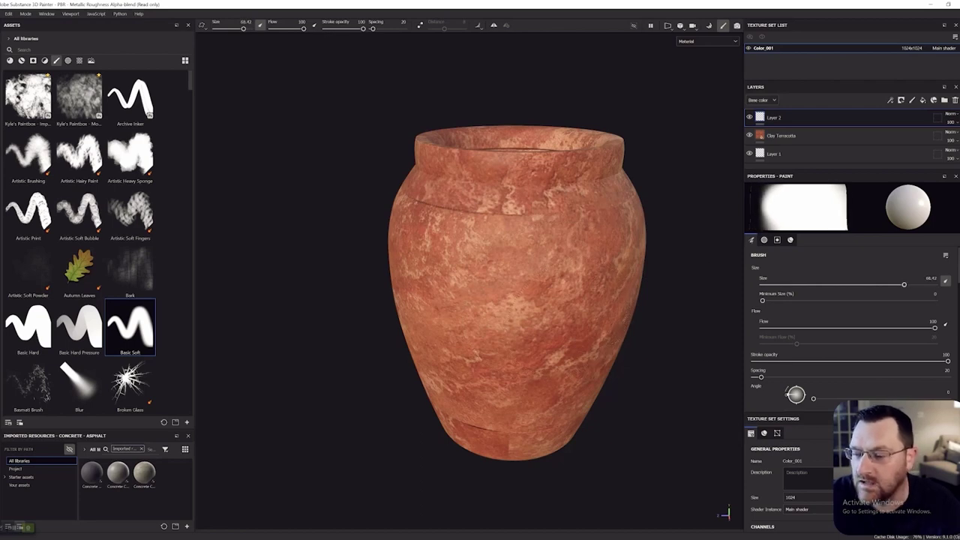
- Switch the paint material's color channel off and on and set its base color to white (FFFFFF)
scroll(851, 330, down, 2)
scroll(851, 329, down, 4)
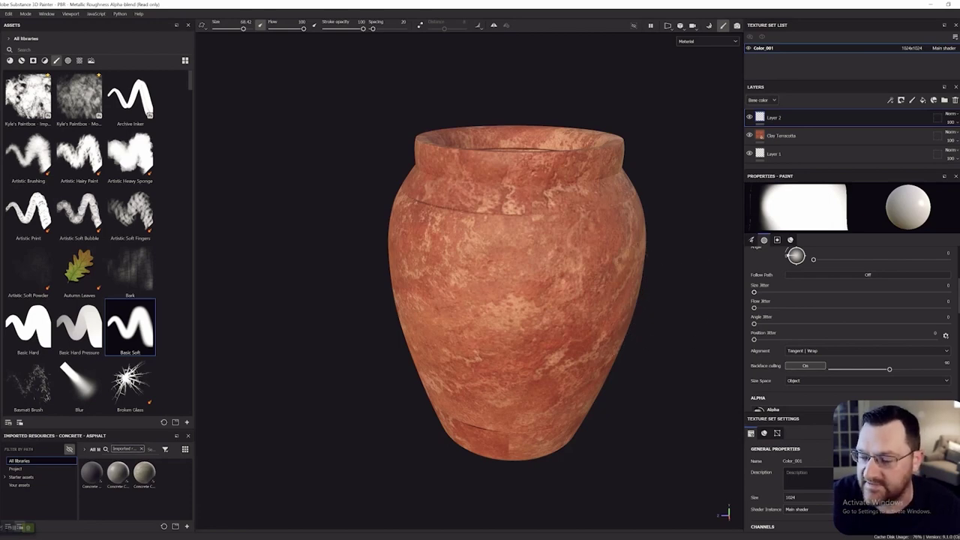
scroll(851, 329, down, 8)
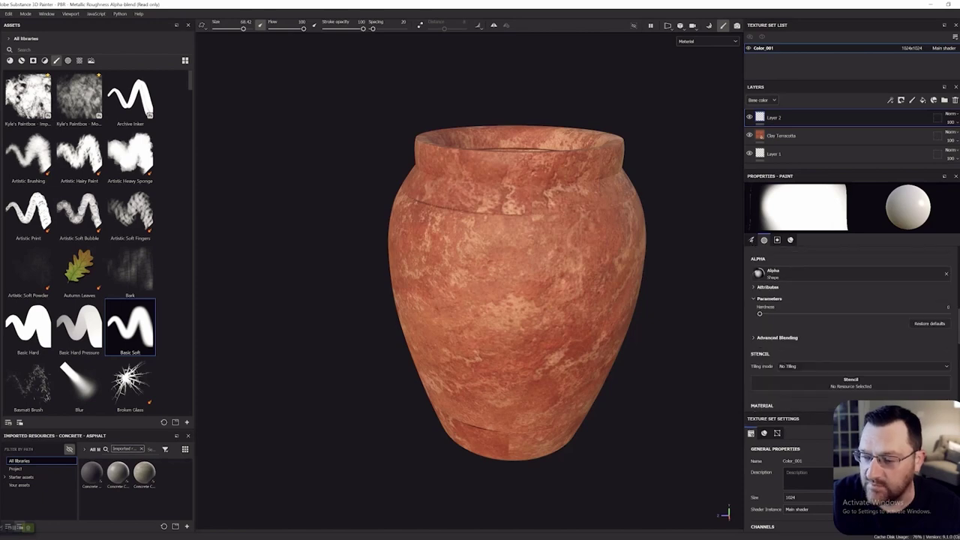
scroll(851, 329, down, 2)
scroll(851, 329, down, 4)
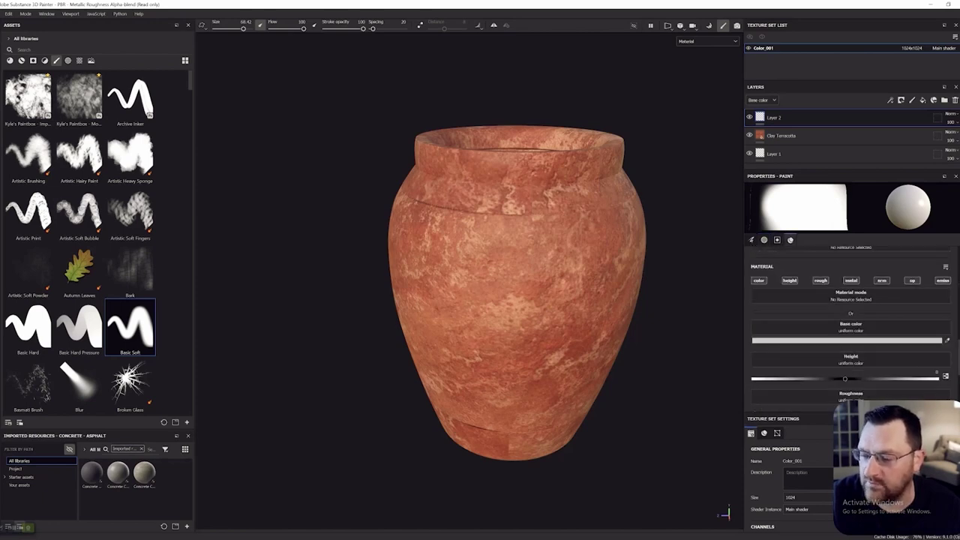
scroll(851, 329, down, 2)
scroll(851, 330, up, 2)
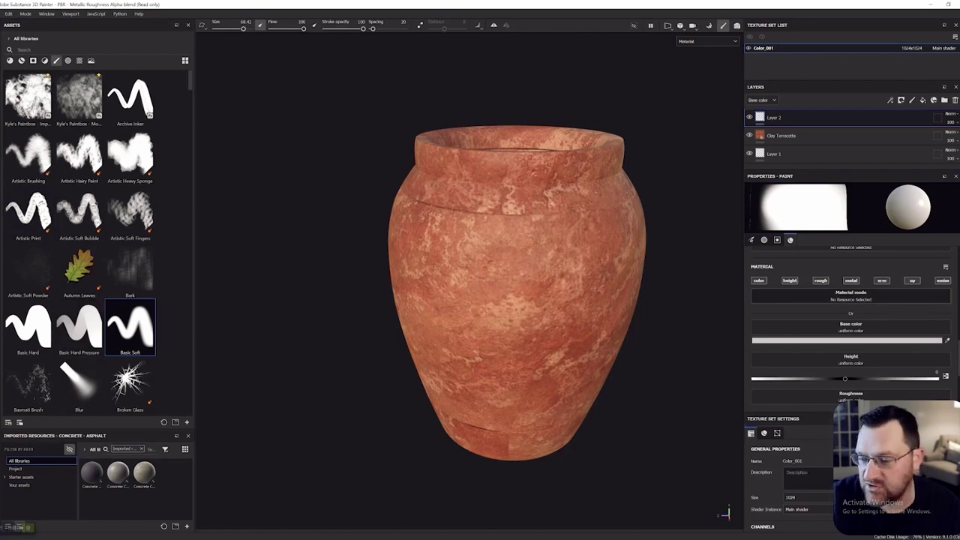
click(758, 281)
click(759, 281)
click(758, 281)
click(758, 281)
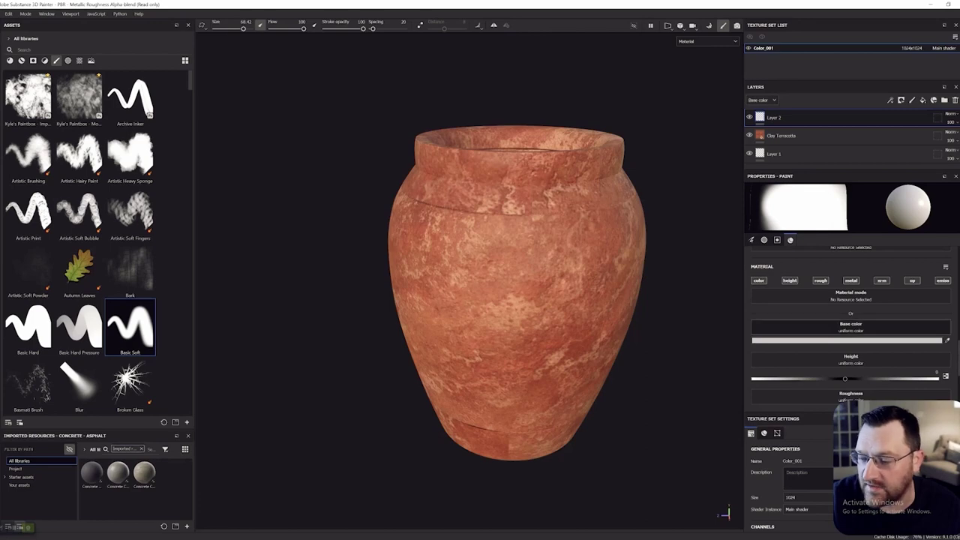
click(825, 341)
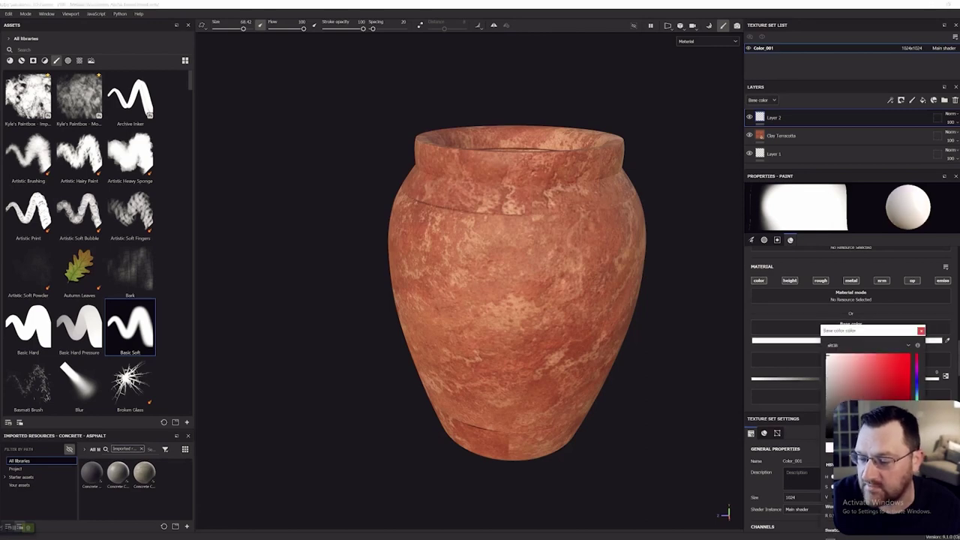
drag(851, 331, 276, 92)
- Try a stroke across the vase's upper body in red of HSV 0, 0.840, 0.749, and undo the stroke and color
drag(297, 138, 321, 135)
mouse_move(499, 259)
mouse_down()
mouse_move(575, 254)
mouse_move(478, 197)
mouse_move(525, 232)
mouse_up()
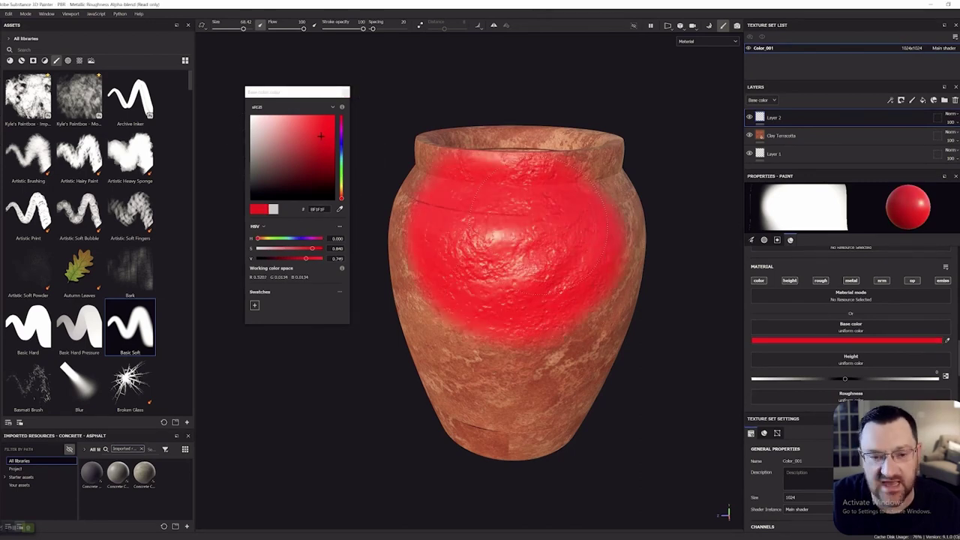
key(ctrl+z)
key(ctrl+z)
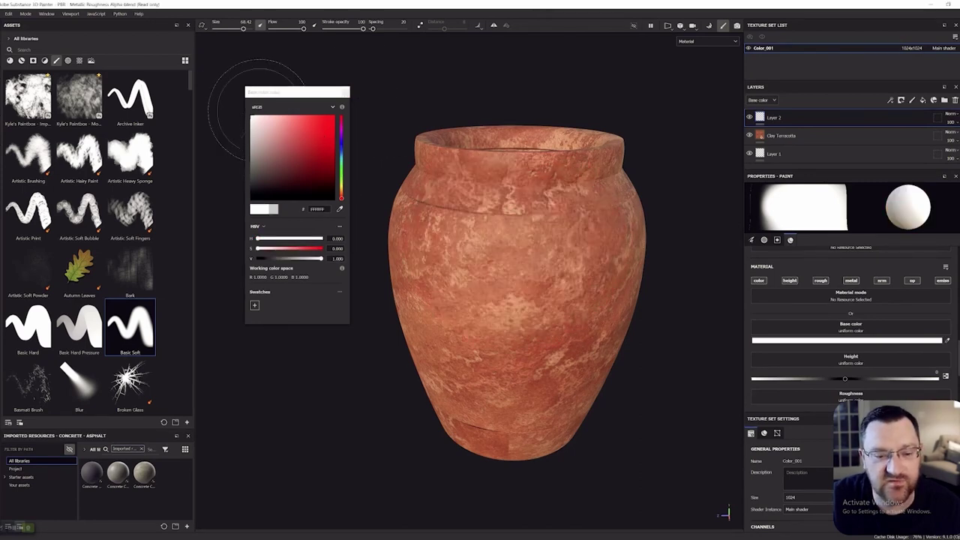
click(346, 92)
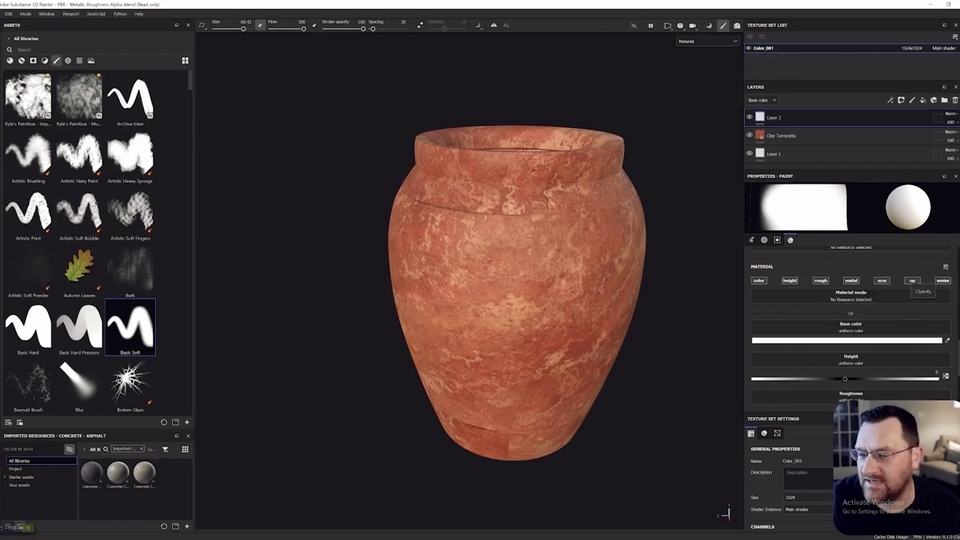
- Set the paint material's roughness to 0
scroll(851, 323, down, 3)
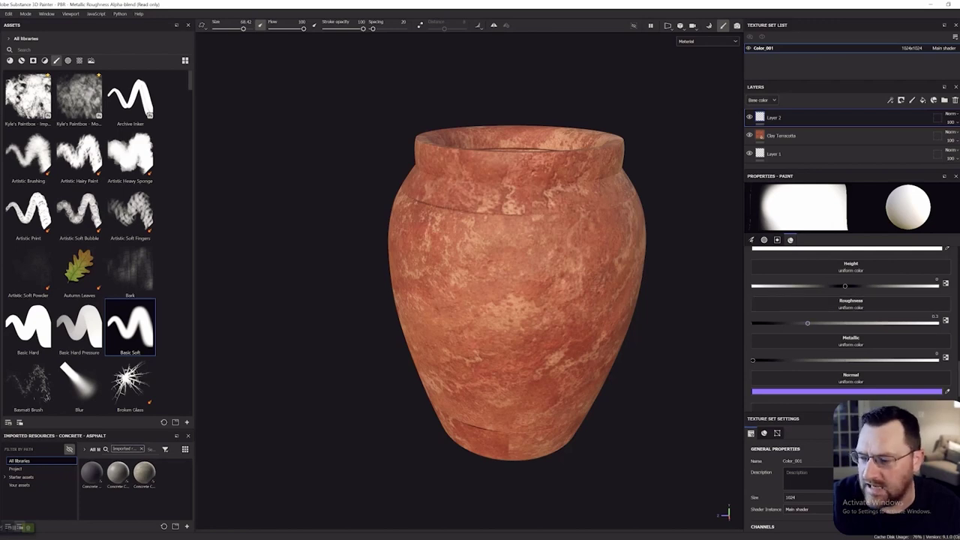
drag(809, 323, 842, 323)
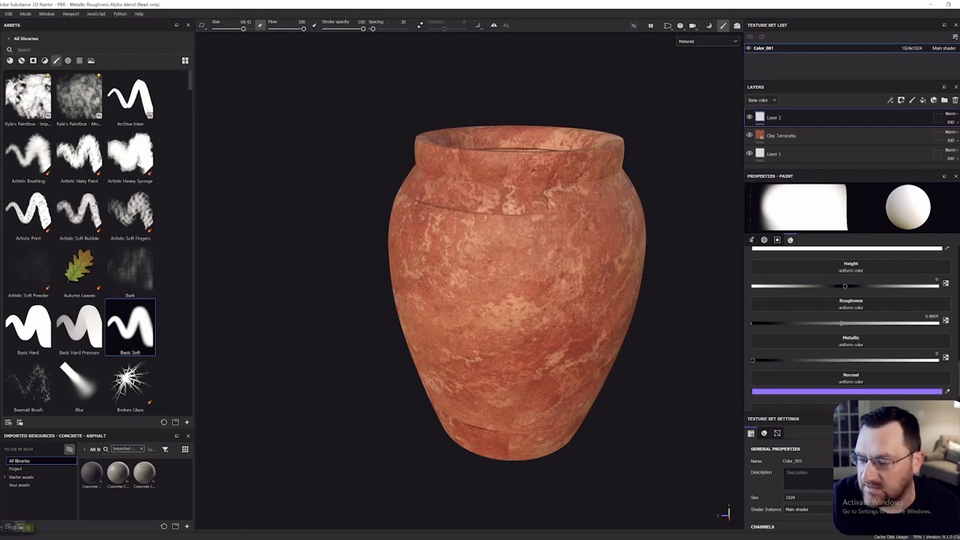
scroll(851, 323, down, 1)
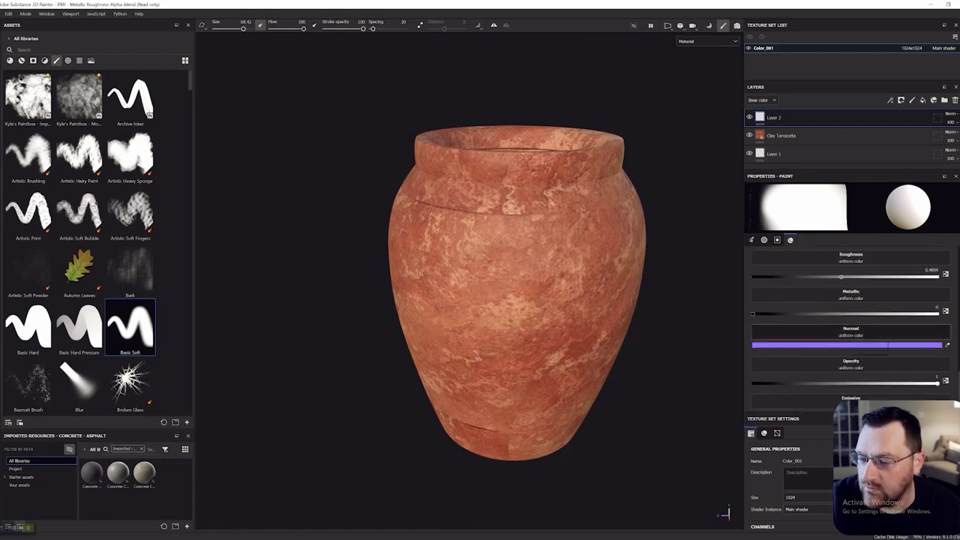
scroll(851, 322, up, 1)
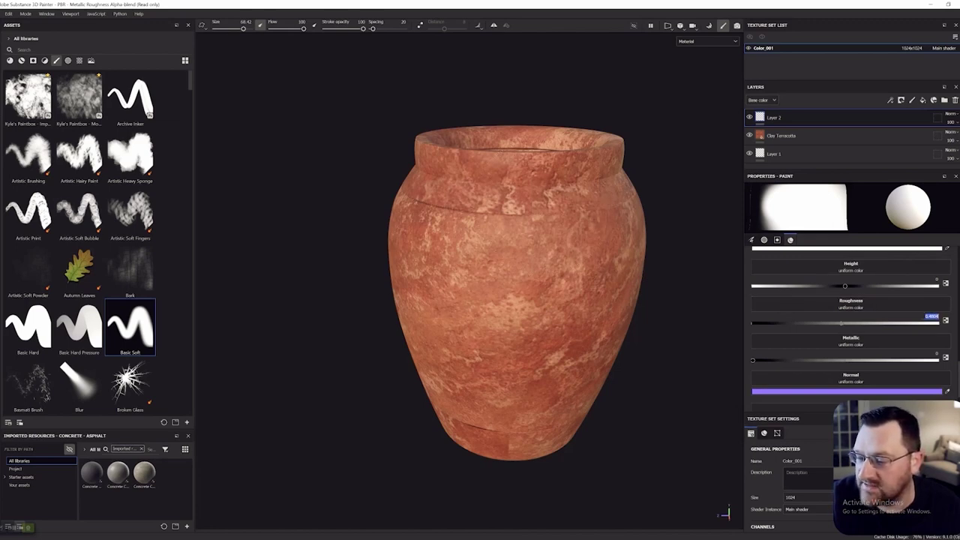
key(Return)
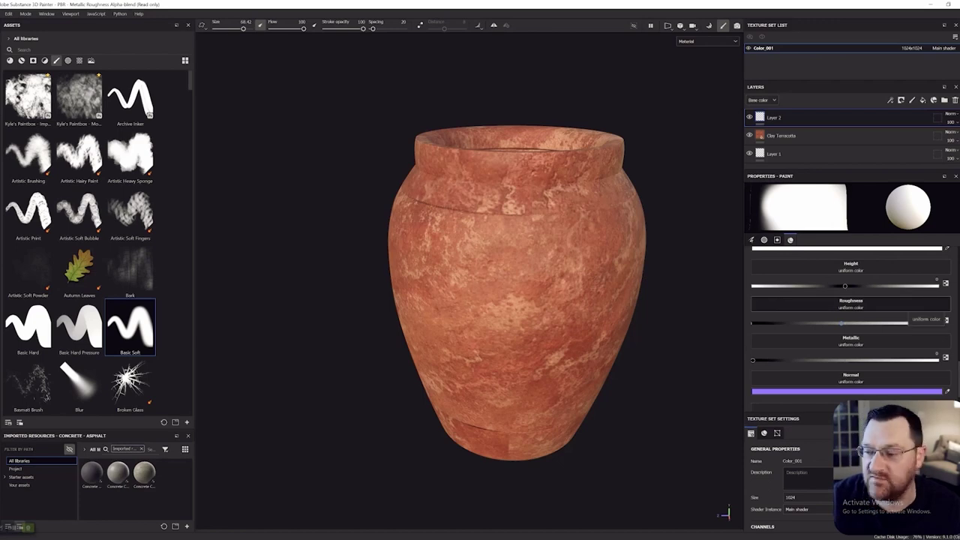
text(0)
key(Return)
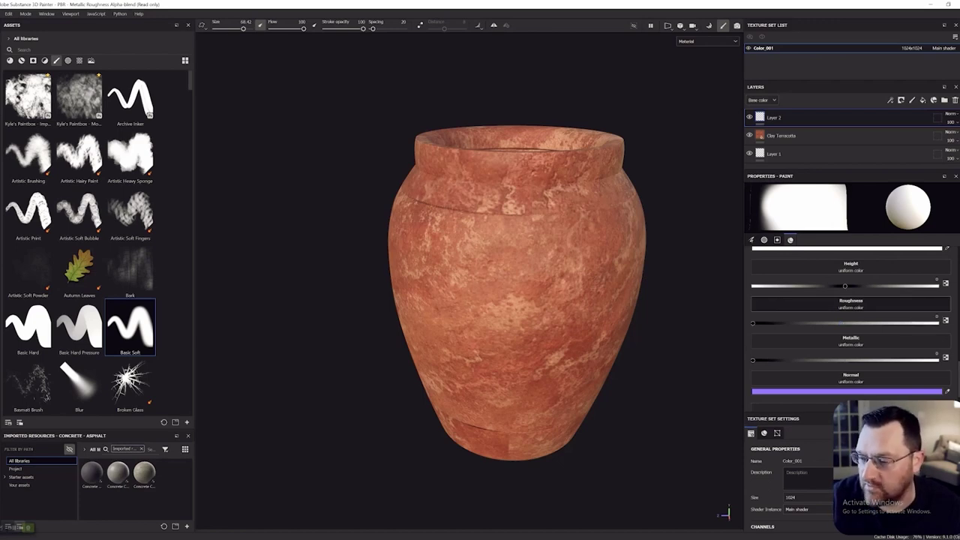
- Paint trial white strokes over the neck and body of the vase, including its side
scroll(850, 323, down, 1)
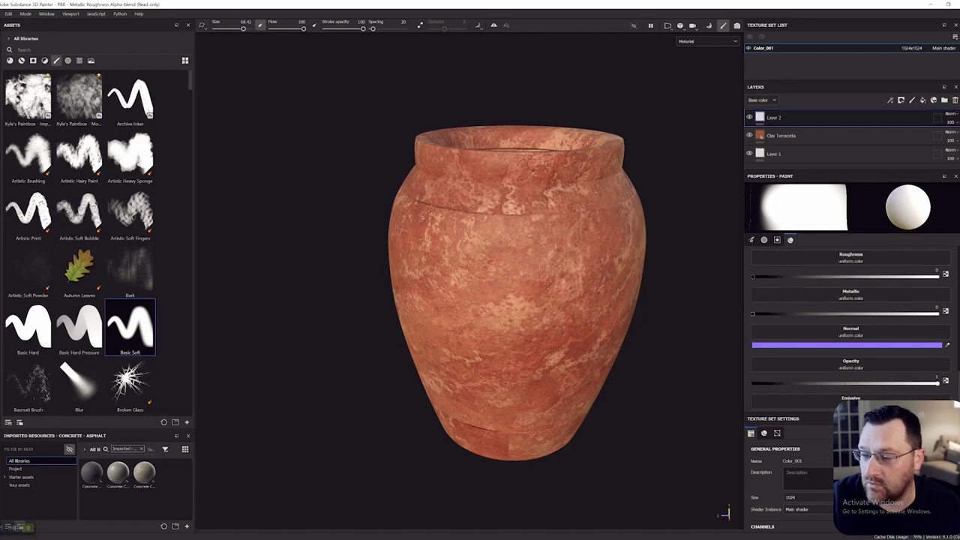
scroll(851, 328, up, 2)
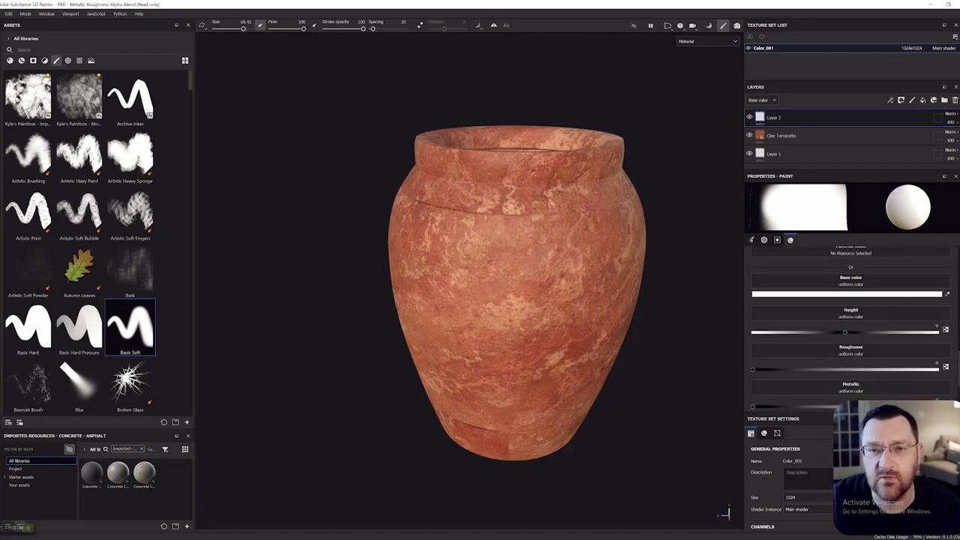
mouse_move(476, 219)
mouse_down()
mouse_move(503, 270)
mouse_move(593, 266)
mouse_move(540, 195)
mouse_move(589, 292)
mouse_move(504, 161)
mouse_move(468, 300)
mouse_move(540, 368)
mouse_up()
alt+drag(718, 352, 495, 307)
key(f)
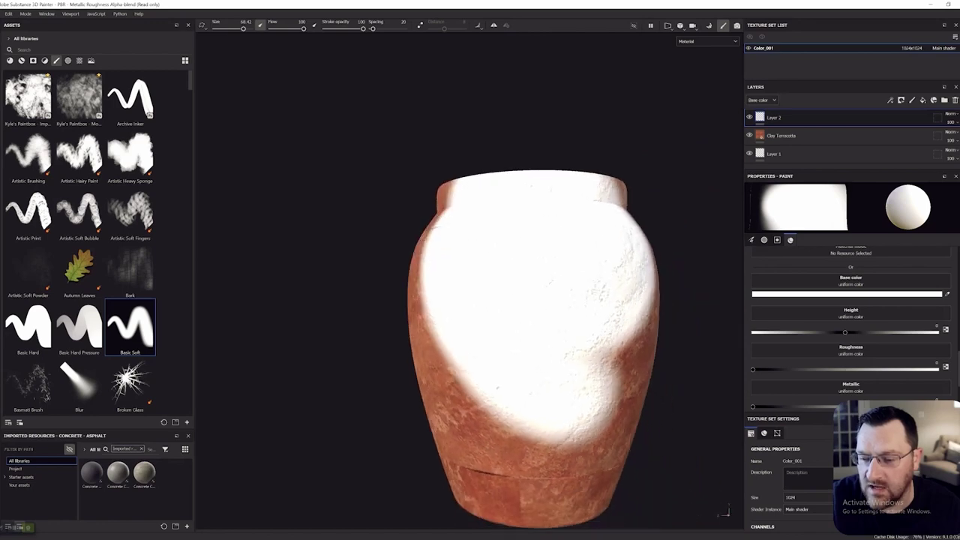
mouse_move(405, 319)
mouse_down()
mouse_move(412, 326)
mouse_move(417, 182)
mouse_move(418, 215)
mouse_move(401, 224)
mouse_up()
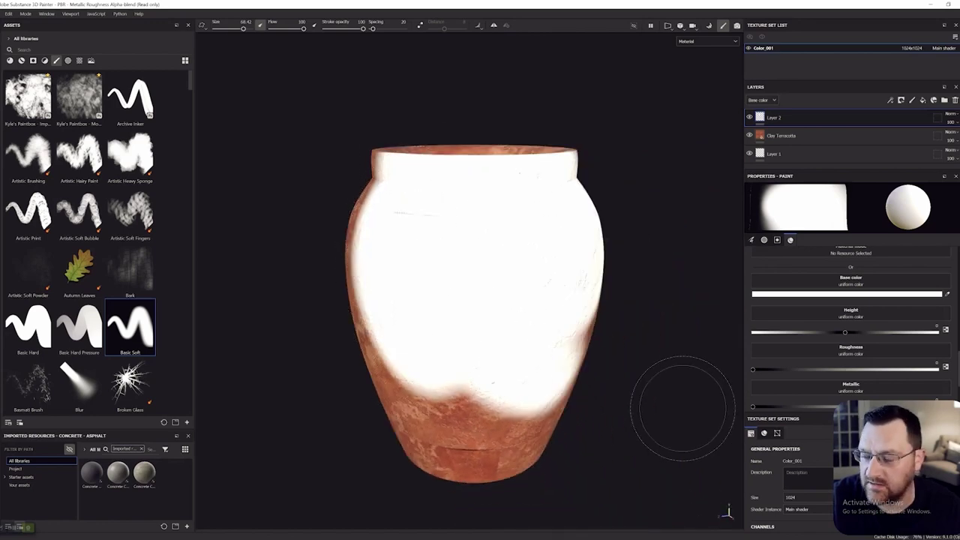
mouse_move(670, 420)
alt+mouse_down()
mouse_move(507, 394)
mouse_move(463, 372)
alt+mouse_up()
key(f)
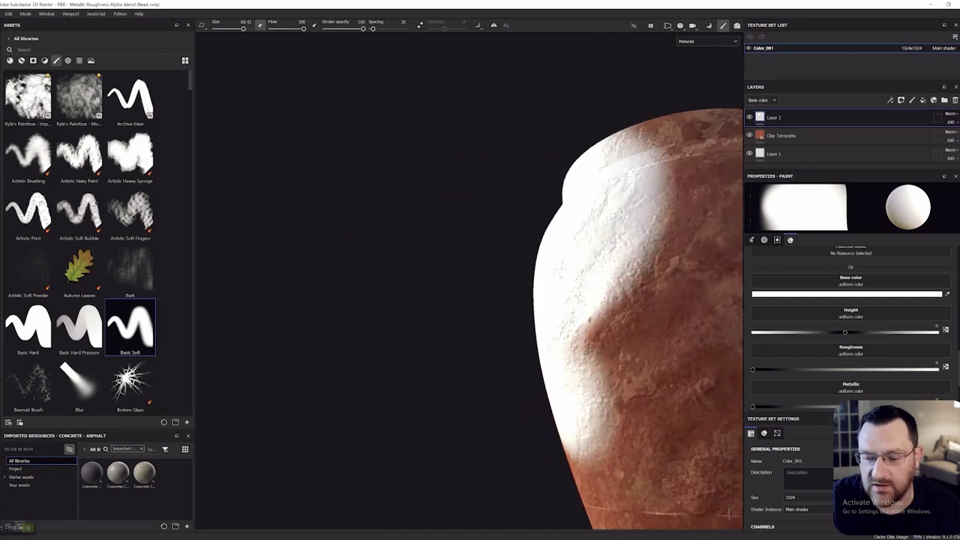
- Try further white strokes on the vase's front and side with height about 0.99 and roughness 1, and set the roughness to 0
scroll(650, 304, down, 3)
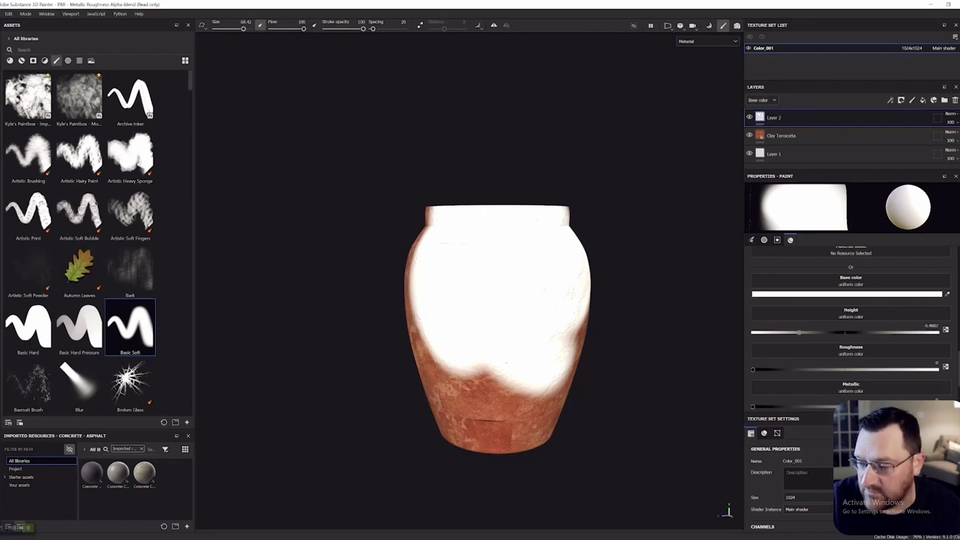
drag(938, 333, 937, 333)
mouse_move(535, 288)
mouse_down()
mouse_move(536, 328)
mouse_move(498, 325)
mouse_move(515, 322)
mouse_move(476, 354)
mouse_move(544, 278)
mouse_move(489, 352)
mouse_up()
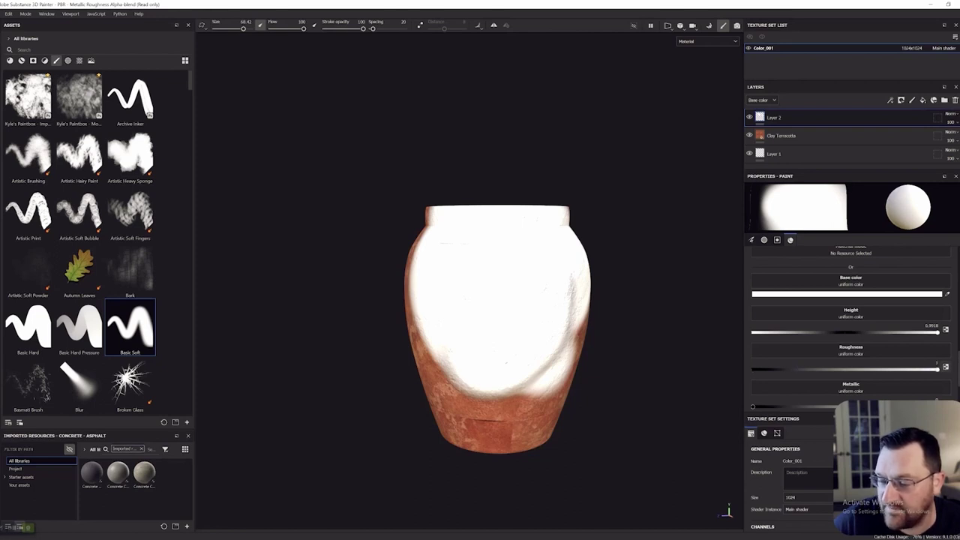
alt+drag(589, 429, 447, 429)
mouse_move(551, 406)
mouse_down()
mouse_move(574, 424)
mouse_move(627, 353)
mouse_move(651, 420)
mouse_up()
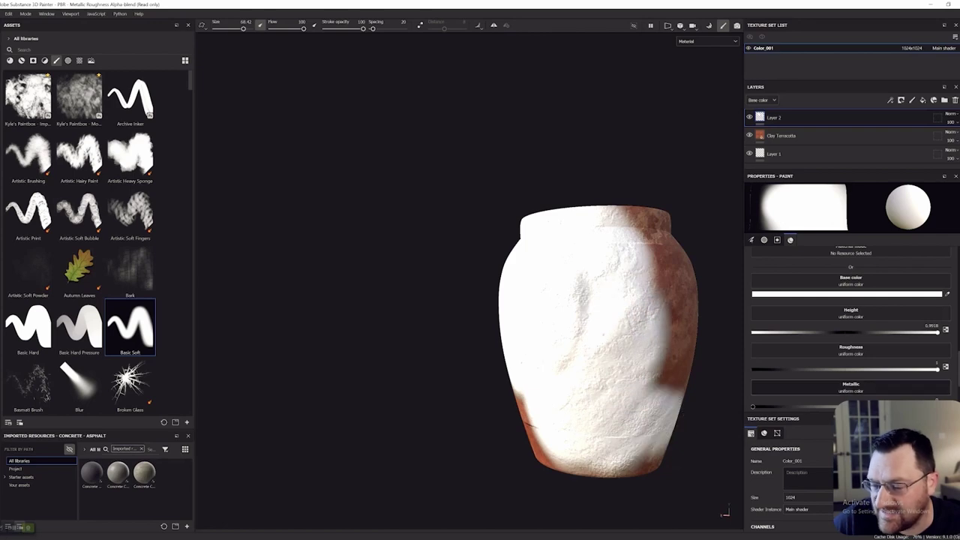
drag(790, 369, 752, 369)
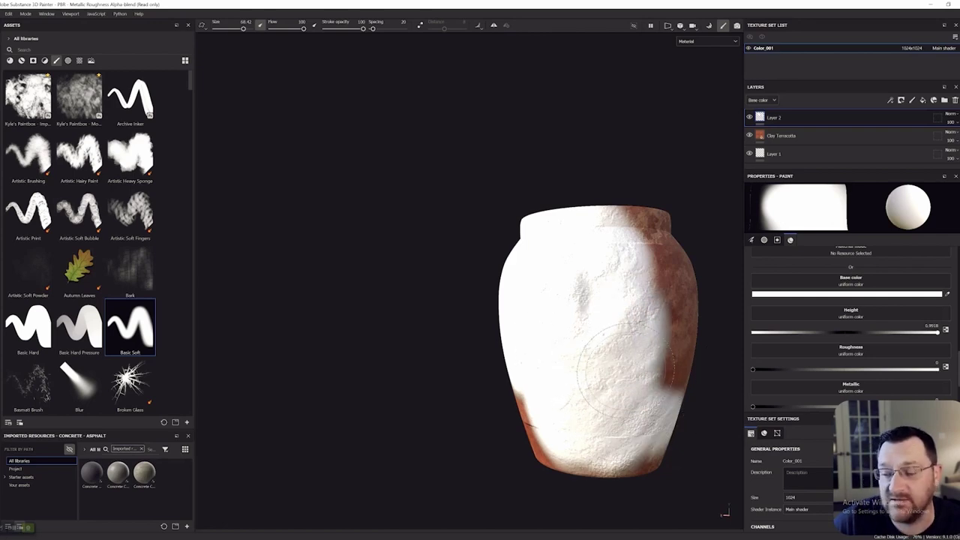
- Undo the trial white strokes on the vase
key(ctrl+z)
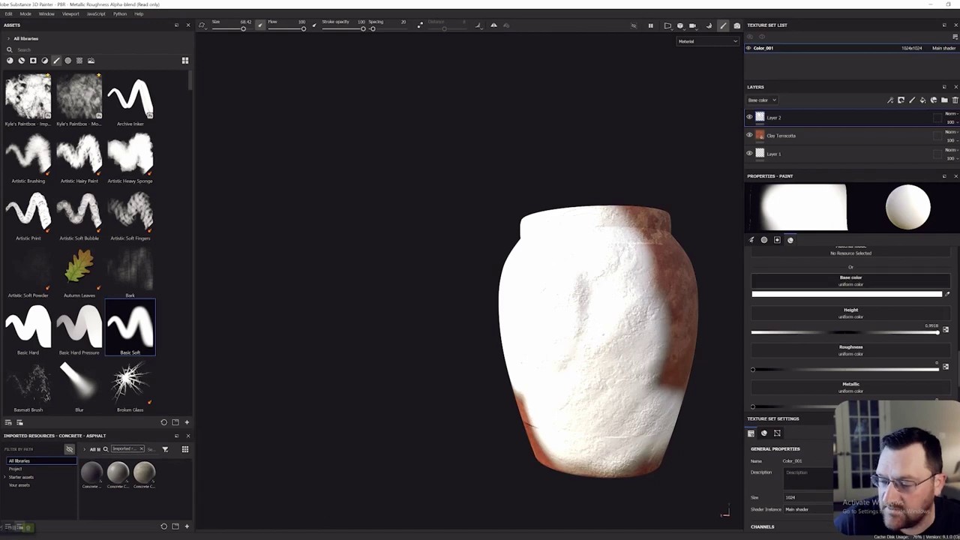
key(ctrl+z)
key(ctrl+z)
key(ctrl+z)
key(ctrl+z)
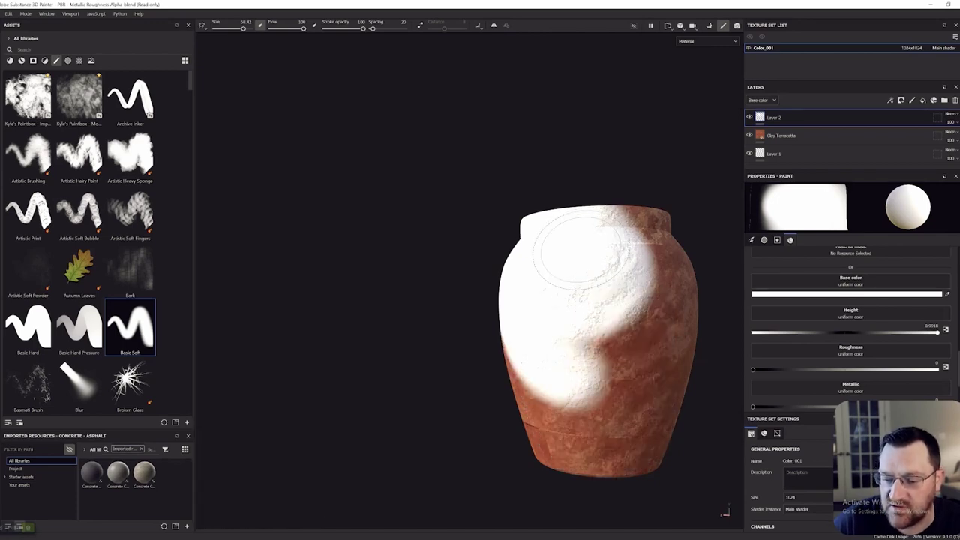
key(ctrl+z)
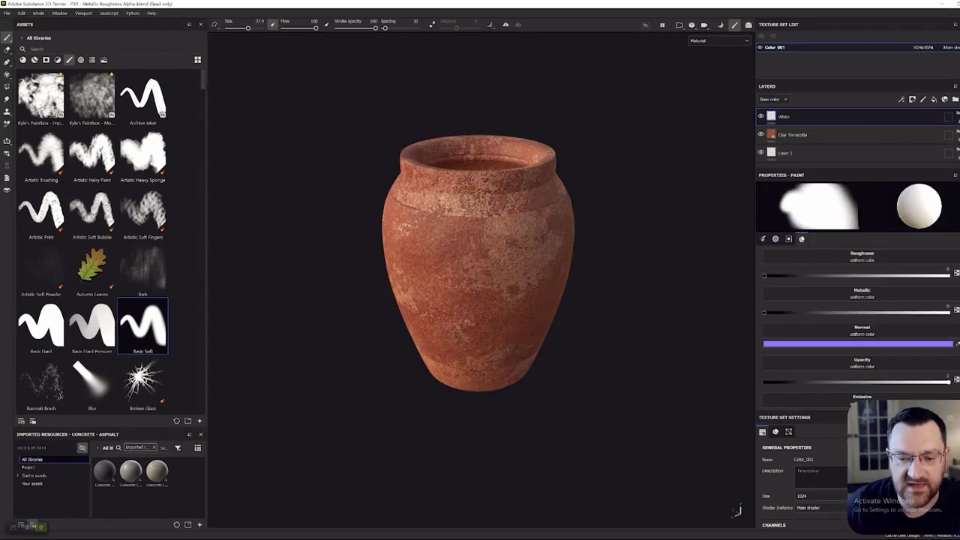
- Paint a white patch over the vase's front on the White layer and enlarge the soft brush to about 91
mouse_move(454, 229)
mouse_down()
mouse_move(529, 224)
mouse_move(480, 191)
mouse_move(445, 223)
mouse_move(531, 251)
mouse_move(461, 304)
mouse_move(495, 278)
mouse_move(488, 315)
mouse_up()
key(bracketright)
key(bracketright)
key(bracketright)
key(bracketright)
key(bracketright)
key(bracketright)
key(bracketright)
key(bracketright)
key(bracketright)
key(bracketright)
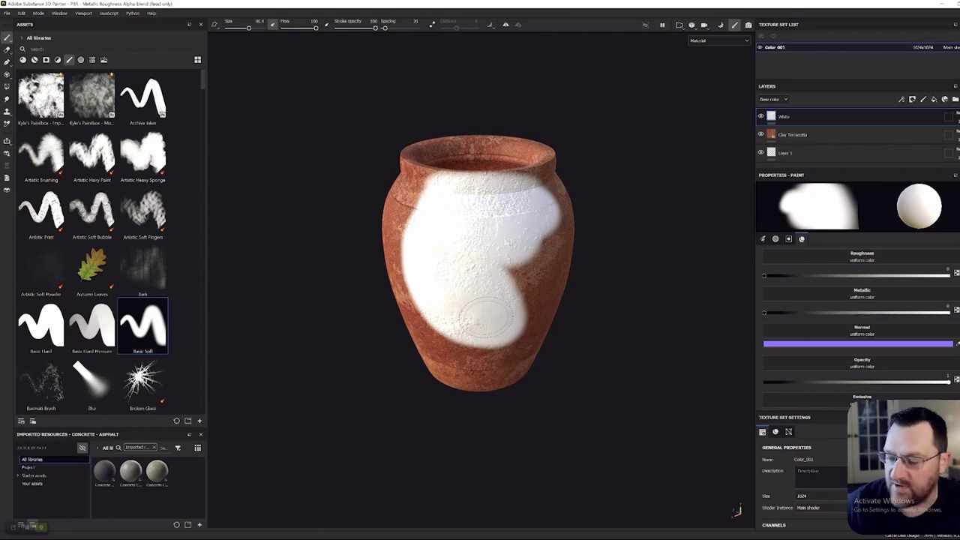
- Cover the vase's neck, sides and lower body with white paint
mouse_move(397, 167)
mouse_down()
mouse_move(579, 183)
mouse_move(450, 140)
mouse_move(578, 180)
mouse_move(495, 147)
mouse_move(420, 315)
mouse_move(473, 360)
mouse_move(592, 289)
mouse_move(573, 343)
mouse_move(562, 240)
mouse_move(572, 279)
mouse_move(572, 243)
mouse_up()
alt+drag(630, 312, 495, 284)
scroll(501, 288, down, 4)
alt+drag(675, 285, 570, 232)
mouse_move(489, 182)
mouse_down()
mouse_move(484, 251)
mouse_move(495, 255)
mouse_move(509, 218)
mouse_move(465, 315)
mouse_up()
alt+drag(532, 324, 518, 252)
mouse_move(449, 292)
mouse_down()
mouse_move(418, 302)
mouse_move(452, 280)
mouse_up()
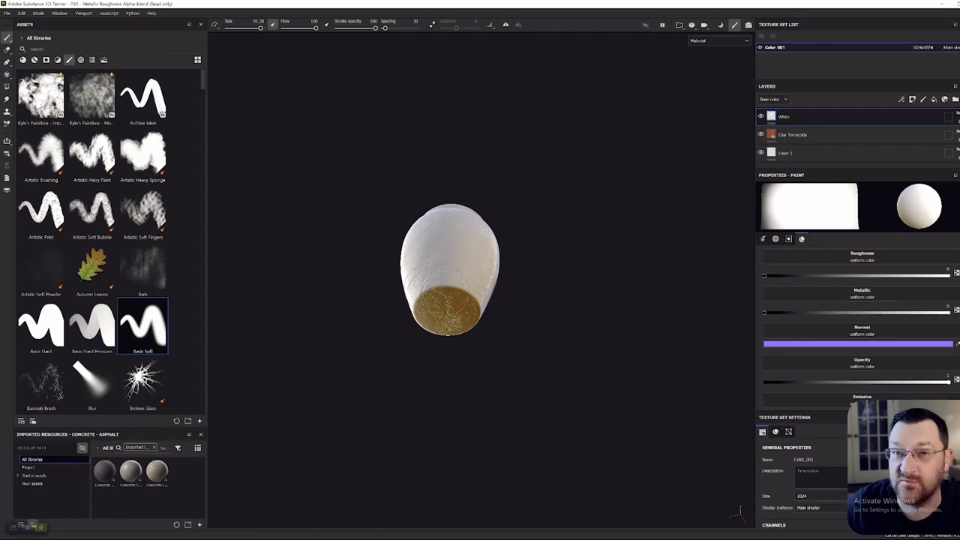
- Paint the vase's underside and the uncovered parts of its walls white
alt+drag(541, 300, 343, 343)
mouse_move(425, 261)
mouse_down()
mouse_move(479, 237)
mouse_move(412, 153)
mouse_move(421, 276)
mouse_move(486, 218)
mouse_up()
alt+drag(638, 233, 630, 321)
mouse_move(468, 259)
mouse_down()
mouse_move(418, 199)
mouse_move(409, 278)
mouse_up()
alt+drag(627, 301, 620, 180)
mouse_move(372, 295)
mouse_down()
mouse_move(356, 244)
mouse_move(375, 311)
mouse_move(353, 286)
mouse_move(354, 307)
mouse_up()
mouse_move(601, 318)
alt+mouse_down()
mouse_move(605, 413)
mouse_move(568, 429)
alt+mouse_up()
- Paint the rim, the inside and the last bare spots of the vase white
drag(299, 204, 390, 184)
mouse_move(368, 316)
mouse_down()
mouse_move(358, 274)
mouse_move(345, 329)
mouse_up()
mouse_move(497, 341)
alt+mouse_down()
mouse_move(493, 384)
mouse_move(497, 352)
alt+mouse_up()
mouse_move(594, 279)
alt+mouse_down()
mouse_move(585, 289)
mouse_move(624, 258)
mouse_move(620, 270)
alt+mouse_up()
mouse_move(413, 263)
mouse_down()
mouse_move(443, 262)
mouse_move(457, 283)
mouse_up()
mouse_move(602, 380)
alt+mouse_down()
mouse_move(533, 304)
mouse_move(518, 376)
alt+mouse_up()
drag(418, 233, 486, 177)
mouse_move(499, 388)
alt+mouse_down()
mouse_move(484, 277)
mouse_move(501, 176)
mouse_move(480, 330)
alt+mouse_up()
drag(382, 162, 420, 162)
mouse_move(553, 223)
alt+mouse_down()
mouse_move(518, 167)
mouse_move(480, 154)
alt+mouse_up()
scroll(454, 148, up, 3)
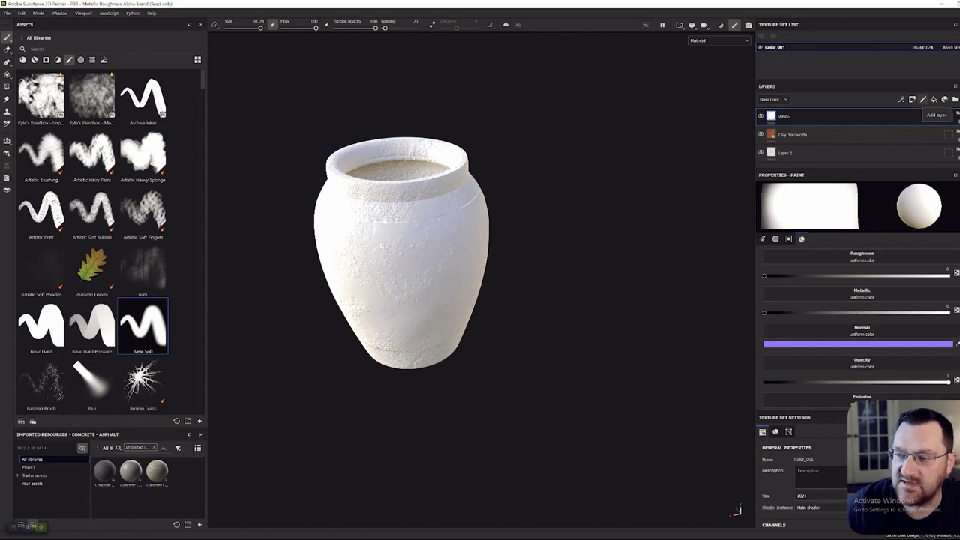
- Add a new paint layer above White and browse the material library for Stylized Raw Metal
click(924, 100)
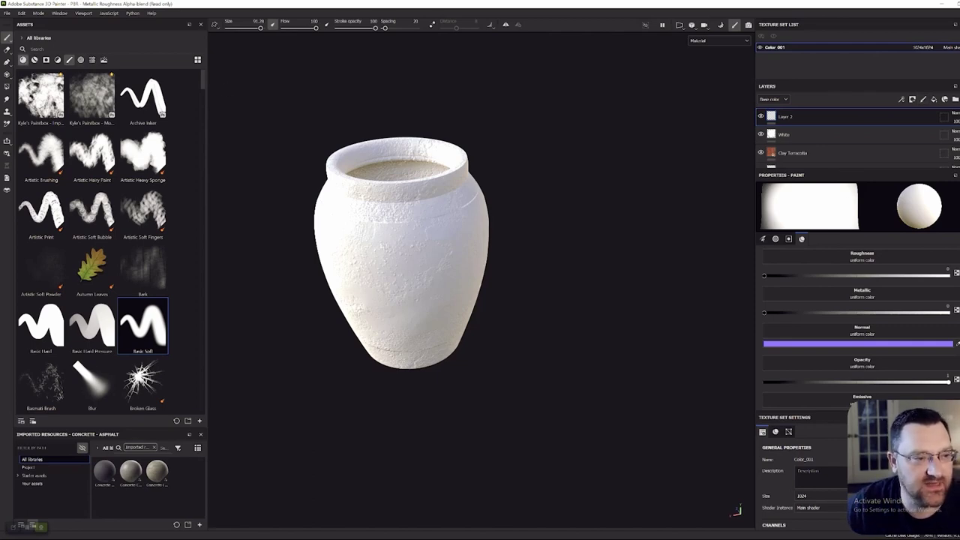
click(22, 60)
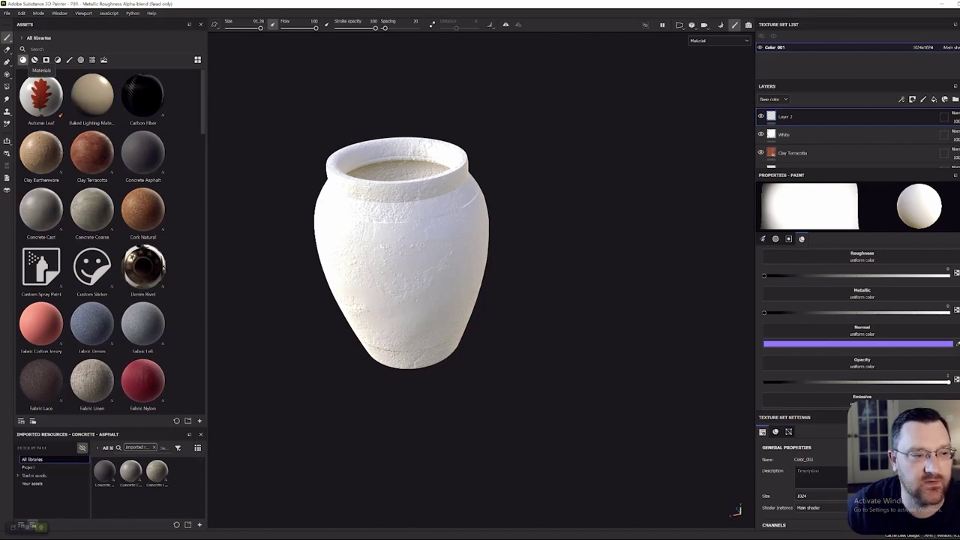
scroll(91, 197, down, 10)
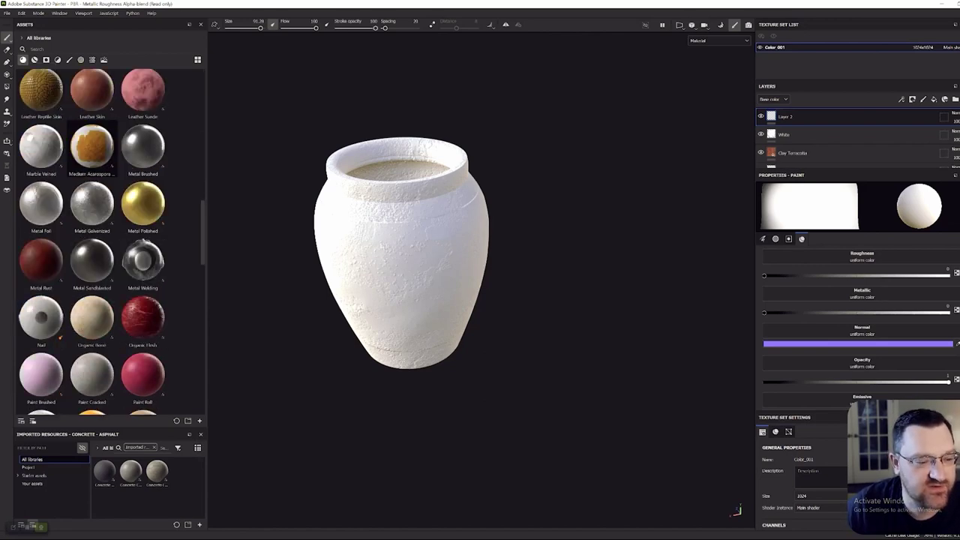
scroll(91, 173, down, 3)
scroll(92, 158, up, 6)
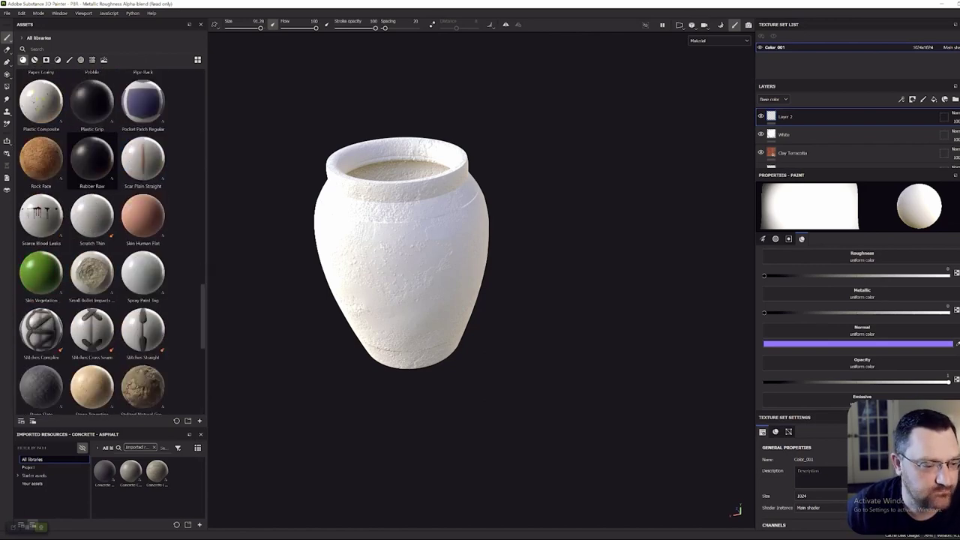
scroll(92, 240, up, 6)
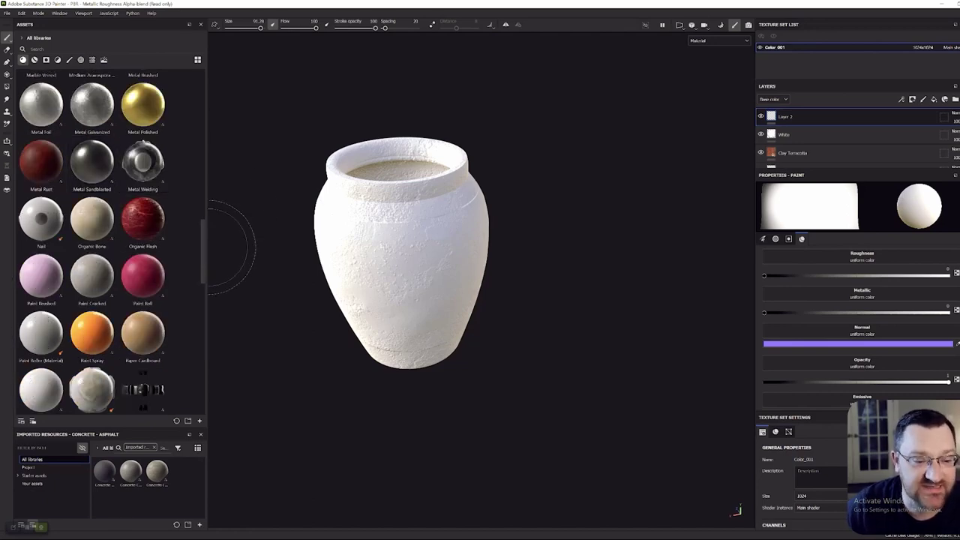
scroll(112, 243, down, 12)
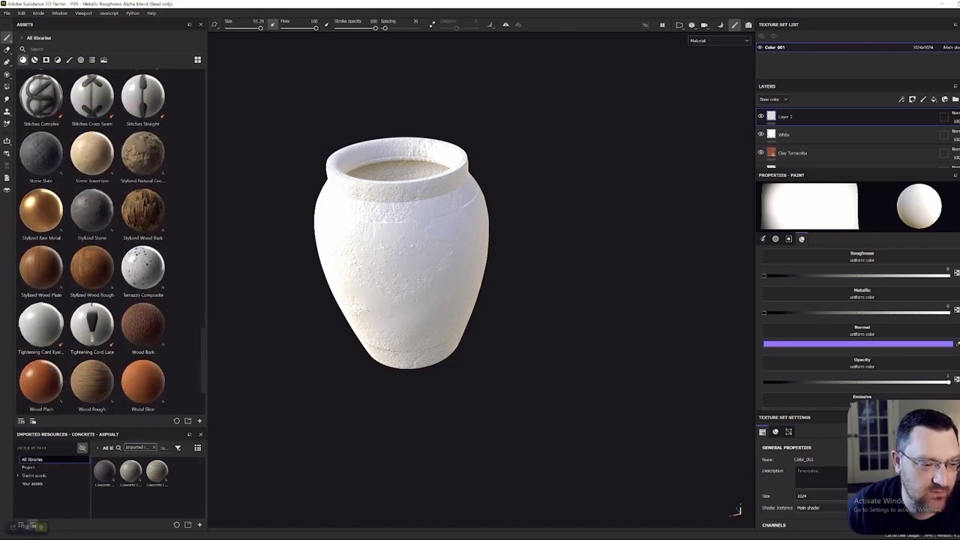
scroll(143, 222, down, 1)
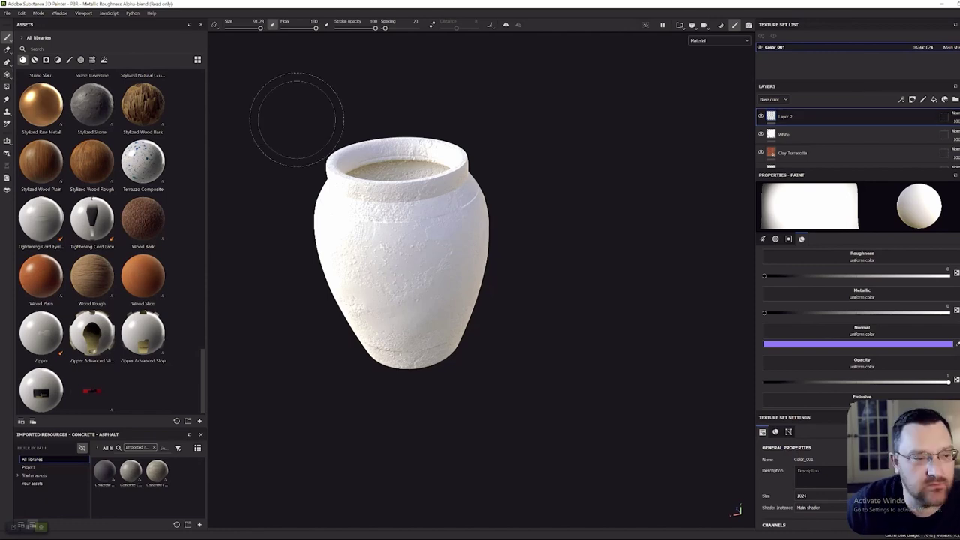
- Try Stylized Raw Metal as a fill over the whole vase and undo it
drag(41, 107, 390, 225)
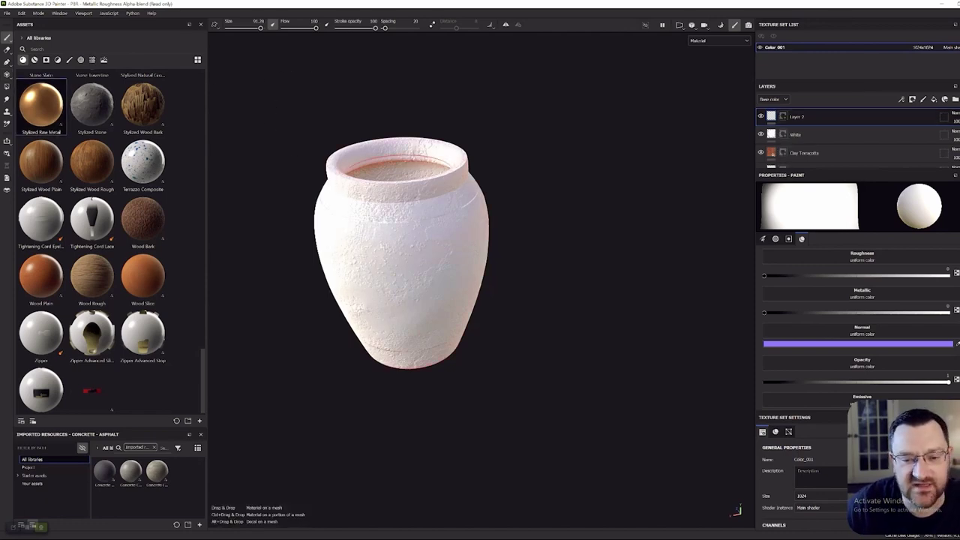
drag(42, 105, 402, 256)
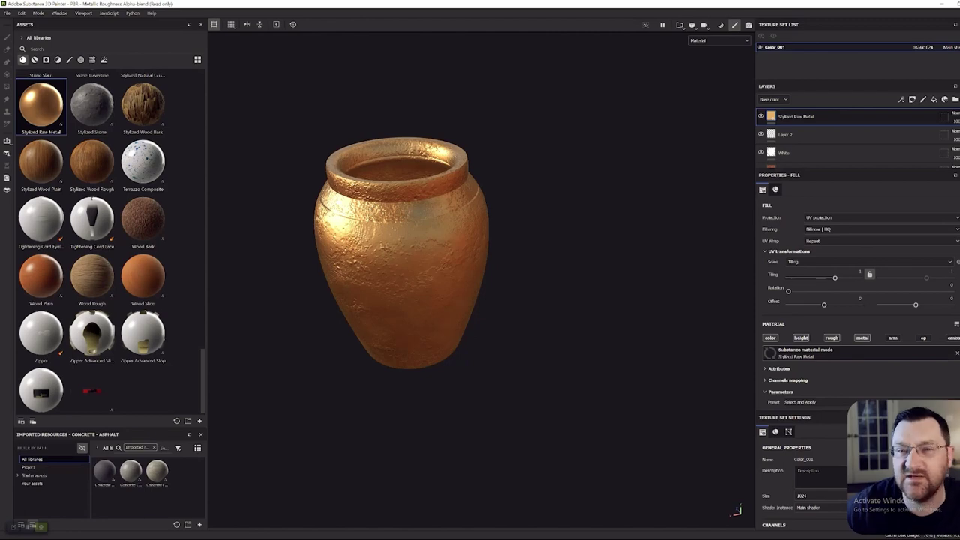
key(ctrl+z)
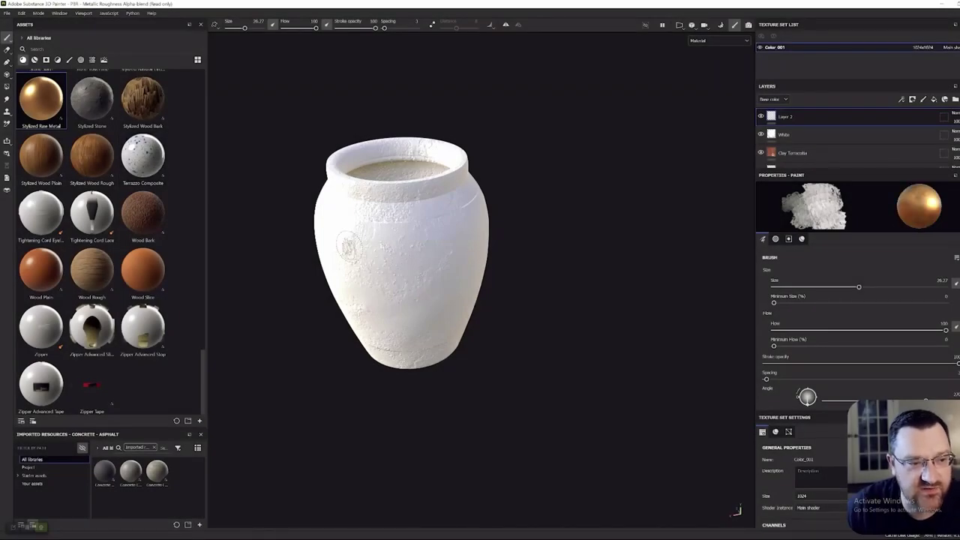
- Paint a Stylized Raw Metal patch on the vase's front in Layer 2 and enlarge the brush to about 50.77
mouse_move(418, 259)
mouse_down()
mouse_move(439, 248)
mouse_move(428, 262)
mouse_move(382, 226)
mouse_move(375, 264)
mouse_up()
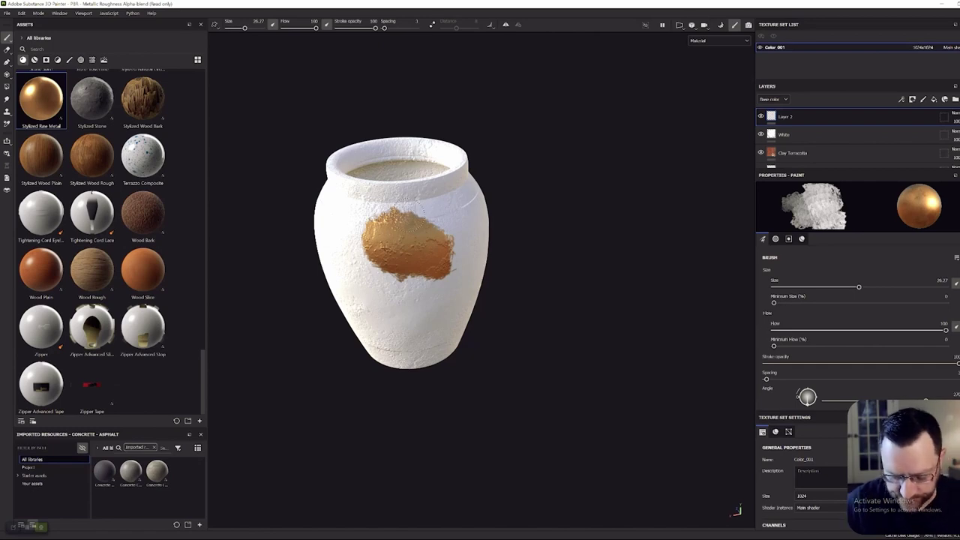
key(bracketright)
key(bracketright)
key(bracketright)
key(bracketright)
key(bracketright)
key(bracketright)
key(bracketright)
key(bracketright)
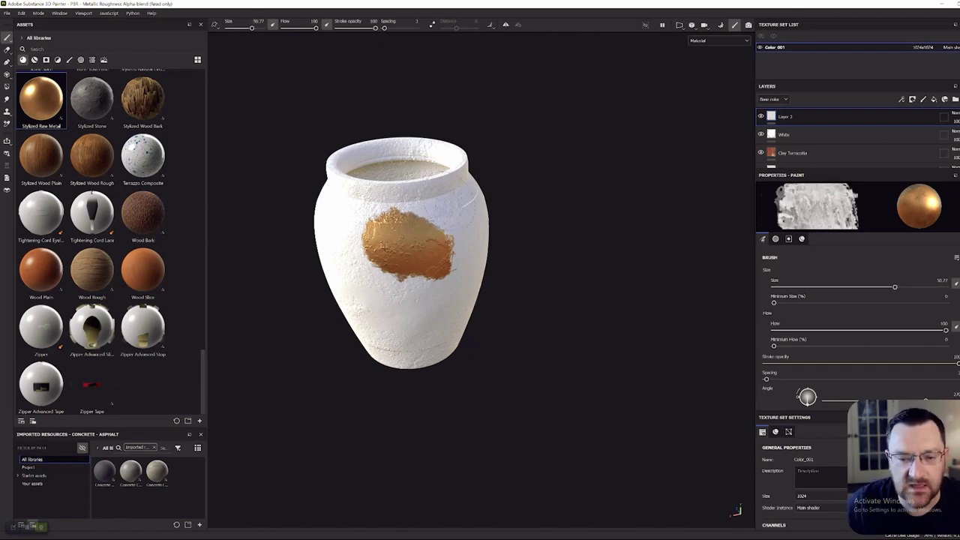
- Paint Stylized Raw Metal around the vase's rim, neck, shoulder and inner wall
mouse_move(334, 179)
mouse_down()
mouse_move(356, 187)
mouse_move(375, 213)
mouse_move(405, 192)
mouse_move(469, 191)
mouse_move(431, 214)
mouse_up()
mouse_move(324, 165)
mouse_down()
mouse_move(353, 229)
mouse_move(349, 259)
mouse_up()
mouse_move(578, 238)
alt+mouse_down()
mouse_move(480, 243)
mouse_move(457, 277)
alt+mouse_up()
mouse_move(348, 216)
mouse_down()
mouse_move(401, 202)
mouse_move(444, 159)
mouse_up()
mouse_move(365, 160)
mouse_down()
mouse_move(393, 156)
mouse_move(351, 154)
mouse_up()
drag(454, 146, 398, 120)
alt+drag(510, 182, 427, 218)
mouse_move(423, 180)
mouse_down()
mouse_move(492, 150)
mouse_move(424, 120)
mouse_up()
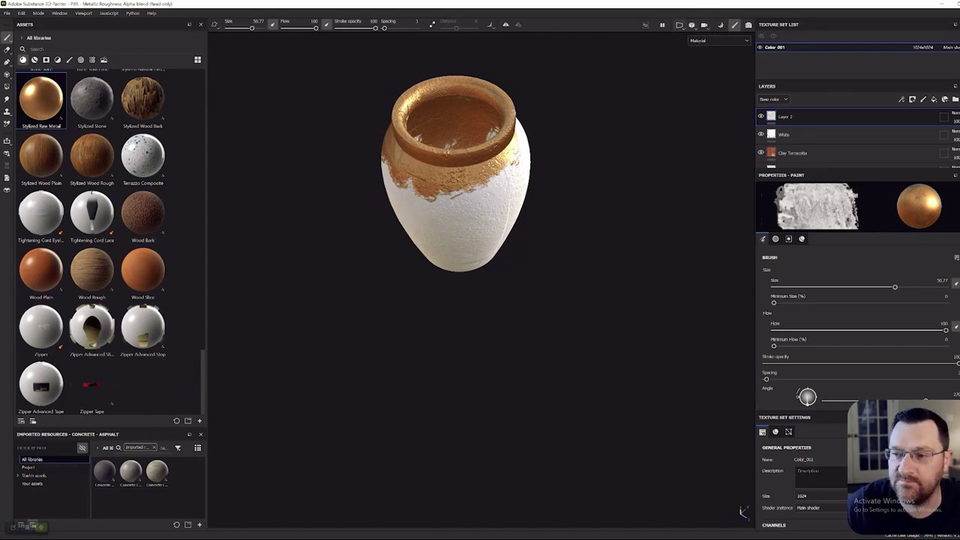
- Show the 3D and 2D views together and paint Stylized Raw Metal across the body's UV islands in the 2D view
click(680, 25)
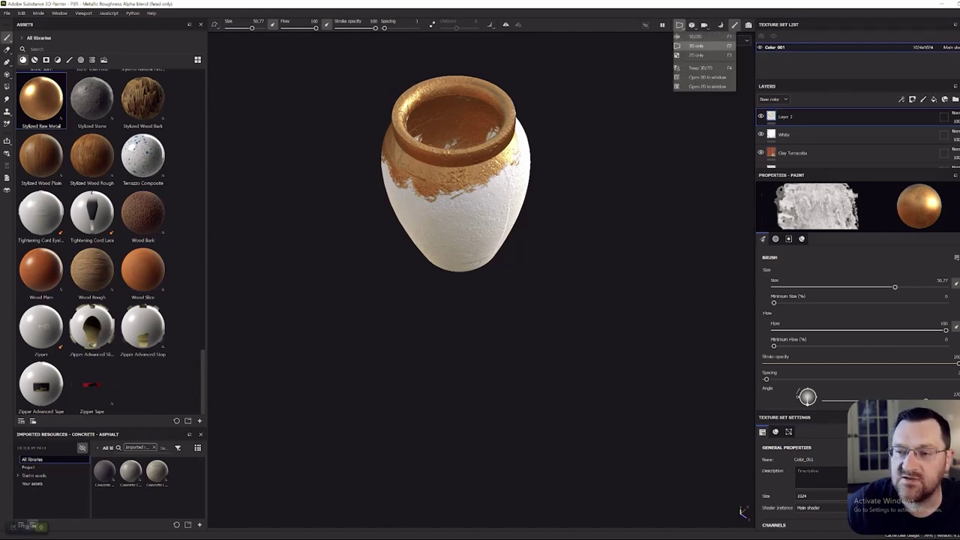
click(690, 36)
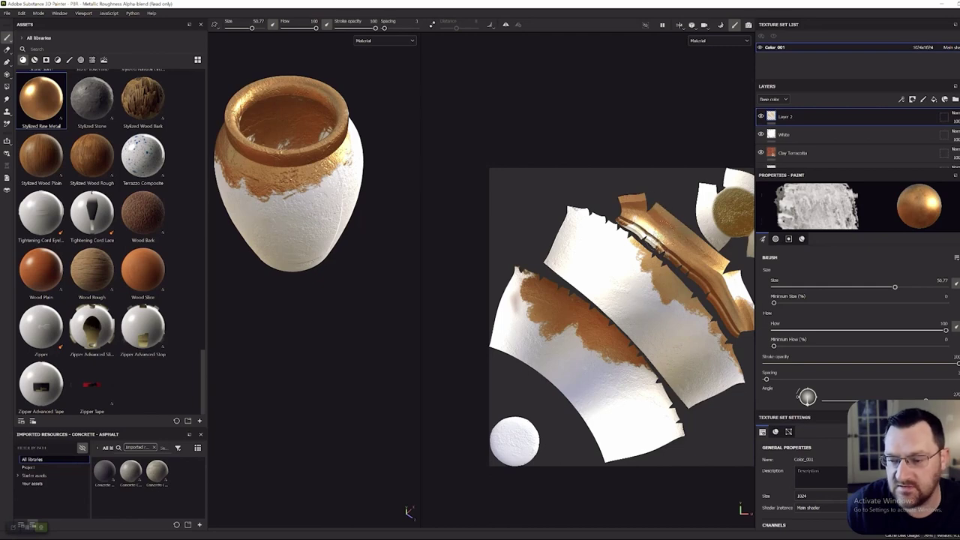
drag(630, 228, 570, 277)
mouse_move(554, 338)
mouse_down()
mouse_move(592, 389)
mouse_move(704, 323)
mouse_move(599, 368)
mouse_move(643, 271)
mouse_move(617, 246)
mouse_move(563, 258)
mouse_move(583, 217)
mouse_up()
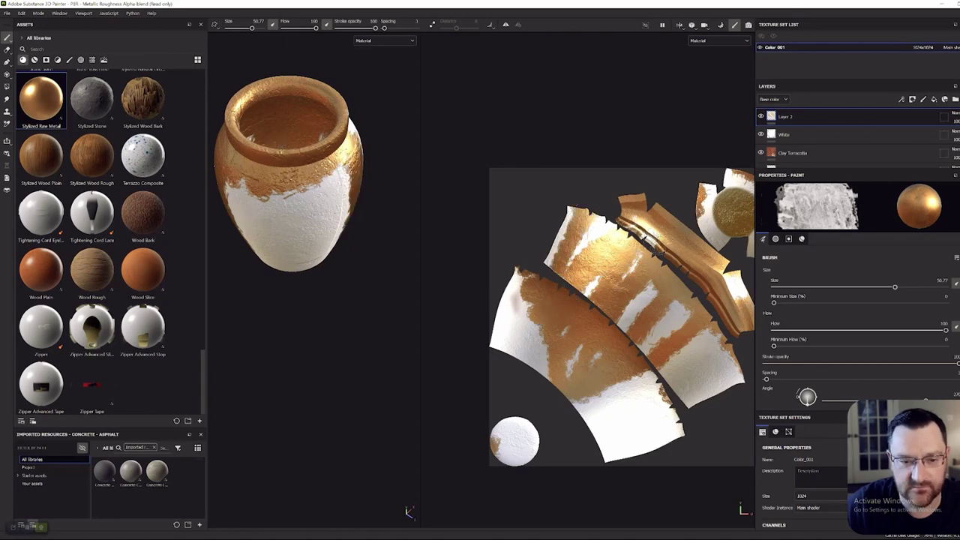
mouse_move(721, 360)
mouse_down()
mouse_move(702, 383)
mouse_move(607, 398)
mouse_up()
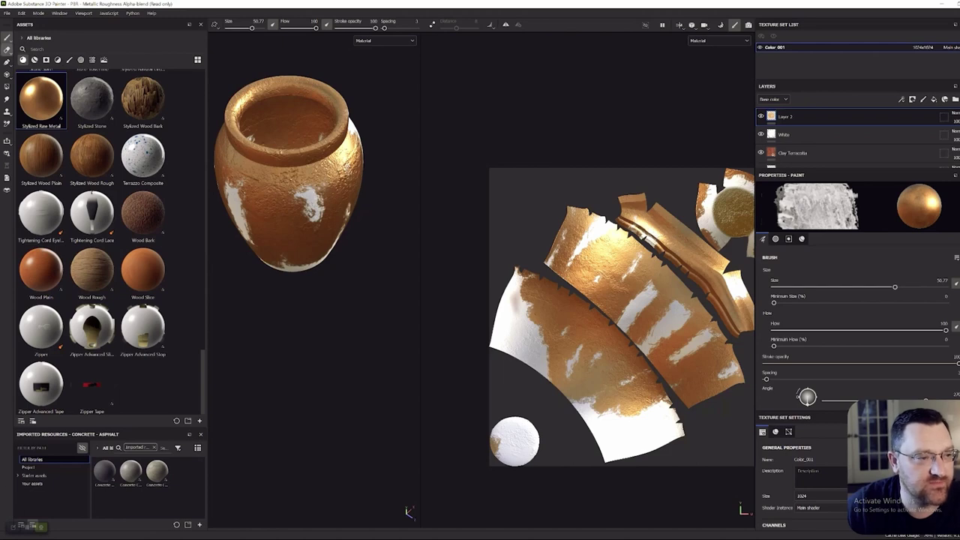
- Enlarge the eraser to 100 and erase the metal paint from part of the lower body UV island in the 2D view
key(e)
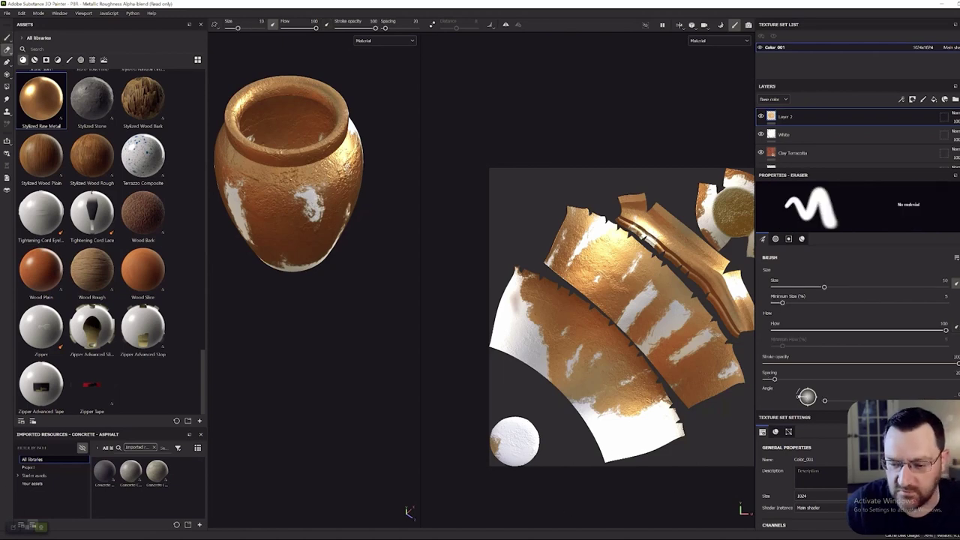
key(bracketright)
key(bracketright)
key(bracketright)
key(bracketright)
key(bracketright)
key(bracketright)
key(bracketright)
key(bracketright)
key(bracketright)
key(bracketright)
key(bracketright)
key(bracketright)
key(bracketright)
key(bracketright)
key(bracketright)
key(bracketright)
key(bracketright)
key(bracketright)
key(bracketright)
key(bracketright)
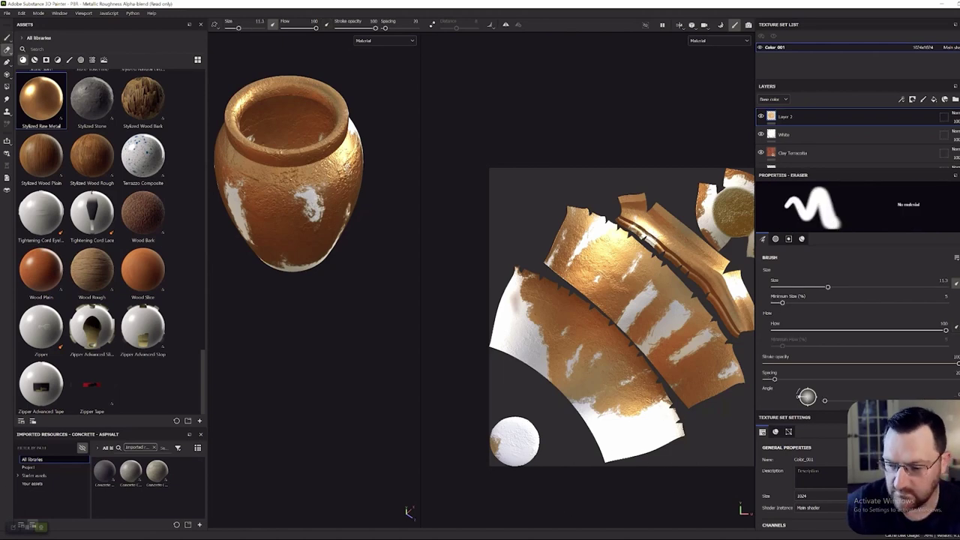
drag(627, 373, 554, 418)
drag(591, 364, 602, 328)
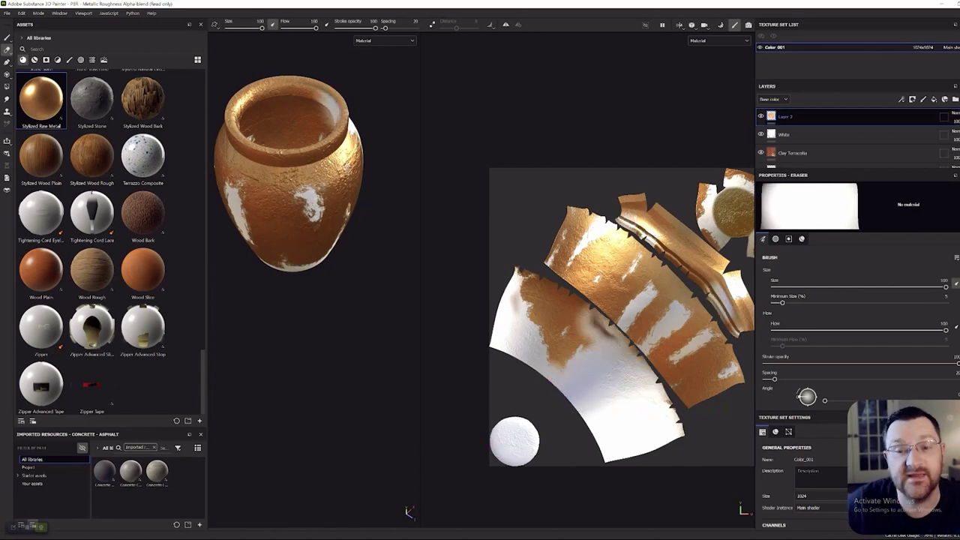
- Erase the remaining metal paint from both body UV islands, and return to the paint brush in the 3D-only view
mouse_move(578, 356)
mouse_down()
mouse_move(571, 331)
mouse_move(535, 291)
mouse_move(572, 259)
mouse_move(604, 259)
mouse_move(701, 382)
mouse_move(679, 291)
mouse_up()
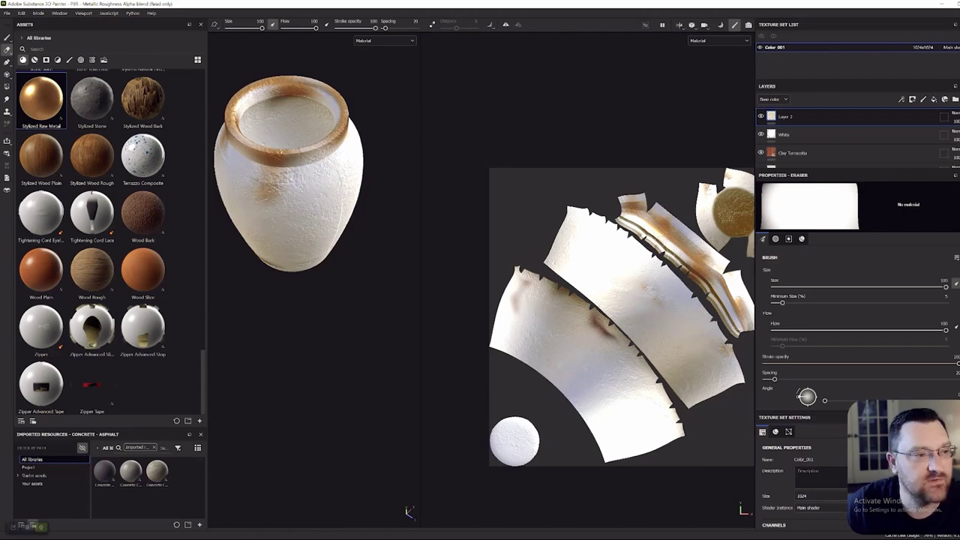
key(1)
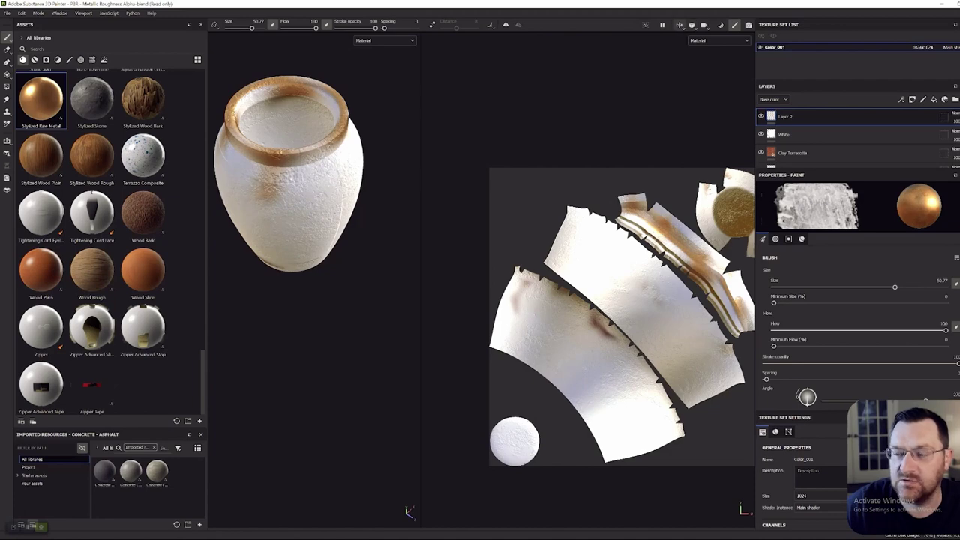
click(679, 25)
click(705, 47)
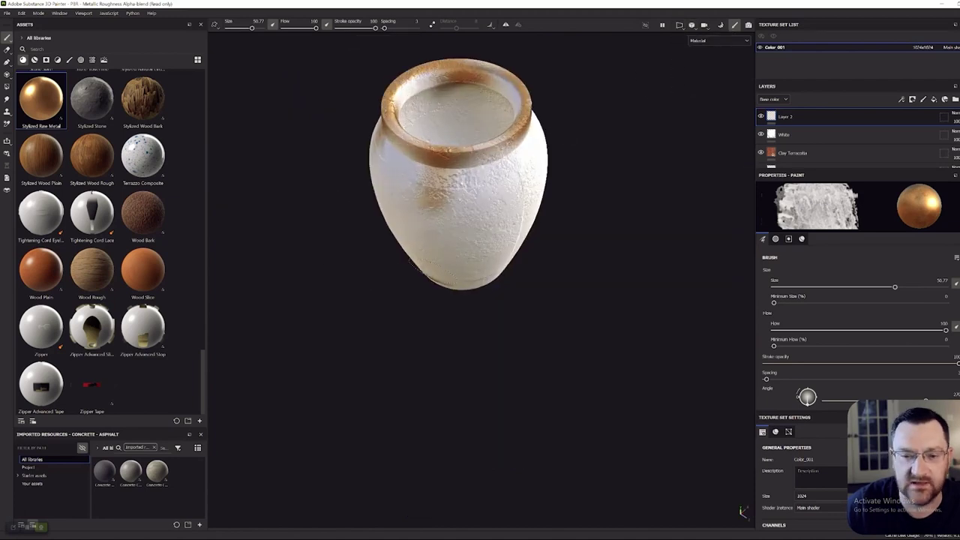
- Paint Stylized Raw Metal over the vase's front rim, neck and shoulder
scroll(473, 247, up, 3)
alt+drag(632, 180, 618, 157)
alt+middle_drag(618, 157, 625, 202)
mouse_move(480, 218)
mouse_down()
mouse_move(465, 236)
mouse_move(367, 240)
mouse_move(345, 217)
mouse_move(518, 214)
mouse_up()
mouse_move(375, 270)
mouse_down()
mouse_move(405, 285)
mouse_move(511, 166)
mouse_move(413, 147)
mouse_move(442, 157)
mouse_up()
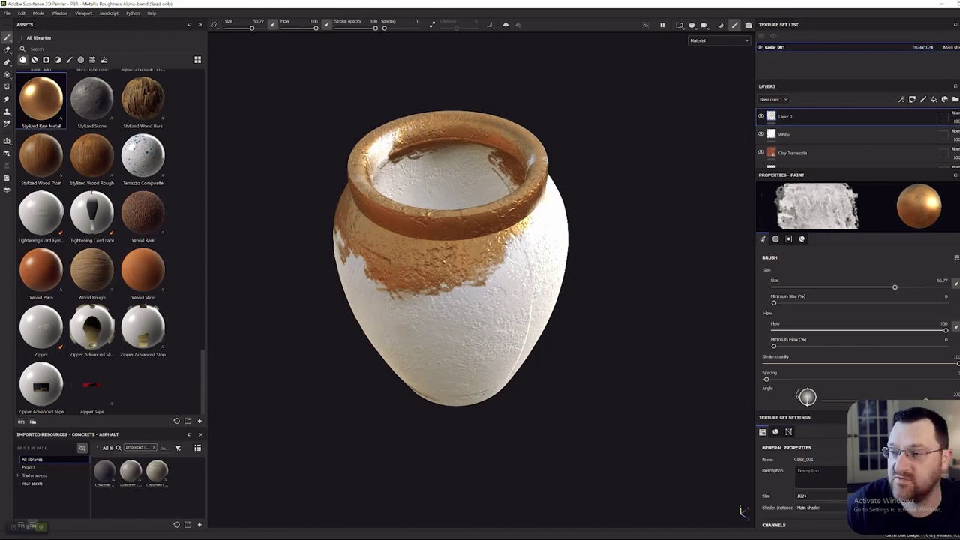
- Set the resolution of the Color_001 texture set to 2048x2048
click(923, 46)
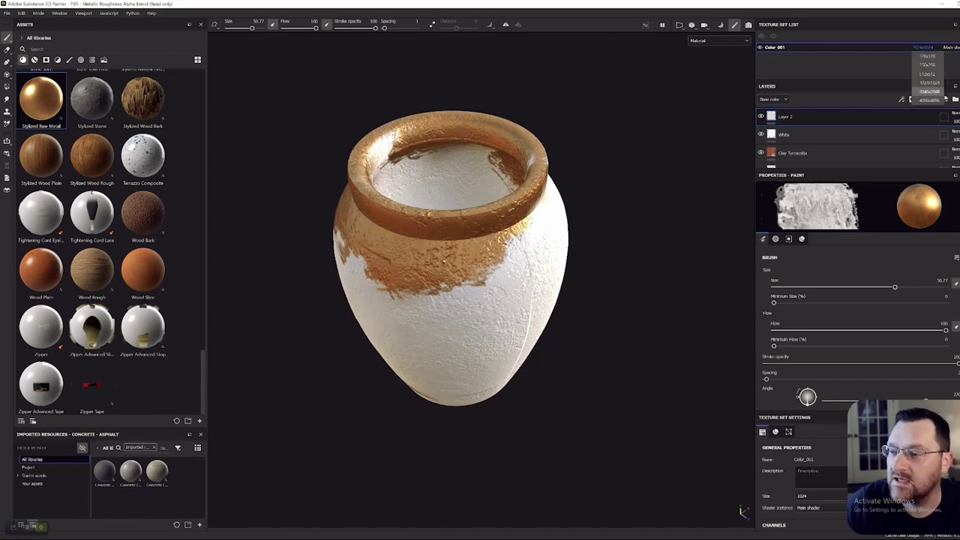
click(929, 91)
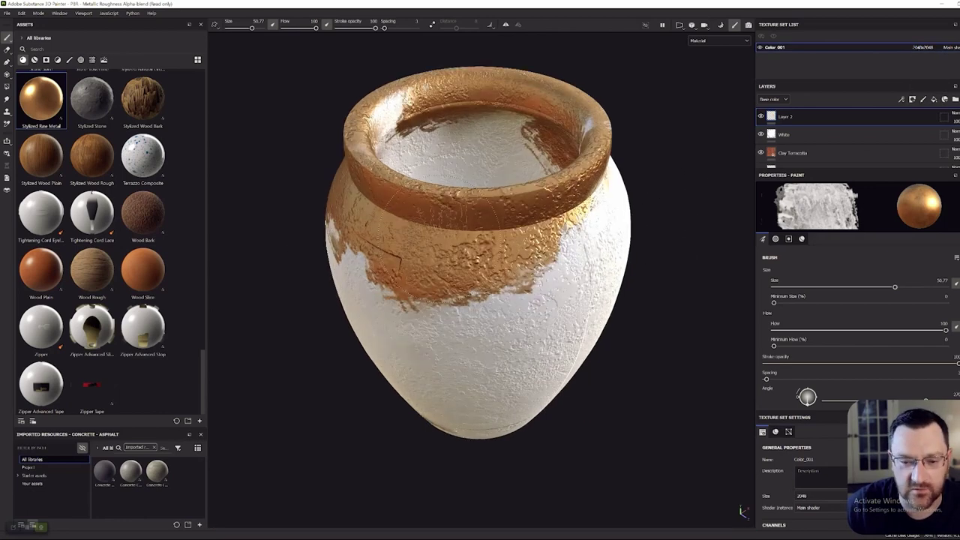
- Paint Stylized Raw Metal over the vase's inner wall and undo the stray patch on the side of the body
mouse_move(480, 154)
mouse_down()
mouse_move(360, 127)
mouse_move(488, 162)
mouse_move(545, 143)
mouse_move(582, 206)
mouse_move(465, 266)
mouse_move(398, 244)
mouse_up()
mouse_move(620, 324)
mouse_down()
mouse_move(606, 302)
mouse_move(598, 306)
mouse_up()
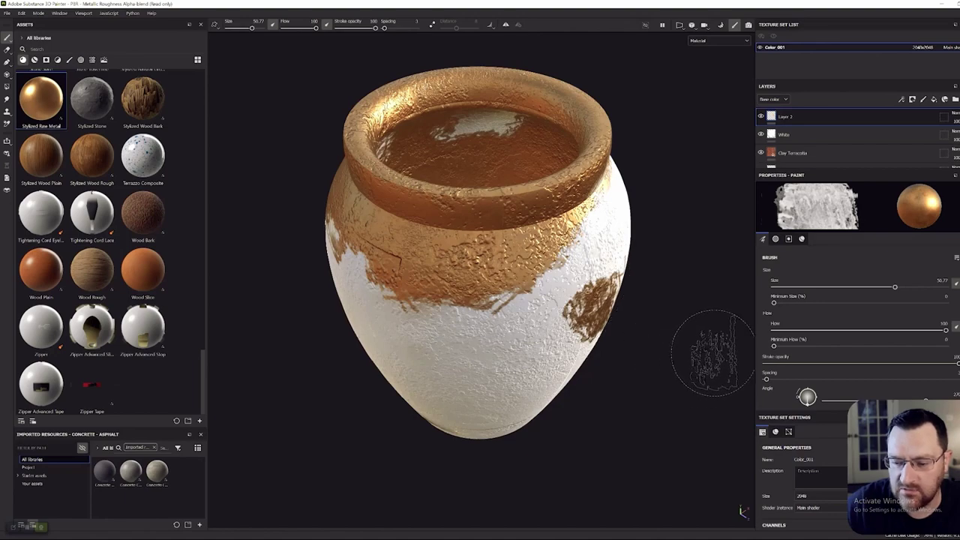
key(ctrl+z)
- Continue the Stylized Raw Metal paint around the other sides of the vase's rim, neck and shoulder
alt+drag(717, 358, 660, 304)
scroll(383, 240, down, 5)
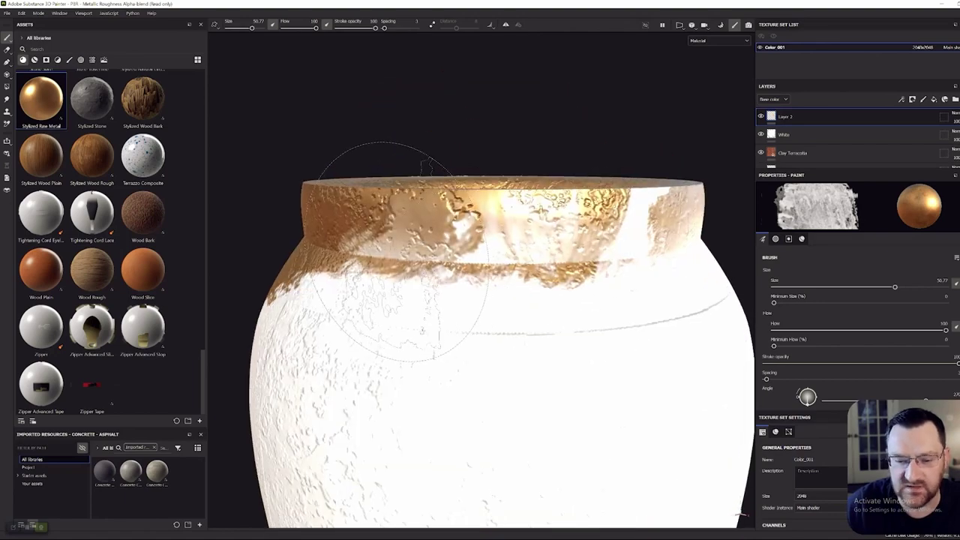
mouse_move(372, 225)
mouse_down()
mouse_move(526, 225)
mouse_move(480, 247)
mouse_move(540, 241)
mouse_move(514, 209)
mouse_up()
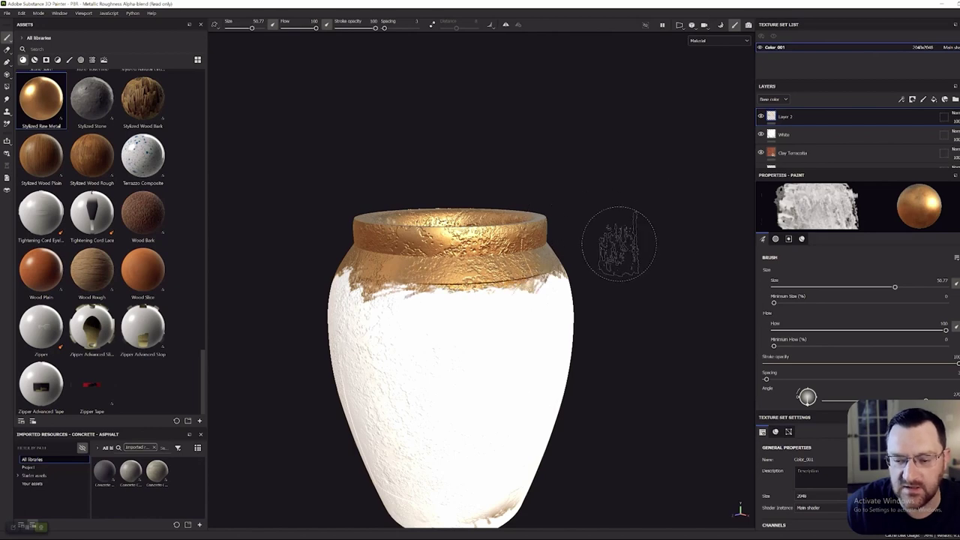
middle_drag(647, 224, 587, 239)
alt+drag(632, 259, 416, 269)
alt+drag(499, 294, 473, 309)
drag(544, 284, 520, 302)
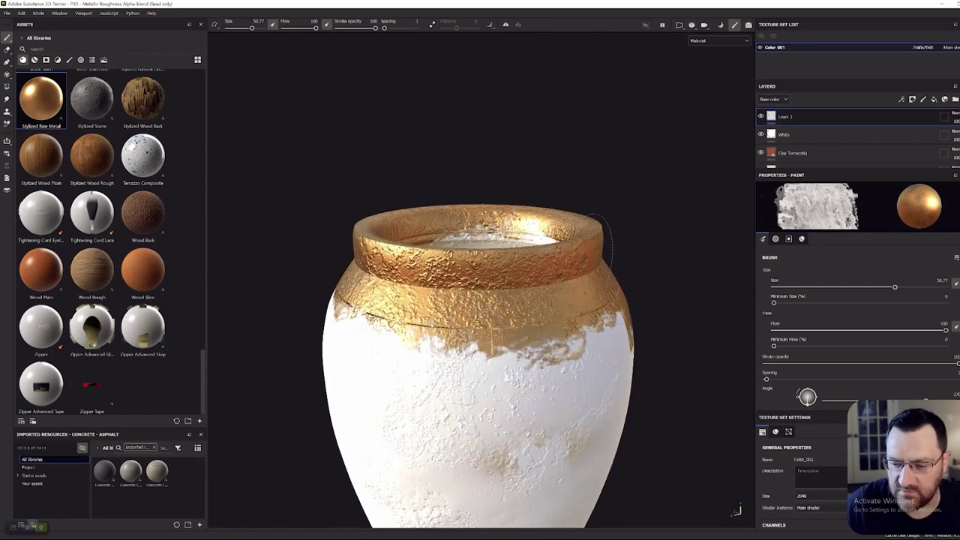
mouse_move(459, 256)
mouse_down()
mouse_move(398, 294)
mouse_move(380, 330)
mouse_move(374, 316)
mouse_up()
alt+drag(707, 339, 600, 304)
scroll(440, 293, down, 6)
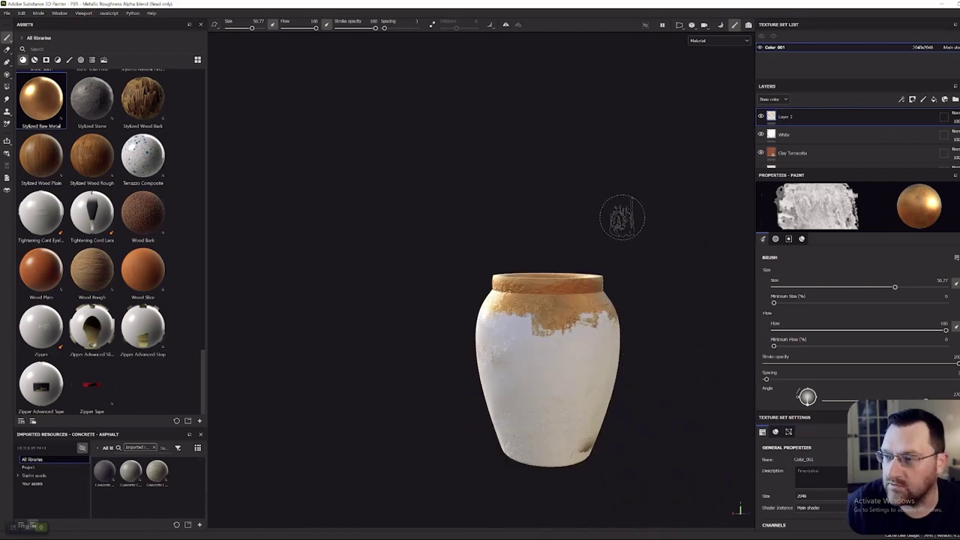
- Switch to the project with the plain box and make its upper paint layer active
click(27, 528)
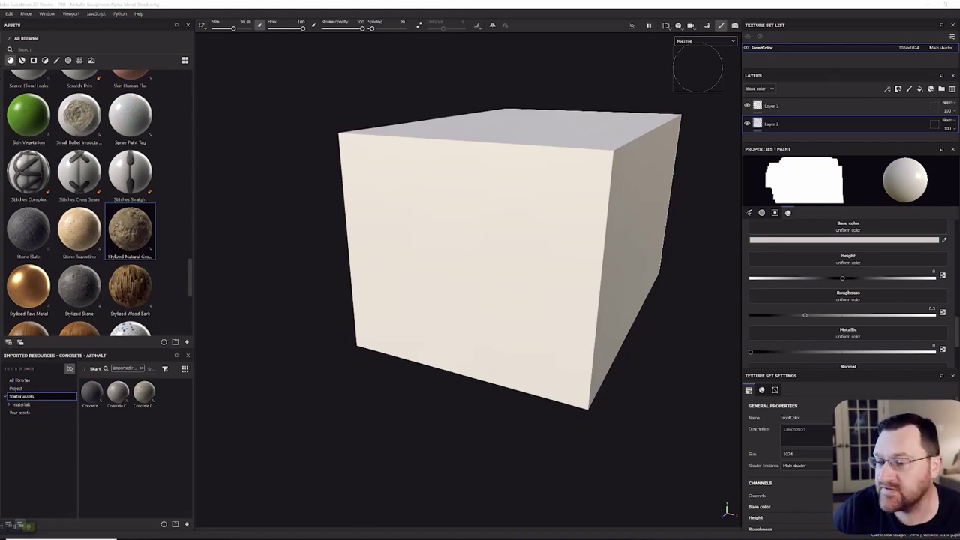
scroll(510, 177, up, 2)
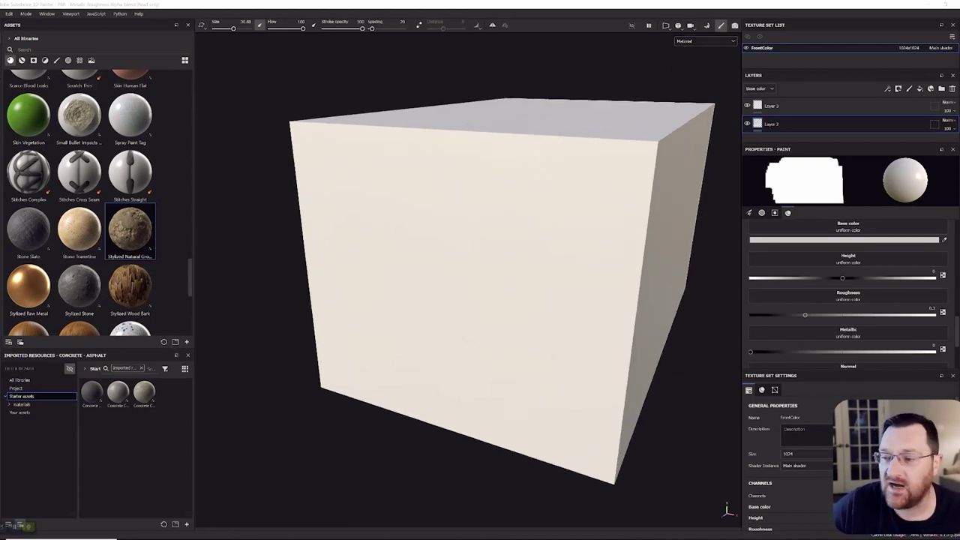
click(795, 107)
scroll(651, 127, down, 2)
scroll(720, 483, down, 3)
right_click(643, 411)
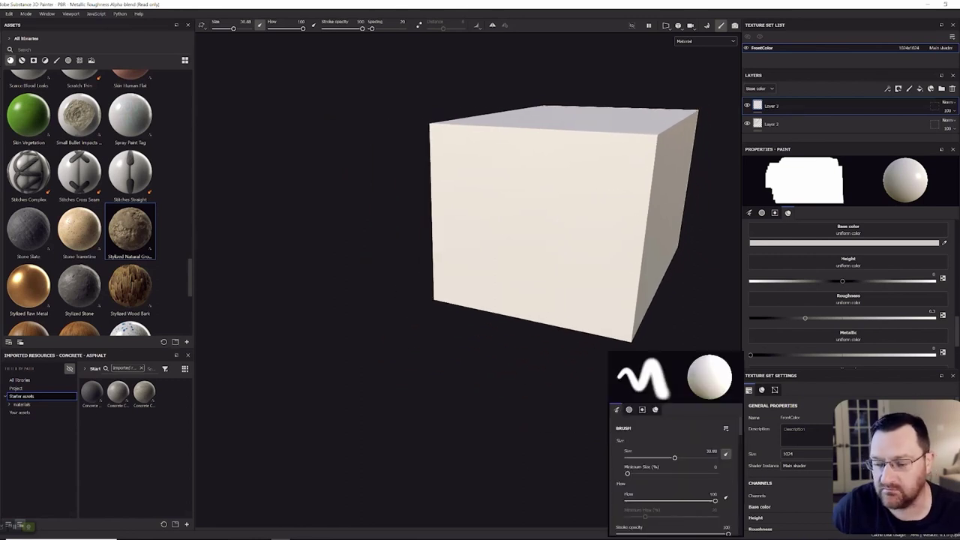
click(500, 343)
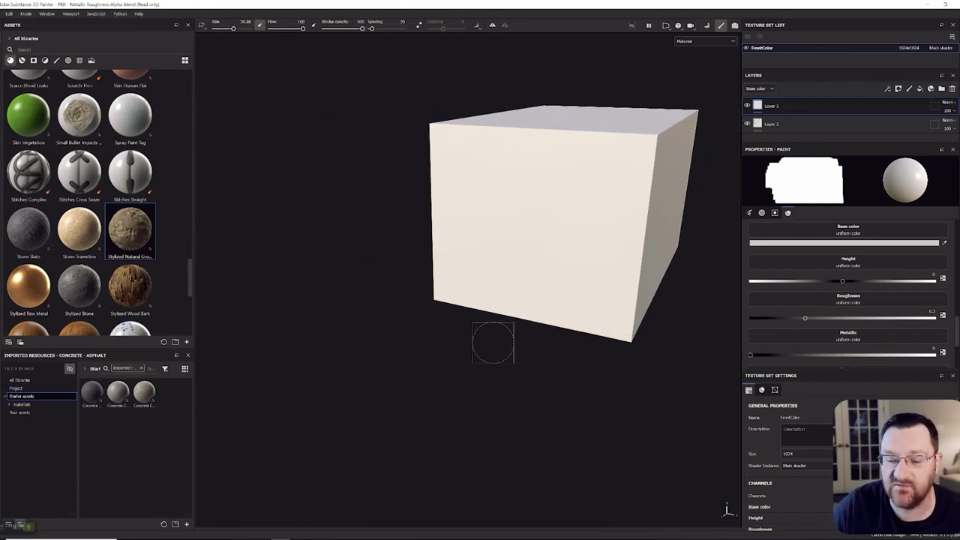
mouse_move(529, 346)
alt+mouse_down()
mouse_move(480, 368)
mouse_move(461, 401)
mouse_move(507, 334)
mouse_move(563, 356)
mouse_move(570, 342)
alt+mouse_up()
- Show the 3D and 2D views together to examine the box's UV layout, and return to the 3D-only view
click(666, 25)
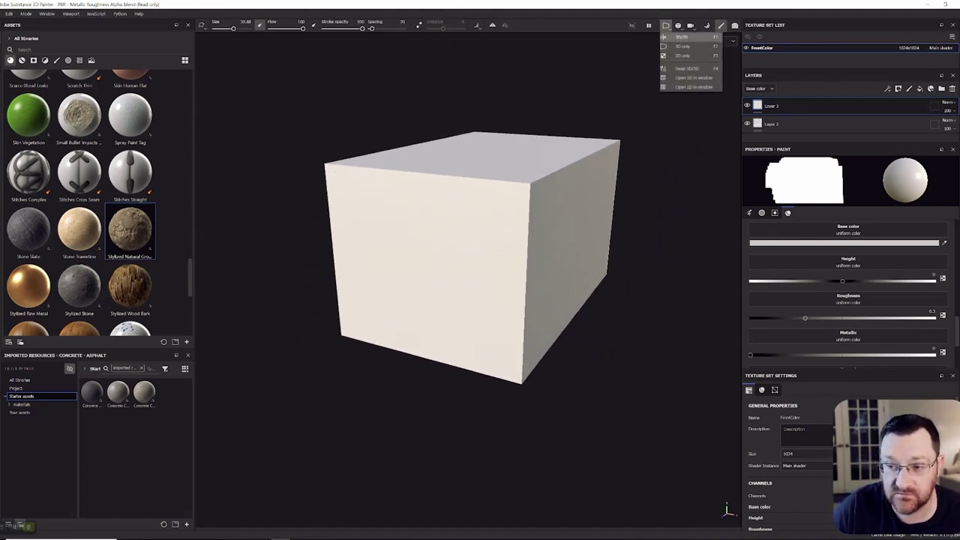
click(682, 37)
key(f)
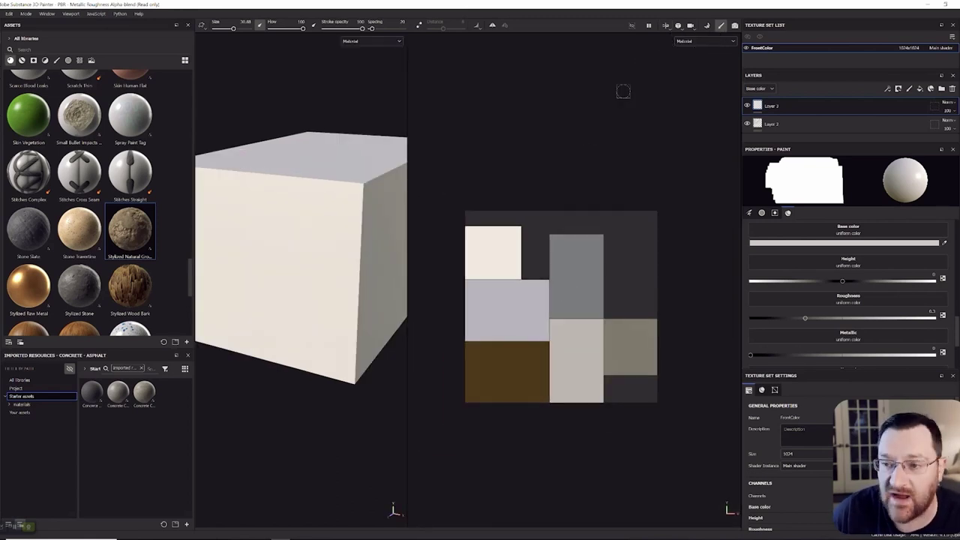
click(665, 25)
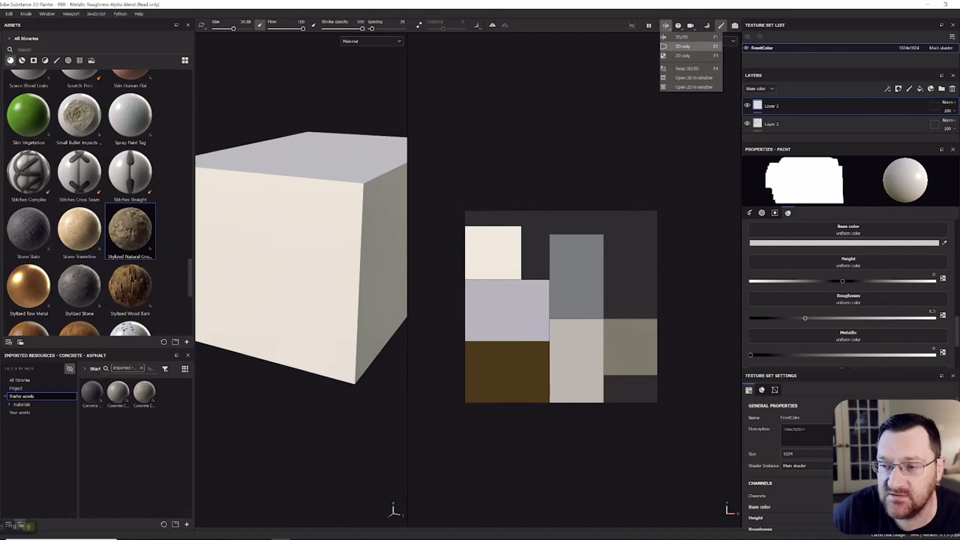
click(683, 47)
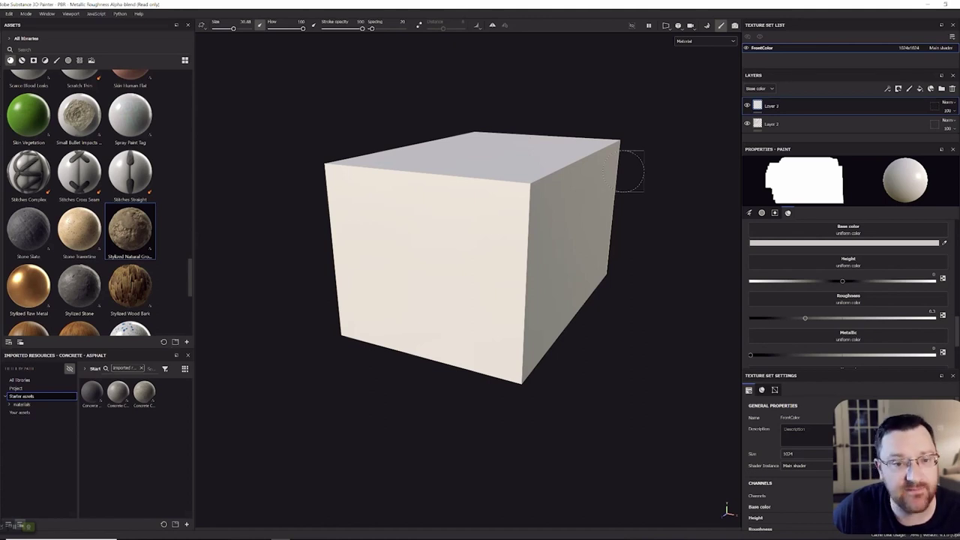
- Look through the paint tool's brush, alpha, stencil and material properties
scroll(848, 296, up, 4)
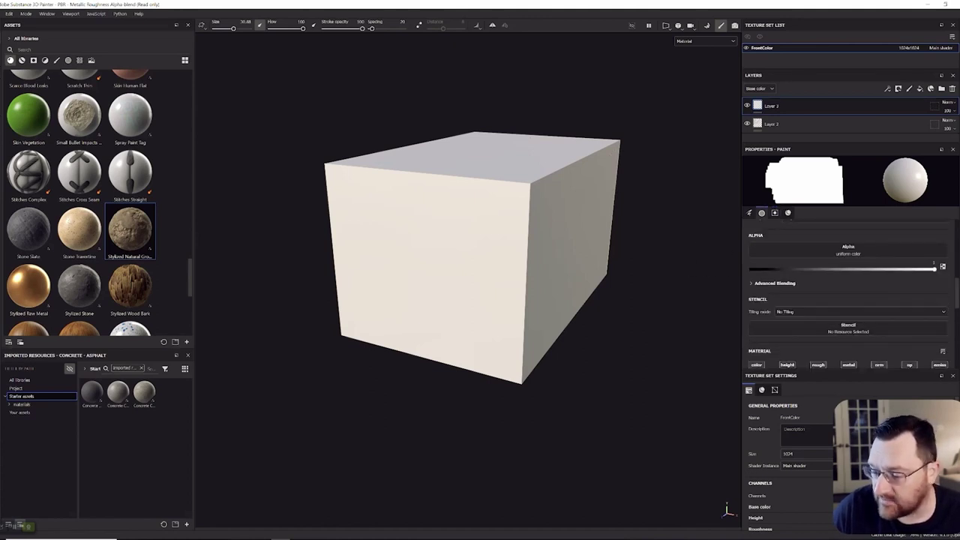
scroll(848, 293, up, 3)
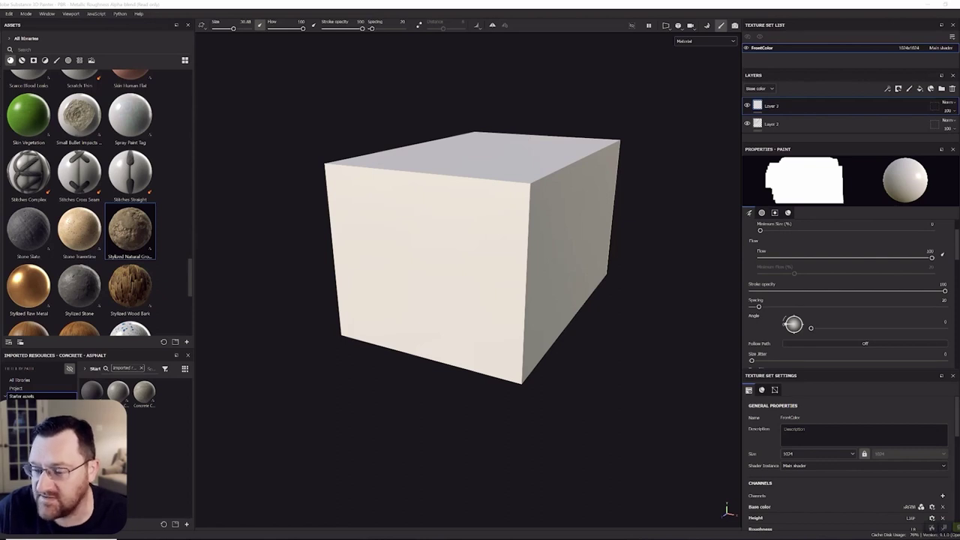
scroll(847, 293, up, 2)
scroll(629, 243, up, 3)
scroll(638, 238, down, 2)
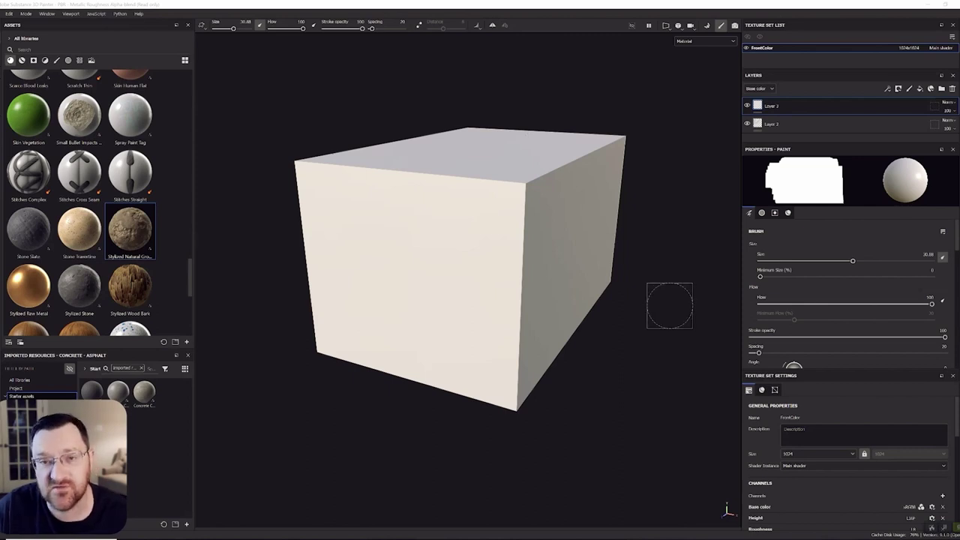
scroll(848, 292, down, 5)
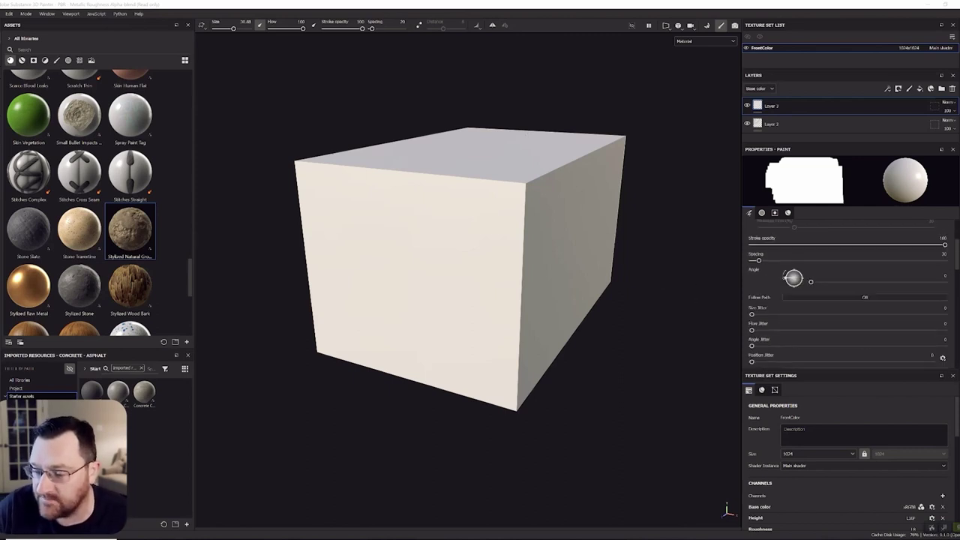
scroll(848, 293, down, 2)
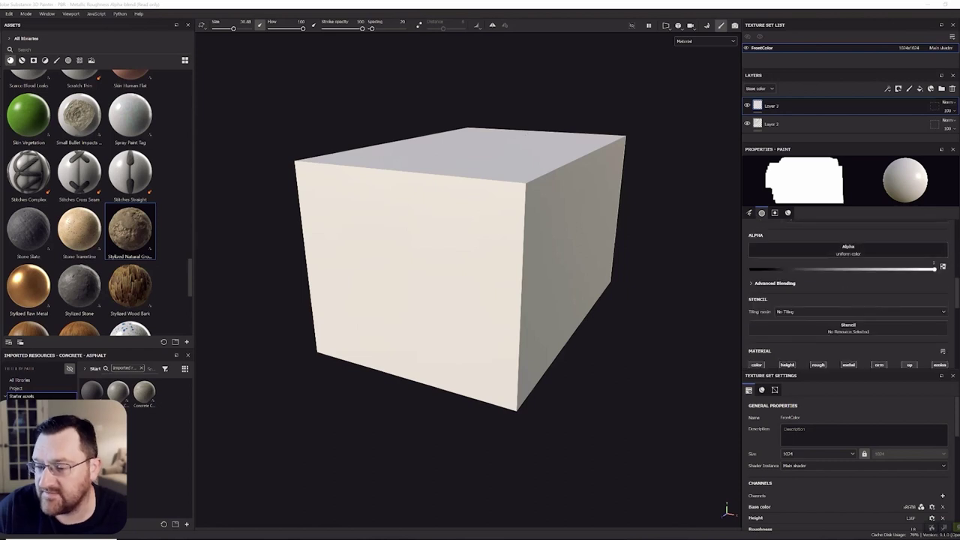
scroll(848, 293, down, 1)
scroll(659, 300, up, 1)
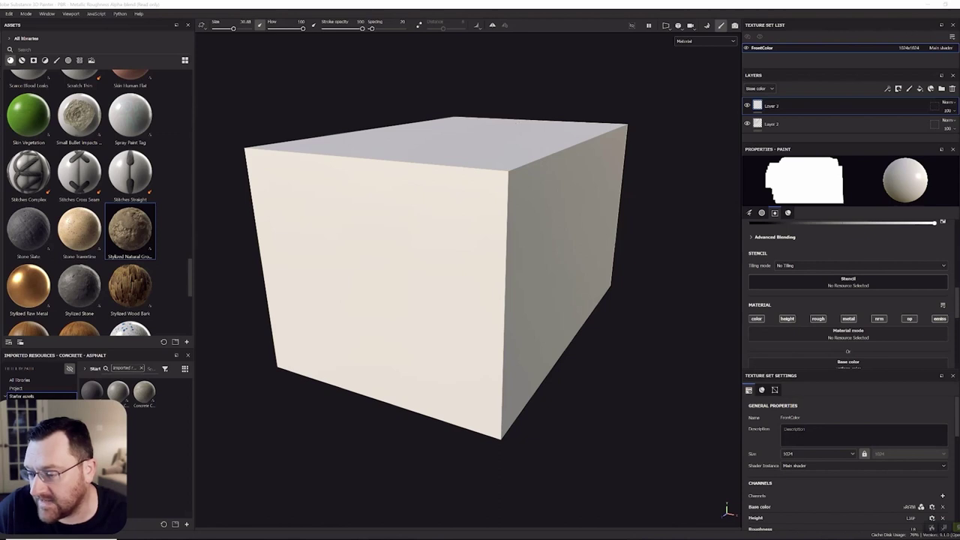
scroll(848, 282, down, 1)
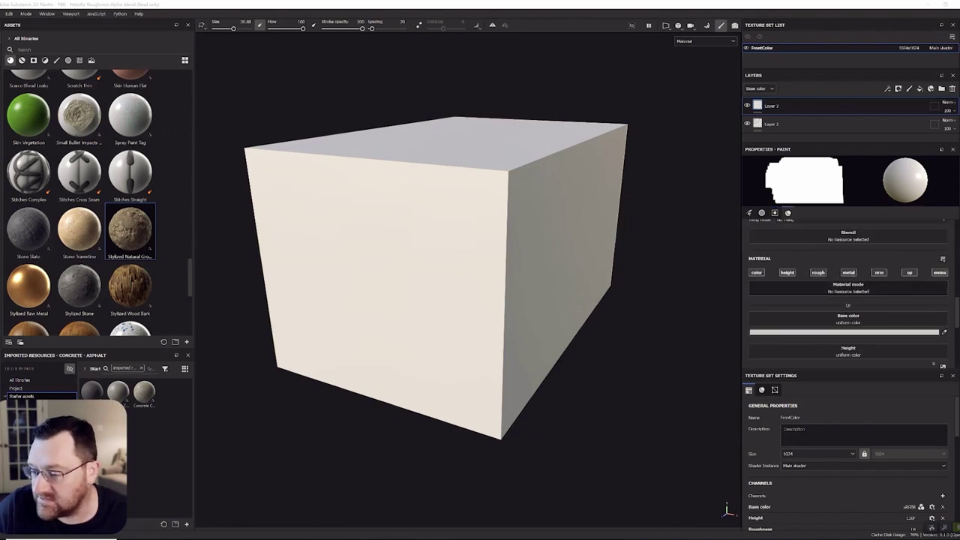
scroll(847, 292, down, 1)
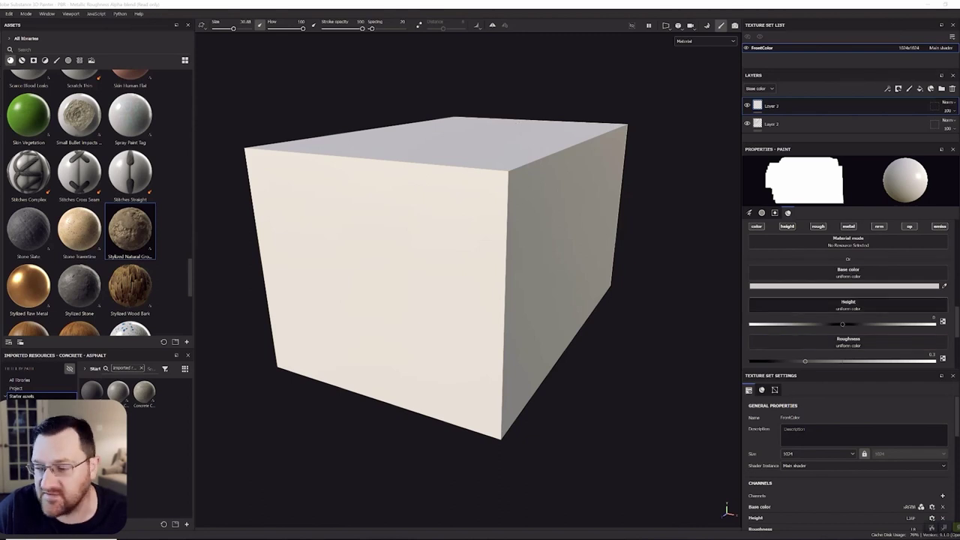
- Turn off the height, rough, metal, nrm, op and emiss channels of the paint material, keeping only color
scroll(848, 293, up, 1)
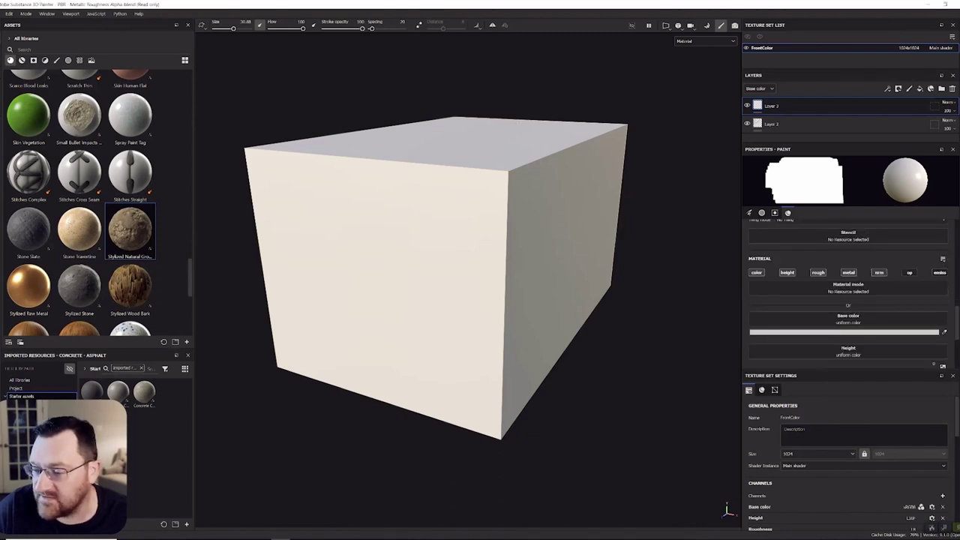
click(787, 273)
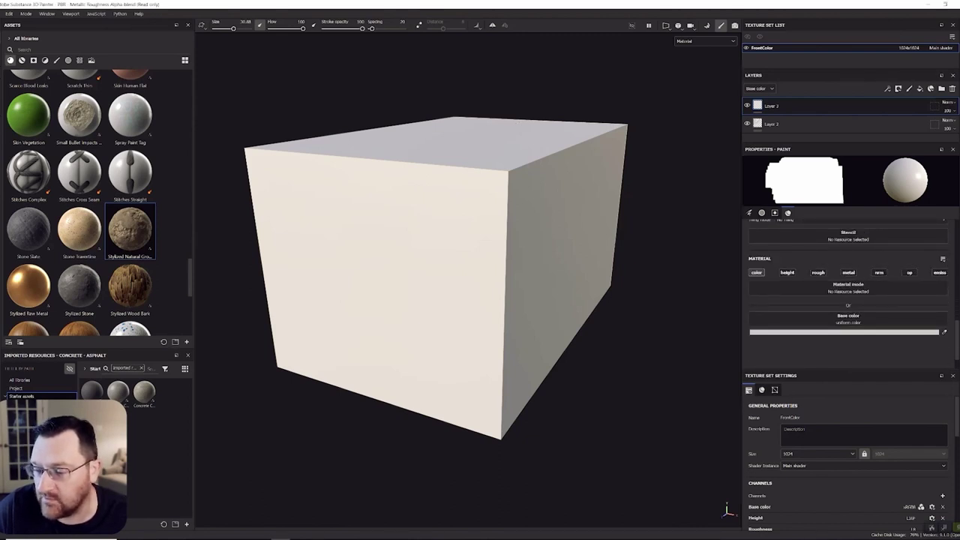
scroll(561, 281, up, 5)
scroll(413, 198, down, 1)
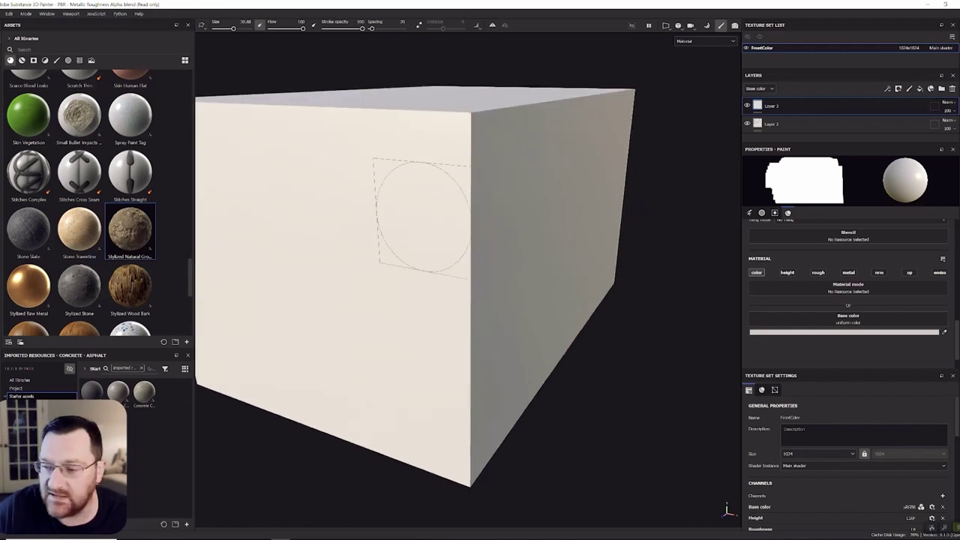
- Set the paint material's base color to a medium blue
click(841, 333)
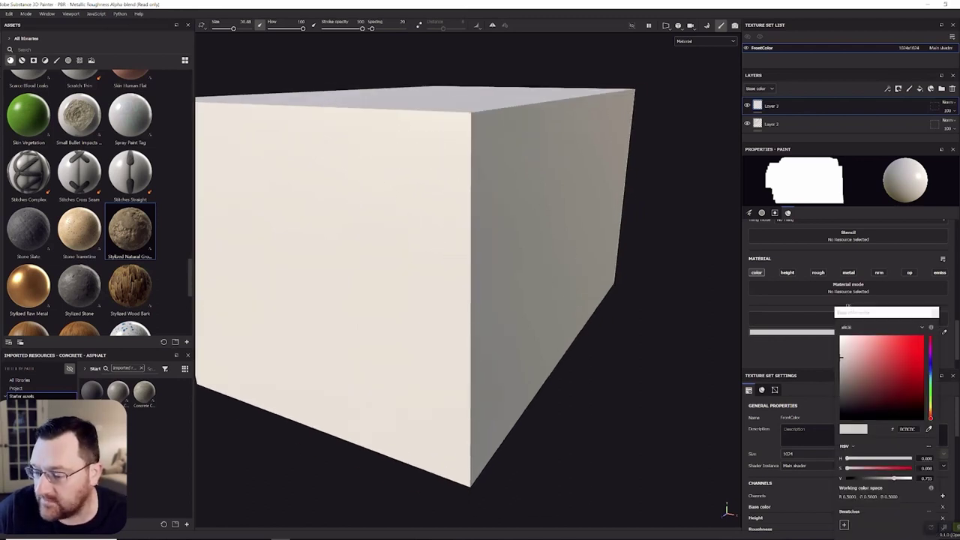
click(930, 373)
mouse_move(901, 358)
mouse_down()
mouse_move(909, 373)
mouse_move(930, 374)
mouse_up()
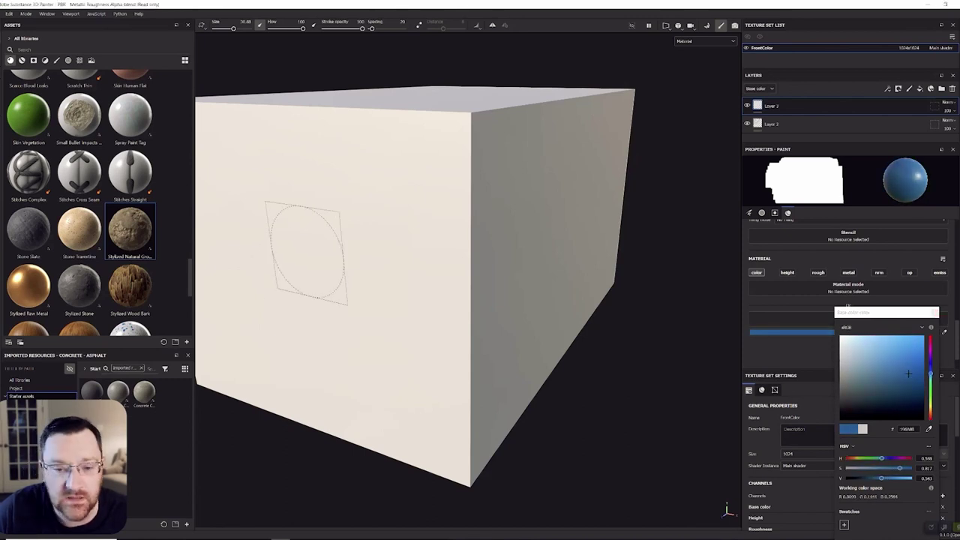
- Paint a broad blue area across the upper part of the box's front face and close the color picker
mouse_move(386, 203)
mouse_down()
mouse_move(420, 191)
mouse_move(319, 172)
mouse_move(370, 242)
mouse_up()
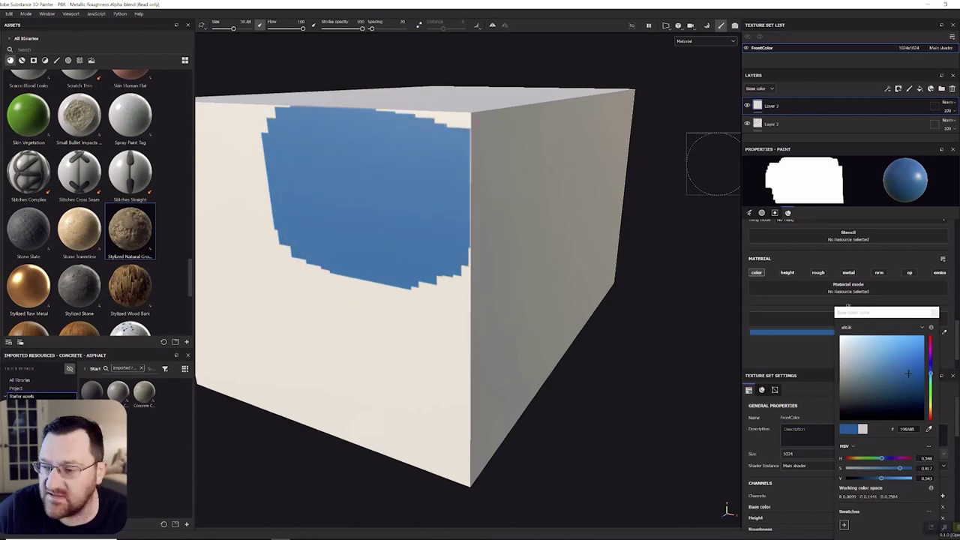
mouse_move(379, 283)
mouse_down()
mouse_move(309, 281)
mouse_move(313, 266)
mouse_up()
scroll(550, 239, down, 3)
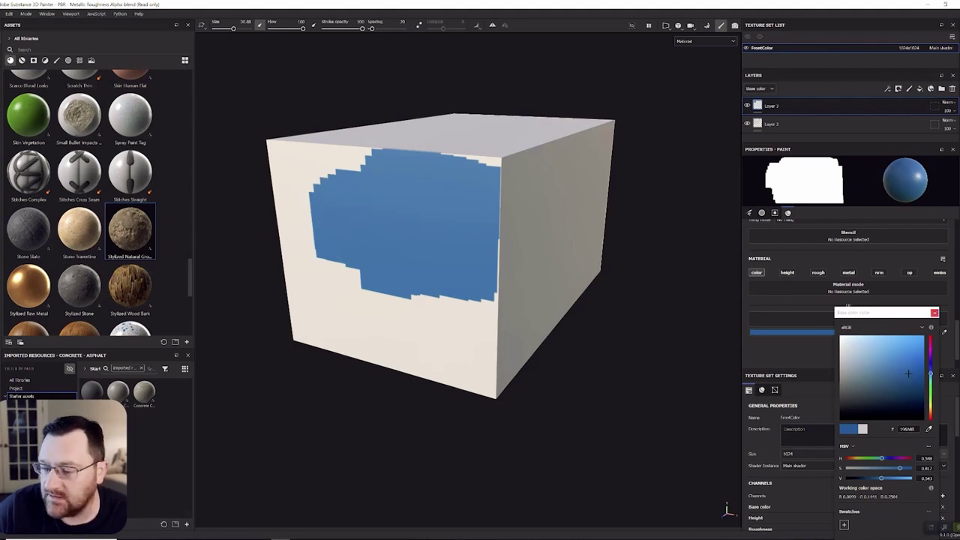
click(935, 313)
scroll(486, 225, up, 3)
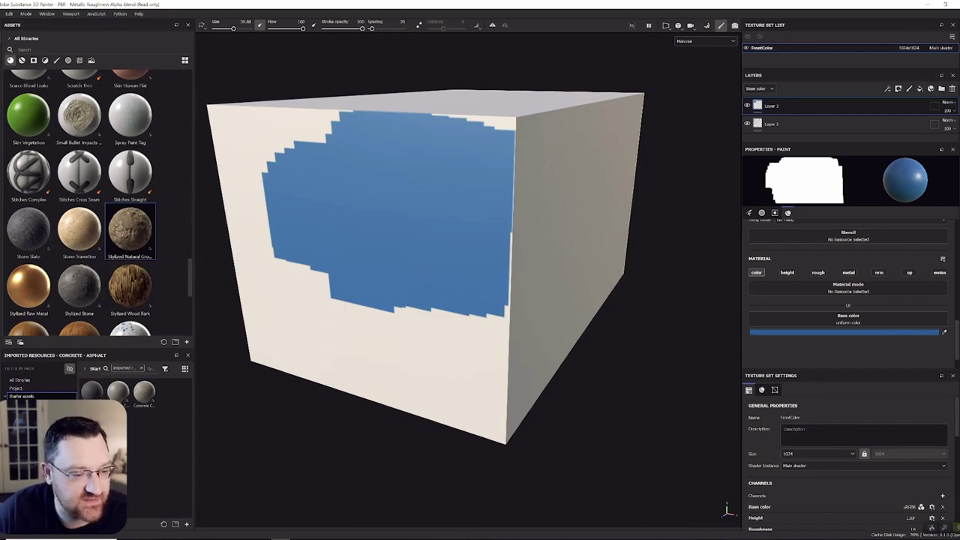
- Load the Stylized Natural Ground material with height, rough and metal turned off, and paint it over the blue area of the front face
click(130, 230)
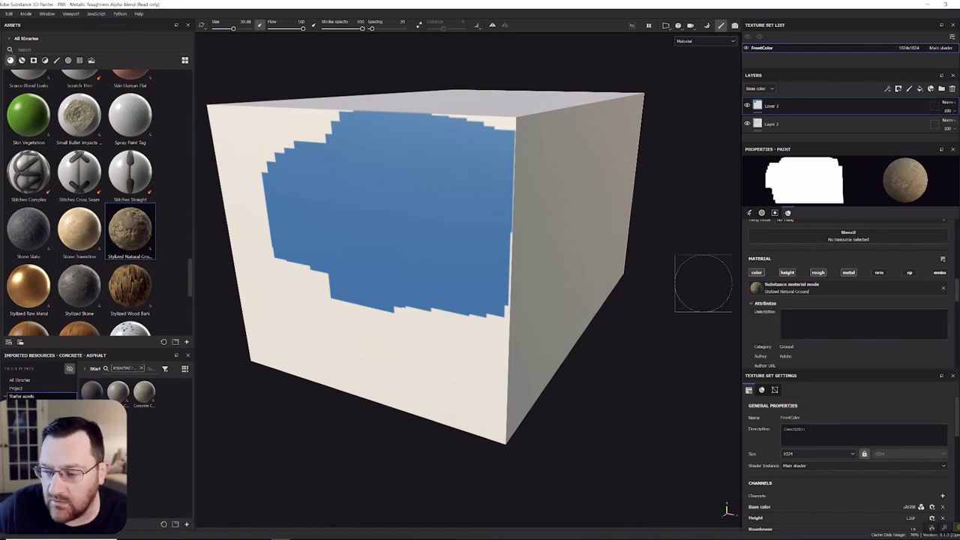
click(849, 272)
click(818, 272)
click(787, 273)
mouse_move(397, 154)
mouse_down()
mouse_move(403, 164)
mouse_move(355, 167)
mouse_move(301, 190)
mouse_move(334, 251)
mouse_move(397, 300)
mouse_move(454, 157)
mouse_move(472, 299)
mouse_move(360, 101)
mouse_move(352, 323)
mouse_move(315, 315)
mouse_up()
- Turn on the height channel and paint a raised Stylized Natural Ground patch across the upper part of the front face
scroll(366, 234, up, 3)
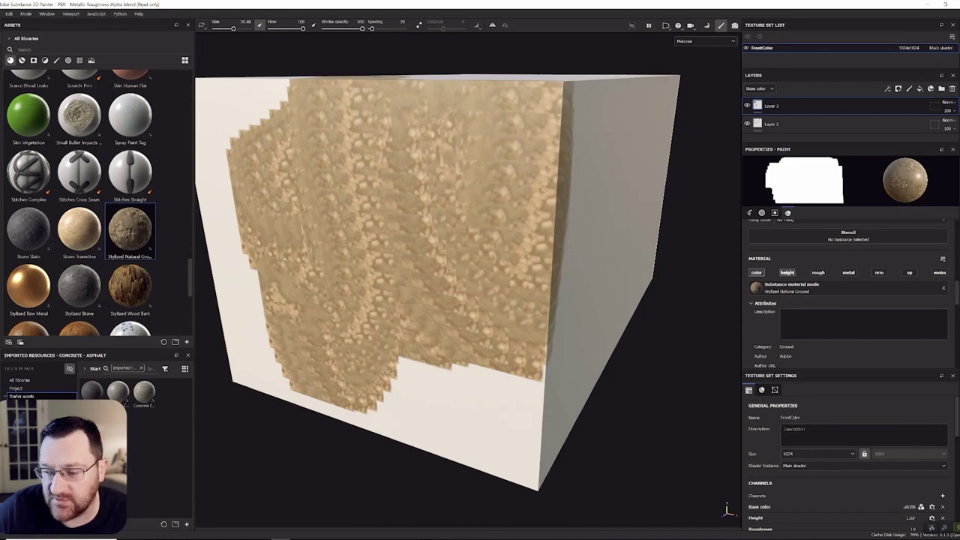
mouse_move(488, 180)
mouse_down()
mouse_move(315, 150)
mouse_move(278, 187)
mouse_move(420, 210)
mouse_move(300, 218)
mouse_move(510, 240)
mouse_up()
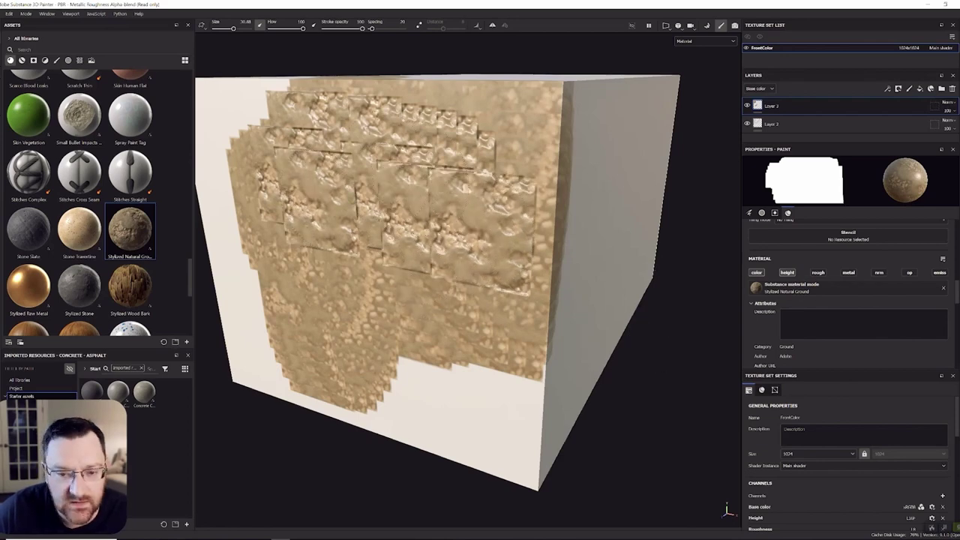
scroll(432, 187, up, 2)
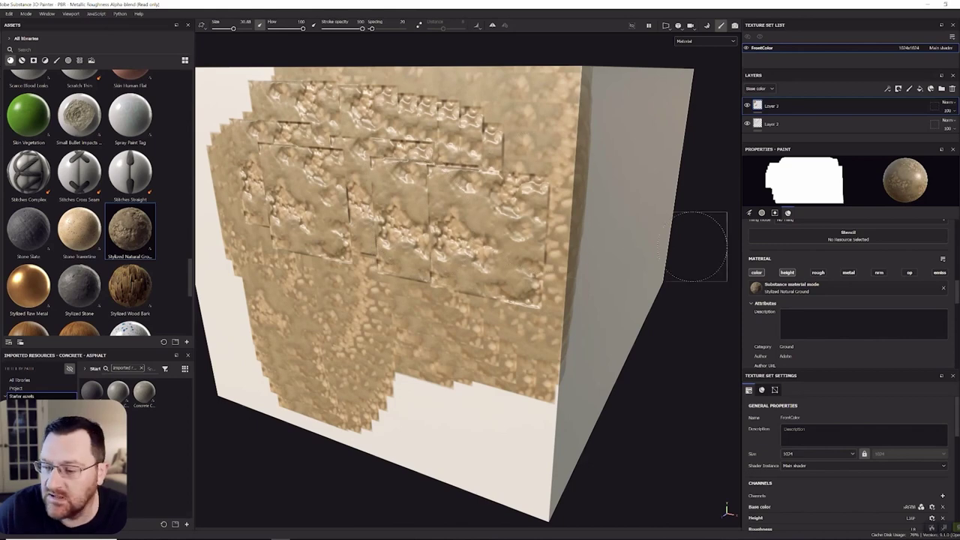
- Turn on the rough channel and paint Stylized Natural Ground over most of the front face's upper and middle area
click(818, 273)
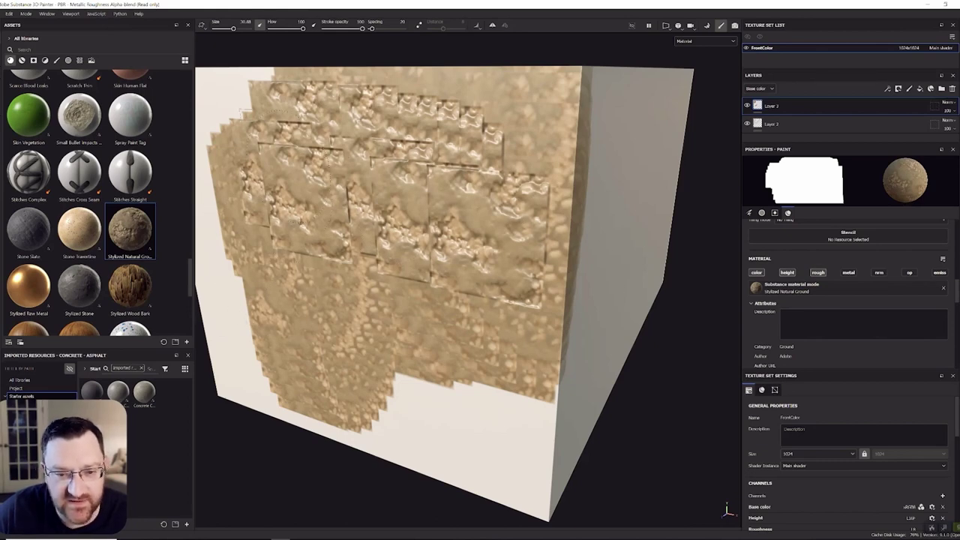
drag(264, 141, 338, 300)
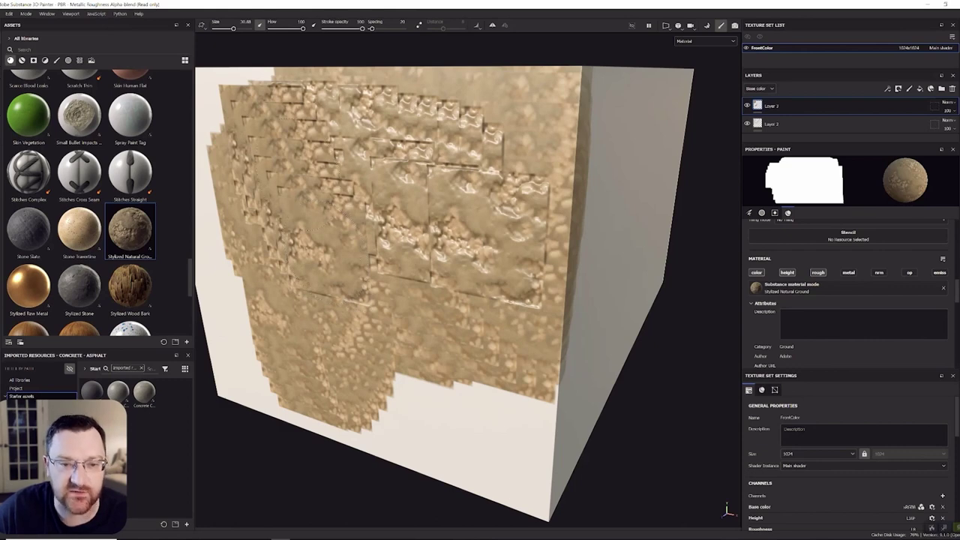
mouse_move(255, 76)
mouse_down()
mouse_move(338, 203)
mouse_move(401, 270)
mouse_up()
drag(360, 90, 456, 298)
drag(440, 114, 458, 241)
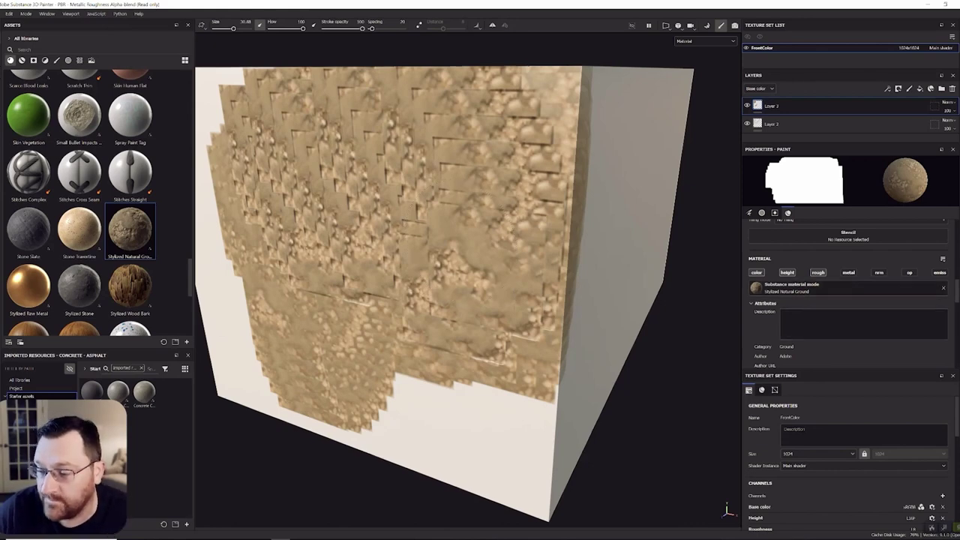
- Turn on the metal channel, load Stylized Raw Metal, and paint it broadly over the middle of the front face with height off
click(848, 272)
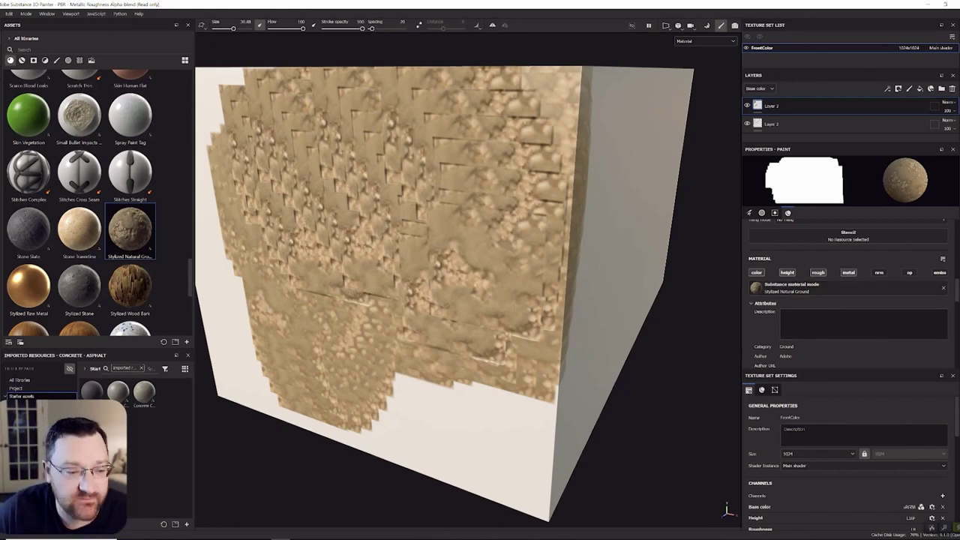
click(29, 286)
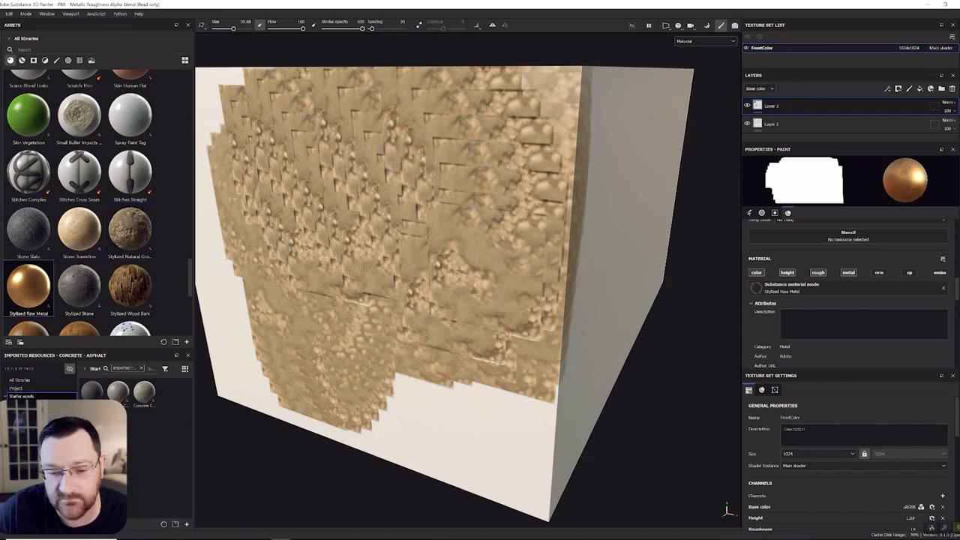
mouse_move(326, 273)
mouse_down()
mouse_move(363, 333)
mouse_move(412, 361)
mouse_move(449, 327)
mouse_move(360, 225)
mouse_move(292, 248)
mouse_up()
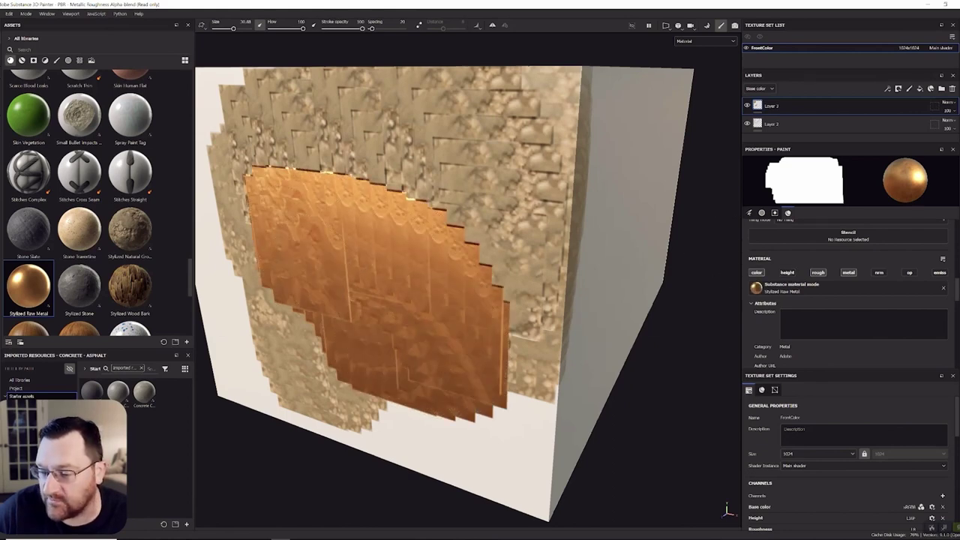
mouse_move(516, 303)
mouse_down()
mouse_move(256, 188)
mouse_move(495, 353)
mouse_move(330, 278)
mouse_move(466, 217)
mouse_move(511, 279)
mouse_move(369, 197)
mouse_move(428, 198)
mouse_move(469, 244)
mouse_up()
click(818, 272)
mouse_move(543, 243)
mouse_down()
mouse_move(439, 197)
mouse_move(264, 181)
mouse_move(517, 300)
mouse_move(364, 308)
mouse_move(249, 194)
mouse_move(450, 360)
mouse_up()
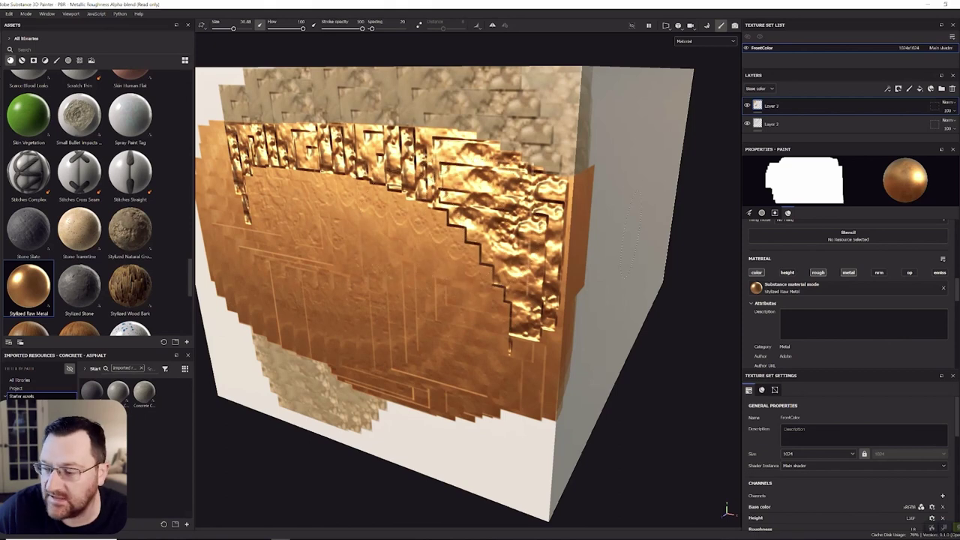
- Turn on the nrm channel and paint Stylized Raw Metal over the middle and lower part of the front face's metal area
click(880, 272)
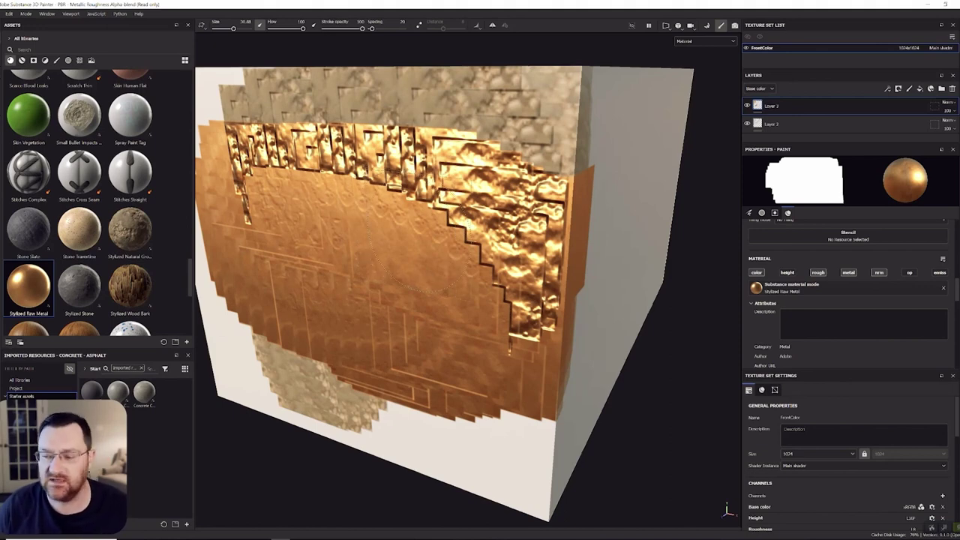
mouse_move(476, 243)
mouse_down()
mouse_move(474, 271)
mouse_move(260, 207)
mouse_move(484, 319)
mouse_up()
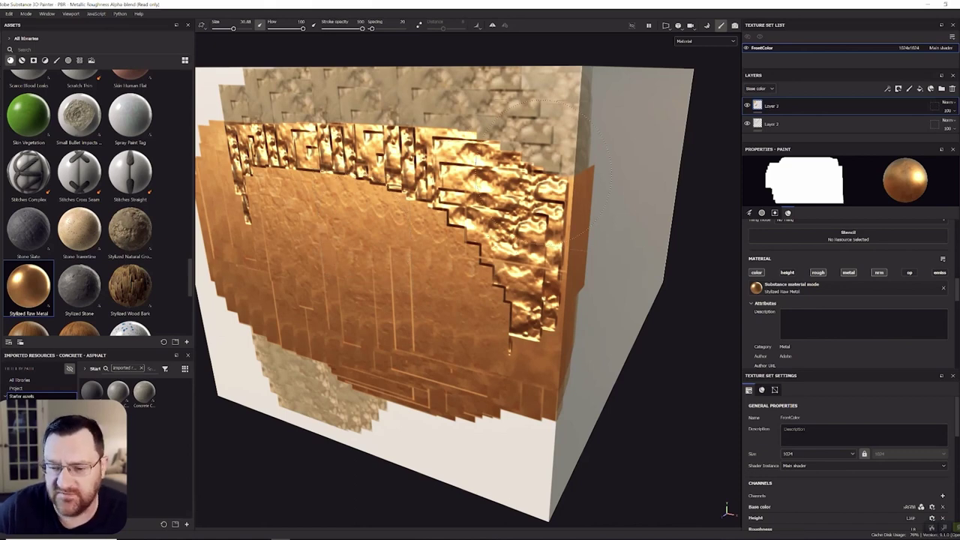
scroll(526, 210, down, 3)
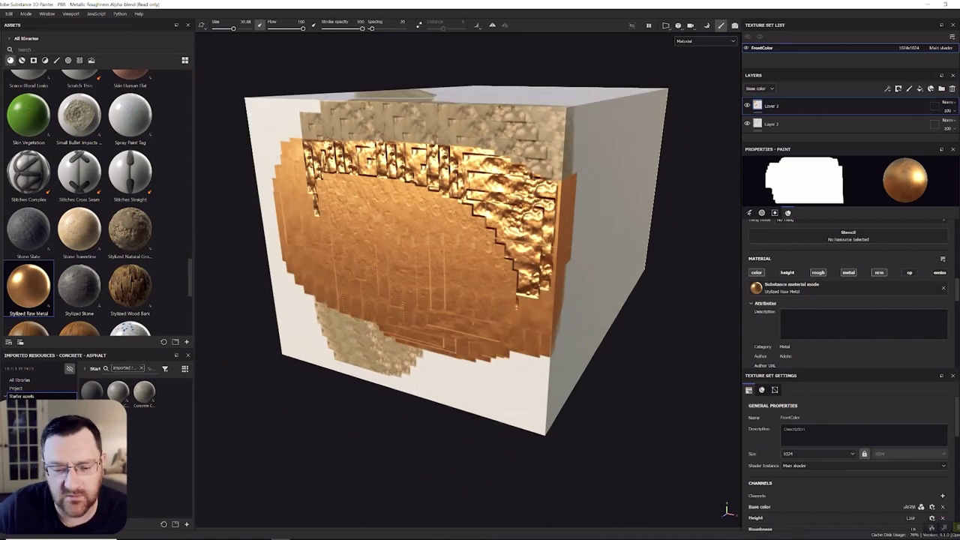
mouse_move(345, 270)
mouse_down()
mouse_move(319, 292)
mouse_move(360, 311)
mouse_up()
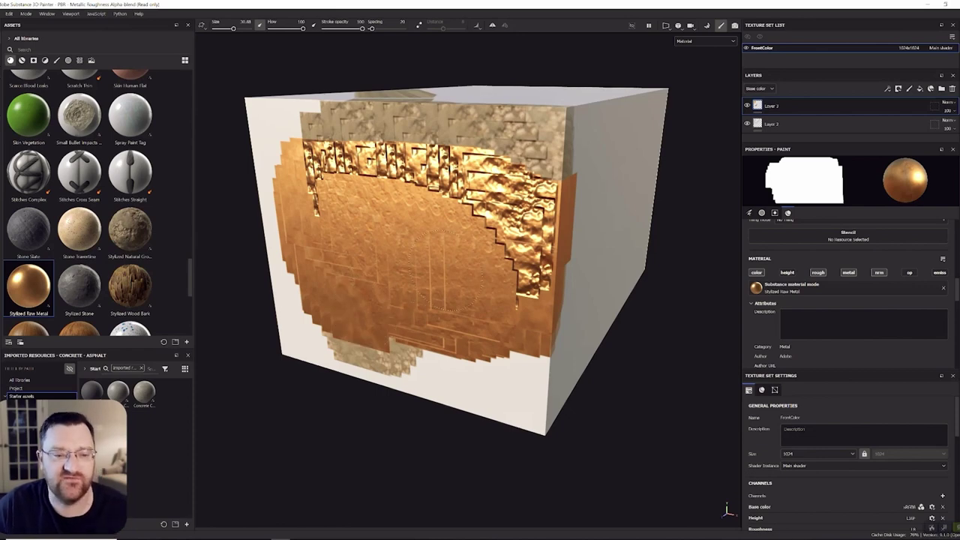
- Load Stone Travertine as the paint material, look through the alpha, stencil and material properties, and clear the material mode
click(79, 228)
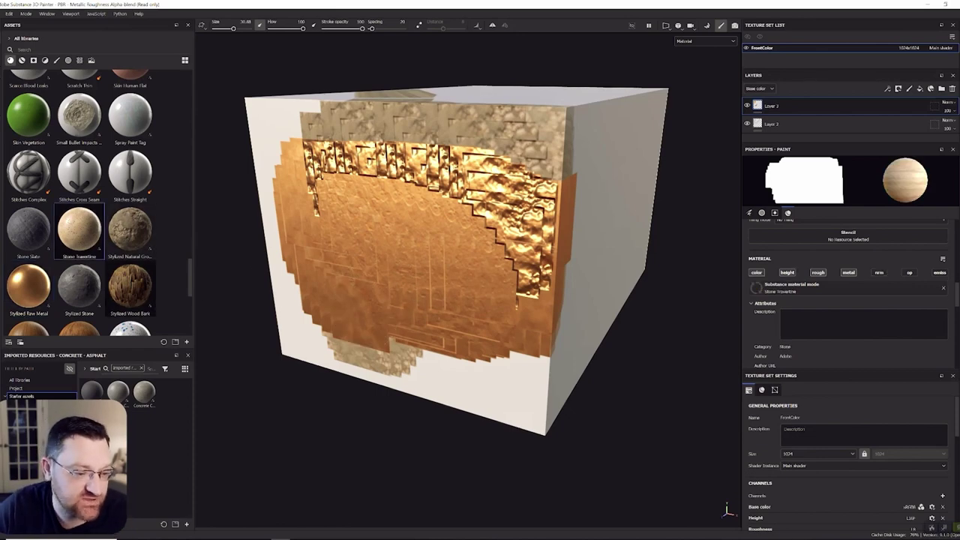
scroll(848, 293, up, 3)
scroll(848, 292, up, 2)
scroll(848, 293, down, 6)
scroll(469, 270, down, 3)
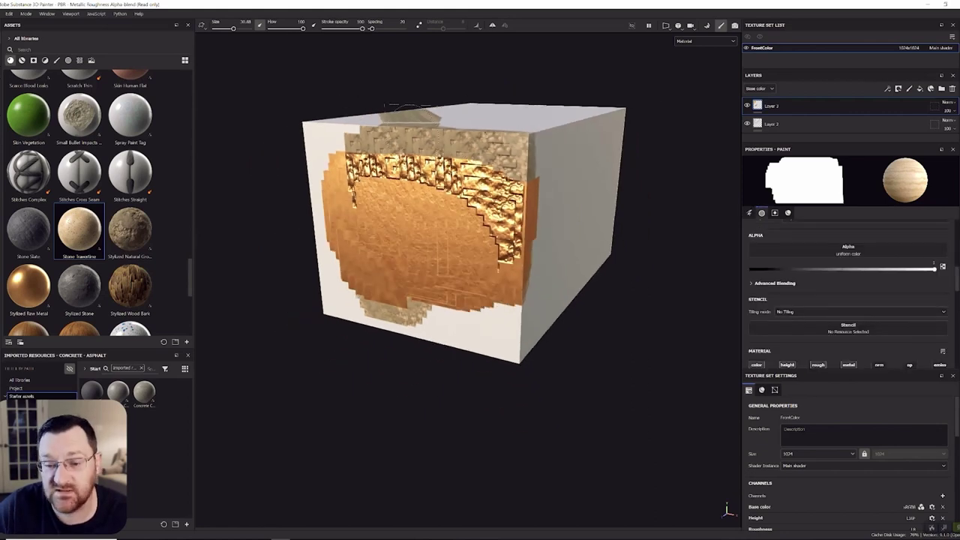
scroll(847, 292, up, 3)
scroll(848, 293, down, 3)
scroll(848, 292, down, 4)
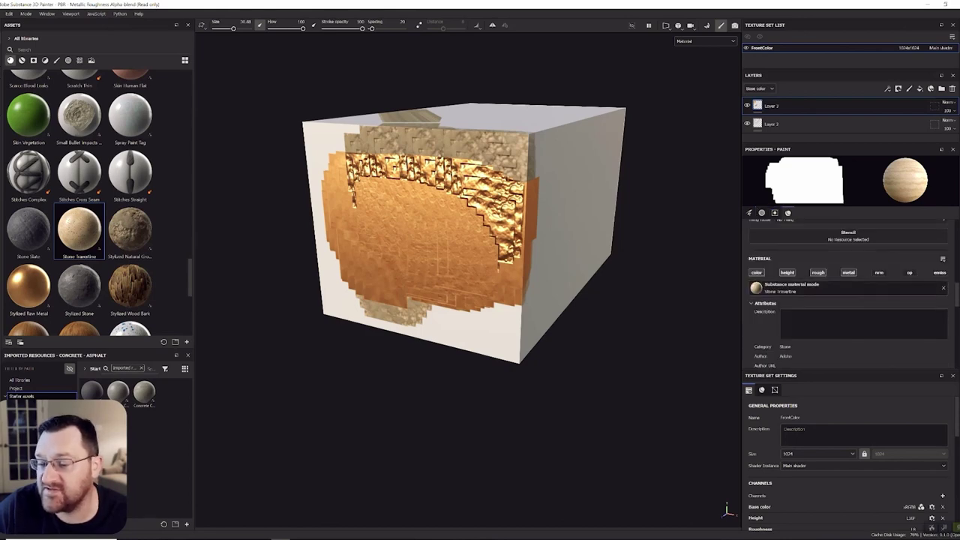
click(944, 287)
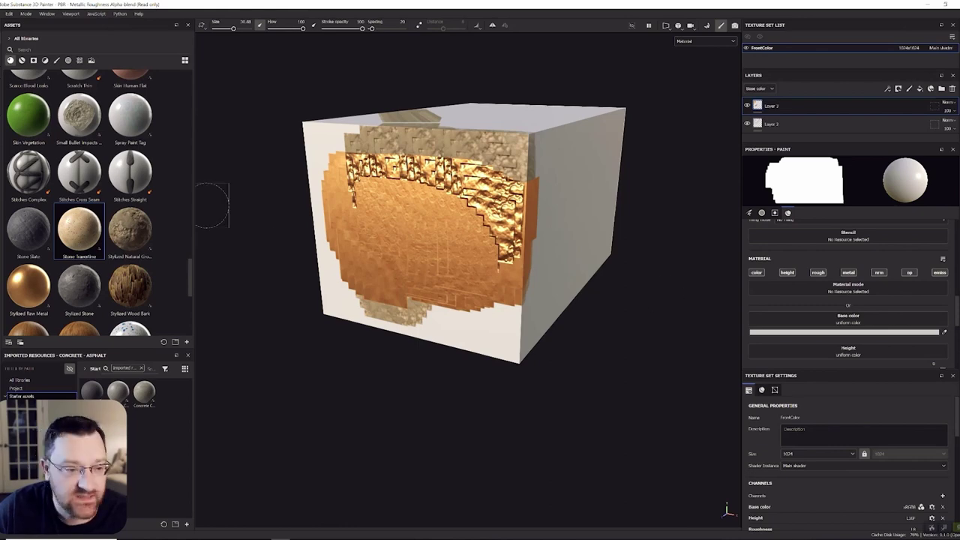
- Load the second Kyle's Paintbox brush preset from the brush assets and review its brush and alpha properties
click(56, 60)
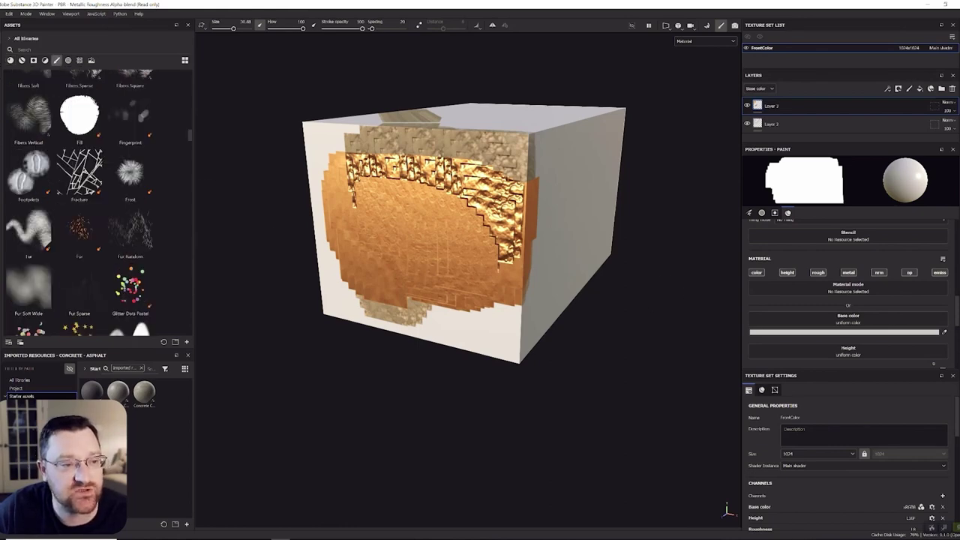
scroll(130, 210, up, 5)
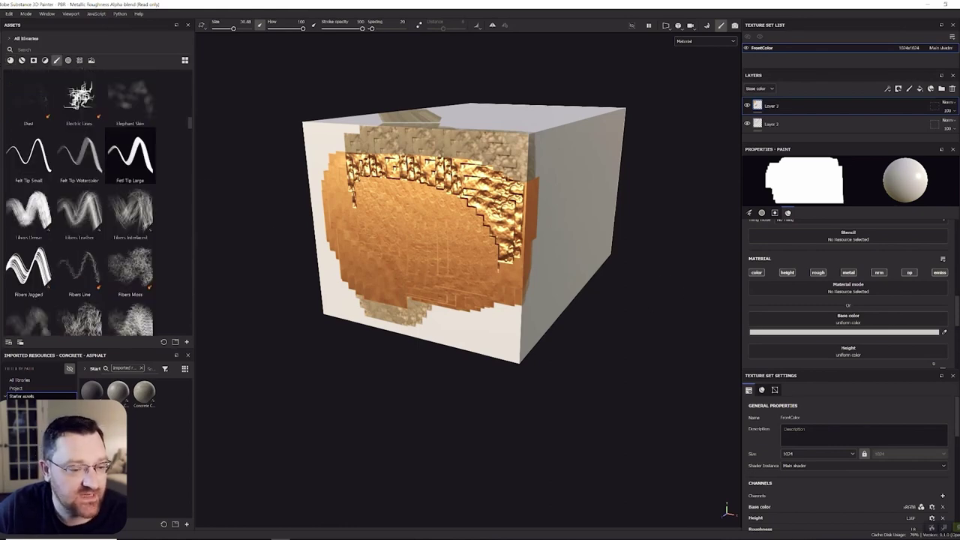
scroll(129, 210, up, 10)
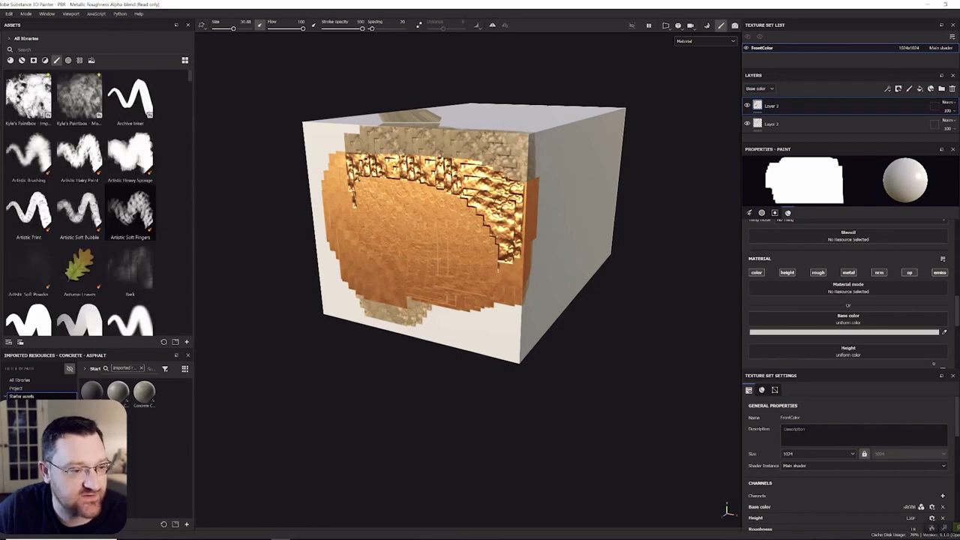
click(79, 97)
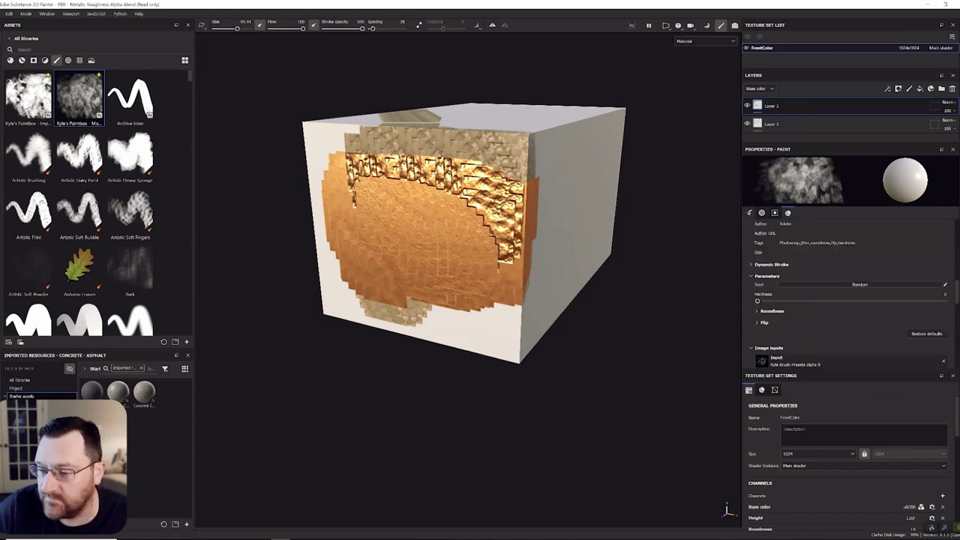
click(749, 213)
scroll(848, 293, down, 5)
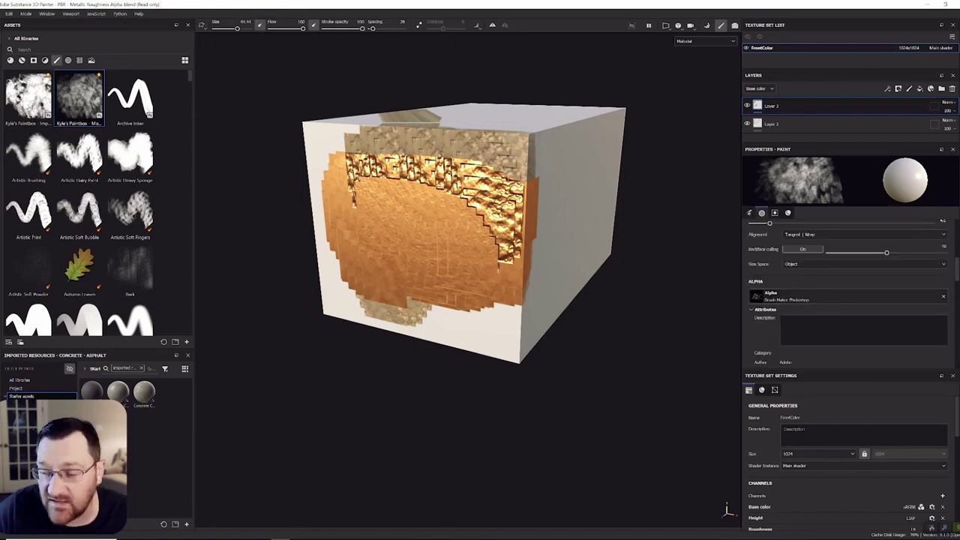
scroll(609, 270, up, 4)
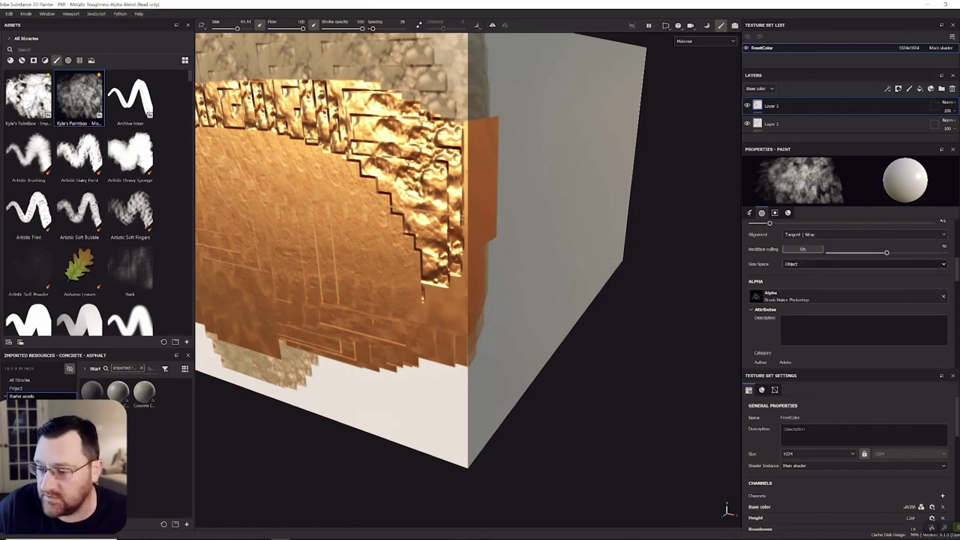
- Set the paint material's base color to bright red (DA0000) and close the color picker
scroll(848, 287, down, 3)
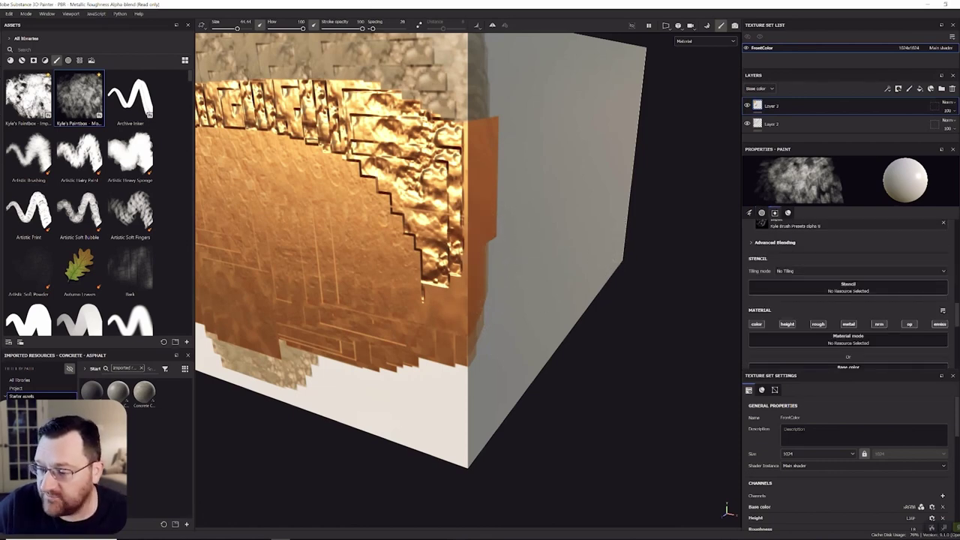
scroll(848, 287, down, 1)
click(848, 292)
click(923, 348)
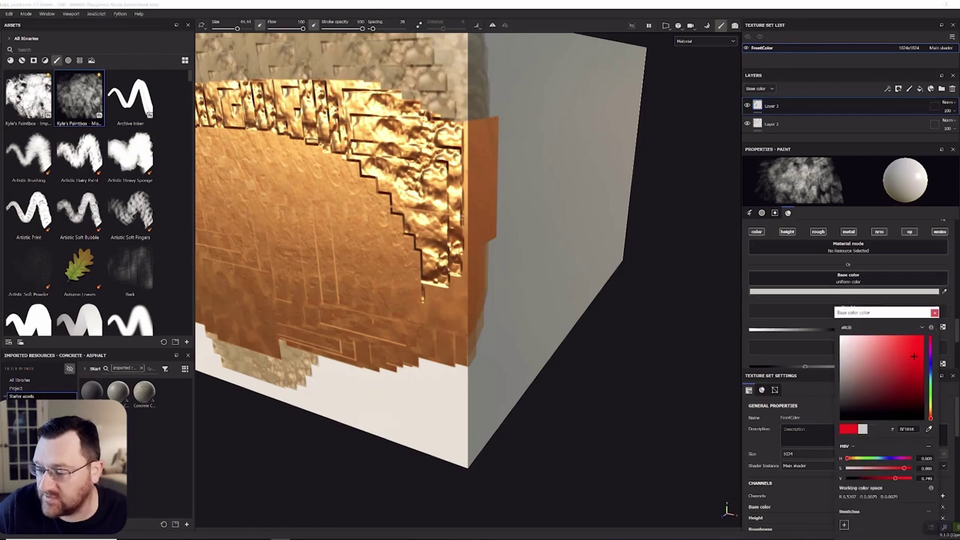
mouse_move(694, 304)
alt+mouse_down()
mouse_move(610, 332)
mouse_move(486, 315)
alt+mouse_up()
shift+right_drag(686, 150, 600, 150)
scroll(440, 139, up, 2)
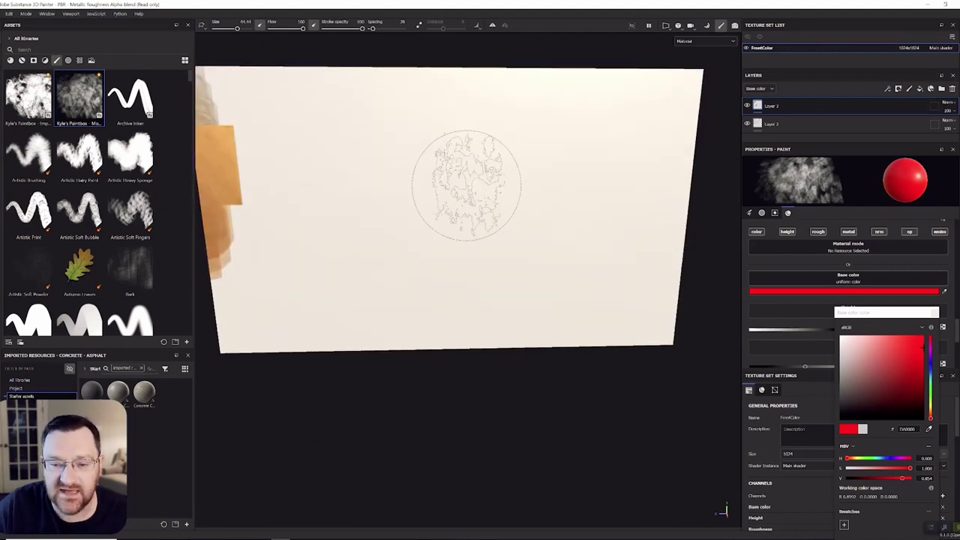
scroll(450, 181, up, 2)
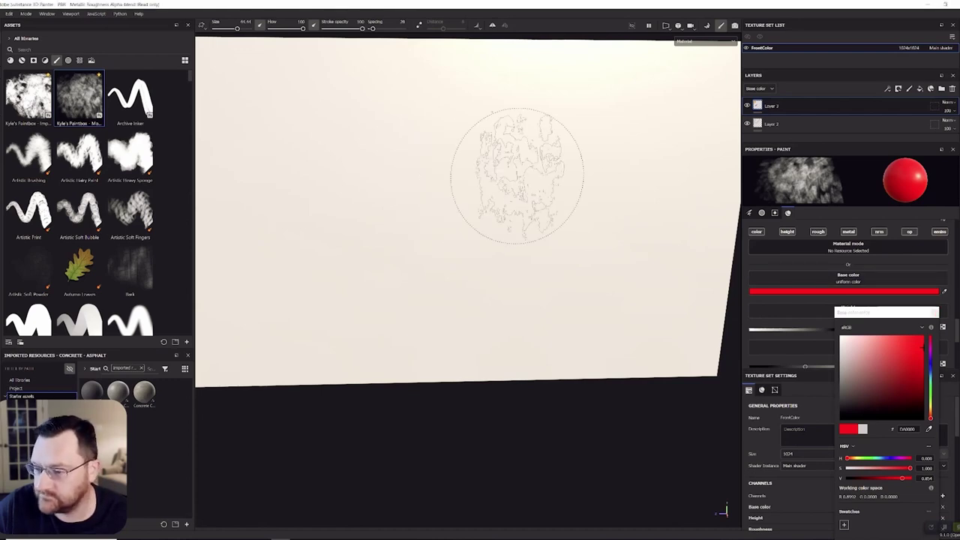
click(935, 313)
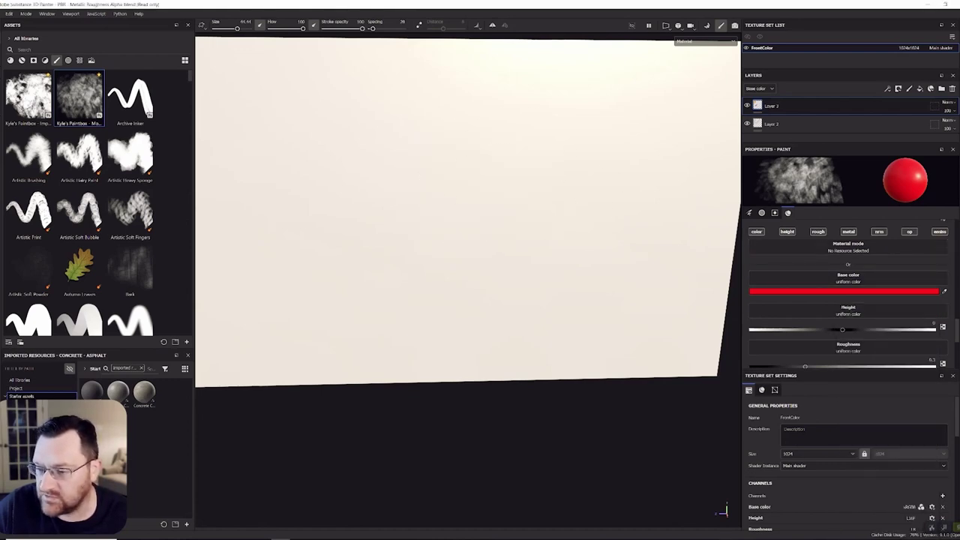
- Paint a broad mottled red area across the middle of the box's blank side face with the Kyle's Paintbox brush
click(757, 232)
mouse_move(493, 155)
mouse_down()
mouse_move(514, 108)
mouse_move(448, 182)
mouse_move(443, 148)
mouse_move(383, 165)
mouse_move(503, 255)
mouse_move(540, 218)
mouse_move(508, 219)
mouse_up()
scroll(457, 236, up, 3)
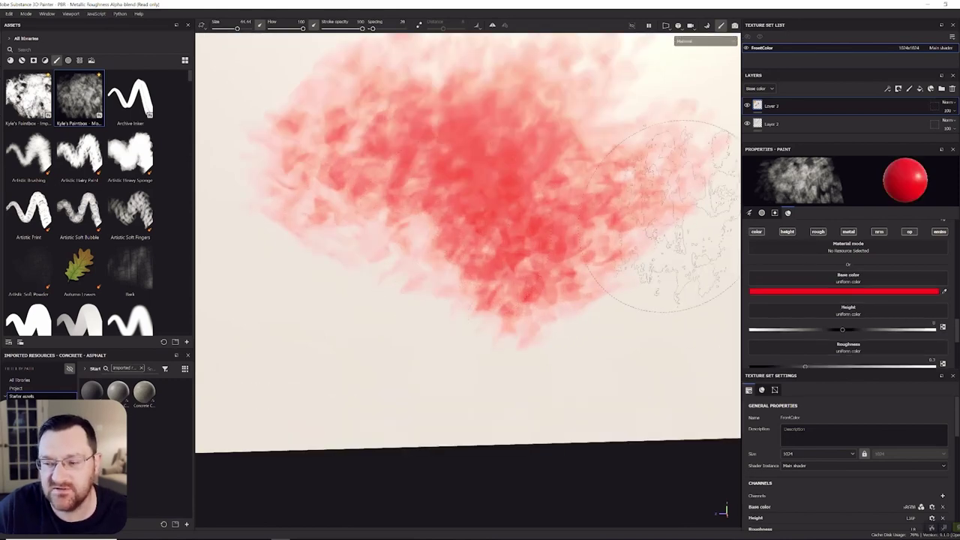
scroll(634, 210, down, 1)
drag(330, 154, 282, 172)
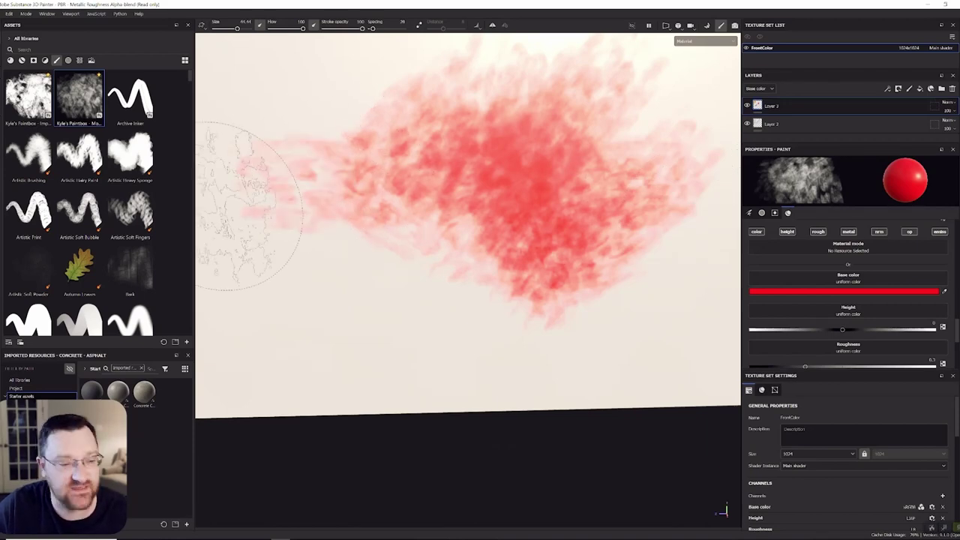
- Load the Charcoal Full Frame brush and paint a solid red patch beside the mottled area on the side face
scroll(79, 187, down, 5)
click(29, 135)
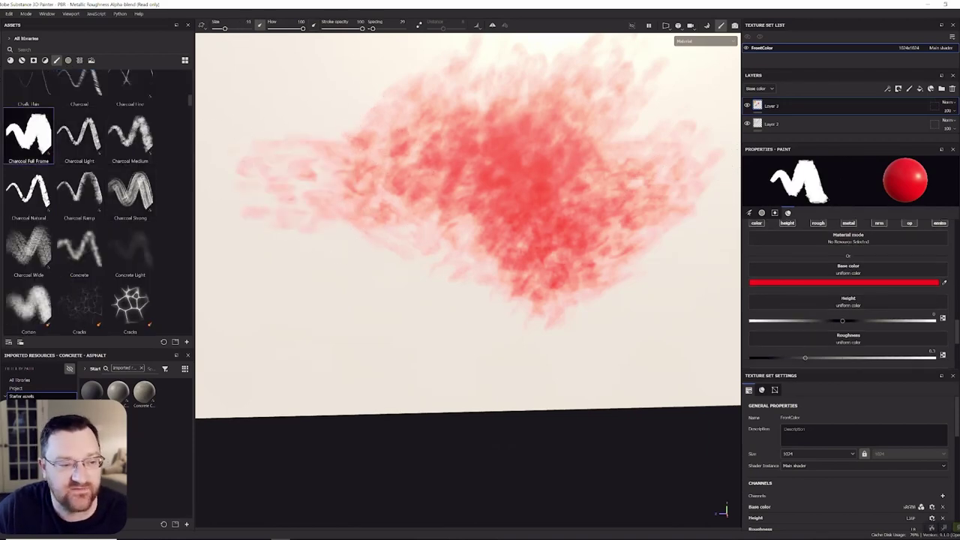
mouse_move(360, 236)
mouse_down()
mouse_move(383, 263)
mouse_move(342, 259)
mouse_move(323, 218)
mouse_up()
- Load the fine Cracks brush and paint faint red cracks just below the solid red patch
click(79, 304)
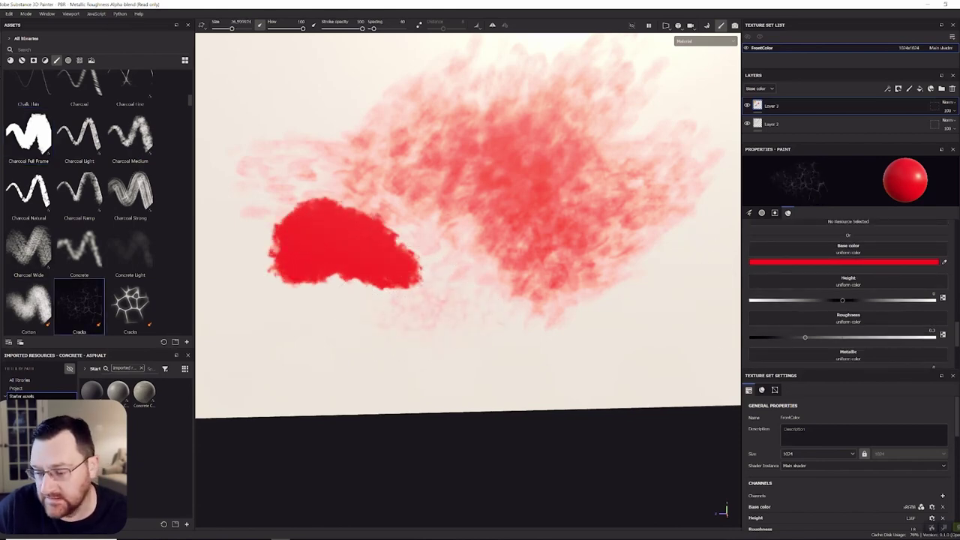
mouse_move(510, 231)
alt+right_down()
mouse_move(437, 199)
mouse_move(317, 318)
alt+right_up()
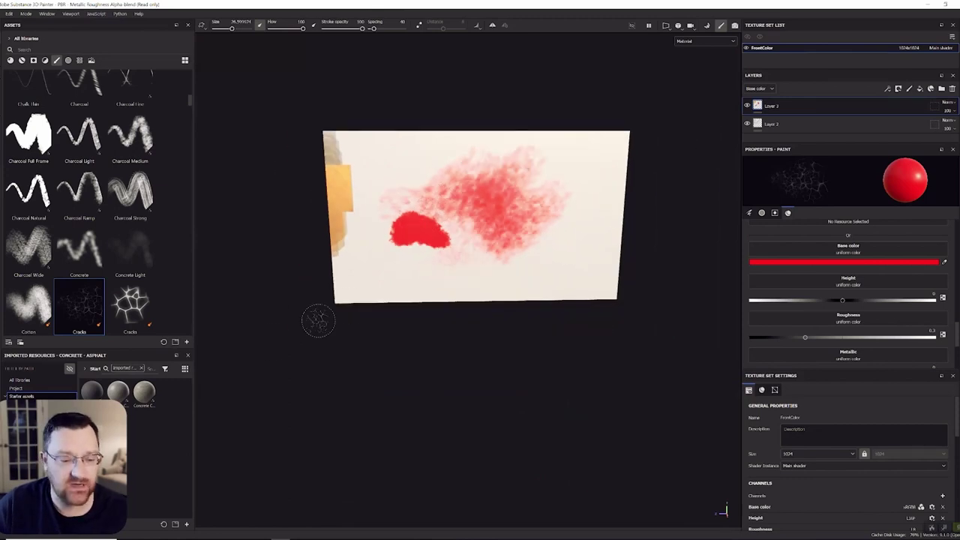
alt+right_drag(281, 373, 324, 330)
scroll(300, 392, up, 1)
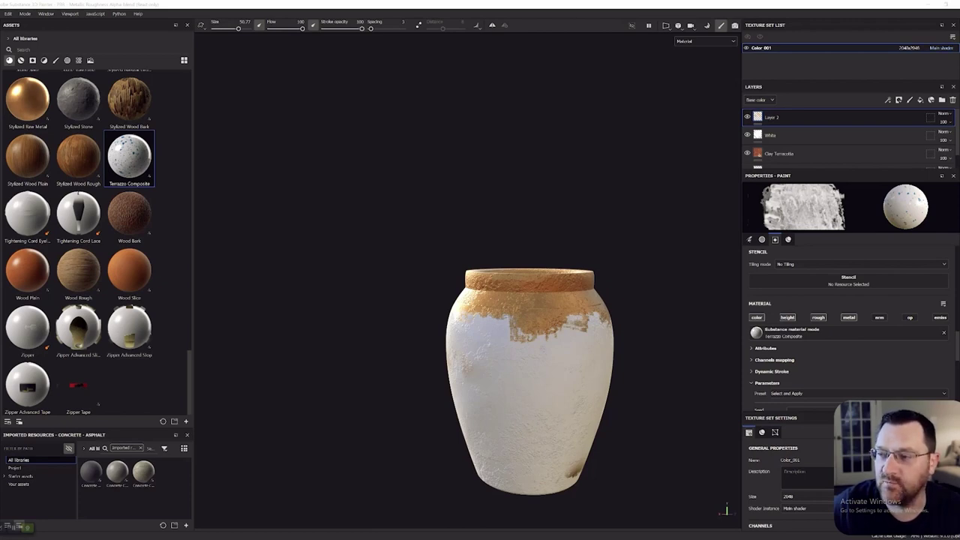
- Open the display settings, place them in the empty viewport area beside the vase, and show the environment settings
click(959, 40)
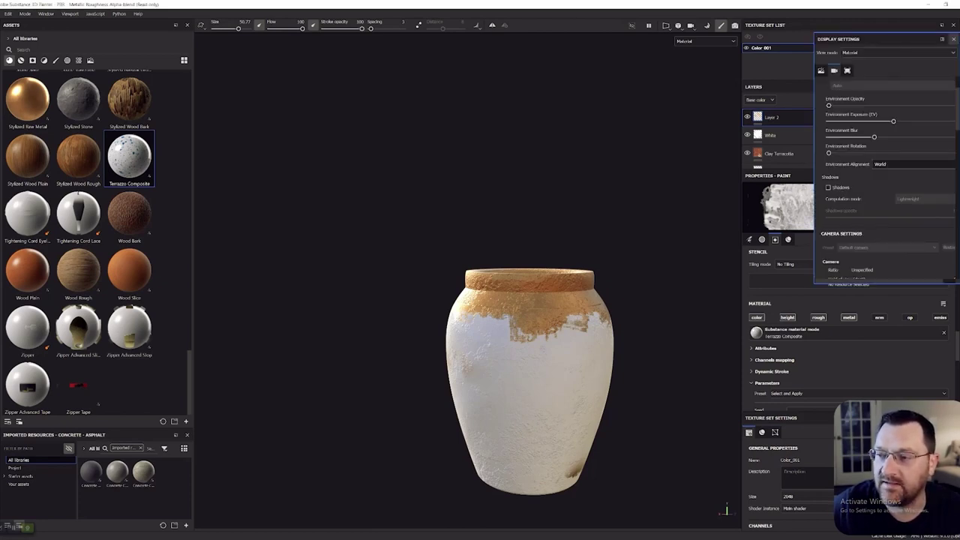
mouse_move(917, 39)
mouse_down()
mouse_move(756, 55)
mouse_move(435, 57)
mouse_move(368, 162)
mouse_move(343, 128)
mouse_up()
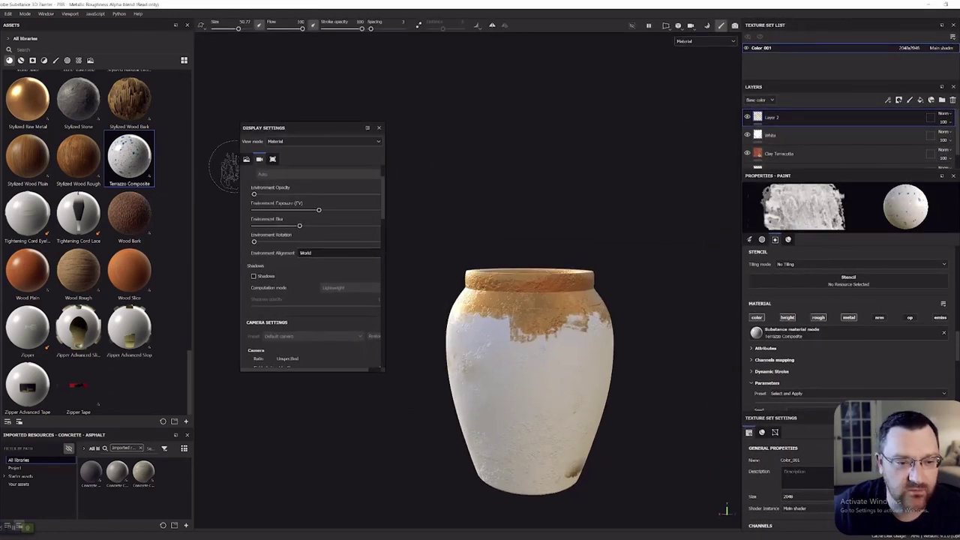
click(246, 159)
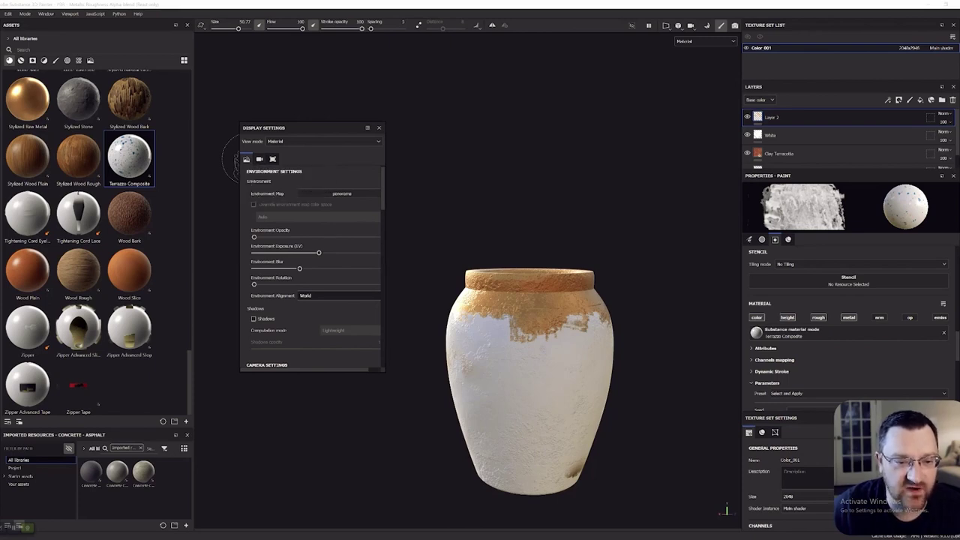
- Review the available environment maps without changing the current one, and list the environment alignment options
click(342, 194)
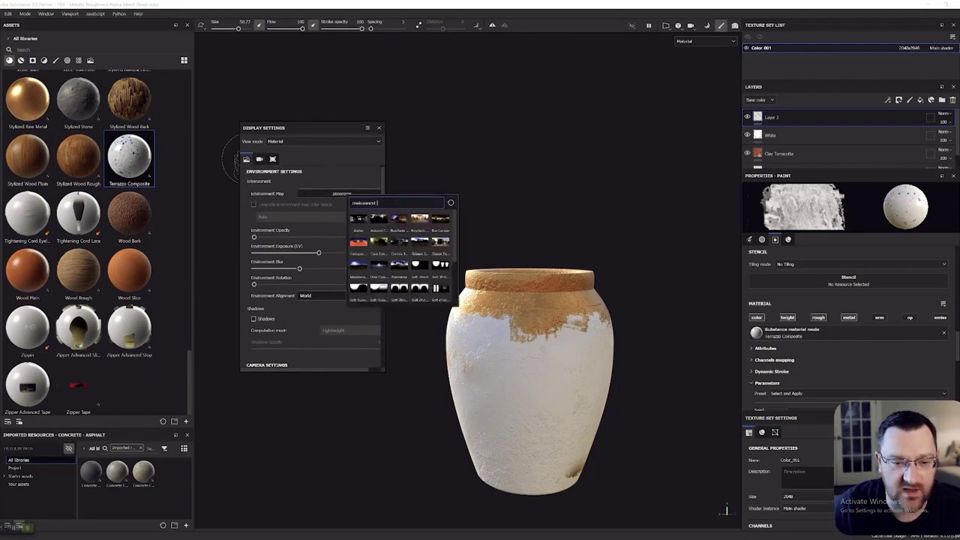
key(Escape)
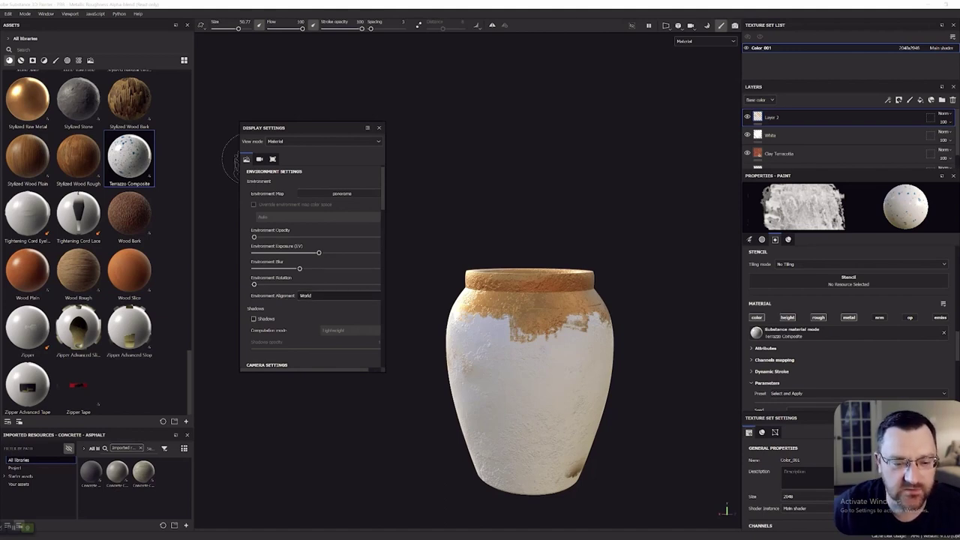
click(339, 296)
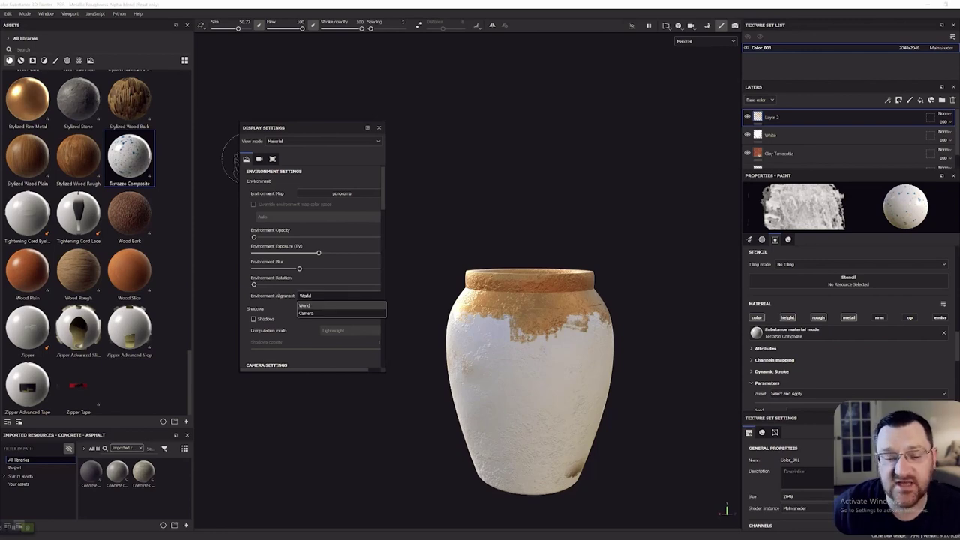
- Set the environment alignment to Camera and close the display settings
click(306, 313)
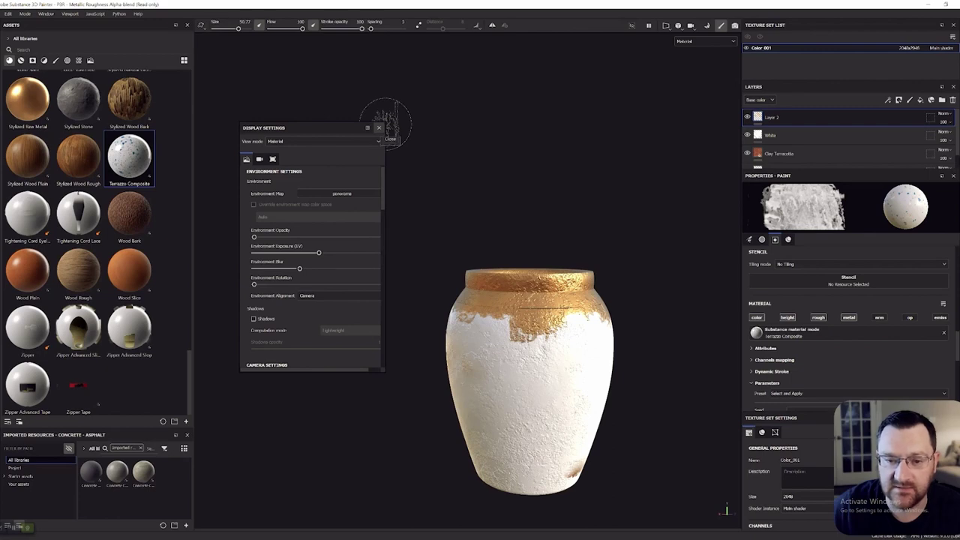
click(380, 128)
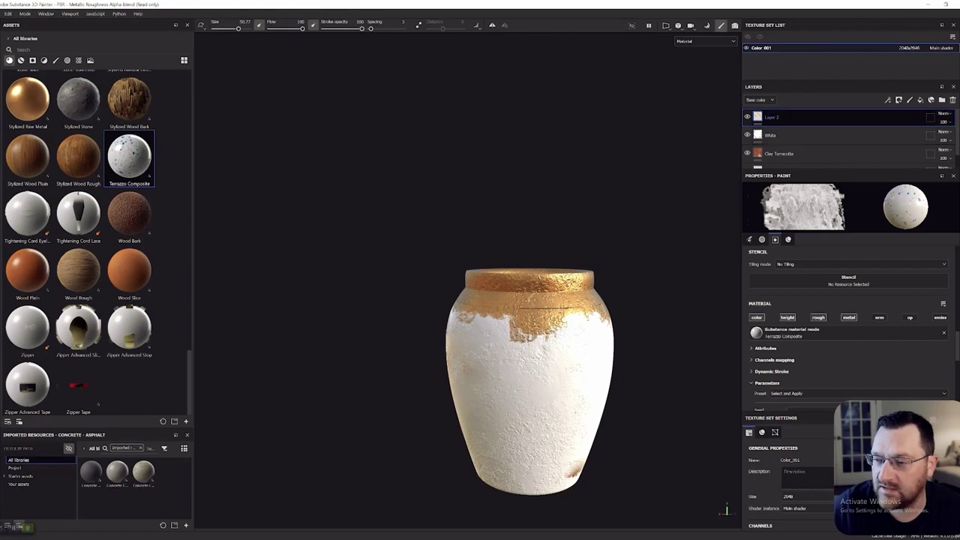
- Rename the topmost layer, Layer 2, as Gold
double_click(772, 118)
text(Gold)
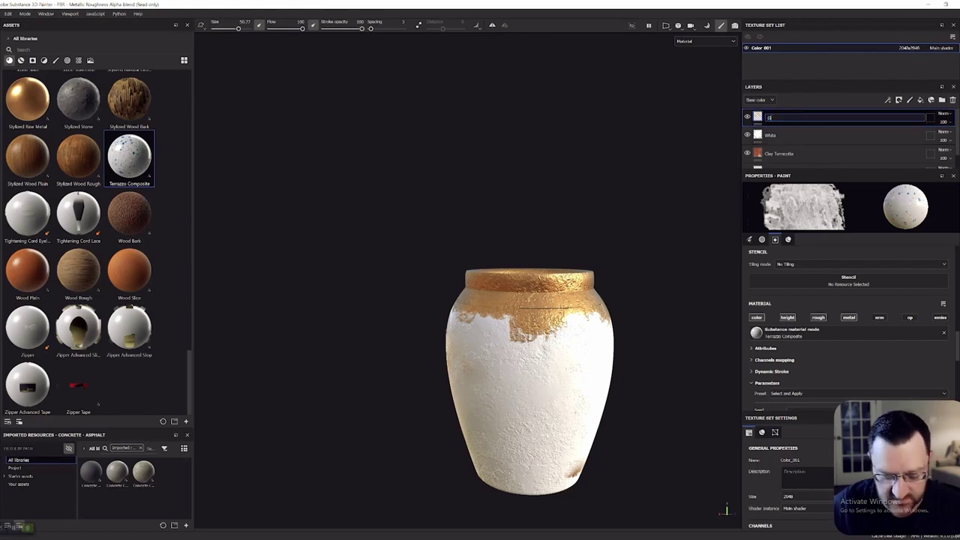
key(Return)
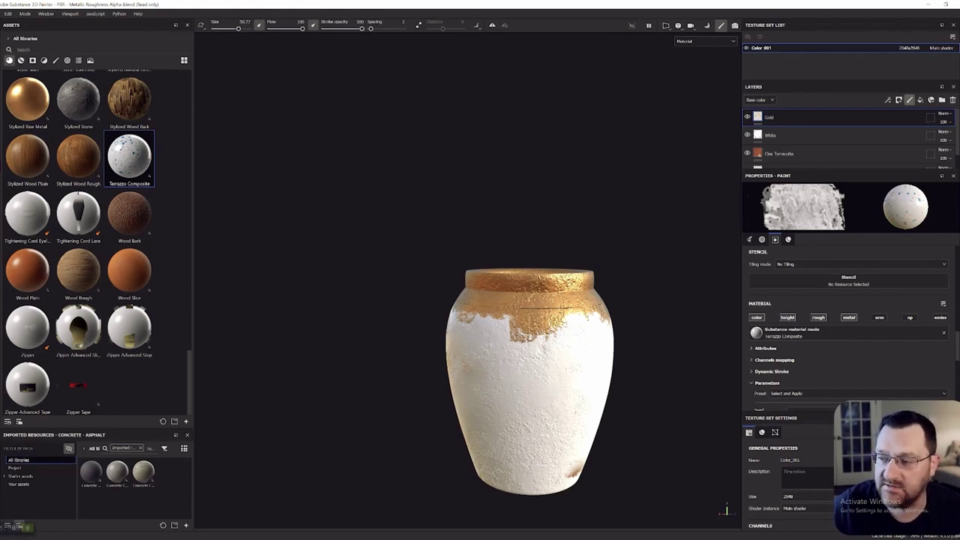
- Add two new paint layers above the Gold layer
click(910, 100)
click(910, 100)
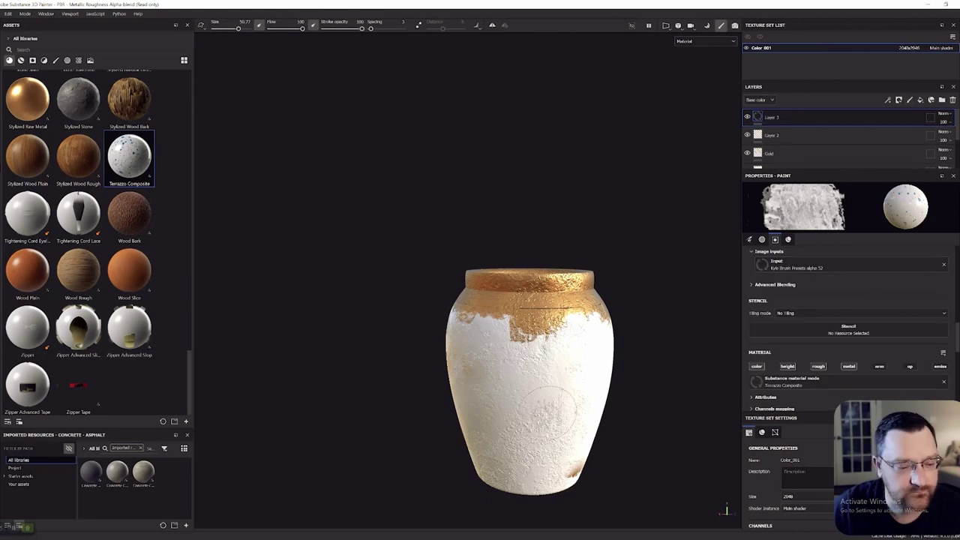
scroll(701, 373, up, 1)
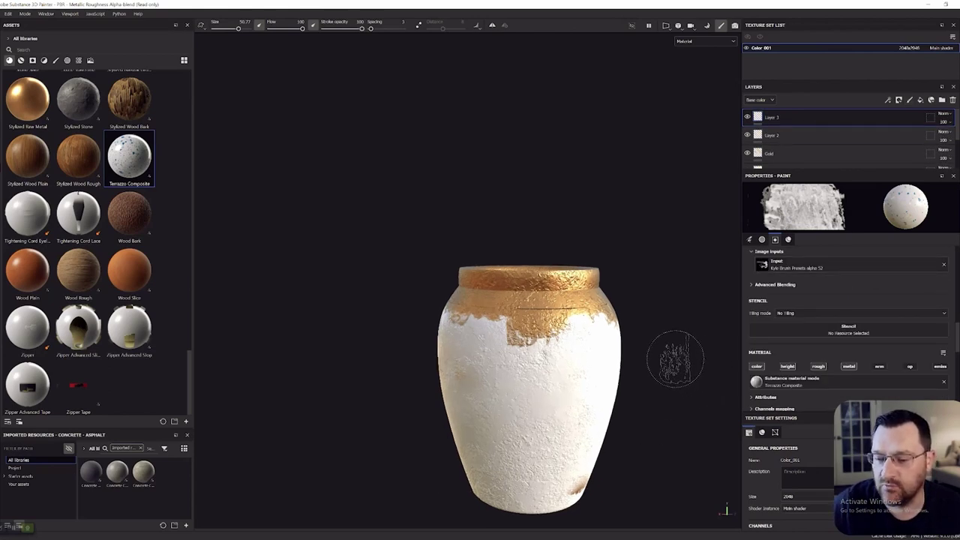
scroll(674, 357, up, 1)
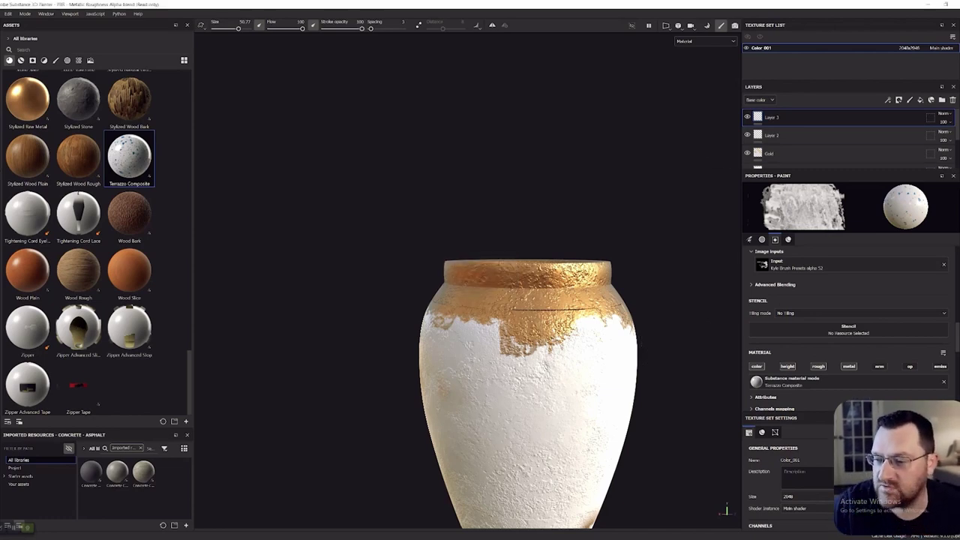
- Choose the second Kyle's Paintbox brush, the softer mottled one, from the brush library
click(55, 60)
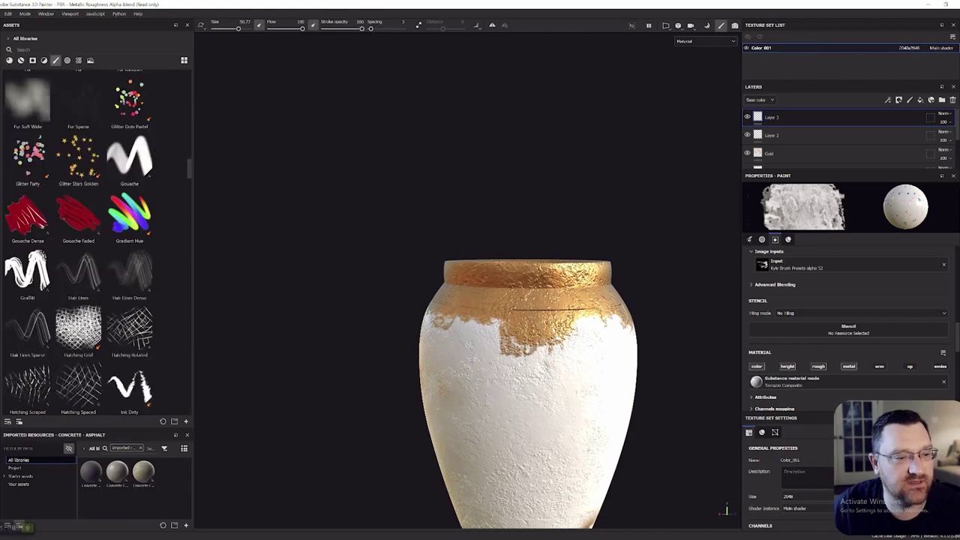
scroll(96, 240, up, 10)
scroll(79, 225, up, 6)
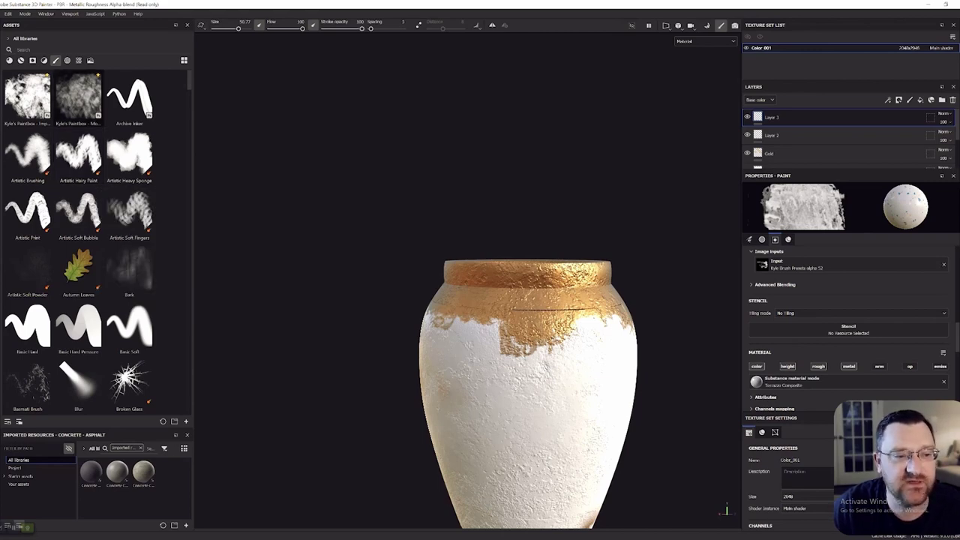
mouse_move(79, 96)
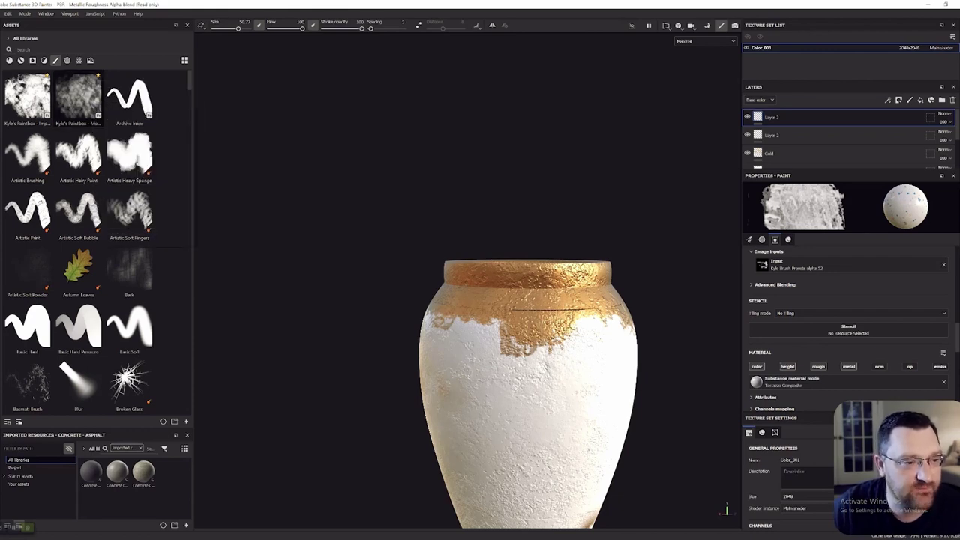
click(79, 96)
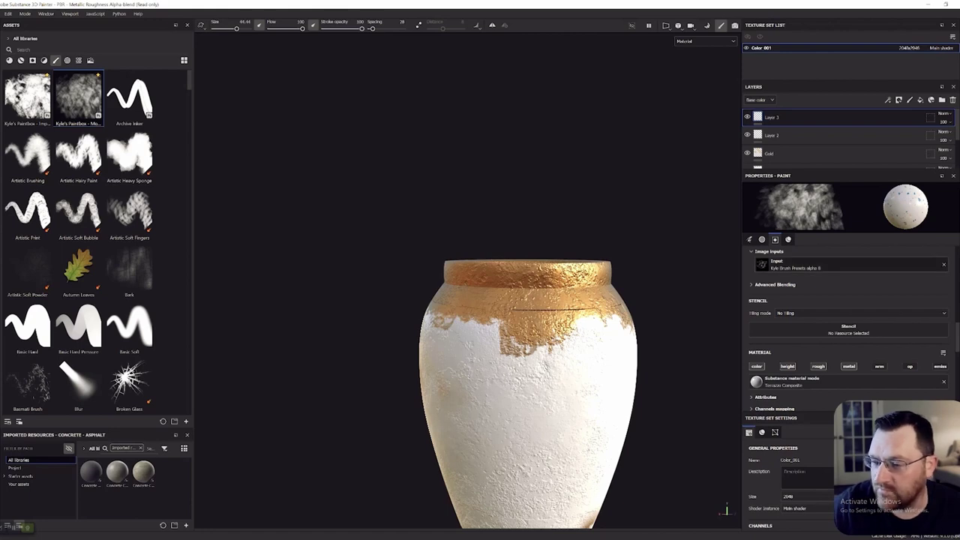
- Remove the Terrazzo Composite material from the brush and set its roughness to 0
scroll(862, 264, down, 2)
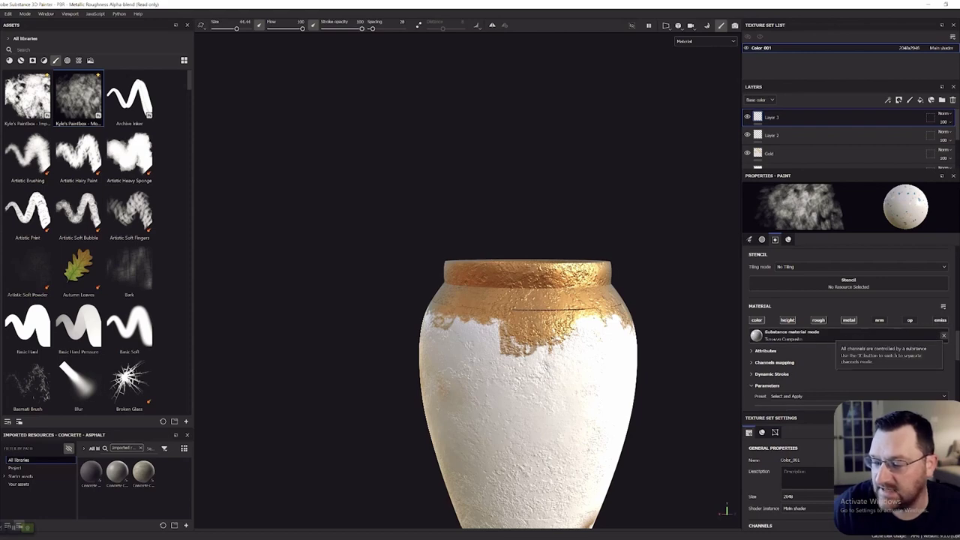
click(944, 336)
scroll(847, 330, down, 3)
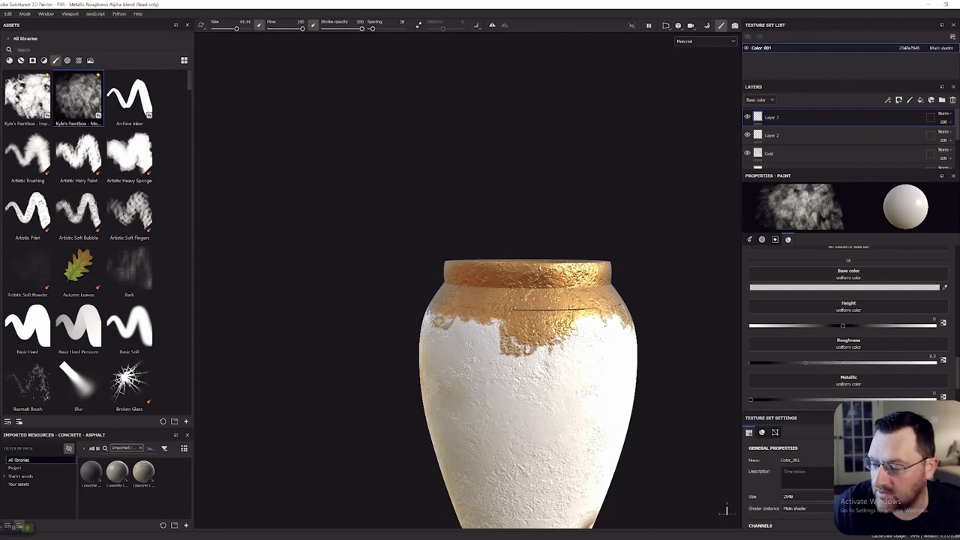
double_click(932, 356)
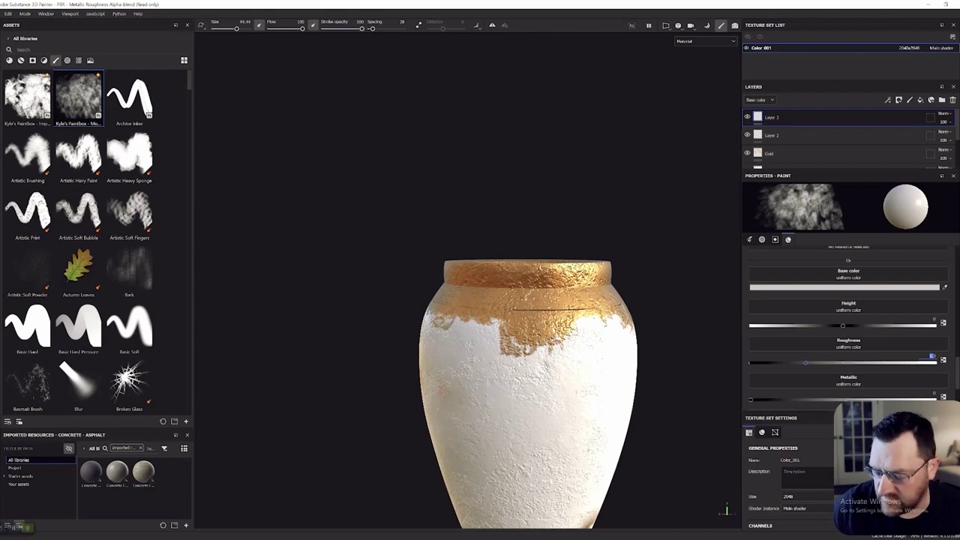
text(0)
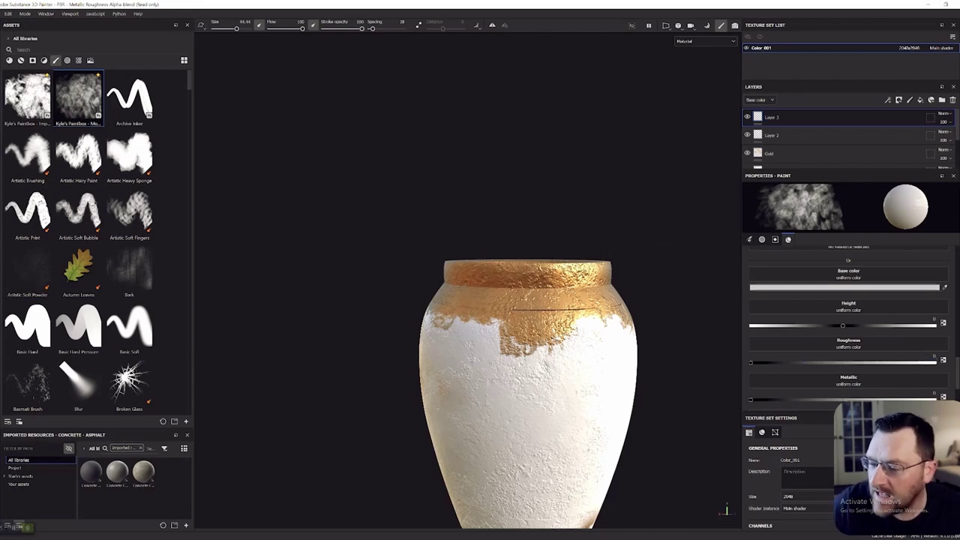
scroll(849, 330, down, 2)
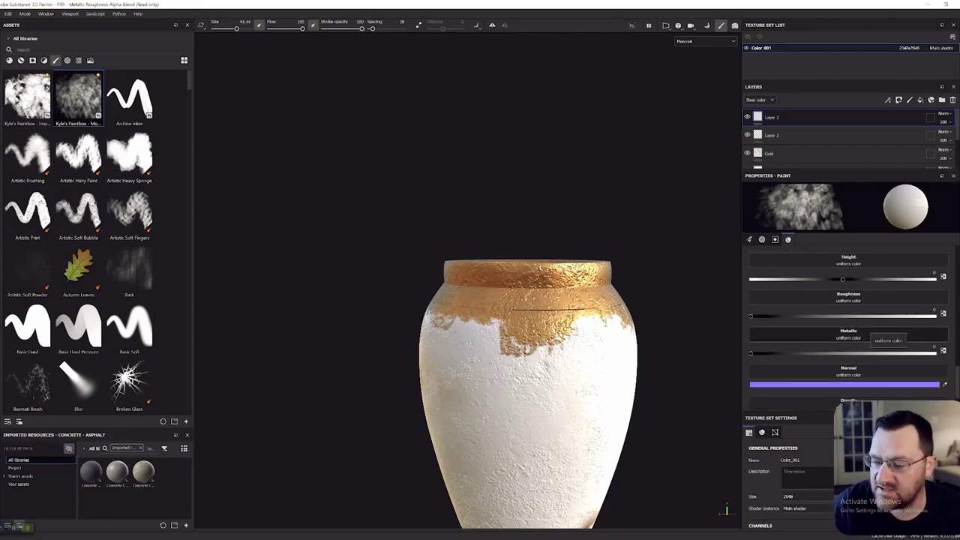
- Open the brush's base color for editing and set its hue to blue, about 0.539
scroll(849, 330, up, 3)
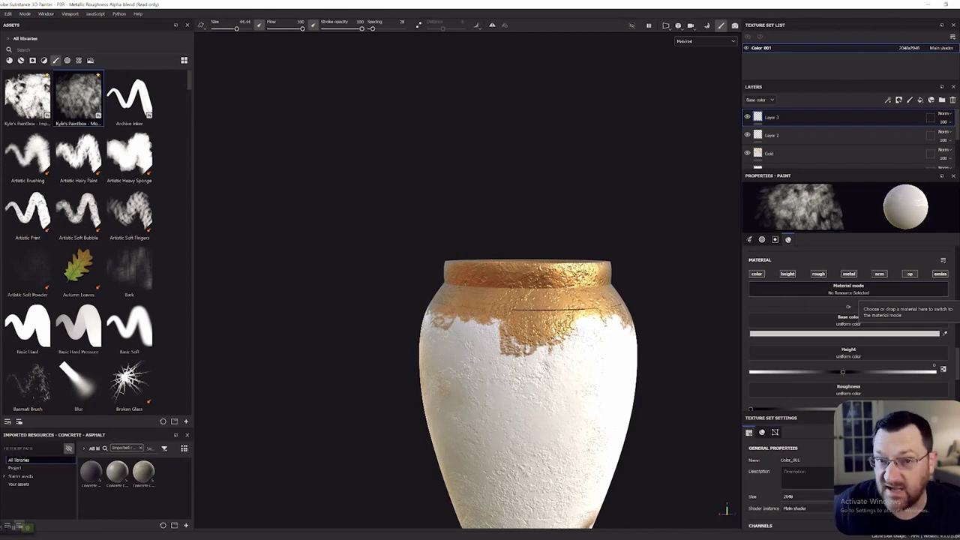
click(849, 321)
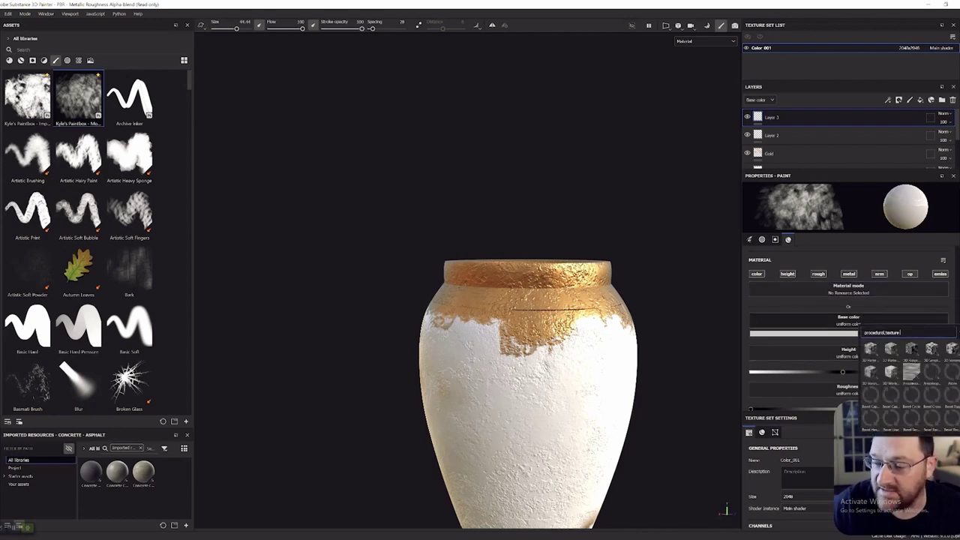
click(839, 334)
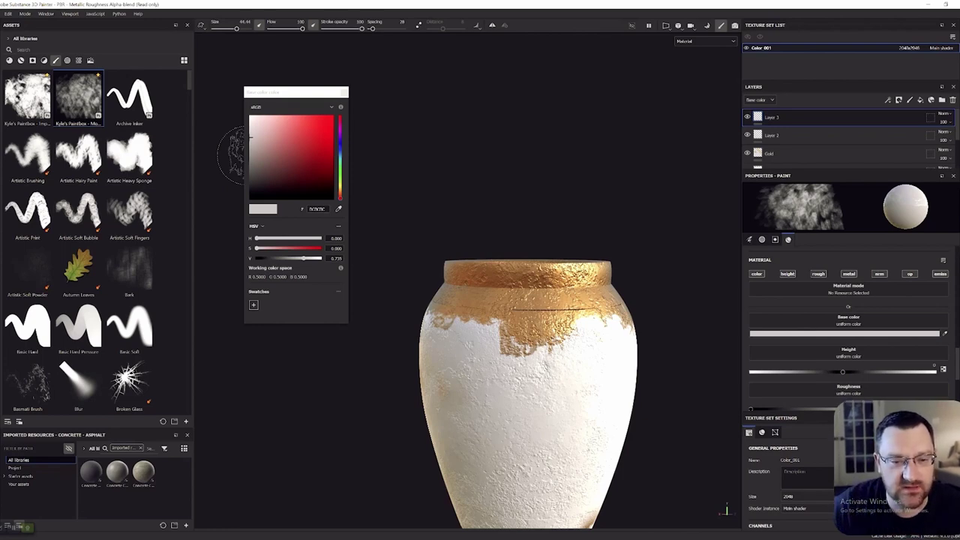
click(339, 154)
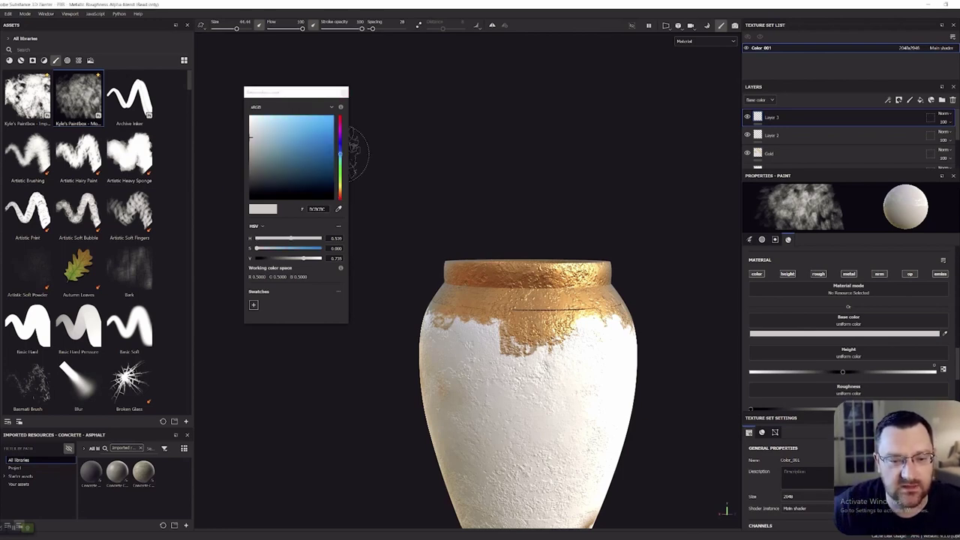
- Paint a test stroke with the grey base color across the upper front of the vase body
scroll(630, 210, down, 3)
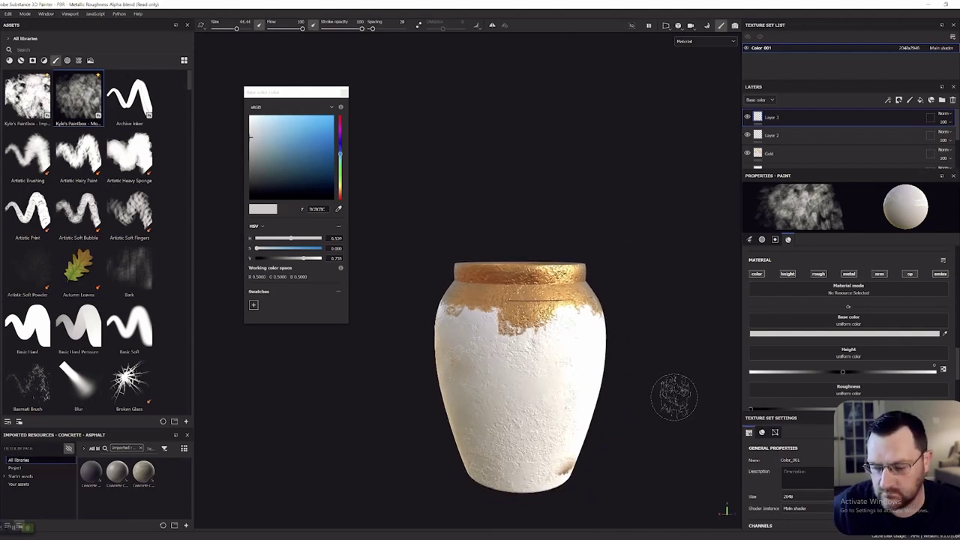
scroll(660, 322, up, 4)
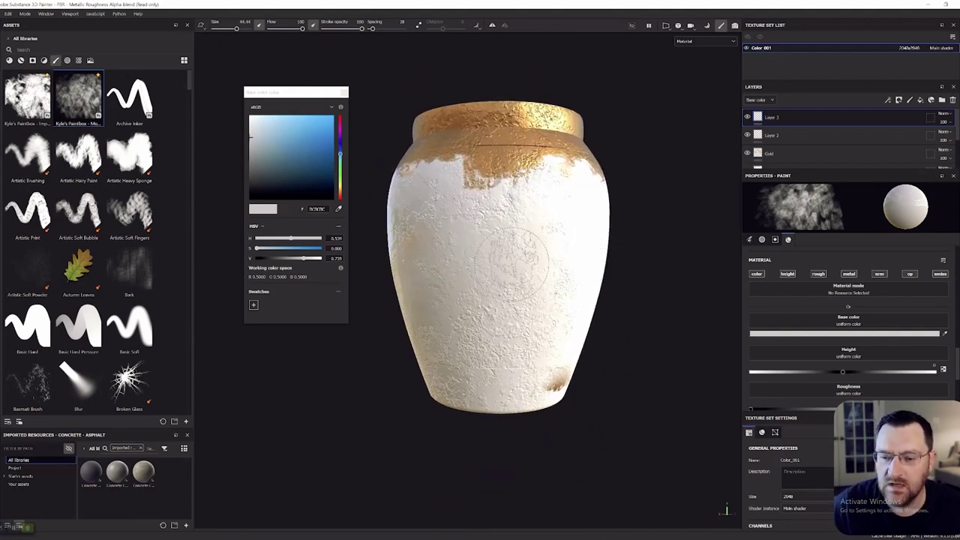
mouse_move(493, 253)
mouse_down()
mouse_move(447, 240)
mouse_move(518, 233)
mouse_move(457, 202)
mouse_move(492, 214)
mouse_up()
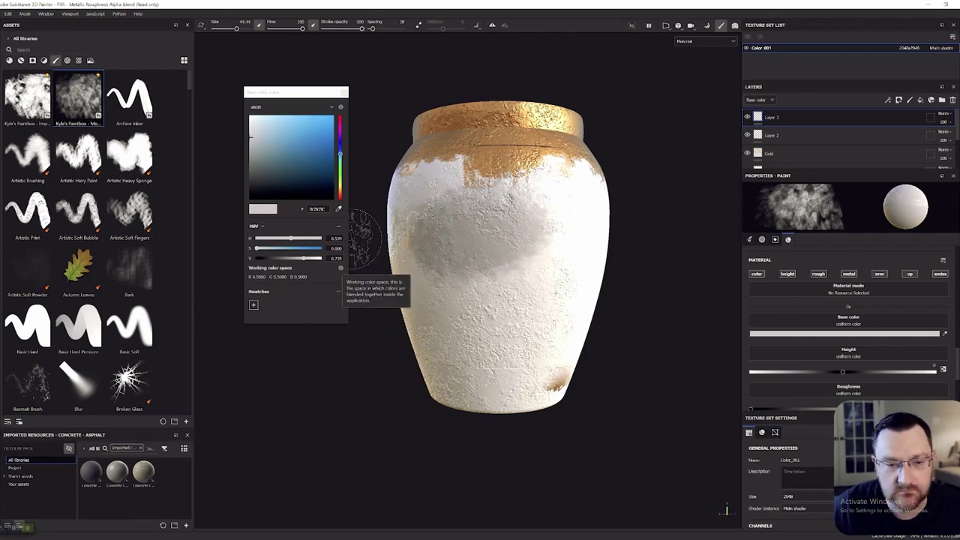
- Set the base color to a medium blue and paint it over most of the vase body, enlarging the brush to size 100
click(315, 144)
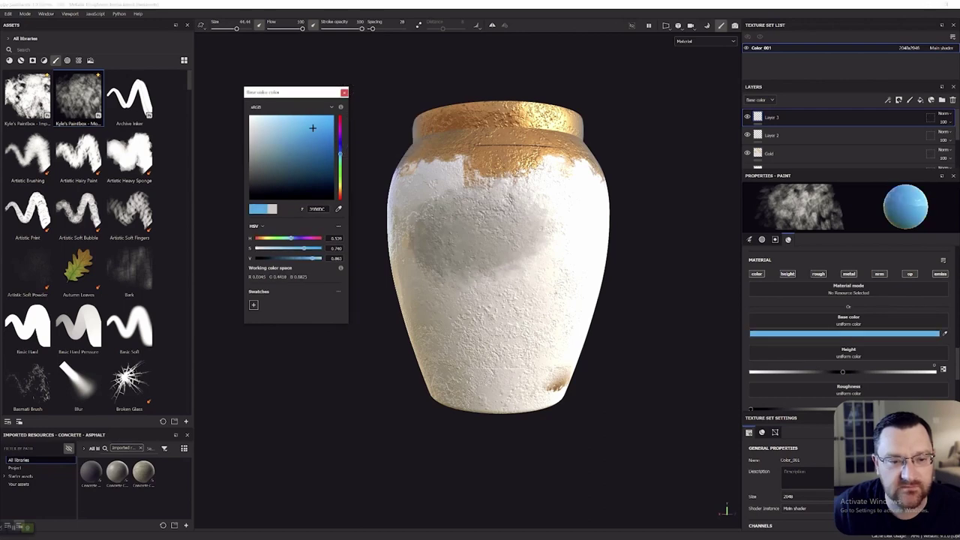
click(344, 92)
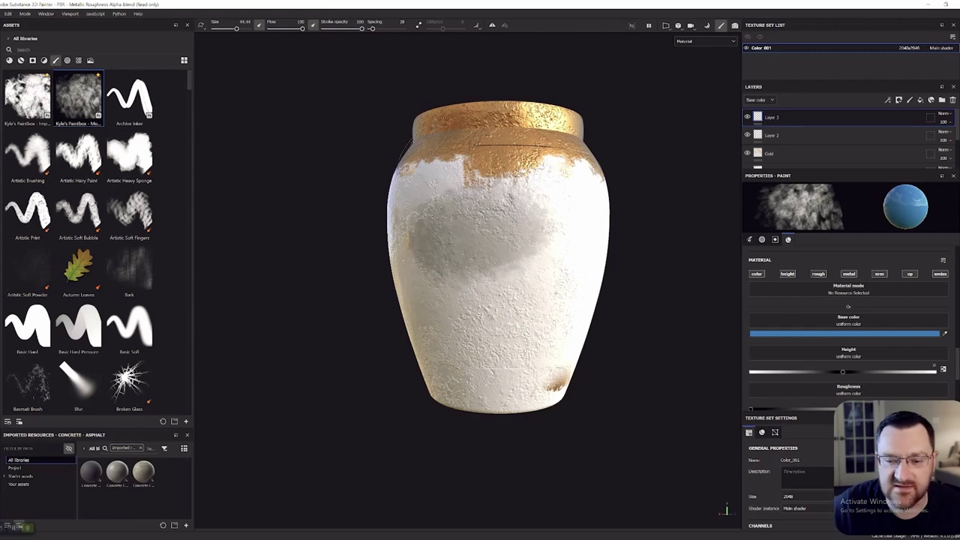
mouse_move(512, 246)
mouse_down()
mouse_move(491, 244)
mouse_move(540, 236)
mouse_move(454, 237)
mouse_move(431, 184)
mouse_move(450, 173)
mouse_move(409, 262)
mouse_move(420, 225)
mouse_move(488, 184)
mouse_move(578, 184)
mouse_move(555, 173)
mouse_move(499, 177)
mouse_up()
mouse_move(448, 204)
mouse_down()
mouse_move(454, 165)
mouse_move(429, 171)
mouse_move(424, 201)
mouse_move(514, 300)
mouse_move(581, 224)
mouse_up()
mouse_move(581, 210)
mouse_down()
mouse_move(574, 247)
mouse_move(577, 217)
mouse_move(480, 345)
mouse_move(450, 300)
mouse_move(549, 316)
mouse_move(458, 331)
mouse_move(488, 360)
mouse_move(443, 295)
mouse_move(559, 315)
mouse_move(579, 353)
mouse_move(511, 331)
mouse_up()
key(bracketright)
key(bracketright)
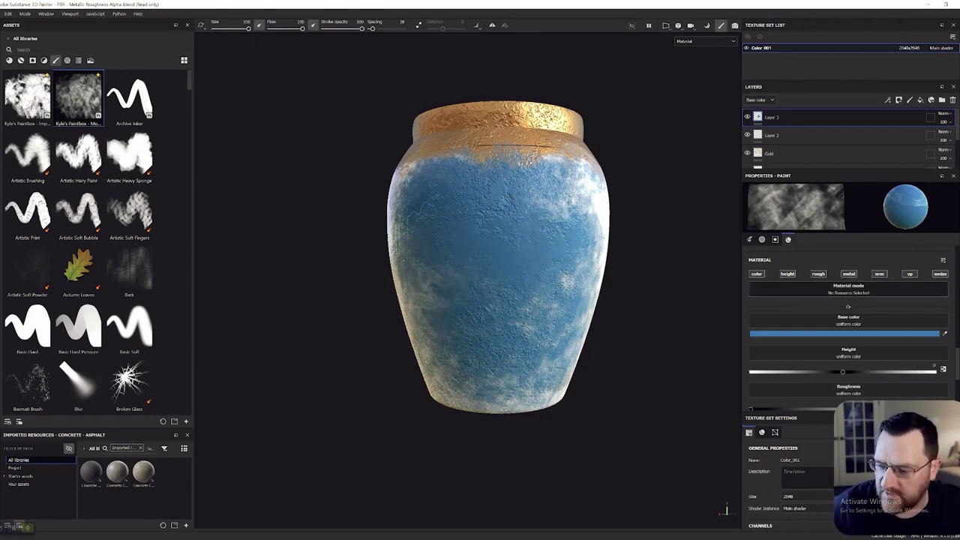
- Darken the base color to a deep blue and paint it over the lower half of the vase body
click(844, 333)
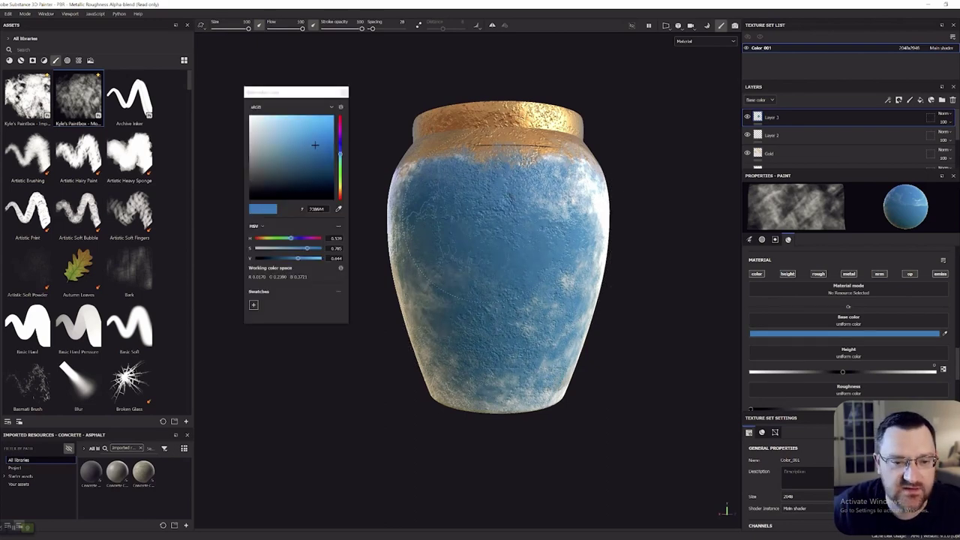
drag(314, 145, 304, 165)
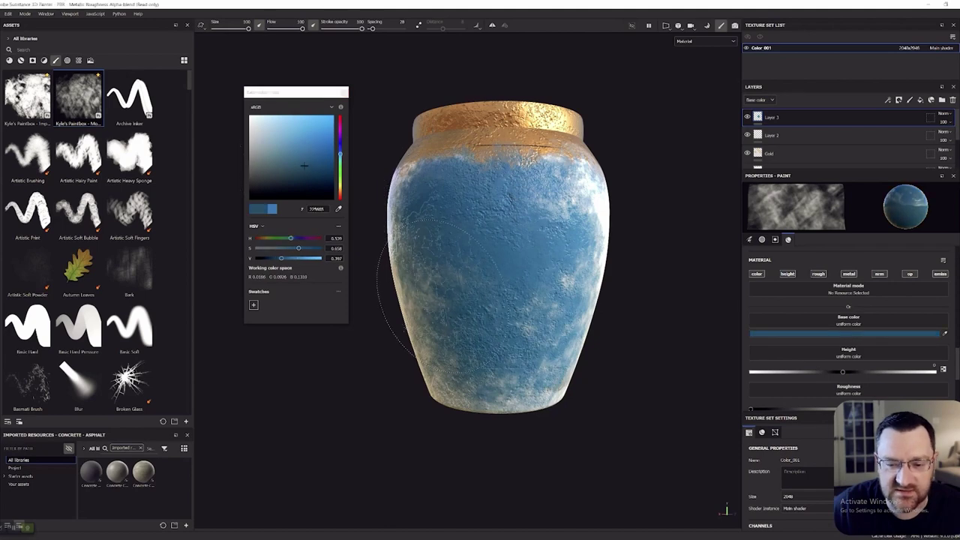
mouse_move(467, 296)
mouse_down()
mouse_move(480, 307)
mouse_move(443, 345)
mouse_move(495, 247)
mouse_move(546, 325)
mouse_move(443, 338)
mouse_move(559, 375)
mouse_move(500, 395)
mouse_up()
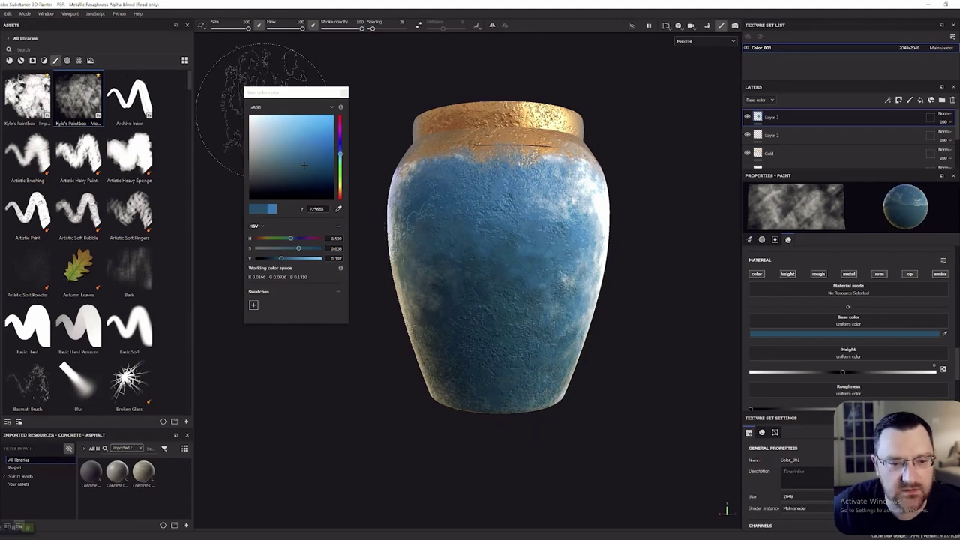
- Change the base color to a dark teal green and paint it over the vase's lower right side and base
click(340, 158)
click(313, 168)
mouse_move(576, 307)
mouse_down()
mouse_move(574, 292)
mouse_move(541, 334)
mouse_up()
drag(504, 397, 530, 390)
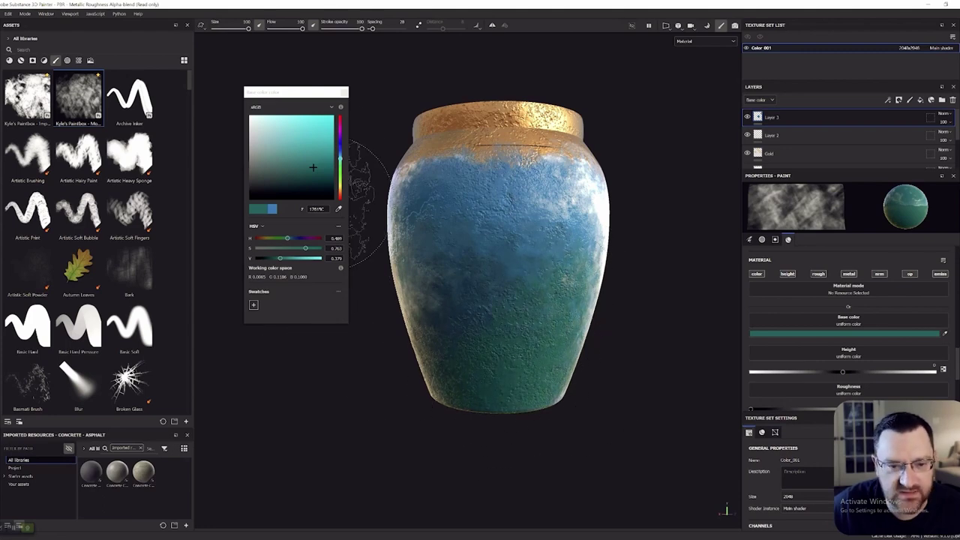
- Set the base color to a very dark teal and shade the bottom of the vase with it
click(305, 181)
mouse_move(482, 377)
mouse_down()
mouse_move(544, 397)
mouse_move(444, 418)
mouse_move(457, 390)
mouse_up()
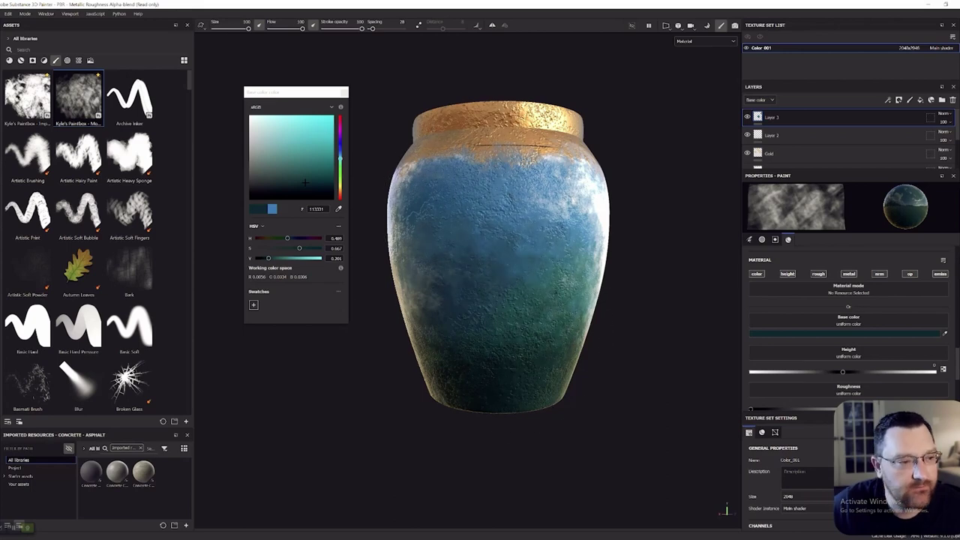
- Switch to the first Kyle's Paintbox brush, try a dark stroke on the vase's upper right side, and undo the stroke
click(30, 97)
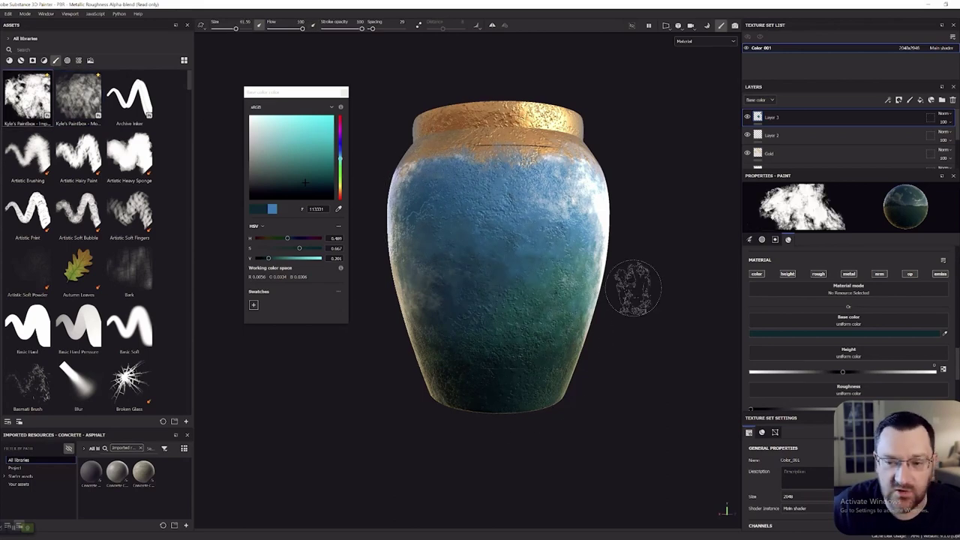
drag(589, 177, 548, 219)
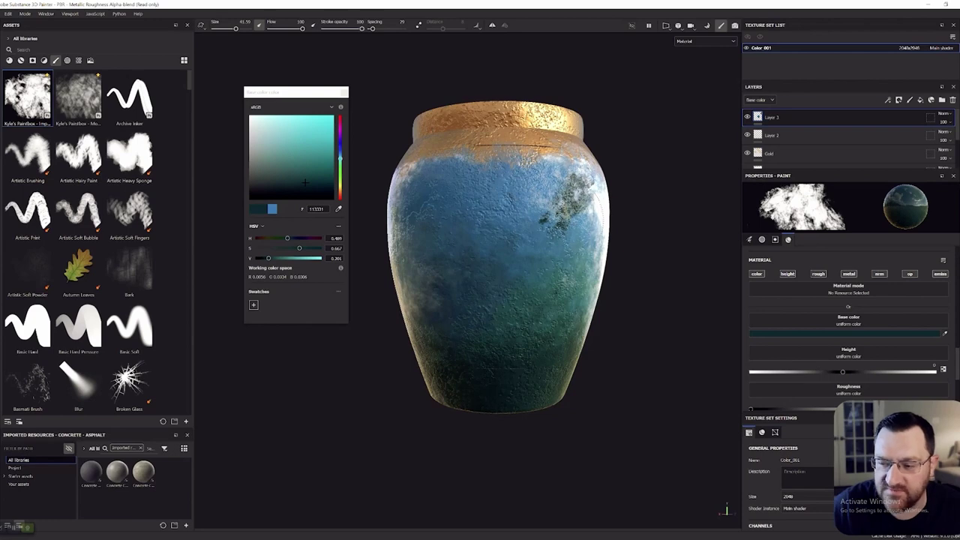
key(ctrl+z)
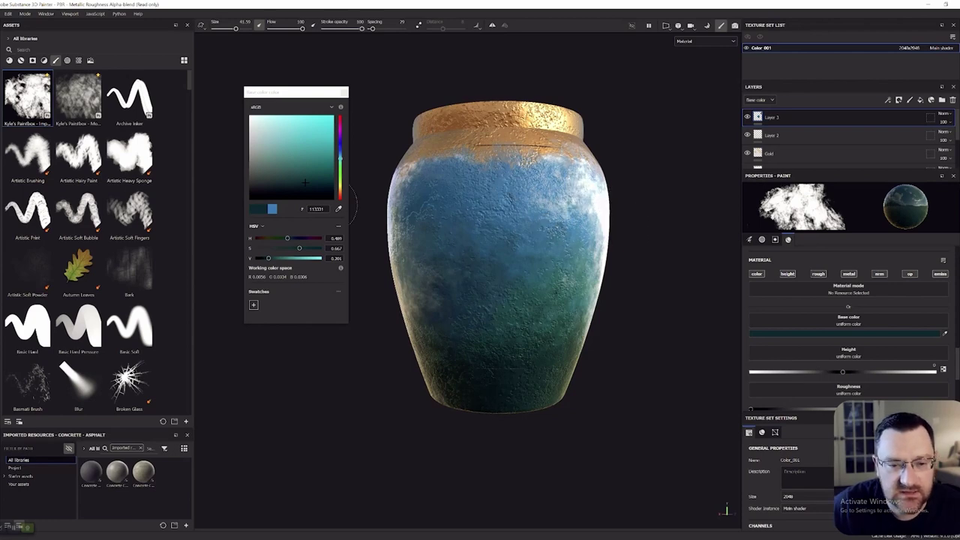
- Set the base color to a lighter teal blue and paint textured patches over the middle of the vase body
click(307, 148)
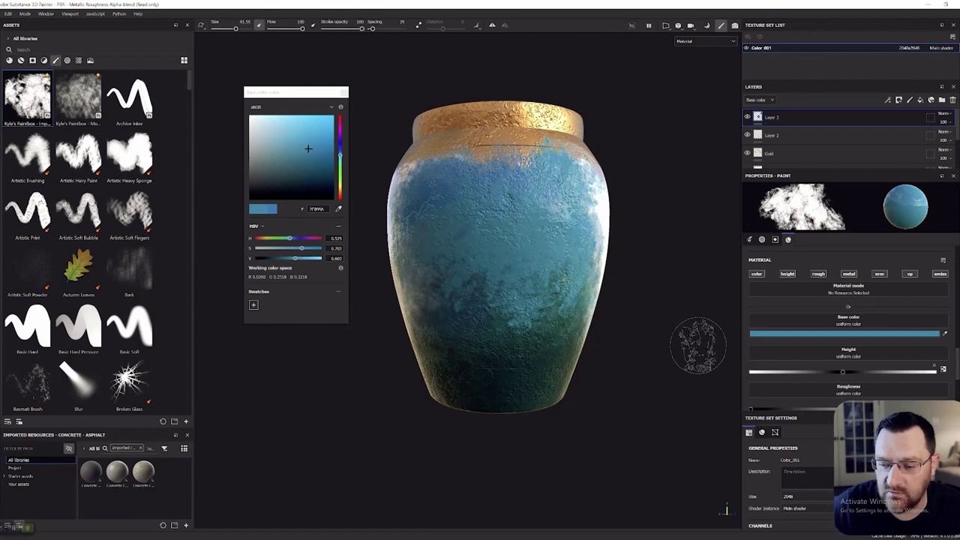
- Set the base color to progressively darker teal and paint it over the vase's white right side and lower body
mouse_move(587, 366)
alt+mouse_down()
mouse_move(526, 367)
mouse_move(563, 348)
alt+mouse_up()
scroll(564, 347, down, 1)
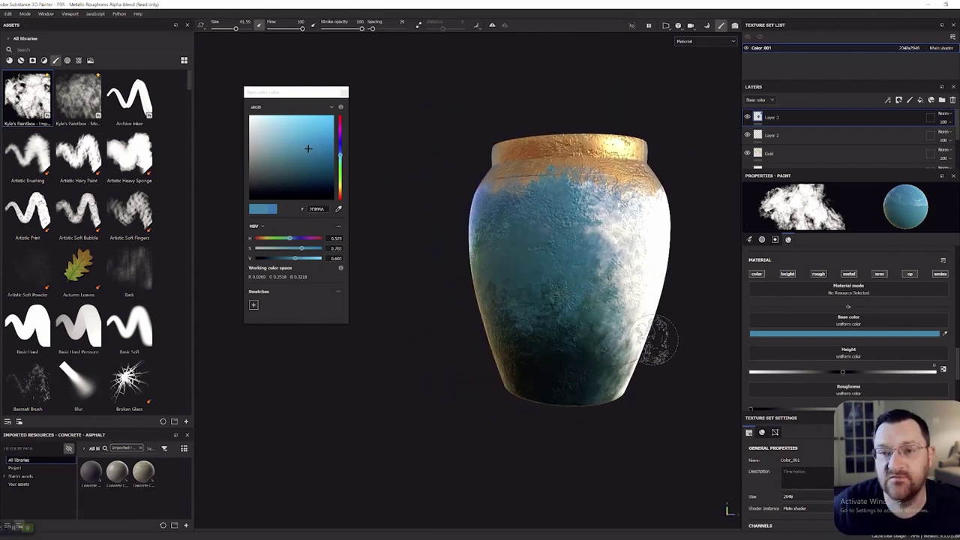
click(308, 152)
drag(308, 151, 295, 161)
mouse_move(563, 259)
mouse_down()
mouse_move(577, 287)
mouse_move(554, 322)
mouse_move(604, 283)
mouse_up()
click(306, 176)
mouse_move(555, 344)
mouse_down()
mouse_move(611, 330)
mouse_move(604, 319)
mouse_move(622, 390)
mouse_move(537, 353)
mouse_up()
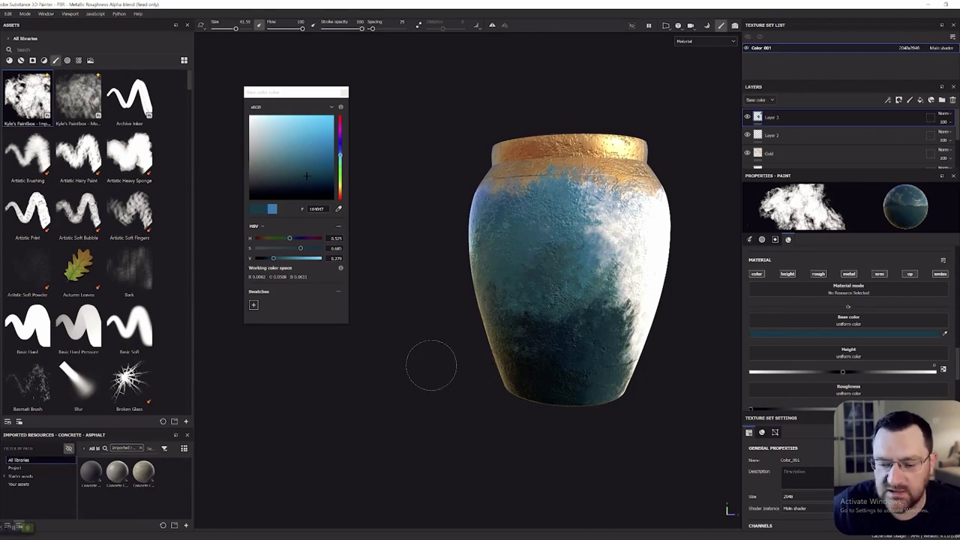
- Shift the dark teal's hue slightly and paint a dark streak up the middle of the vase's blue side
mouse_move(518, 356)
alt+mouse_down()
mouse_move(574, 315)
mouse_move(533, 304)
mouse_move(462, 346)
mouse_move(484, 308)
mouse_move(510, 357)
mouse_move(489, 397)
alt+mouse_up()
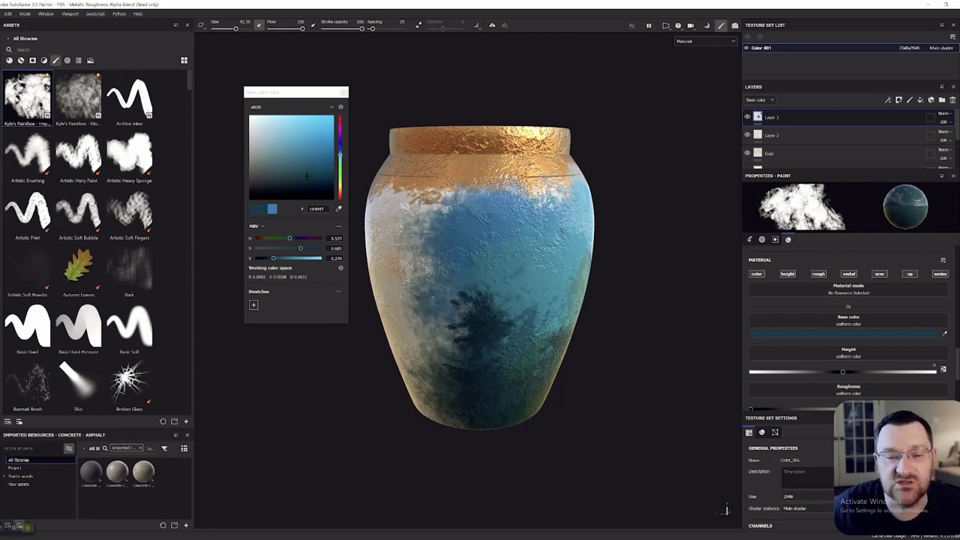
drag(340, 145, 340, 156)
mouse_move(457, 298)
mouse_down()
mouse_move(480, 294)
mouse_move(470, 255)
mouse_up()
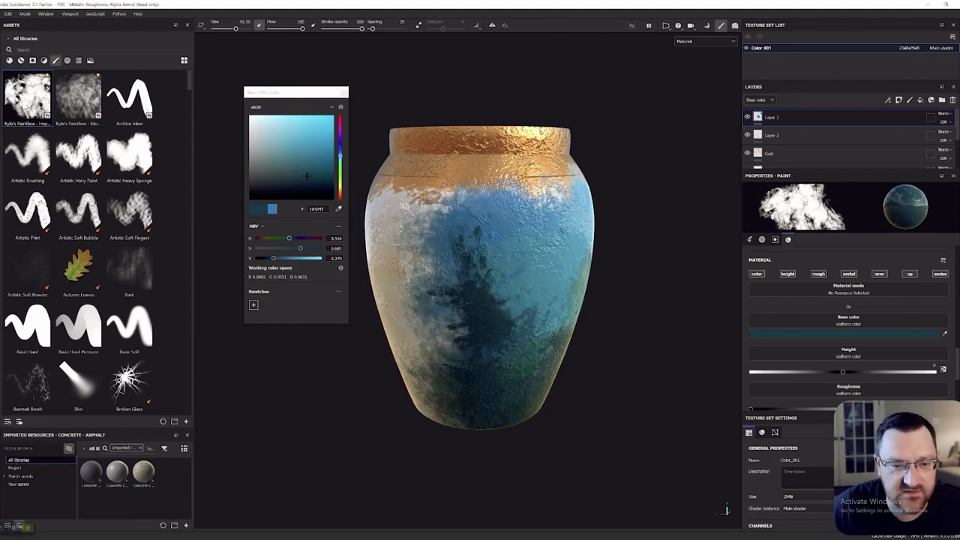
- Set the base color to a lighter teal and blend it over the dark streak and the lower middle of the body
click(301, 149)
drag(499, 314, 459, 243)
mouse_move(454, 301)
mouse_down()
mouse_move(499, 326)
mouse_move(497, 368)
mouse_up()
drag(535, 306, 551, 351)
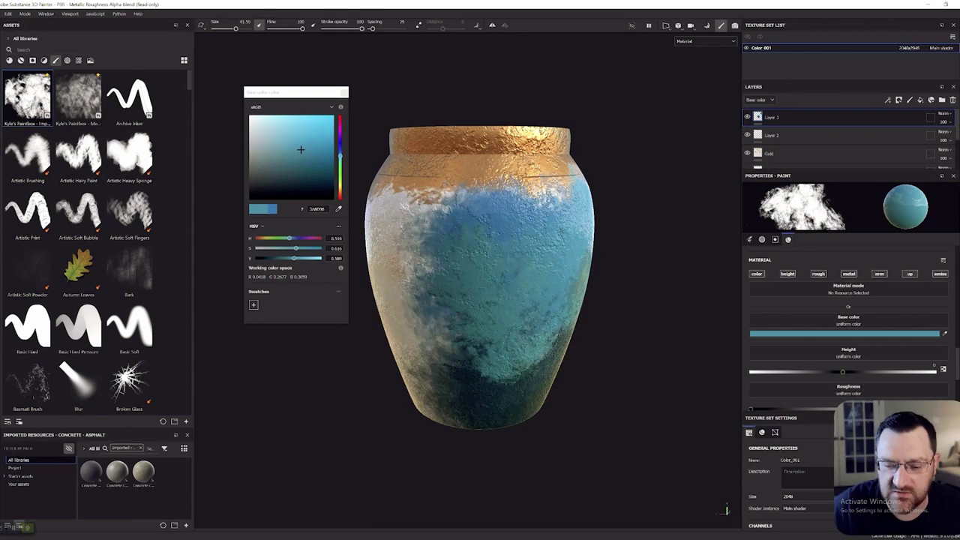
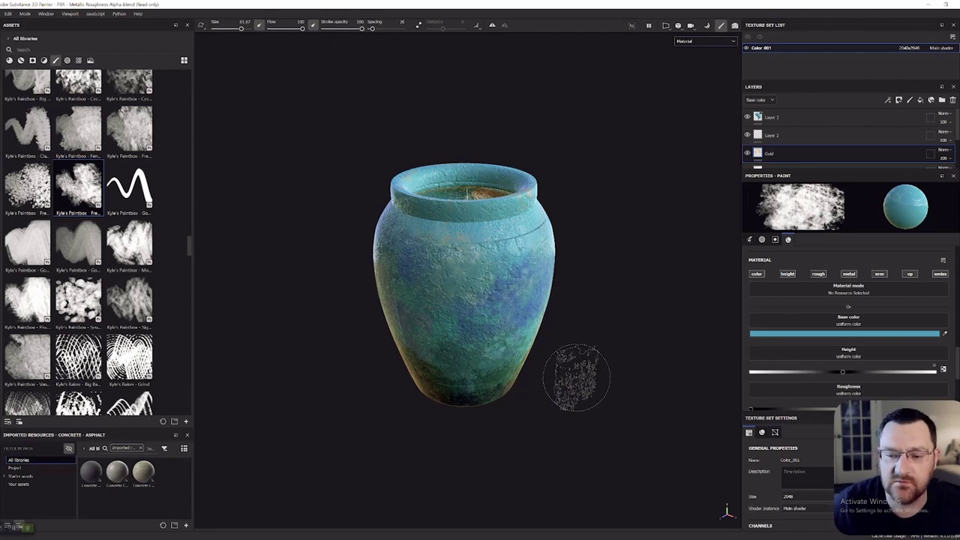
scroll(600, 375, up, 2)
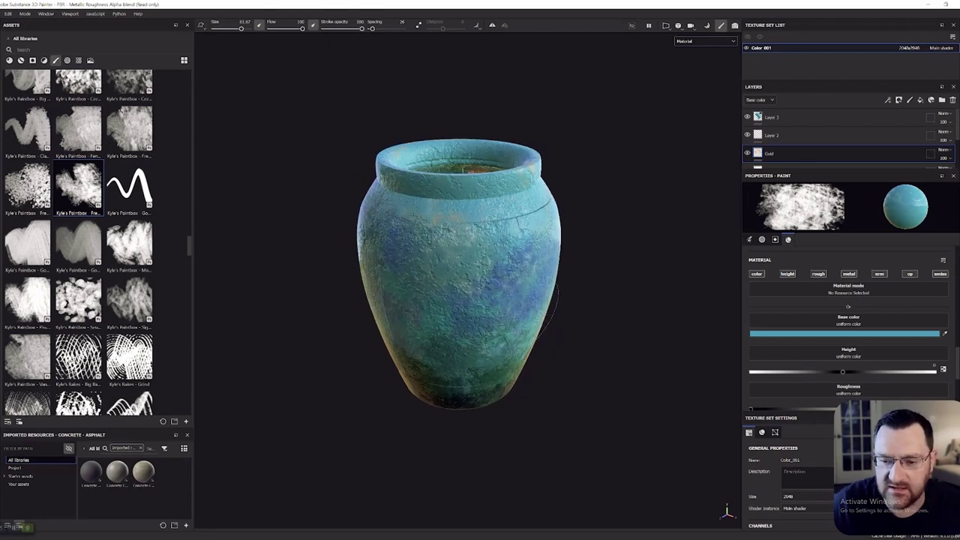
alt+drag(650, 402, 502, 207)
alt+drag(568, 166, 578, 338)
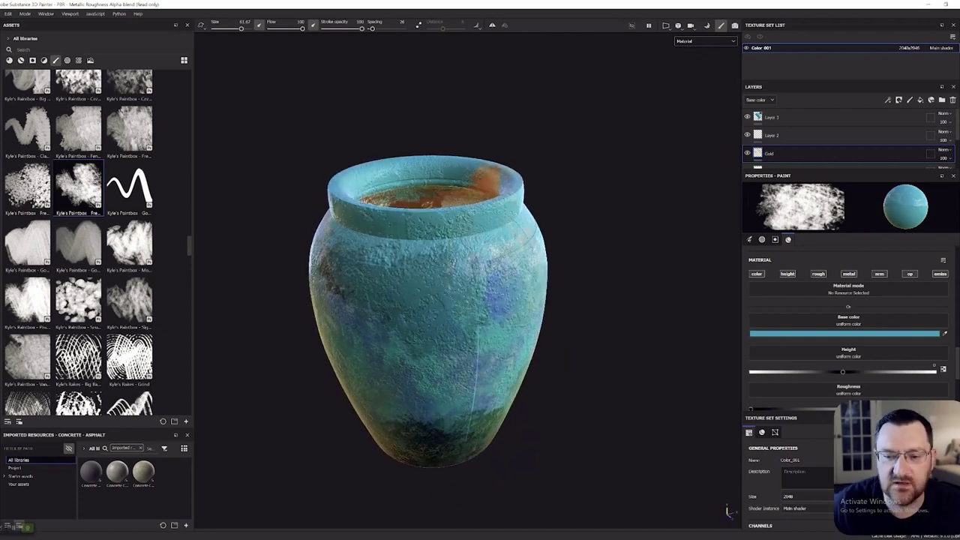
scroll(643, 225, down, 2)
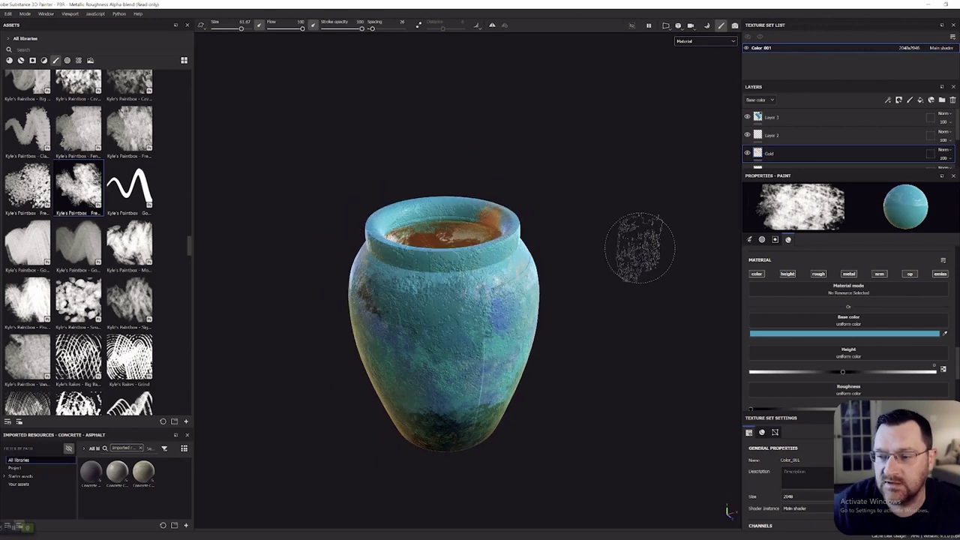
- Group the Layers and Properties panels together as tabs and bring the layer list to the front
drag(825, 176, 820, 243)
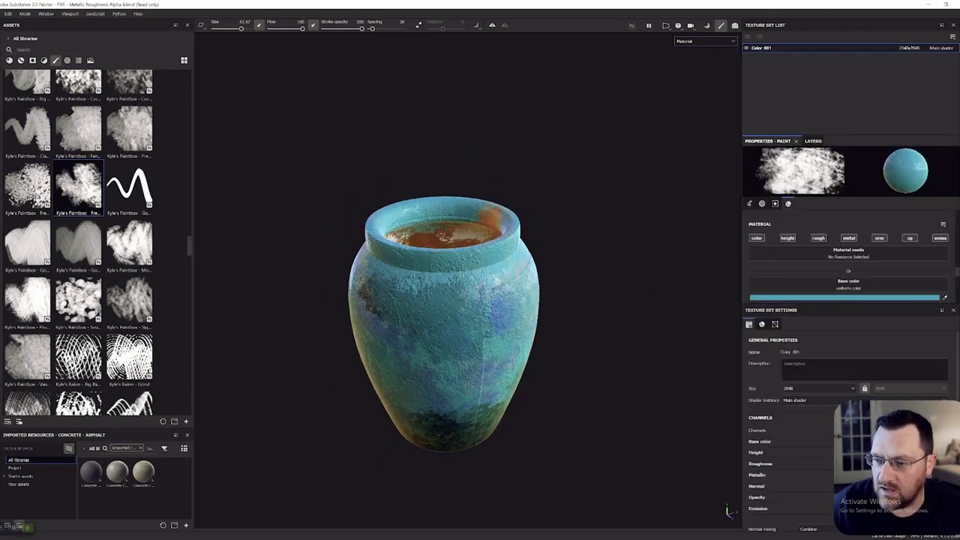
click(813, 141)
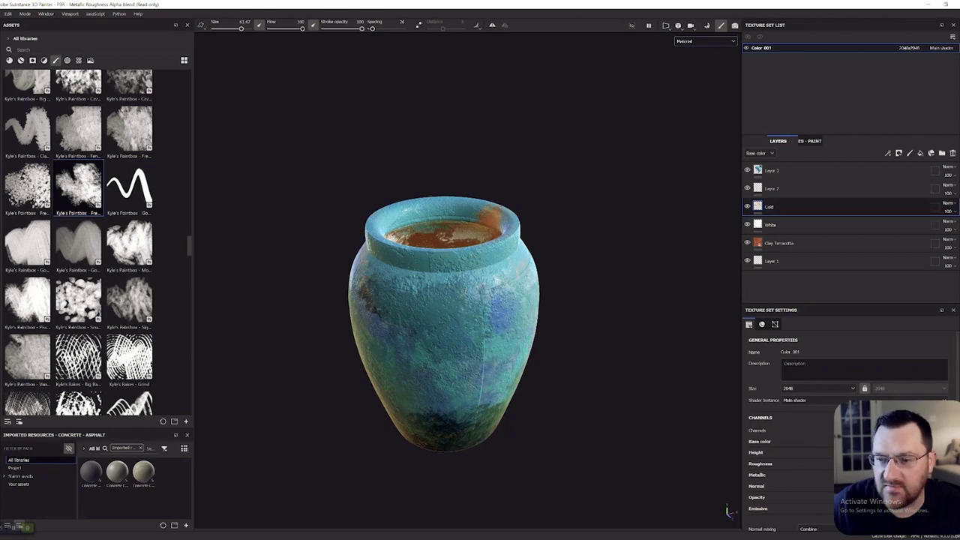
click(779, 141)
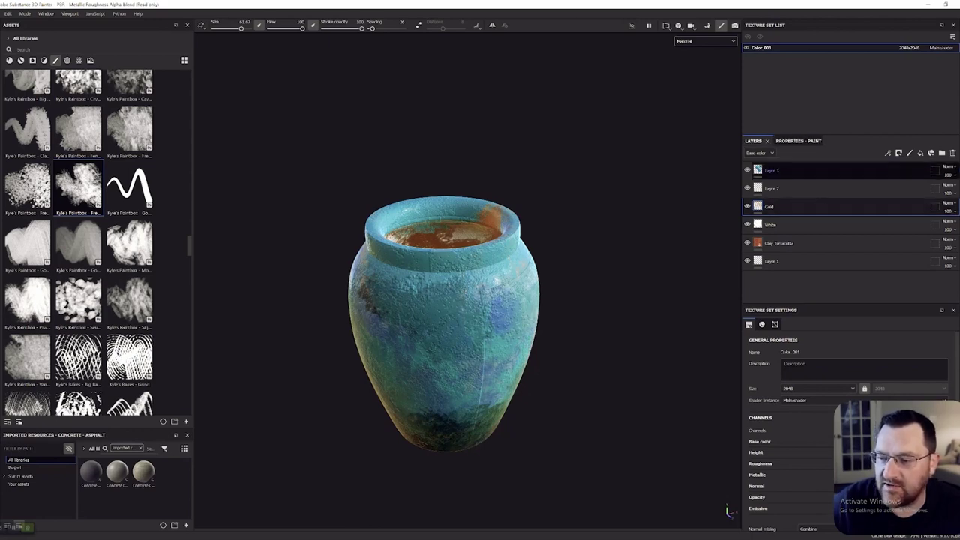
- Rename the topmost blue paint layer to P and move the Gold layer above it in the stack
click(811, 171)
double_click(773, 171)
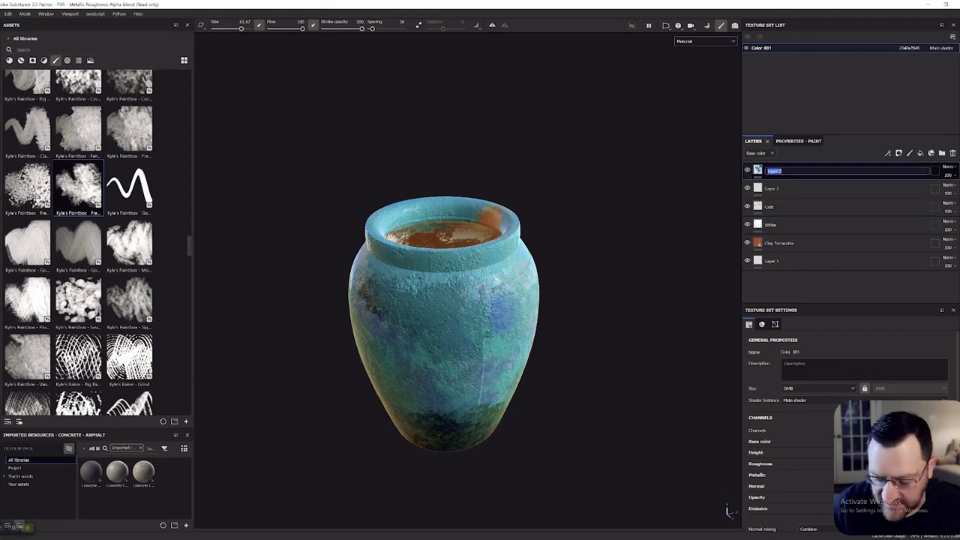
text(Pi)
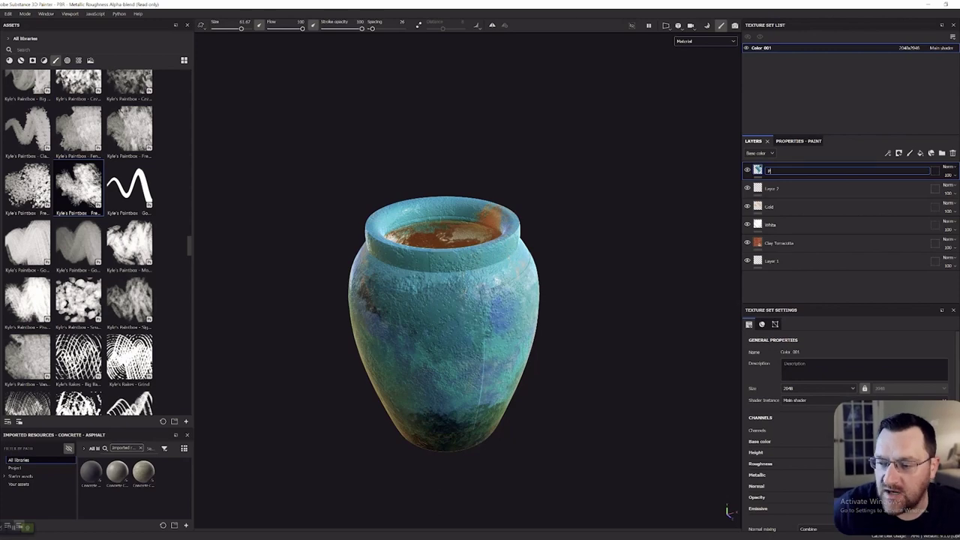
click(802, 207)
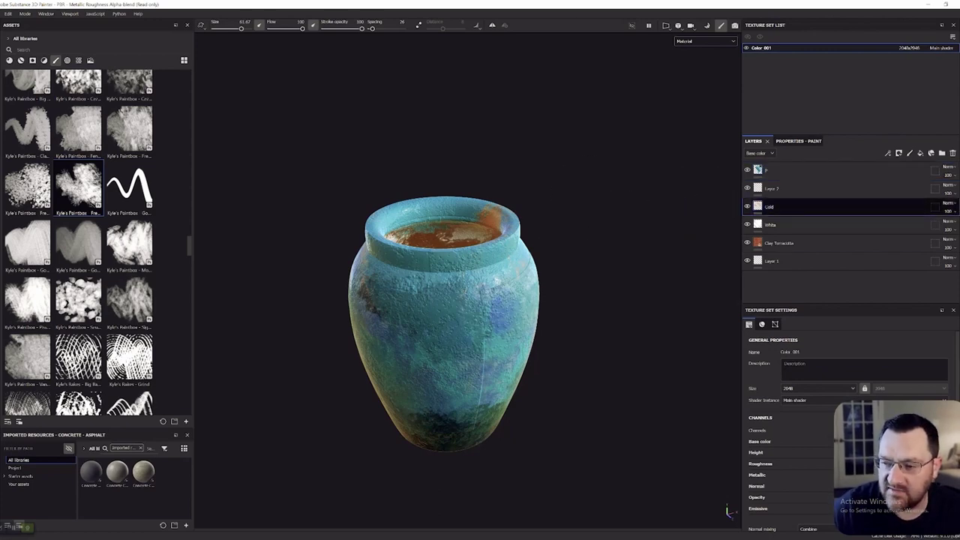
drag(802, 207, 801, 163)
- Erase the stray gold patches around the base of the vase on the Gold layer with a large eraser
mouse_move(637, 277)
alt+mouse_down()
mouse_move(671, 221)
mouse_move(635, 277)
alt+mouse_up()
alt+drag(630, 318, 413, 259)
scroll(496, 293, up, 10)
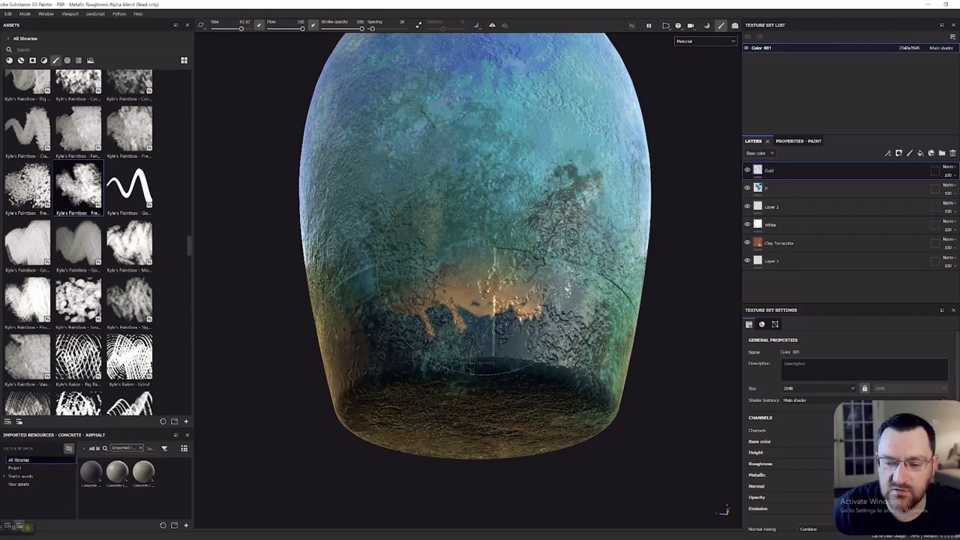
scroll(474, 285, down, 8)
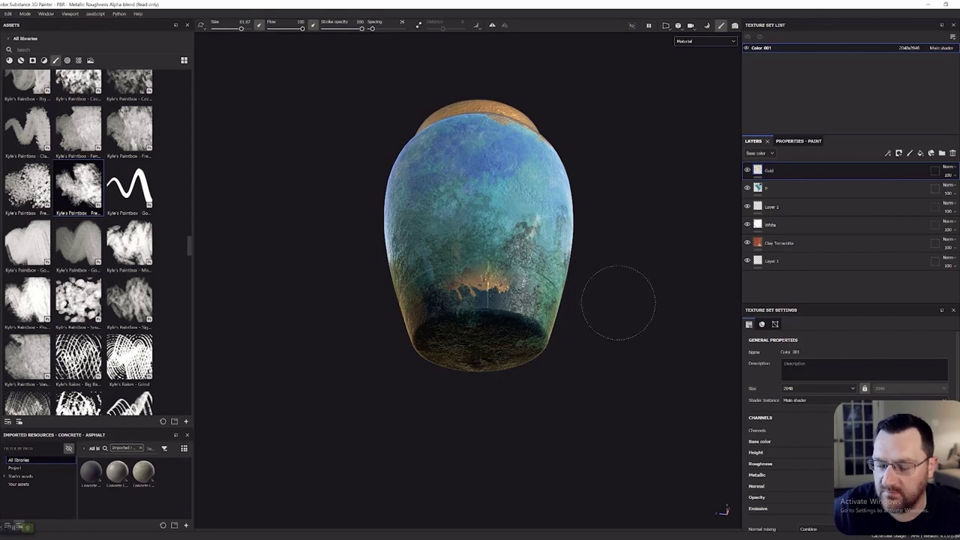
alt+drag(640, 287, 621, 302)
scroll(595, 251, down, 3)
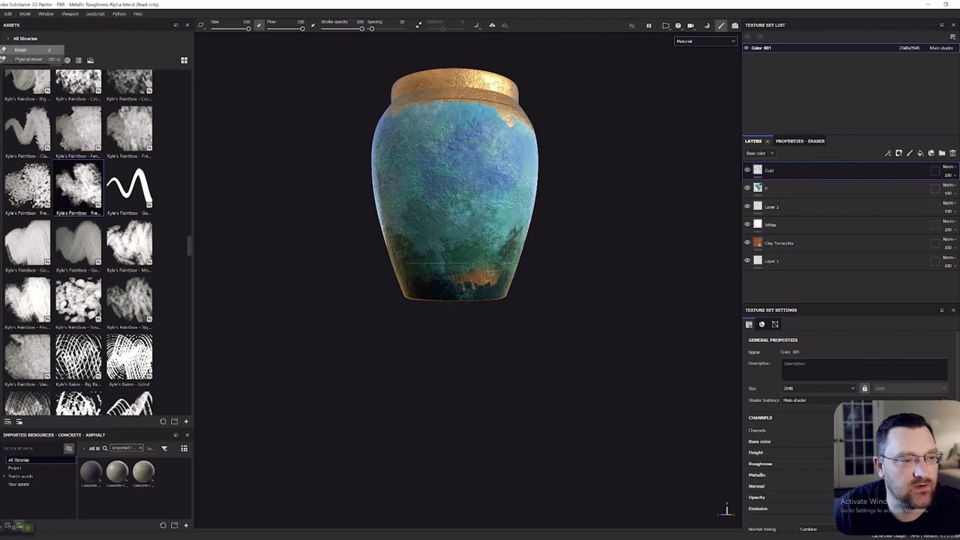
drag(487, 297, 469, 266)
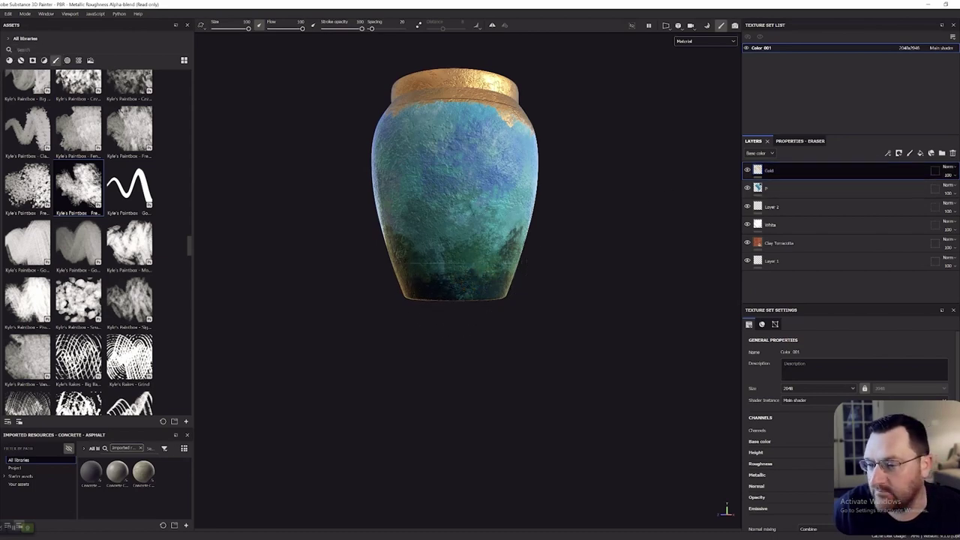
mouse_move(627, 279)
alt+mouse_down()
mouse_move(576, 231)
mouse_move(497, 273)
alt+mouse_up()
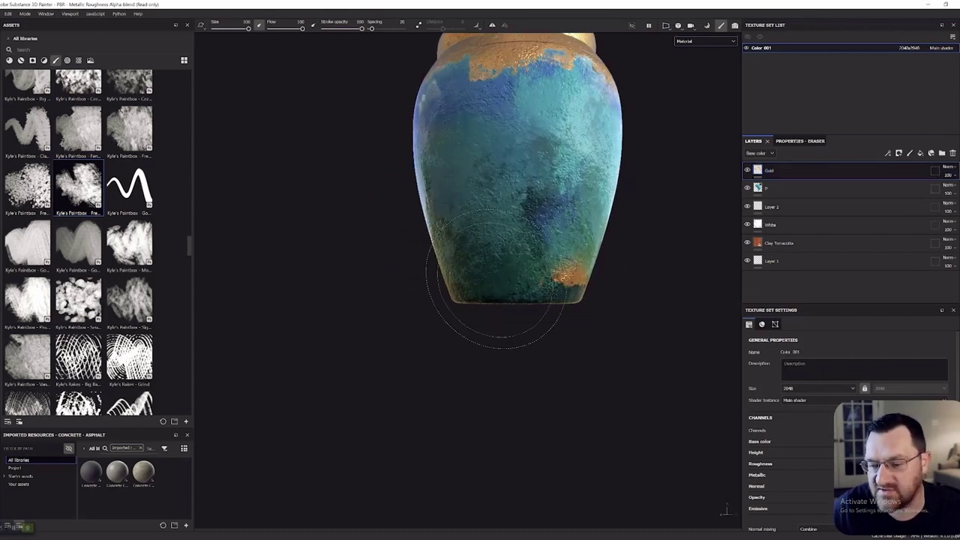
alt+drag(641, 297, 592, 295)
drag(519, 269, 514, 281)
alt+drag(641, 313, 624, 350)
scroll(626, 288, down, 4)
scroll(679, 240, up, 3)
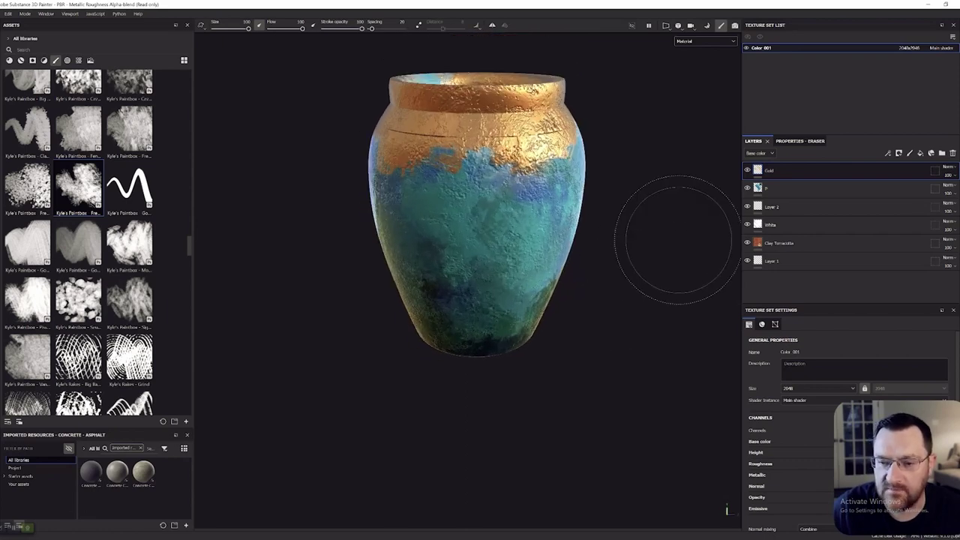
- Hide the layers from Gold downward and turn the lower ones back on up to White to compare each layer's effect
click(748, 170)
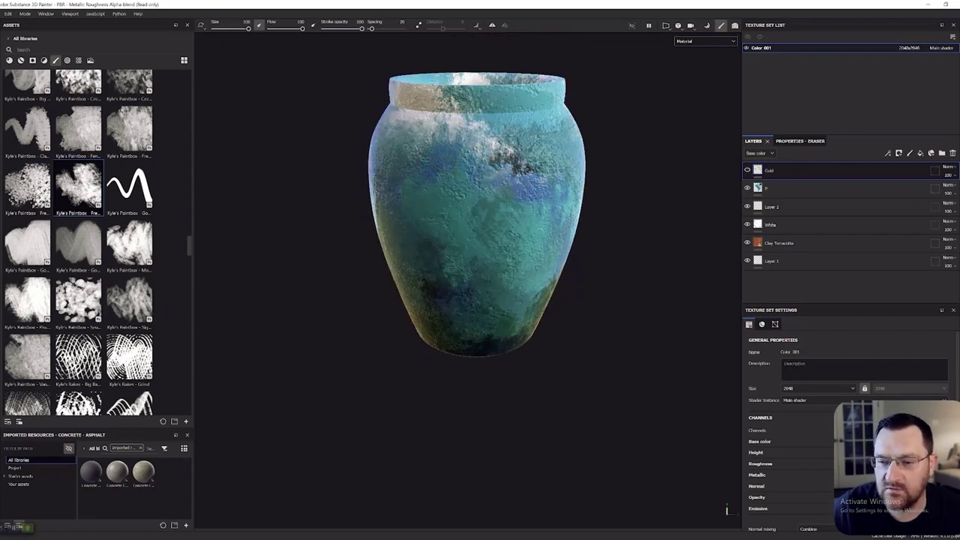
click(747, 170)
click(747, 188)
click(747, 170)
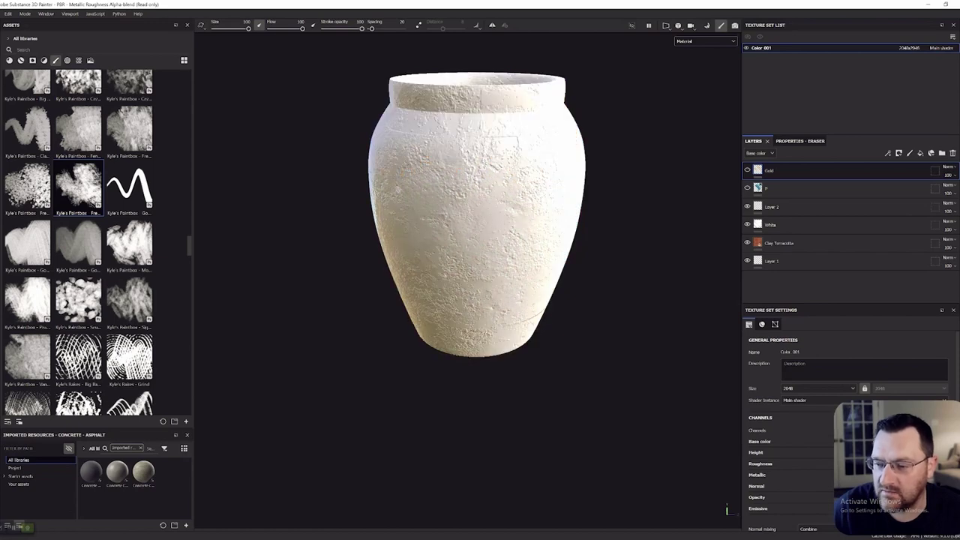
click(747, 225)
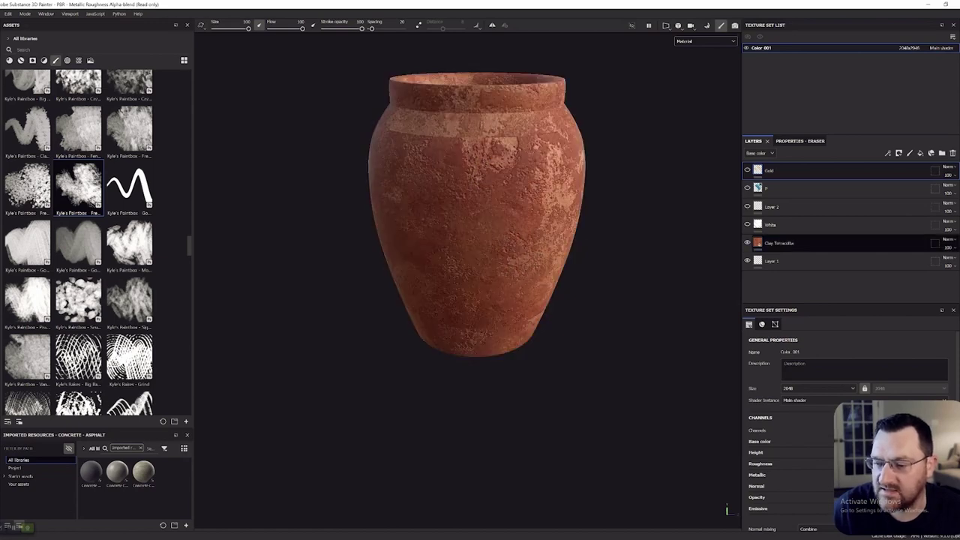
click(747, 243)
click(748, 261)
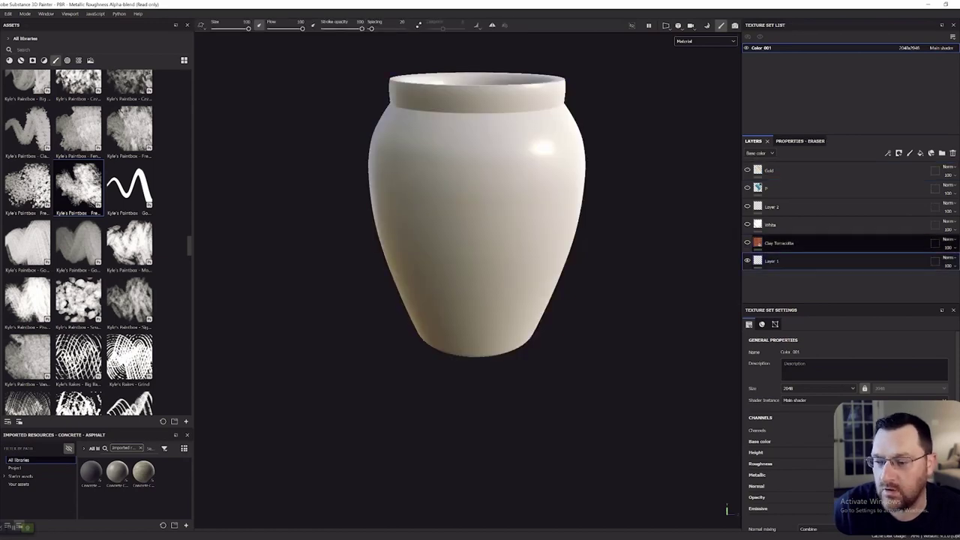
click(748, 242)
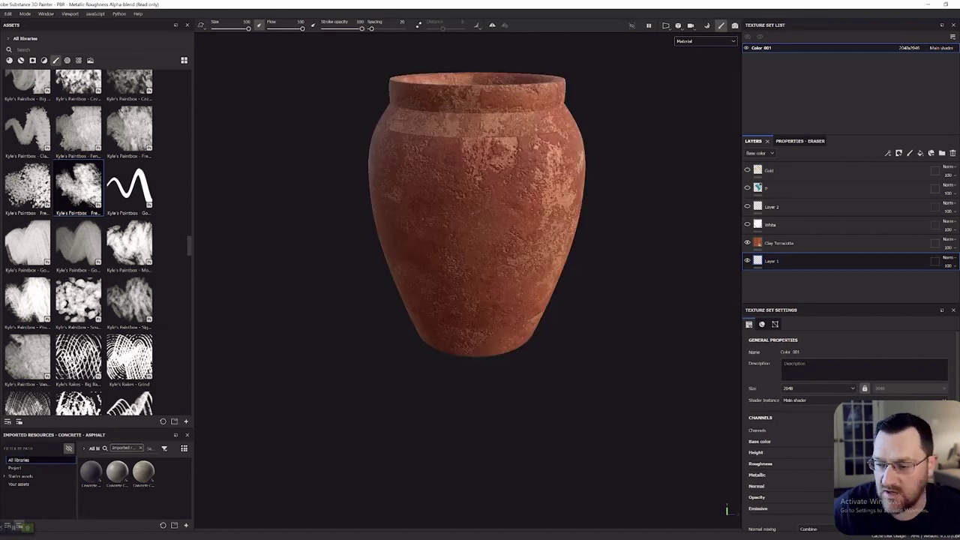
click(747, 224)
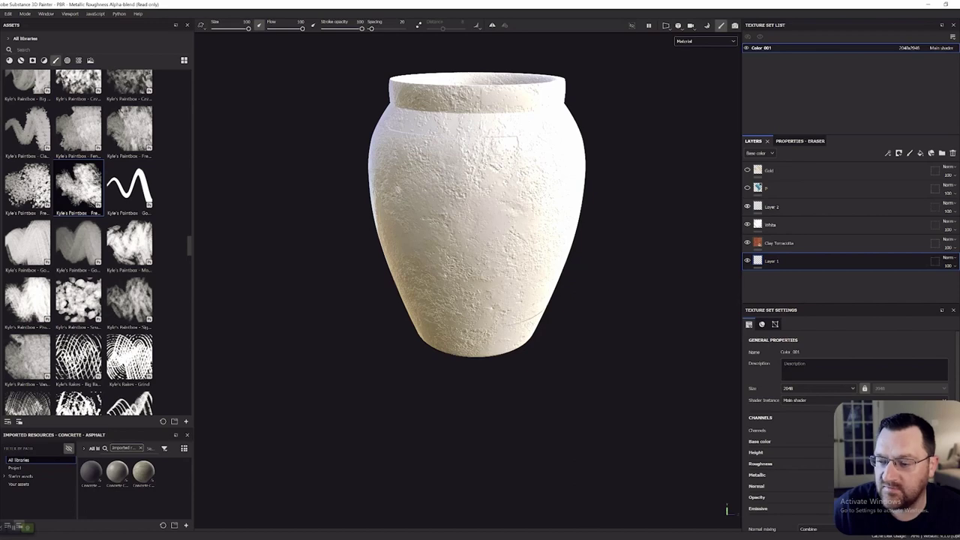
- Turn the P layer's visibility back on and delete the unused Layer 2
click(773, 207)
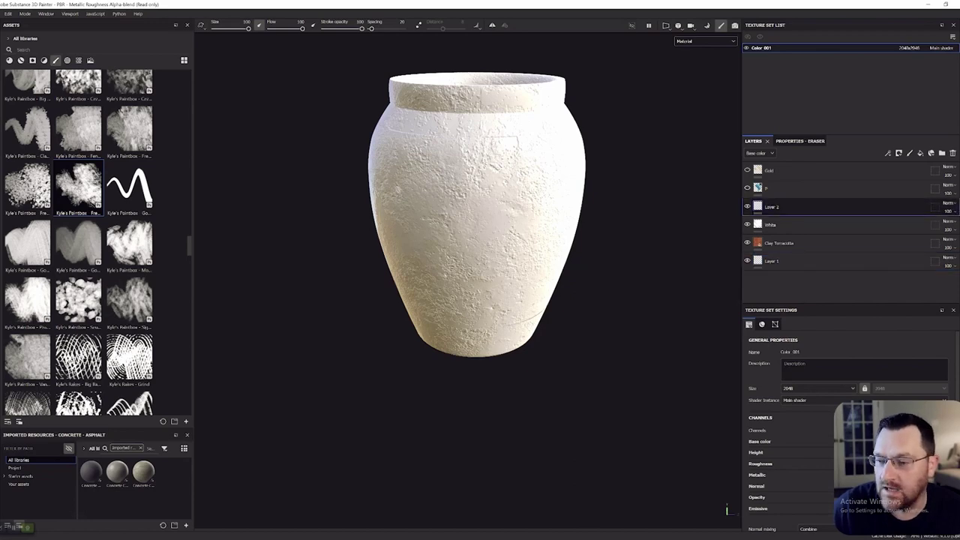
click(748, 188)
click(778, 188)
click(773, 207)
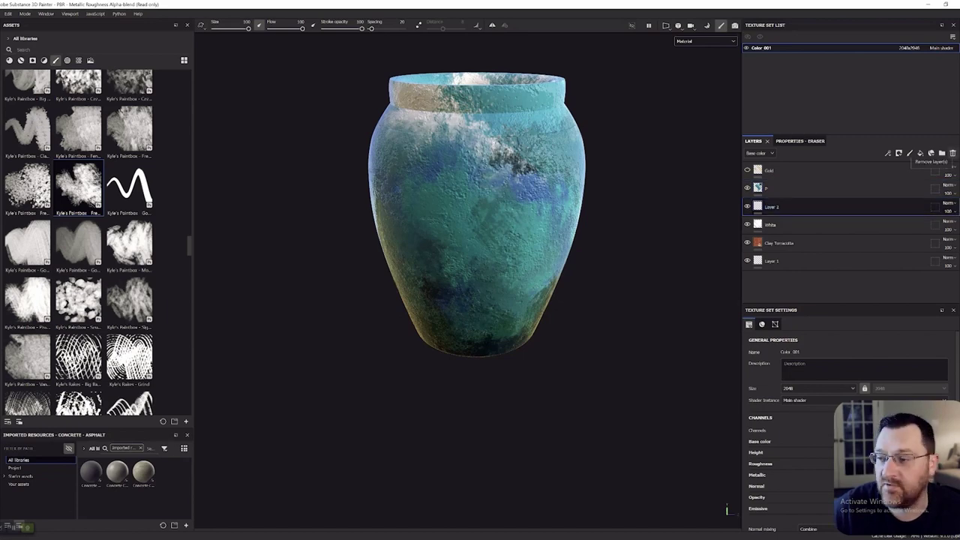
key(Delete)
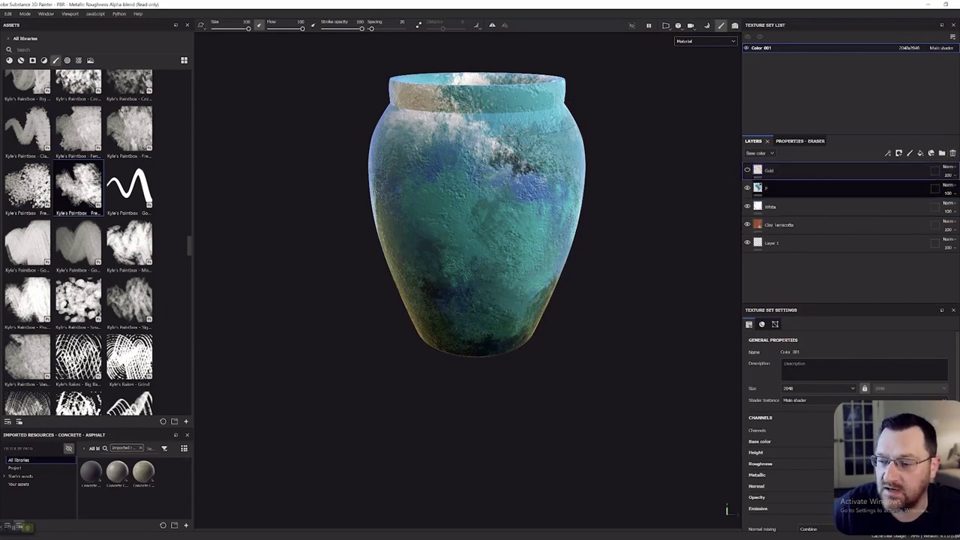
- Toggle the P layer off and on to check its paint, and make the Gold layer visible again
click(781, 189)
click(747, 189)
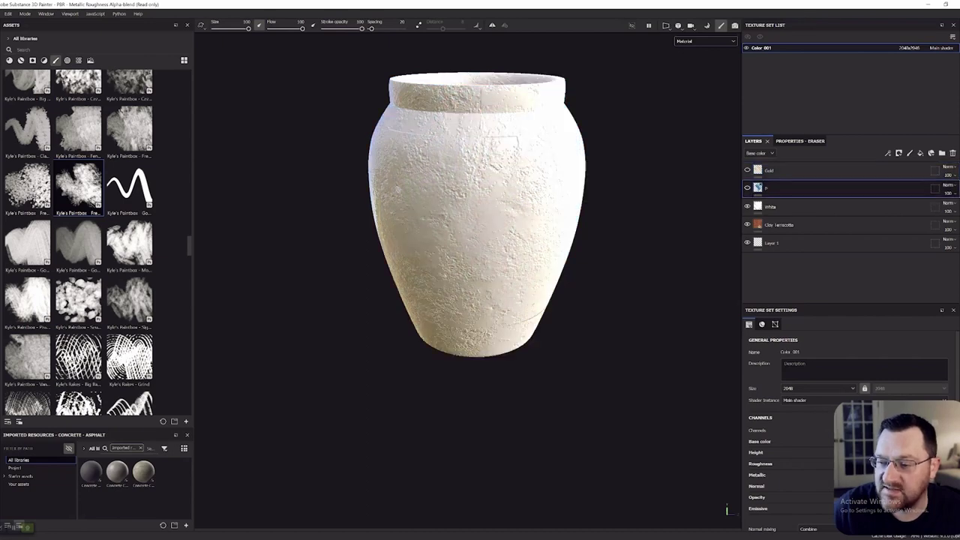
click(747, 188)
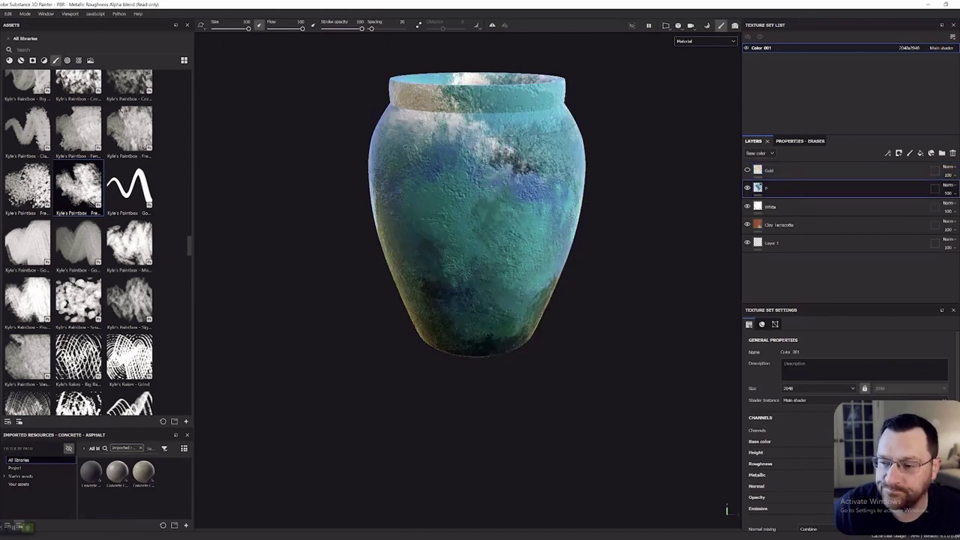
click(747, 171)
alt+drag(722, 240, 706, 272)
alt+middle_drag(662, 192, 648, 275)
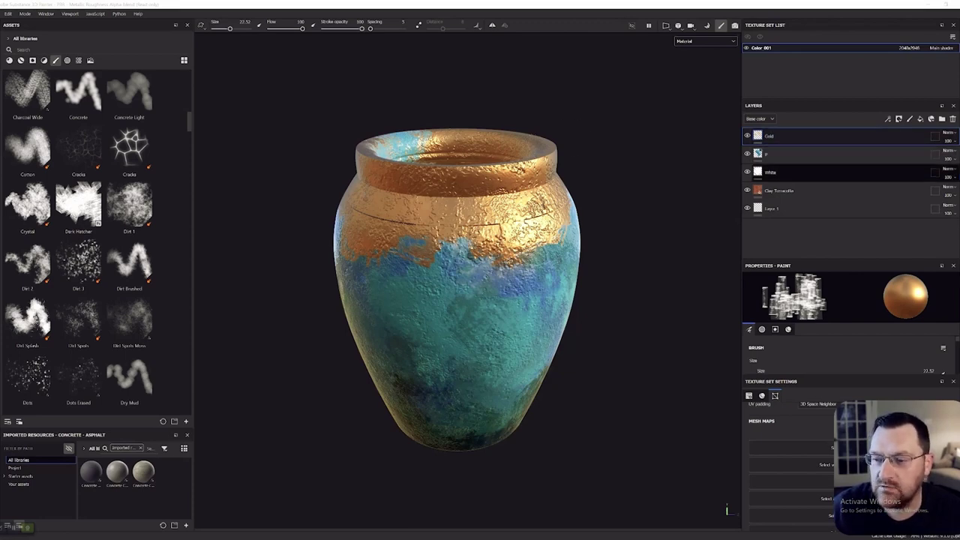
- Look at the Clay Terracotta layer's fill properties and reselect the Gold layer
click(780, 191)
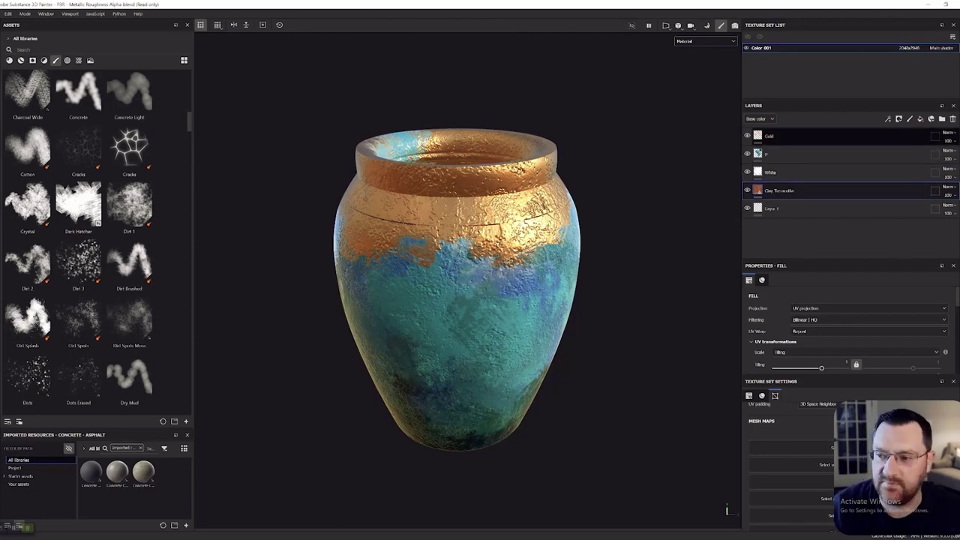
click(777, 137)
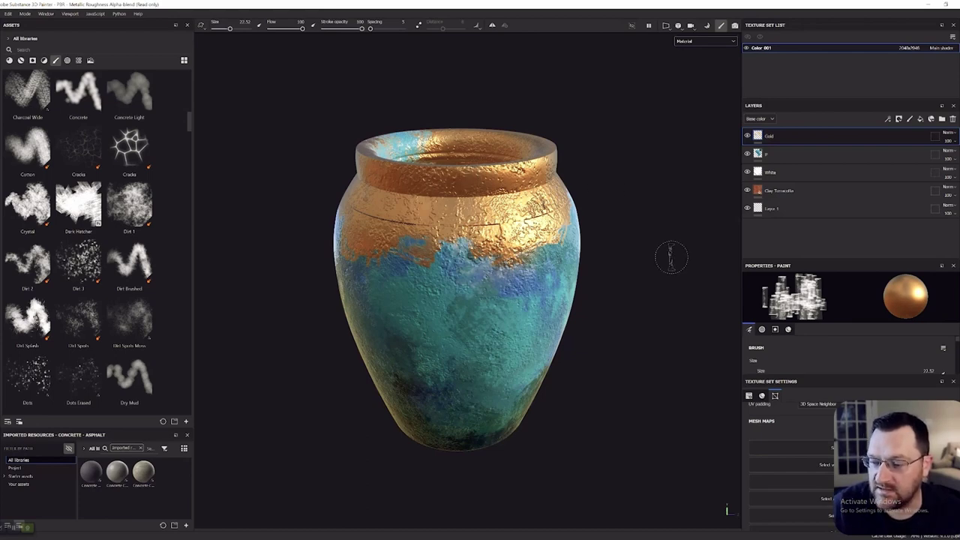
- Switch the Gold layer's paint brush from the Photoshop alpha brush to the Dirt 1 brush
scroll(846, 357, down, 3)
drag(848, 260, 848, 217)
scroll(846, 337, down, 5)
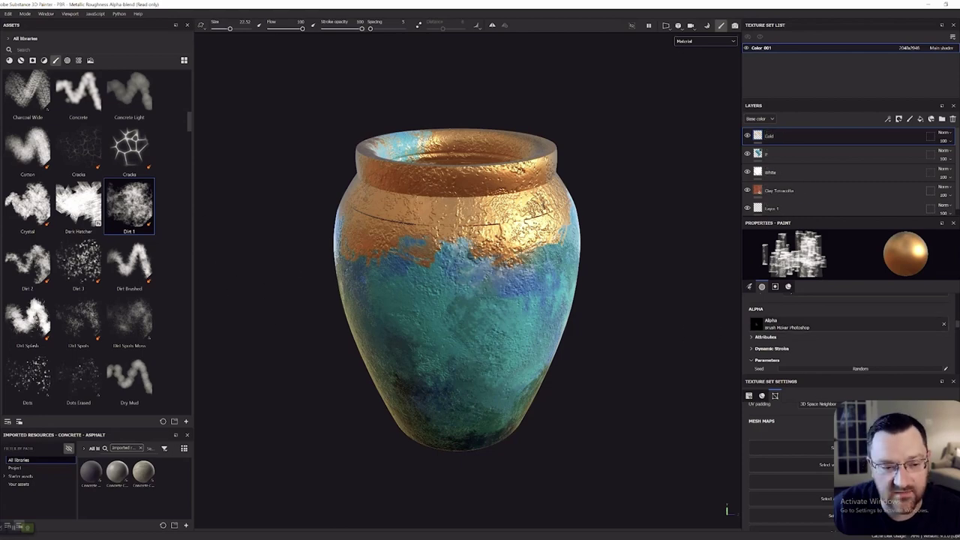
click(129, 206)
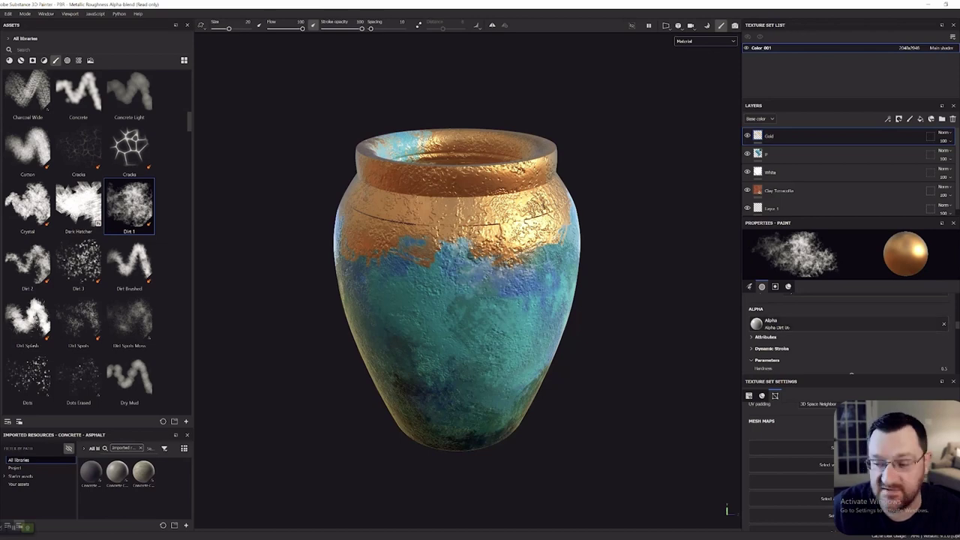
scroll(446, 183, up, 2)
alt+middle_drag(665, 118, 673, 198)
alt+drag(659, 190, 589, 231)
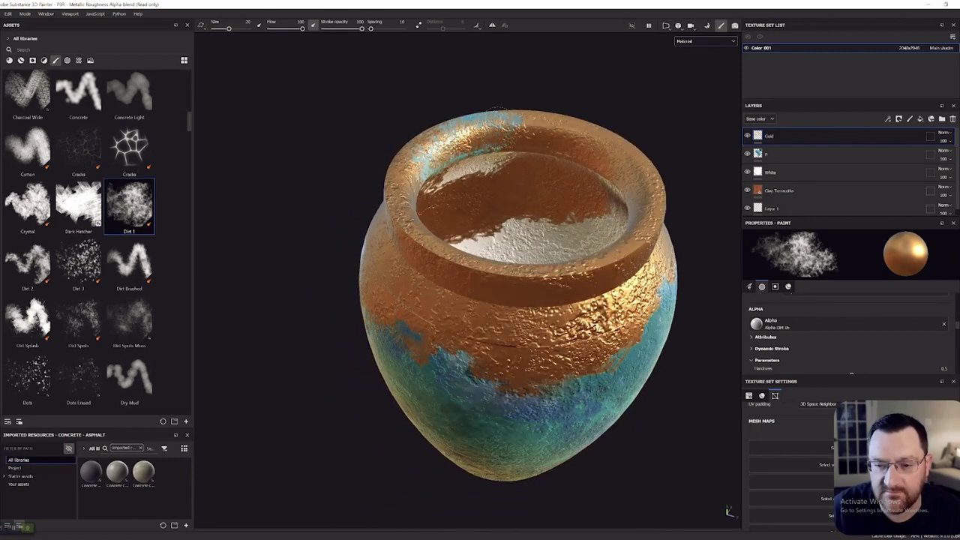
- Change the Gold layer's paint base color to a darker, muted golden brown
scroll(847, 334, down, 5)
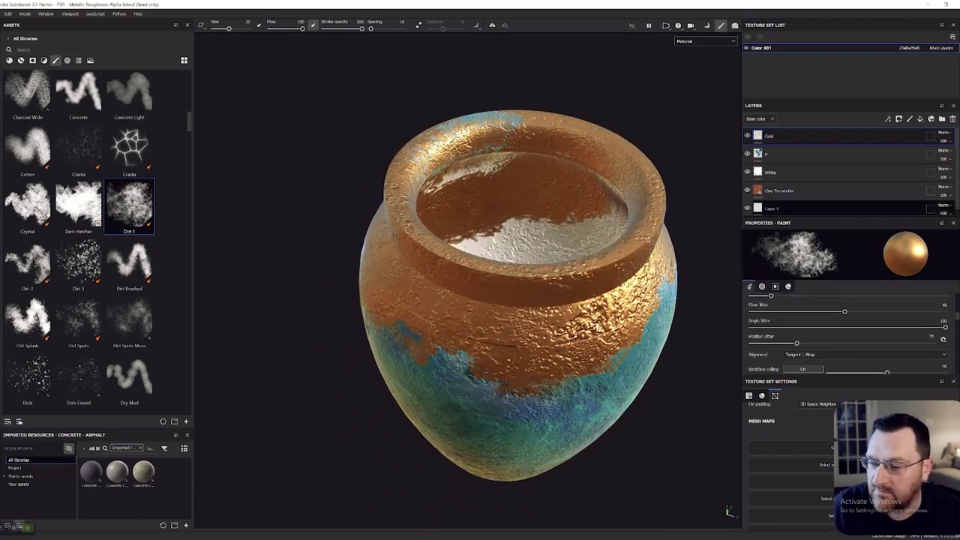
drag(848, 217, 848, 114)
scroll(848, 285, down, 2)
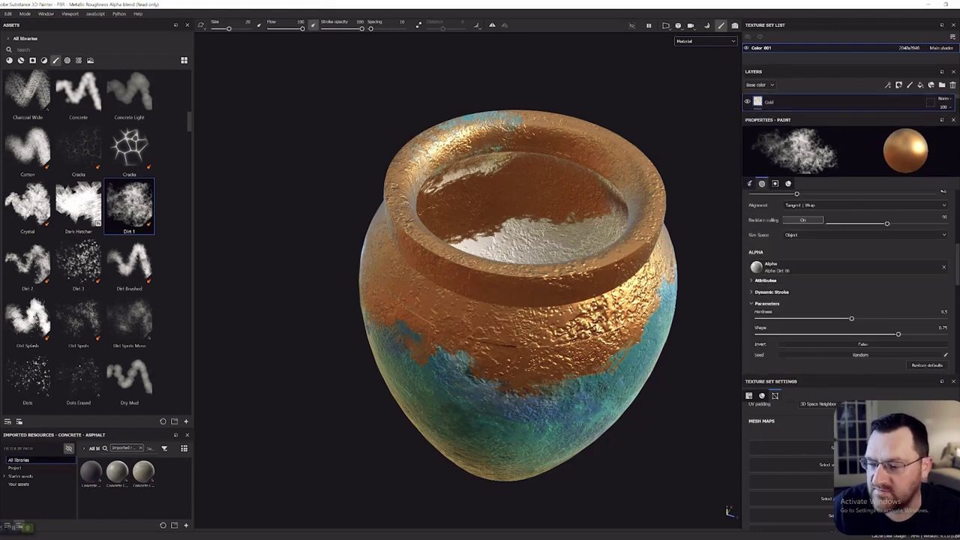
scroll(787, 341, up, 6)
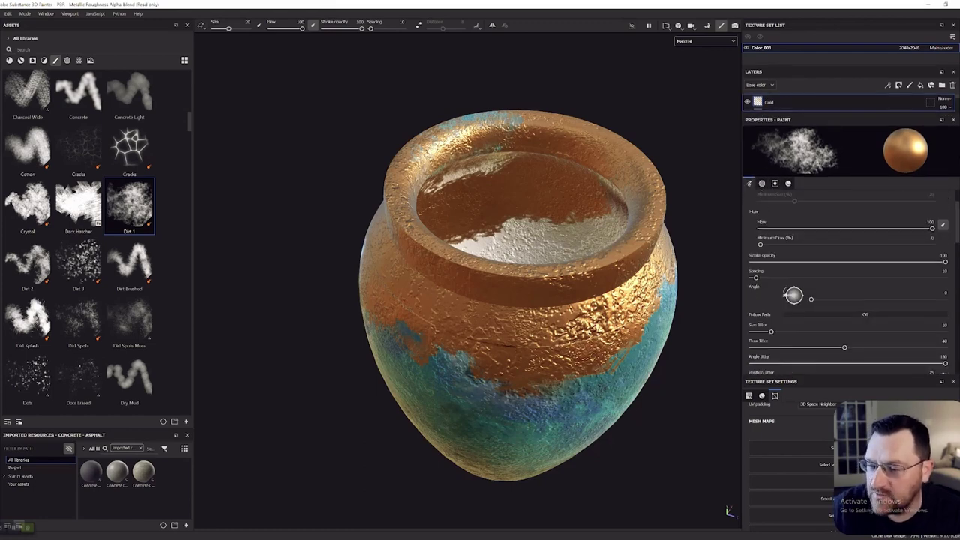
scroll(788, 342, down, 8)
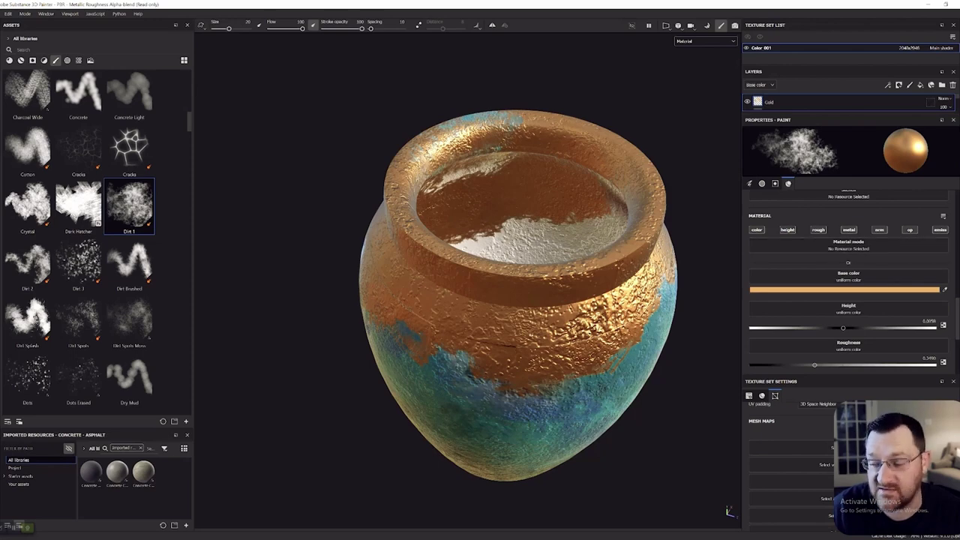
click(845, 289)
drag(290, 129, 291, 152)
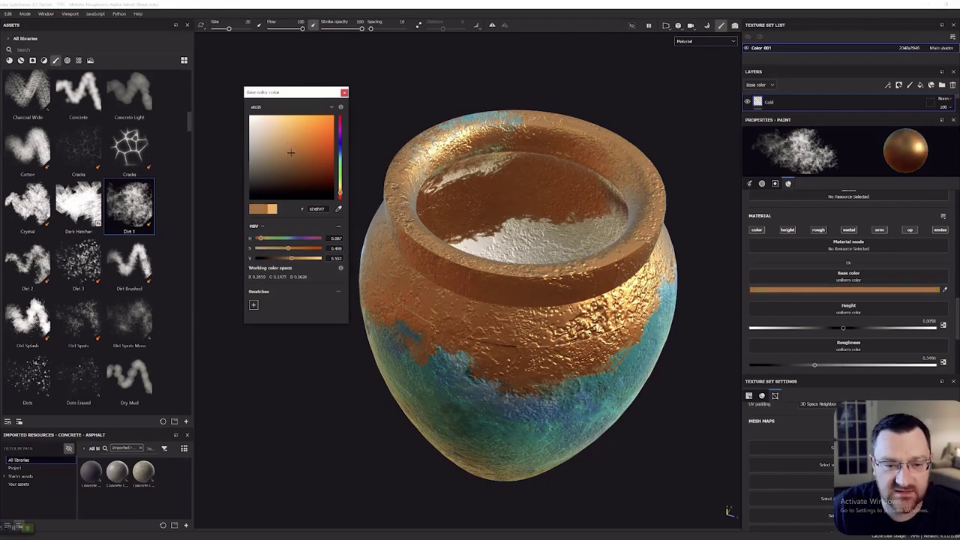
click(343, 92)
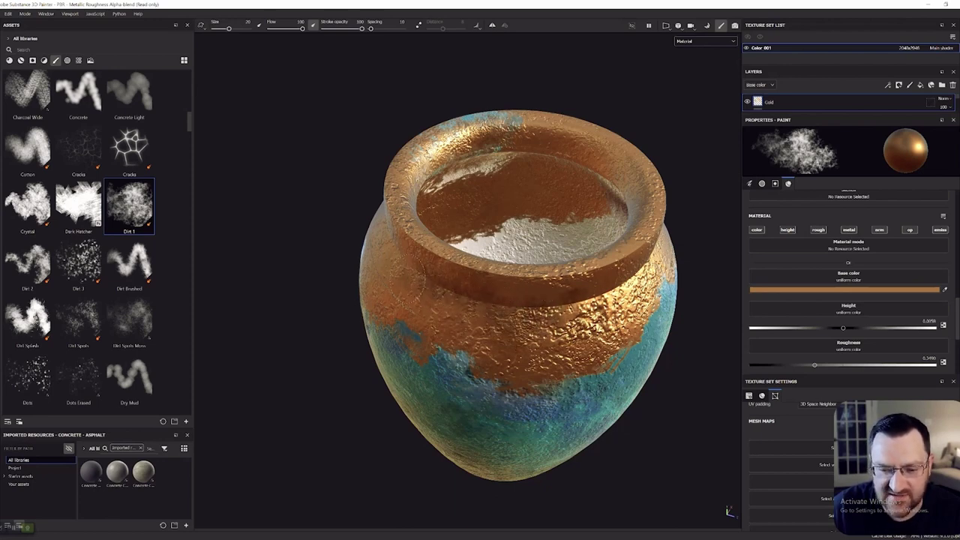
- Paint muted golden-brown Dirt 1 strokes around the vase's gold shoulder and over the blue areas inside the rim
alt+drag(292, 315, 424, 283)
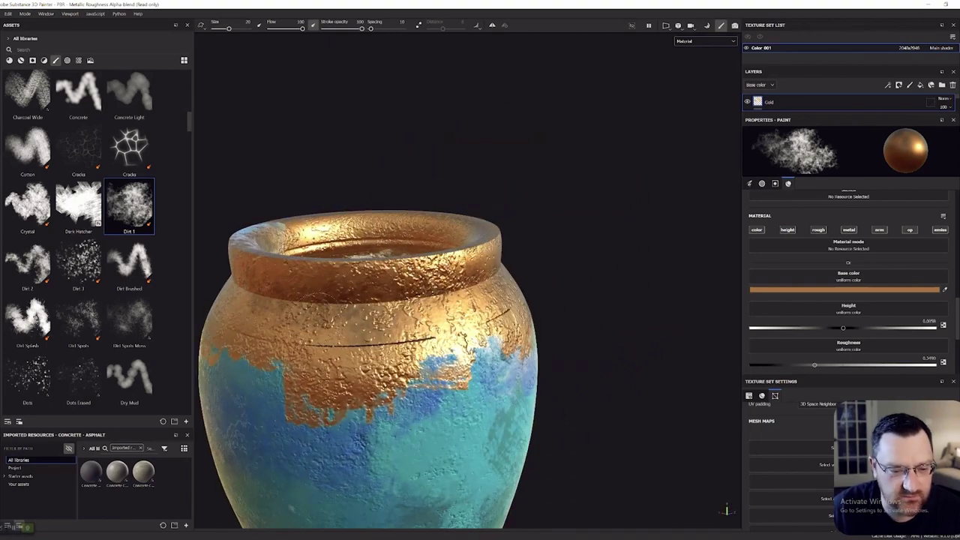
mouse_move(628, 281)
alt+mouse_down()
mouse_move(564, 291)
mouse_move(593, 271)
alt+mouse_up()
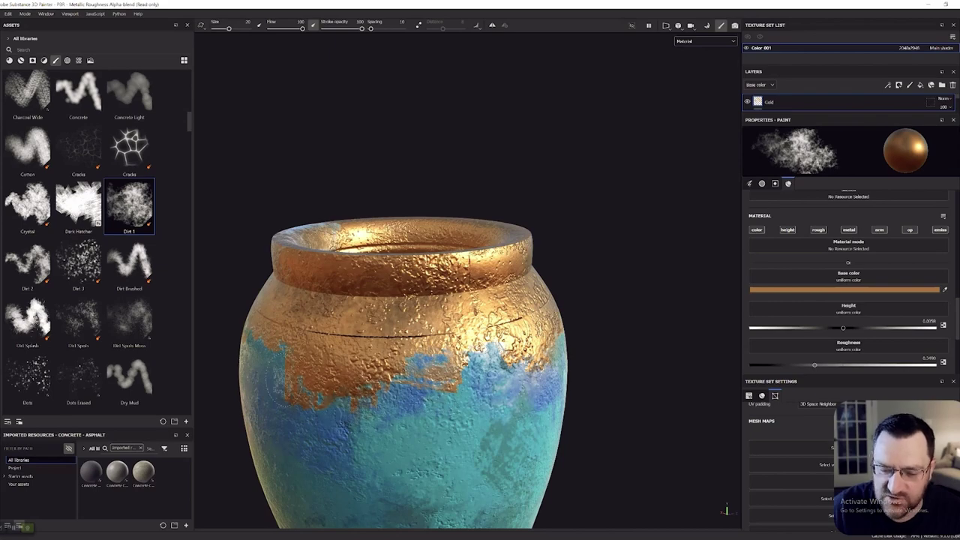
mouse_move(590, 334)
alt+mouse_down()
mouse_move(675, 296)
mouse_move(704, 260)
mouse_move(647, 221)
alt+mouse_up()
alt+middle_drag(606, 176, 631, 153)
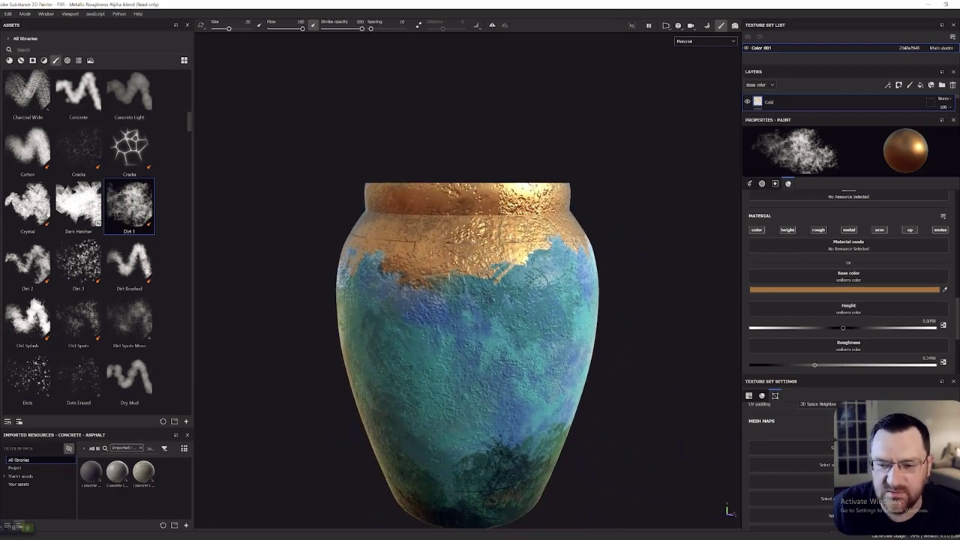
alt+drag(675, 253, 544, 255)
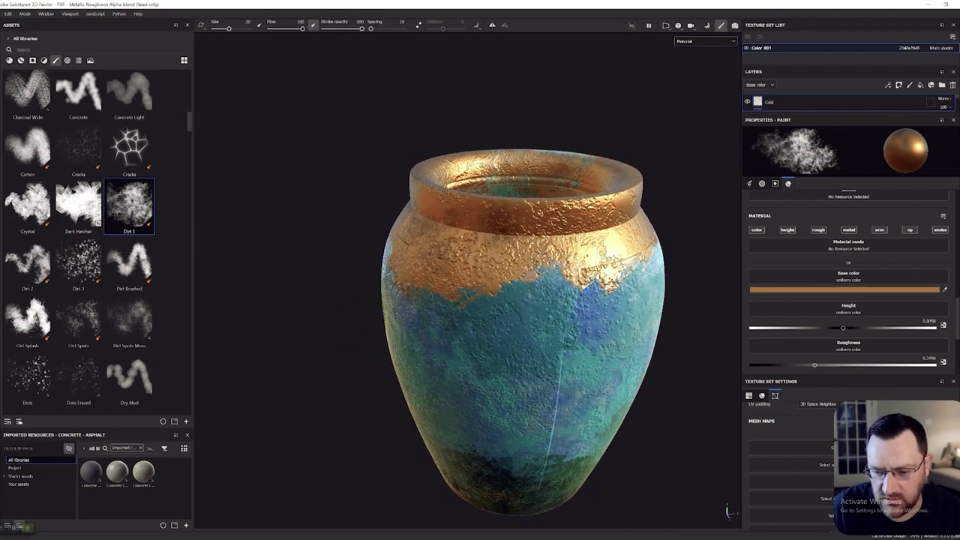
mouse_move(513, 192)
mouse_down()
mouse_move(483, 180)
mouse_move(615, 181)
mouse_move(444, 202)
mouse_move(564, 238)
mouse_move(568, 160)
mouse_up()
- Set the paint base color to a dark brown and brush dirt over the vase's gold rim and shoulder
click(844, 289)
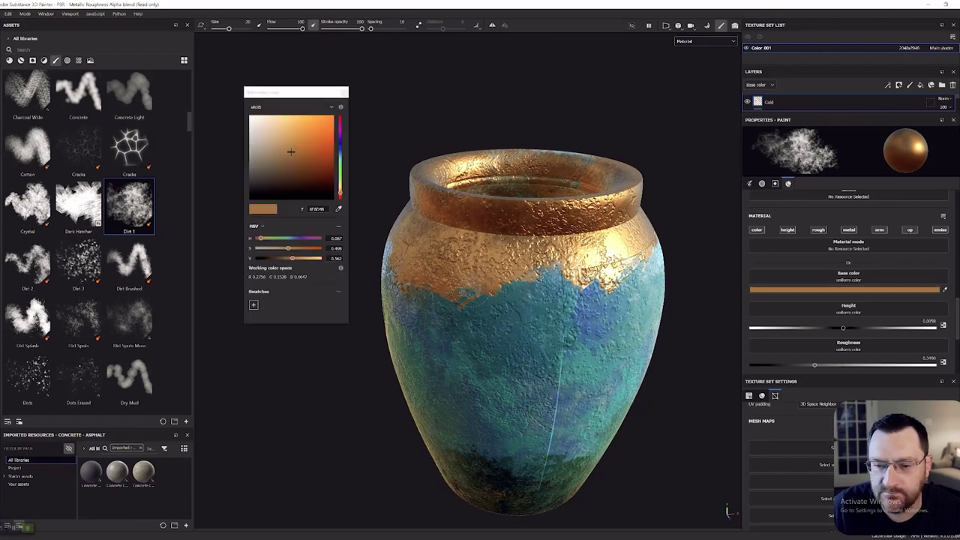
drag(290, 151, 297, 167)
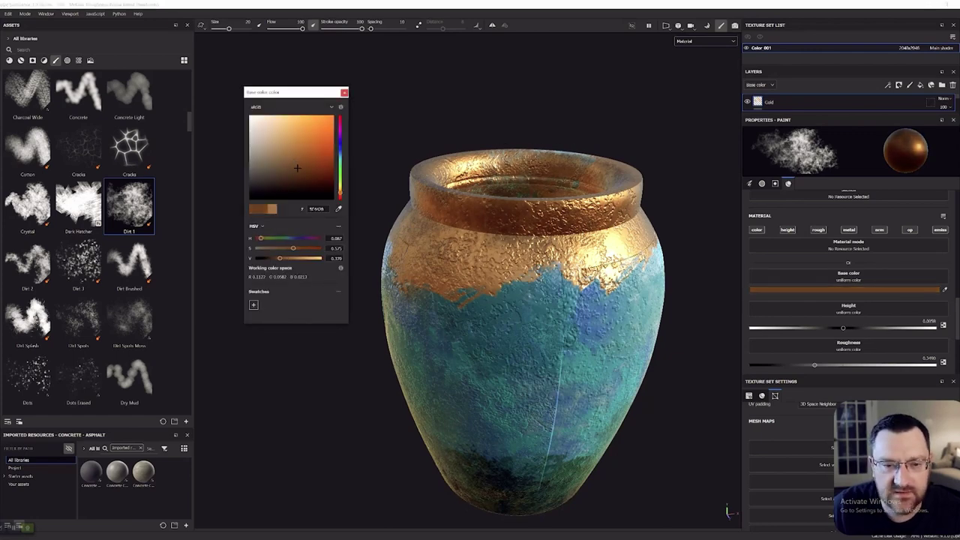
click(543, 219)
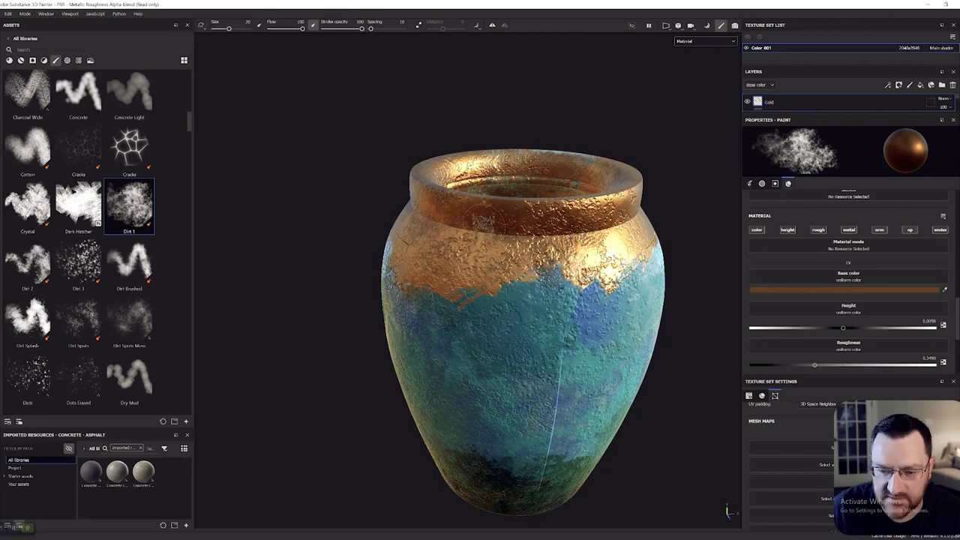
mouse_move(293, 213)
alt+mouse_down()
mouse_move(420, 202)
mouse_move(512, 208)
alt+mouse_up()
alt+drag(420, 257, 403, 246)
mouse_move(443, 194)
mouse_down()
mouse_move(369, 263)
mouse_move(383, 276)
mouse_move(300, 269)
mouse_move(300, 241)
mouse_move(457, 234)
mouse_move(454, 261)
mouse_up()
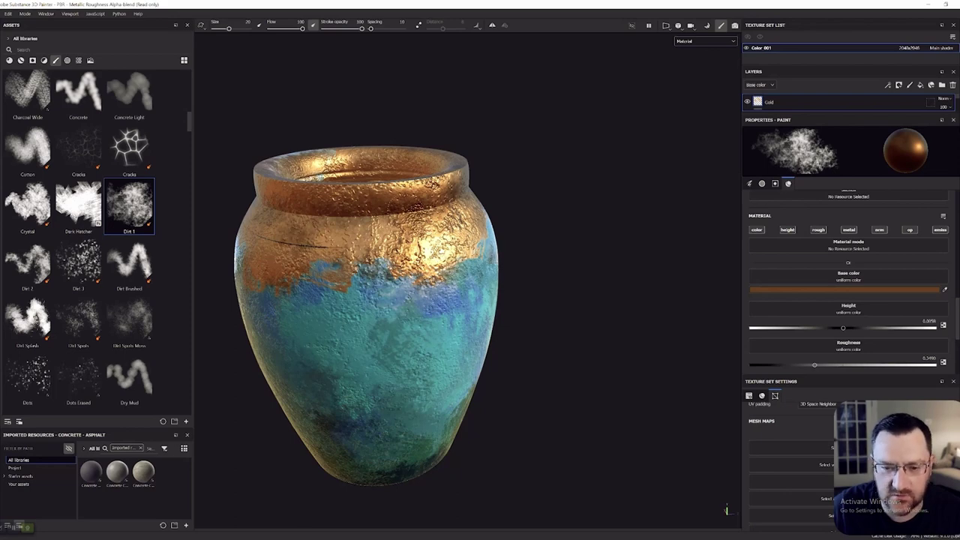
- Continue the dark brown dirt strokes around the rim and neck on the other sides of the vase
alt+drag(574, 253, 628, 226)
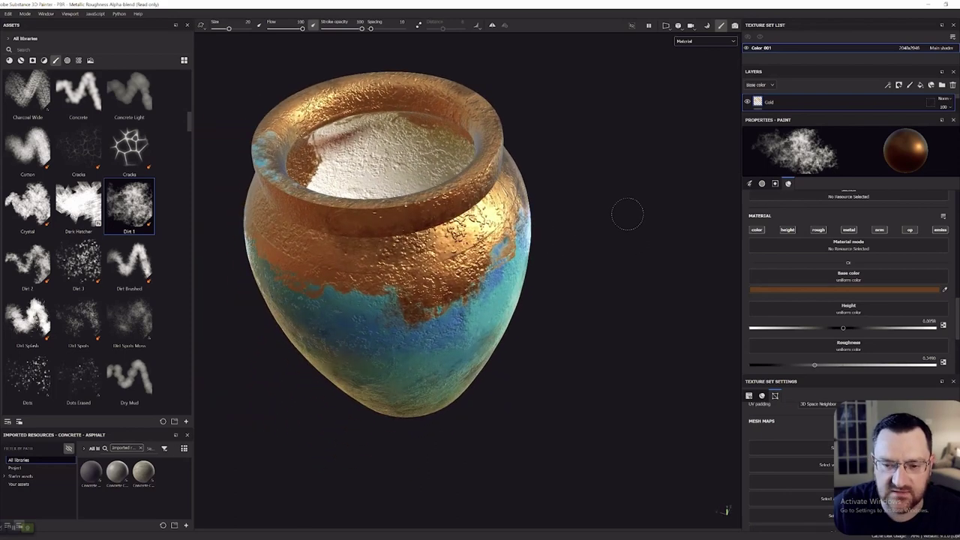
mouse_move(420, 240)
mouse_down()
mouse_move(459, 217)
mouse_move(422, 289)
mouse_move(313, 240)
mouse_move(285, 262)
mouse_move(255, 198)
mouse_move(263, 149)
mouse_move(304, 212)
mouse_move(420, 219)
mouse_up()
mouse_move(279, 180)
mouse_down()
mouse_move(417, 210)
mouse_move(482, 200)
mouse_up()
mouse_move(580, 244)
alt+mouse_down()
mouse_move(564, 135)
mouse_move(603, 235)
alt+mouse_up()
key(f)
alt+drag(343, 127, 420, 138)
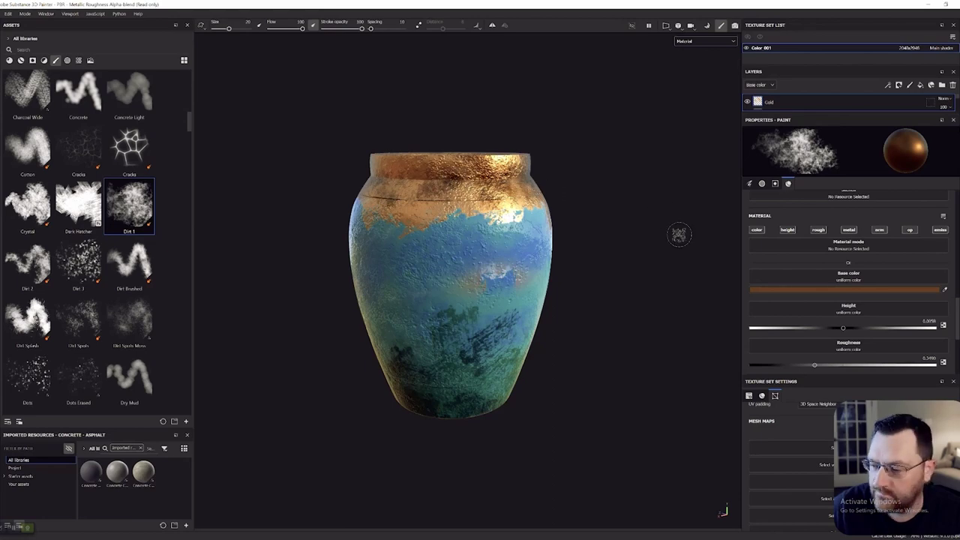
alt+drag(634, 250, 544, 293)
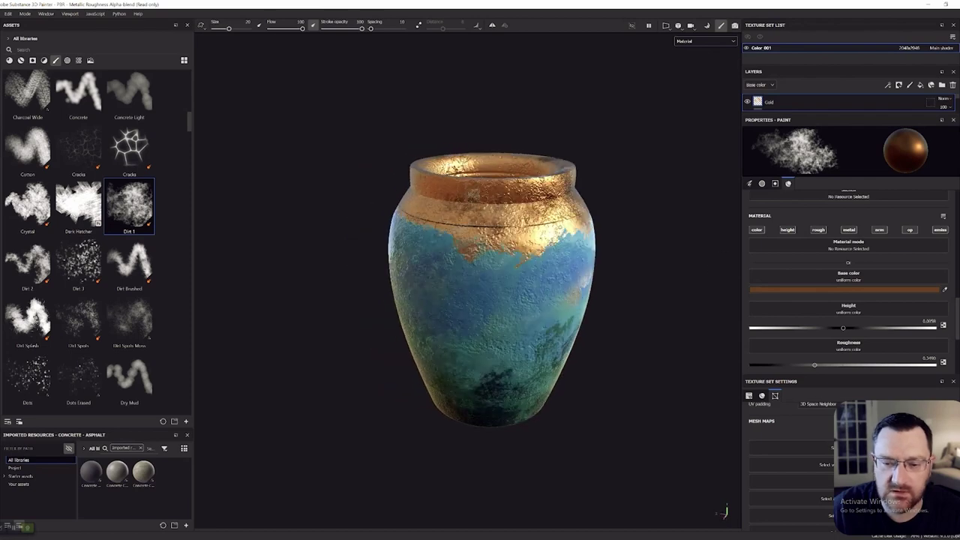
- Lighten the paint base color to a medium golden brown and dab weathered patches around the shoulder and teal body
click(844, 289)
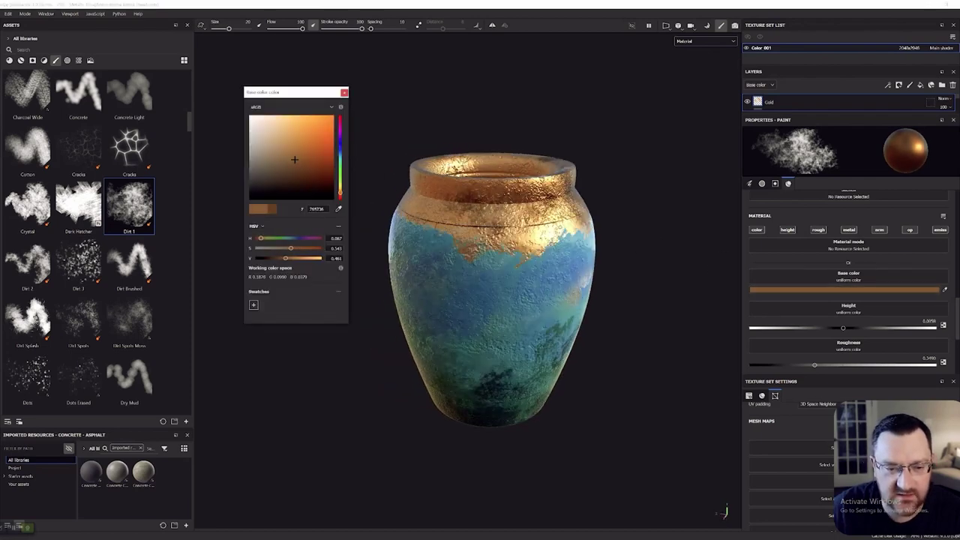
click(343, 93)
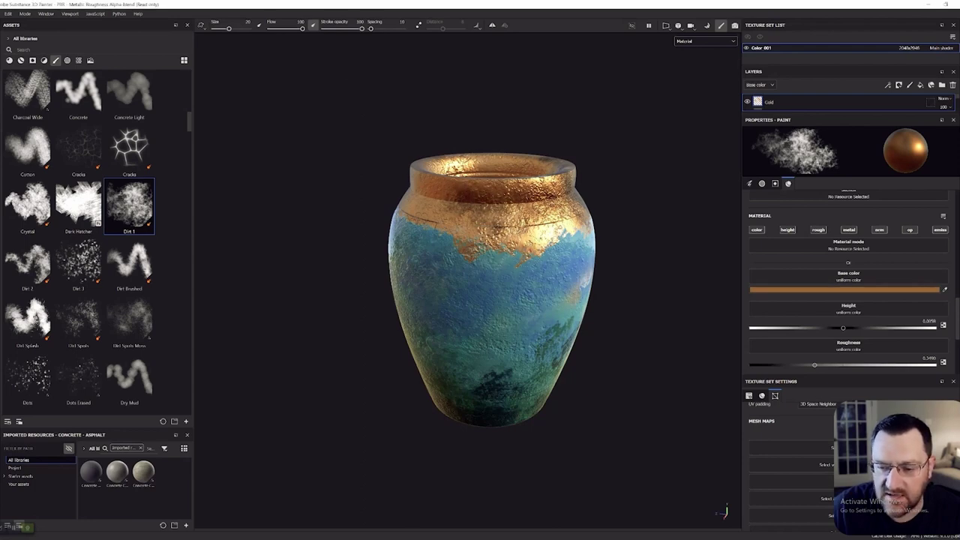
alt+drag(329, 227, 682, 169)
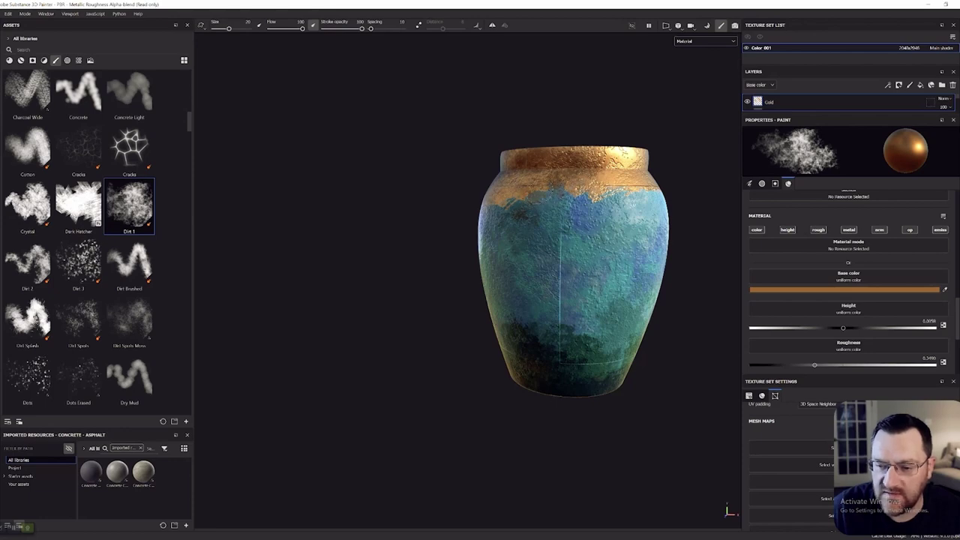
alt+drag(345, 285, 430, 290)
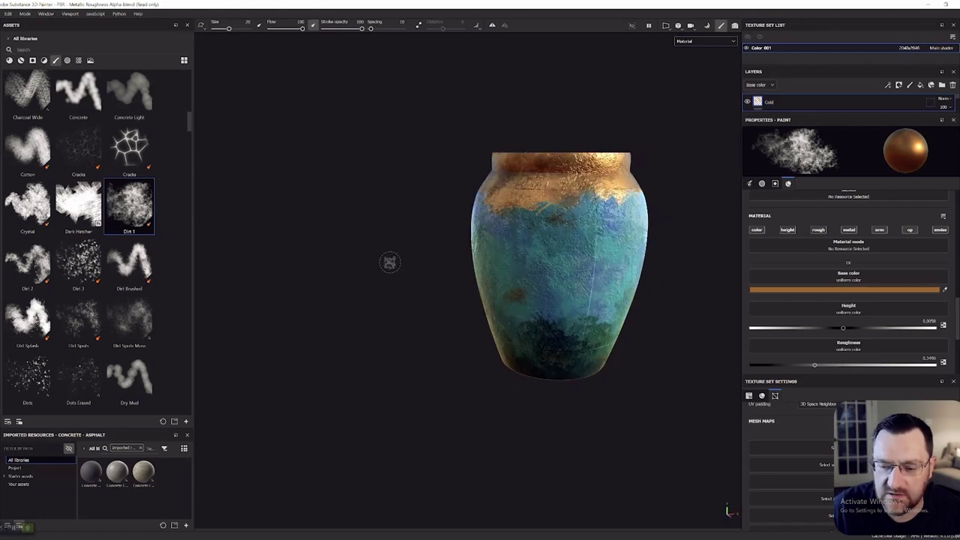
alt+drag(367, 253, 582, 275)
scroll(505, 200, up, 2)
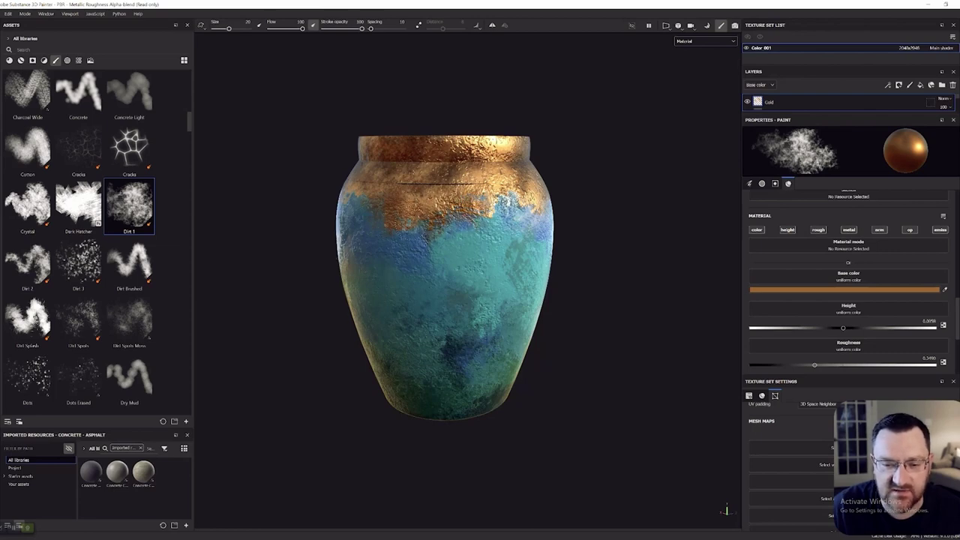
click(386, 343)
alt+drag(317, 350, 458, 337)
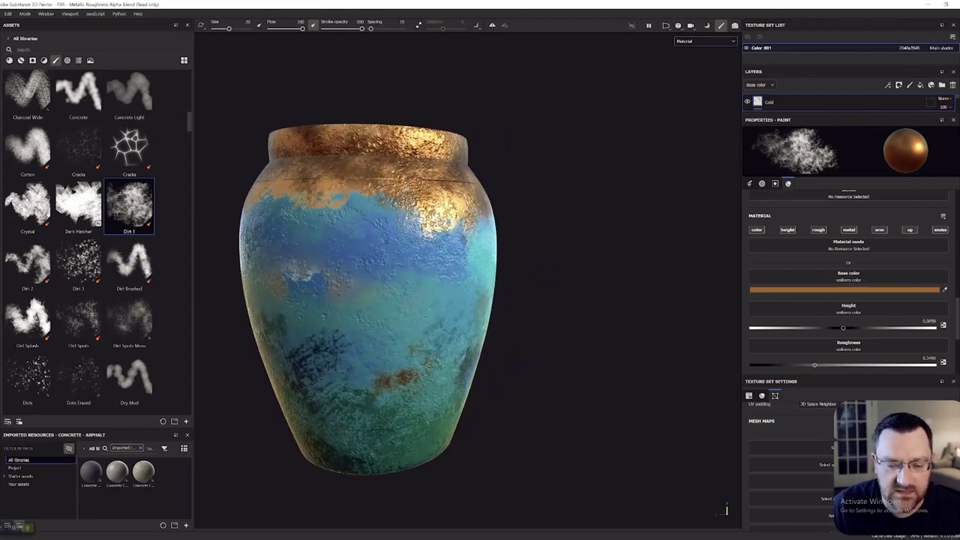
key(ctrl+z)
- Set the paint base color to a brighter orange-gold and paint a drip from the gold shoulder into the blue glaze
scroll(525, 203, down, 3)
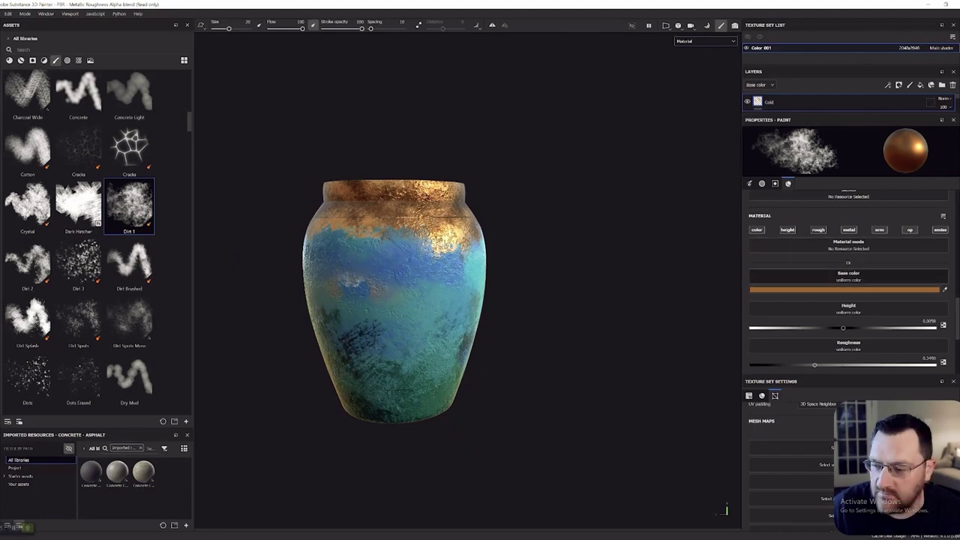
click(844, 290)
click(306, 143)
click(345, 93)
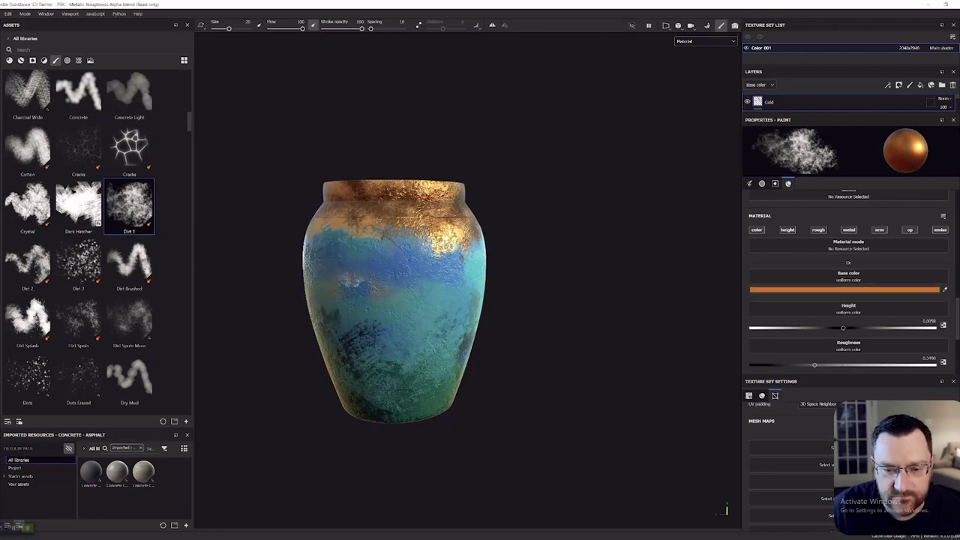
mouse_move(388, 224)
mouse_down()
mouse_move(405, 235)
mouse_move(416, 275)
mouse_up()
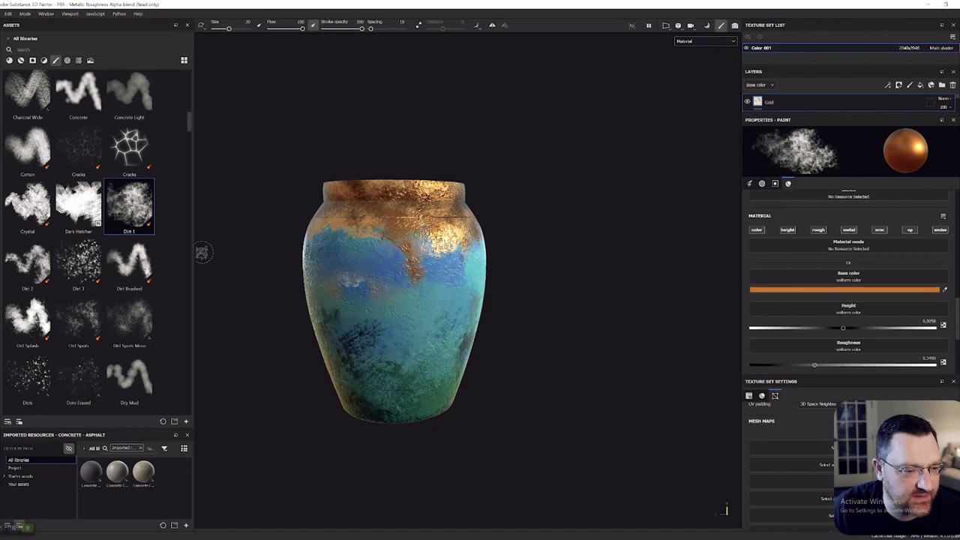
- Extend the gold drip down the vase's body with the Artistic Brushing brush, using a smaller size for its lower end
scroll(129, 265, up, 7)
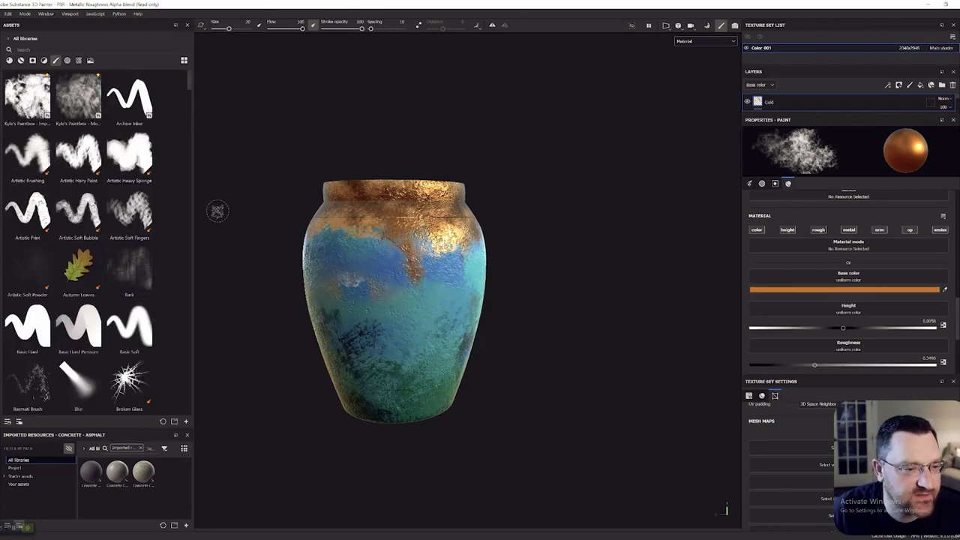
click(28, 155)
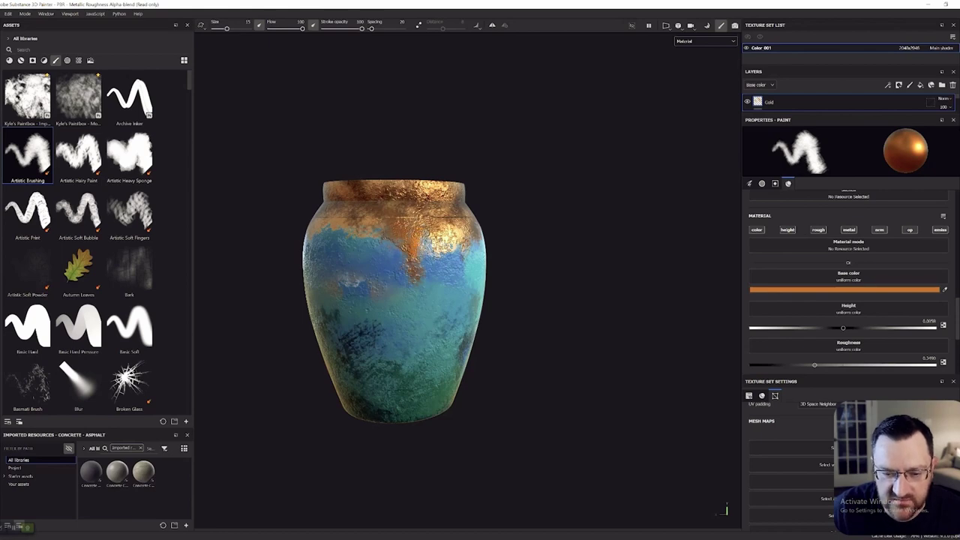
drag(415, 274, 418, 291)
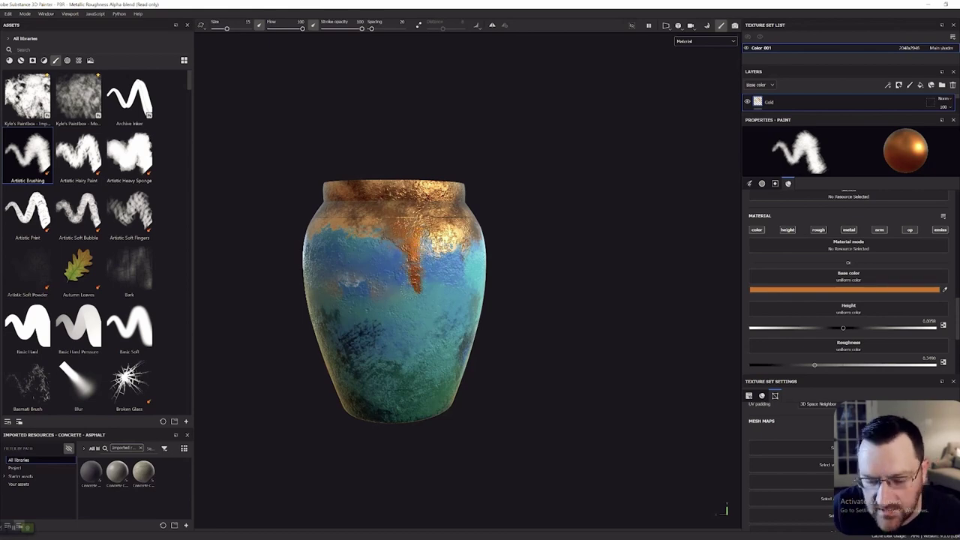
key(bracketleft)
key(bracketleft)
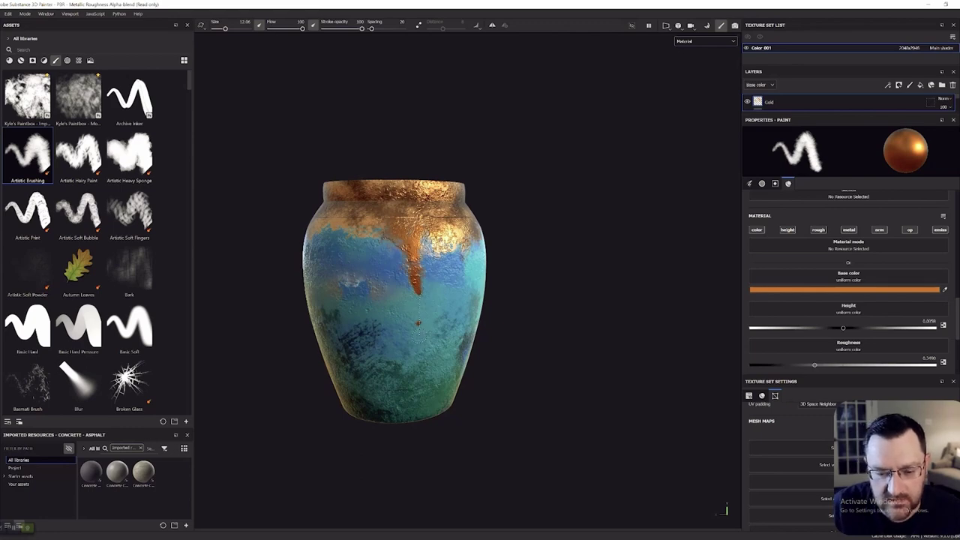
drag(417, 294, 418, 345)
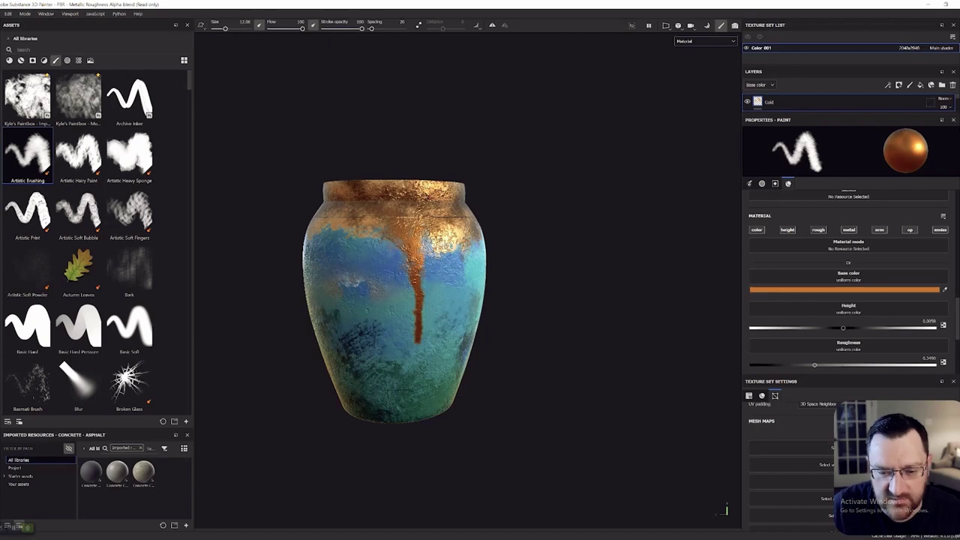
- Enlarge the Artistic Brushing brush and paint over the lower part of the gold drip on the vase's body
key(bracketright)
key(bracketright)
key(bracketright)
key(bracketright)
key(bracketright)
key(bracketright)
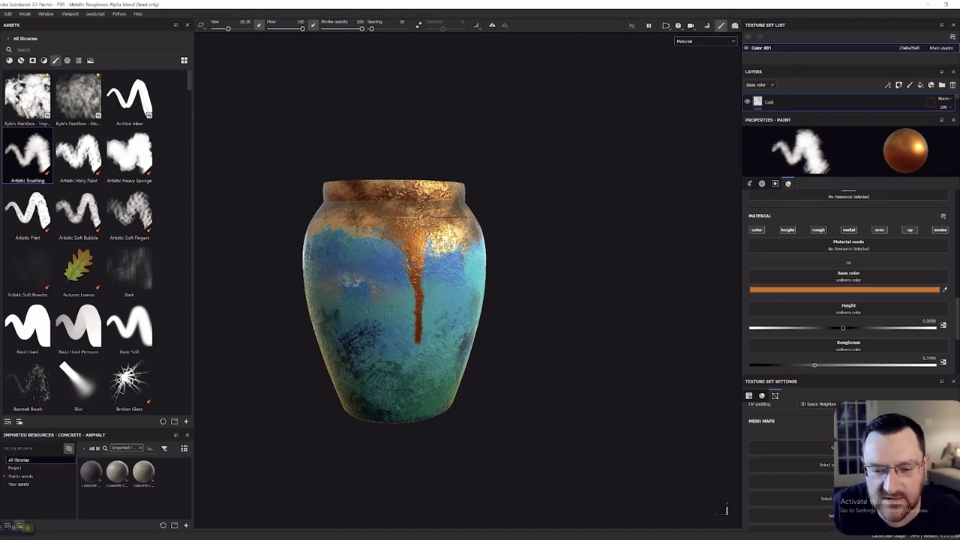
drag(415, 289, 426, 347)
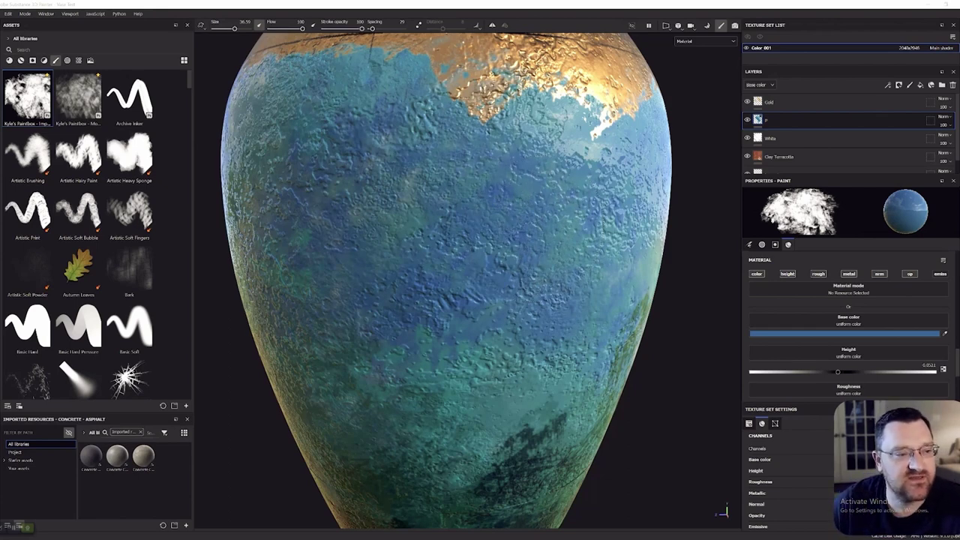
- Hide the Gold layer and toggle the blue paint layer's visibility to compare it with the white base beneath
key(bracketright)
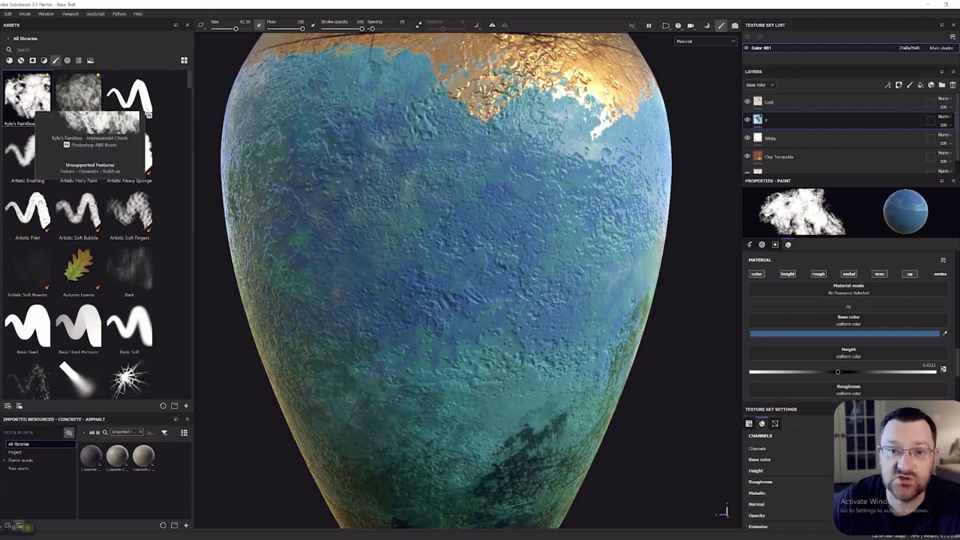
click(747, 102)
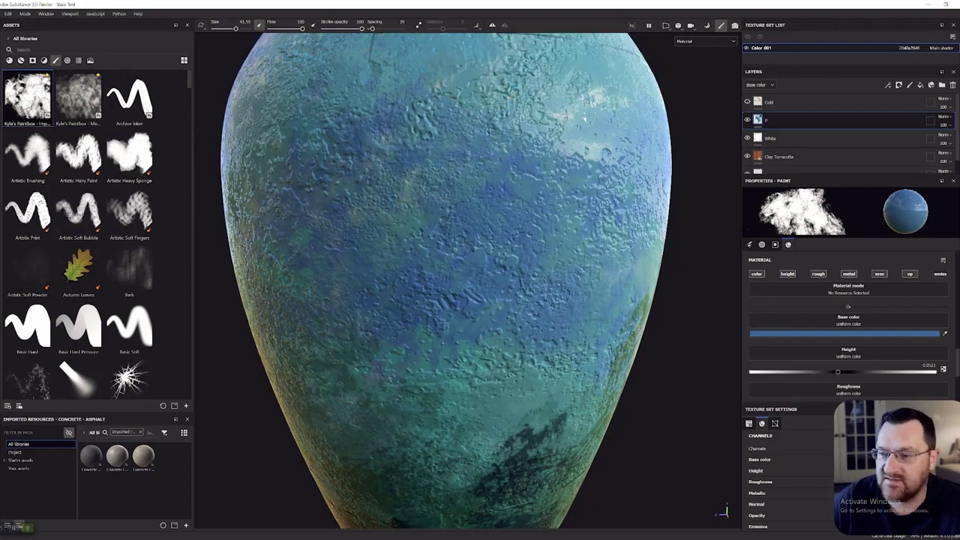
click(747, 120)
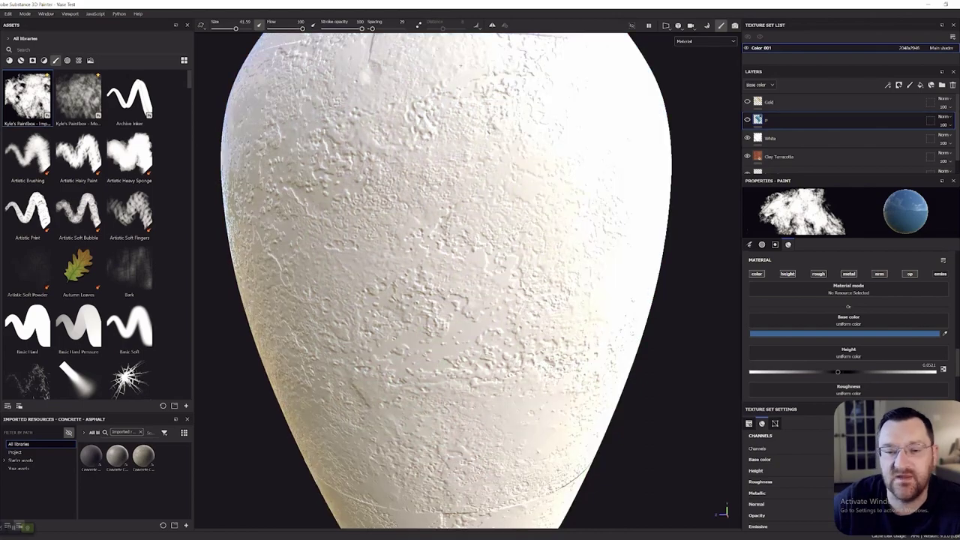
click(748, 120)
click(747, 120)
click(747, 120)
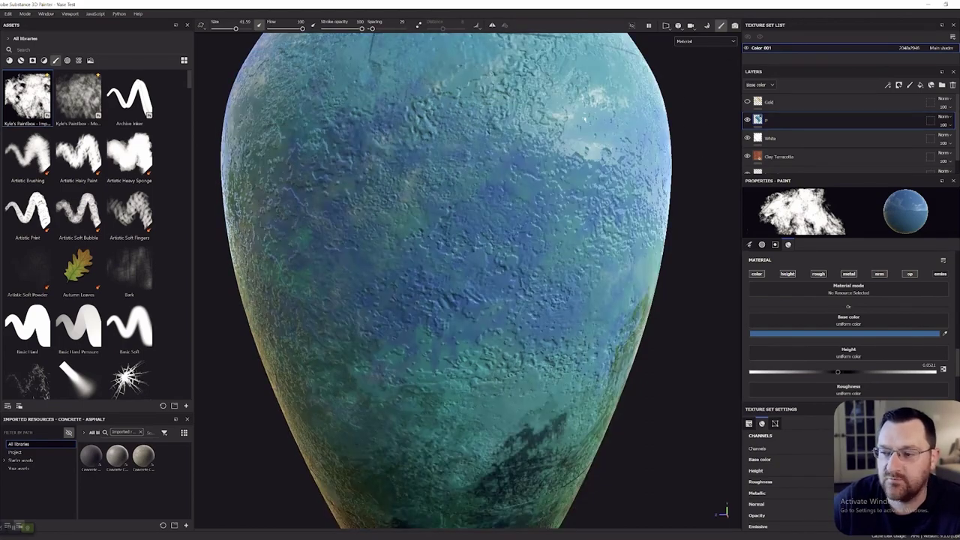
- Review the brush, alpha, stencil and material properties of the Kyle's Paintbox Impressionist brush
scroll(833, 319, up, 4)
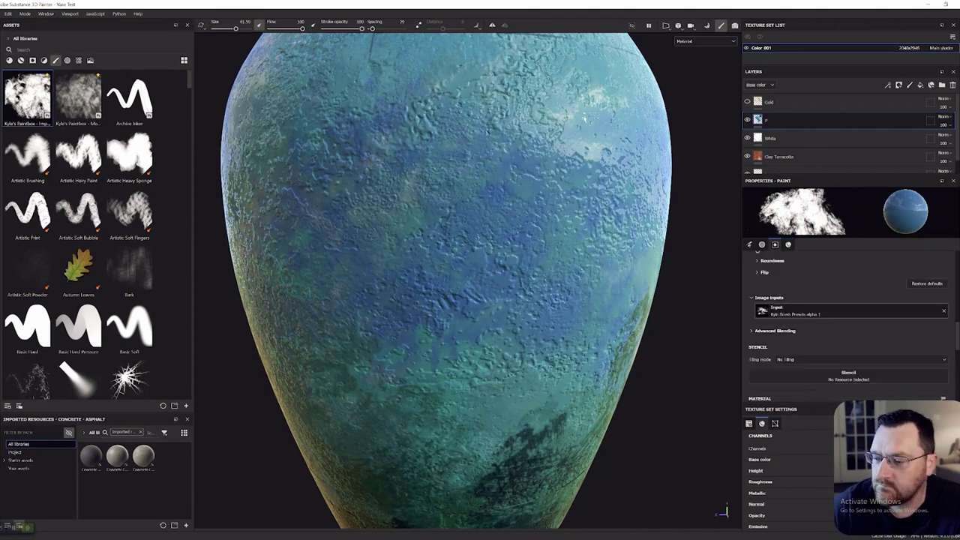
scroll(848, 330, up, 5)
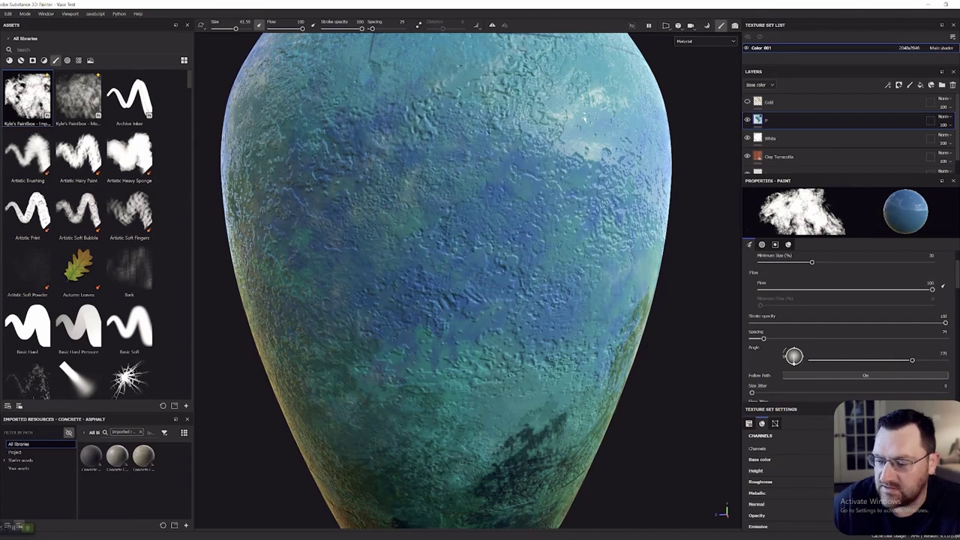
scroll(833, 322, down, 3)
scroll(848, 326, down, 2)
scroll(849, 400, down, 5)
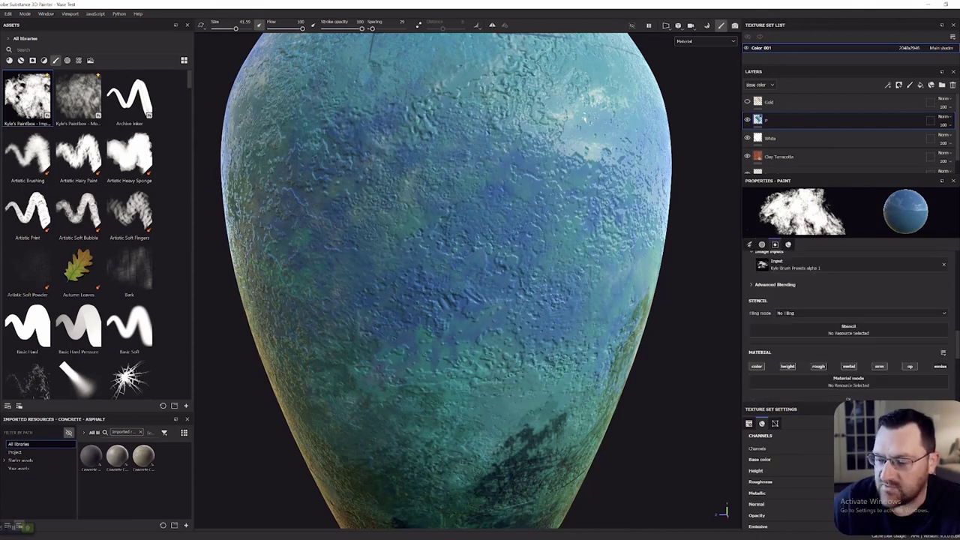
click(750, 244)
click(762, 244)
click(775, 244)
scroll(848, 322, up, 3)
scroll(847, 322, down, 3)
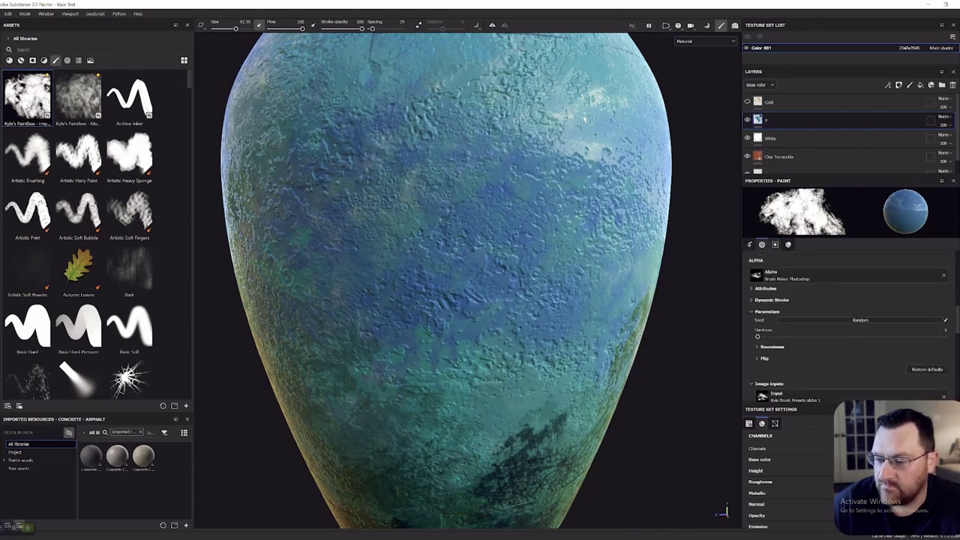
scroll(849, 323, down, 1)
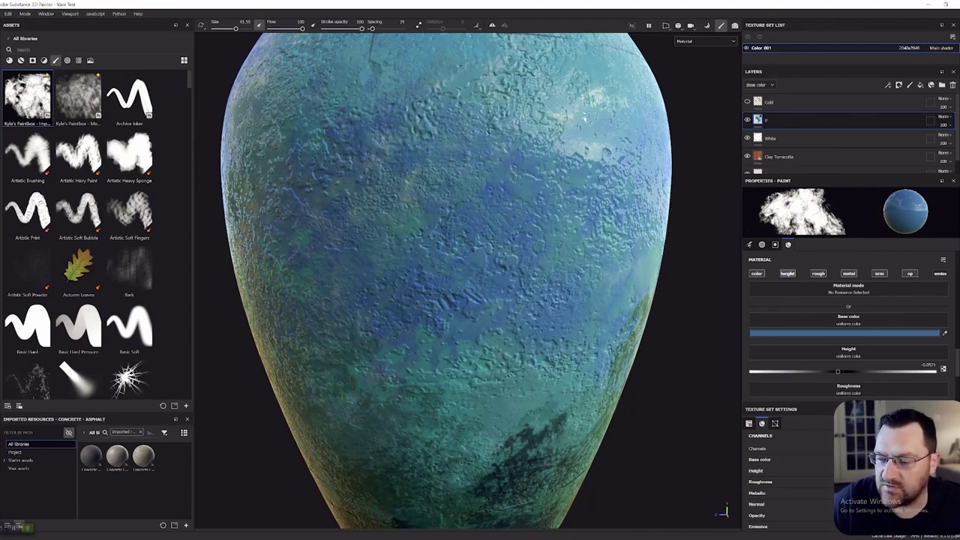
- Disable the height, roughness, metallic, normal and opacity channels so the brush paints color only
click(788, 273)
click(818, 273)
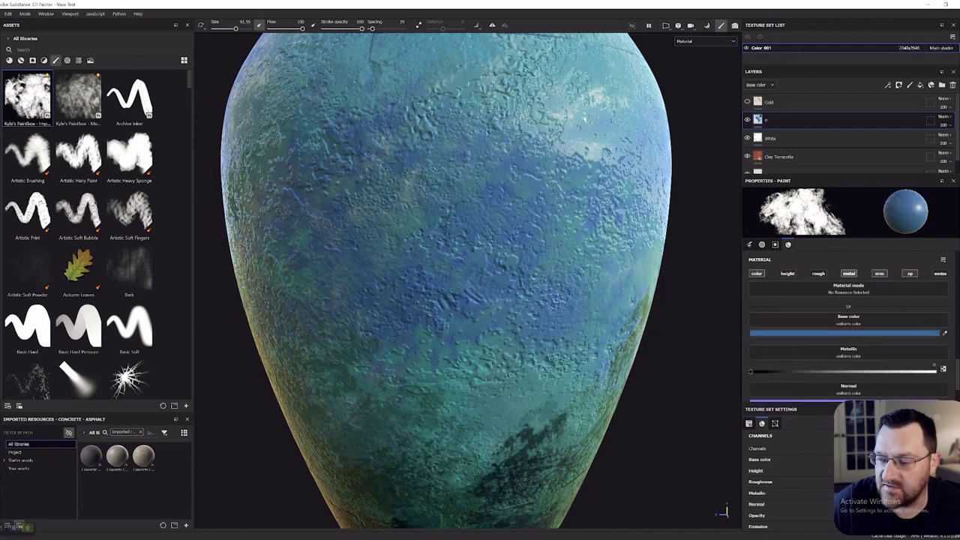
click(849, 273)
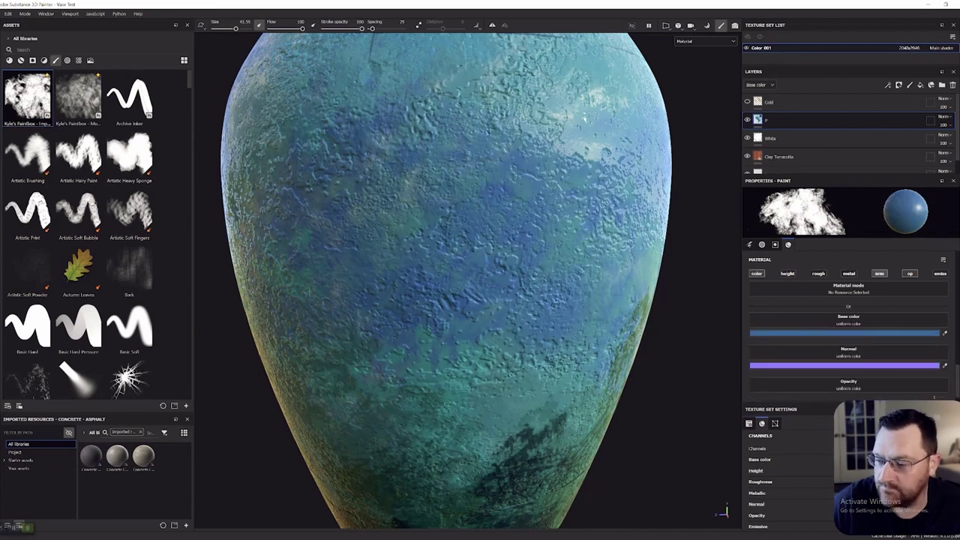
click(879, 273)
click(910, 273)
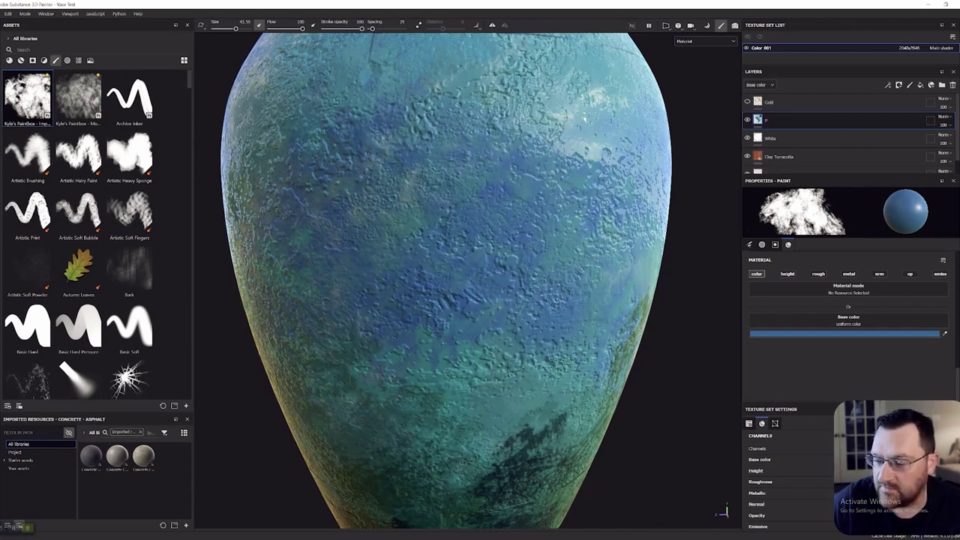
- Set the paint base color to a deeper, more saturated blue
click(835, 333)
click(863, 324)
click(854, 351)
click(854, 360)
click(795, 334)
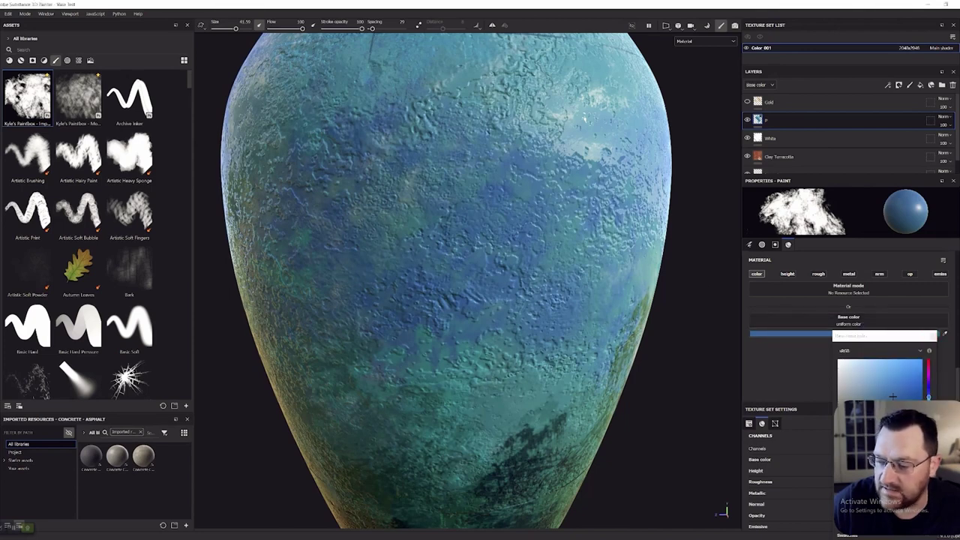
click(911, 394)
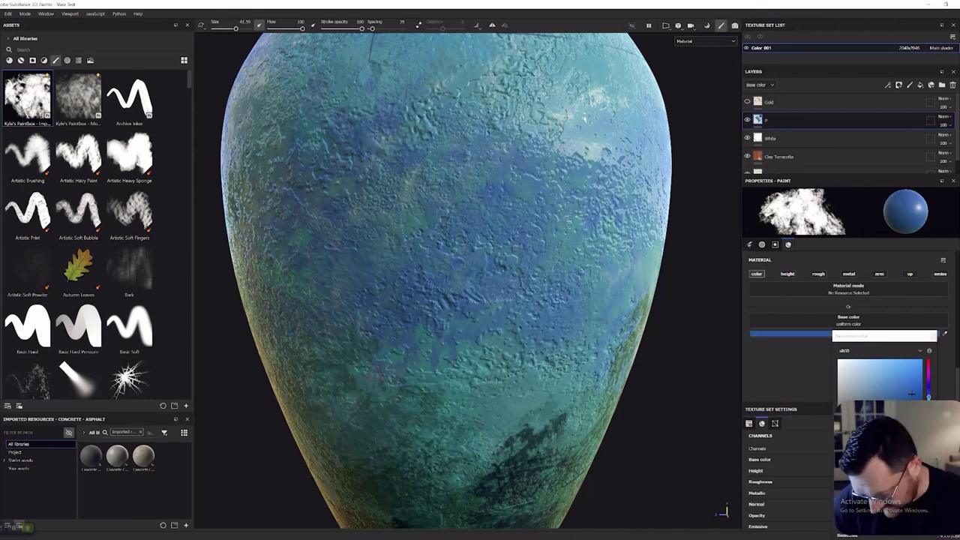
- Reduce the brush size and paint deeper blue patches over the middle of the vase's body
key(bracketleft)
key(bracketleft)
key(bracketleft)
key(bracketleft)
key(bracketleft)
key(bracketleft)
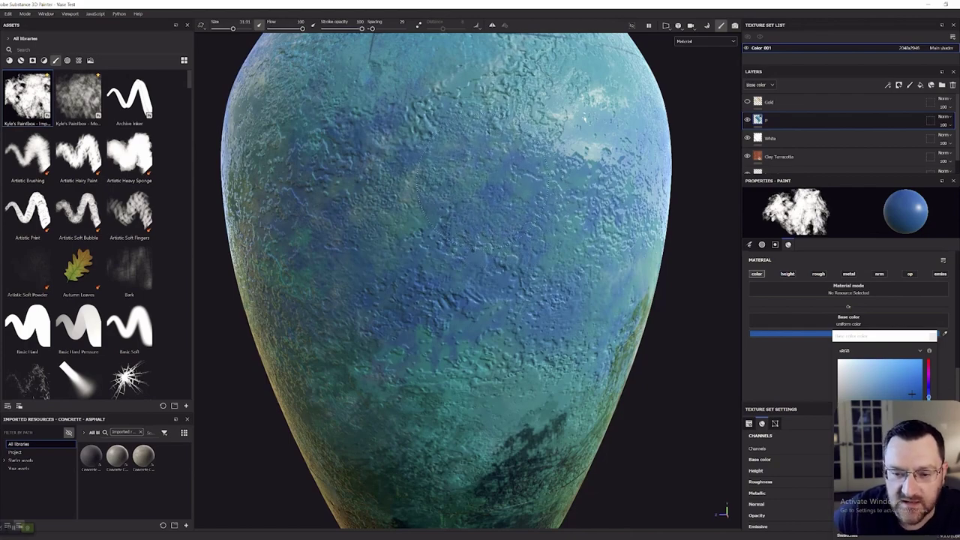
scroll(460, 232, up, 5)
scroll(469, 235, down, 2)
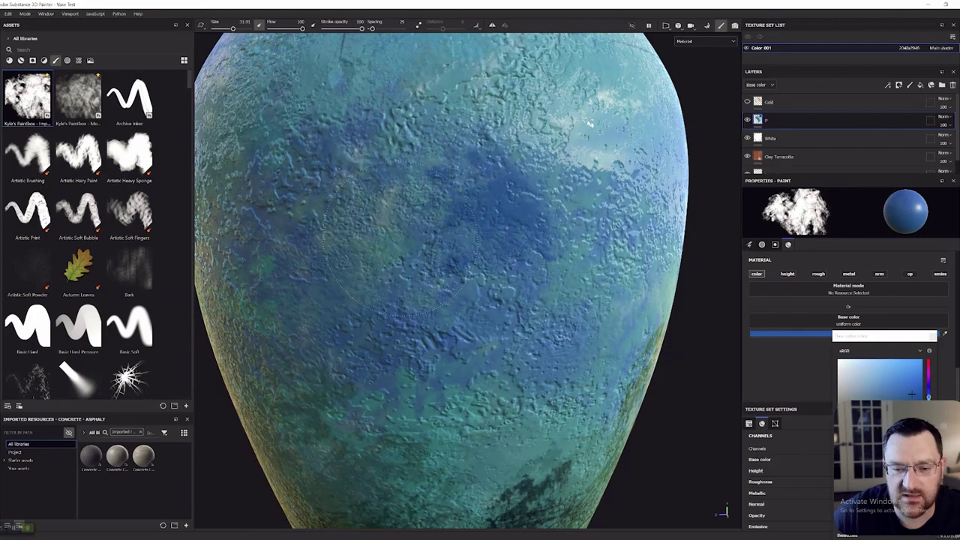
scroll(401, 248, down, 3)
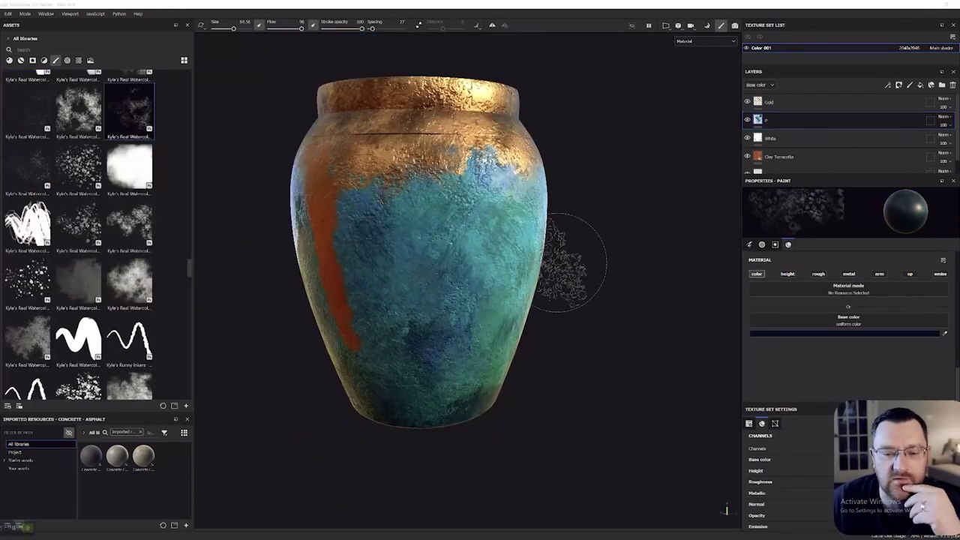
- Examine the painted glaze and gold shoulder from several sides, and check which Kyle's Real Watercolor brush is selected
scroll(617, 253, up, 2)
scroll(622, 257, down, 2)
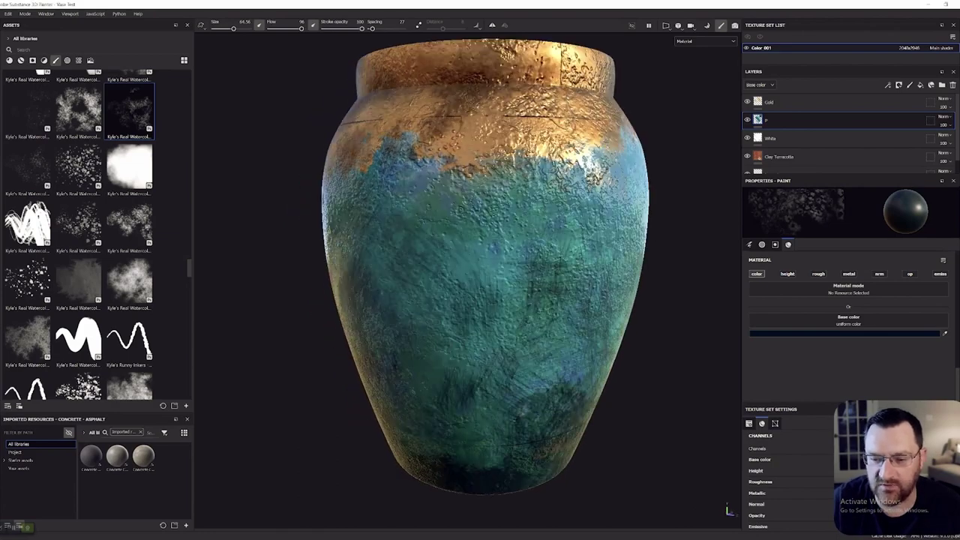
alt+drag(675, 285, 503, 294)
alt+right_drag(713, 322, 651, 335)
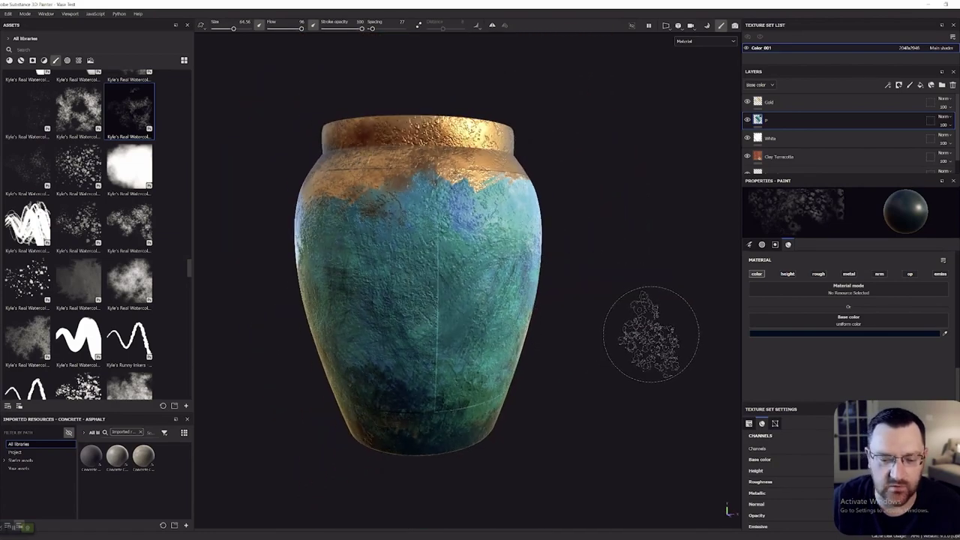
mouse_move(616, 365)
alt+mouse_down()
mouse_move(559, 363)
mouse_move(578, 371)
alt+mouse_up()
scroll(592, 370, down, 3)
scroll(593, 370, up, 2)
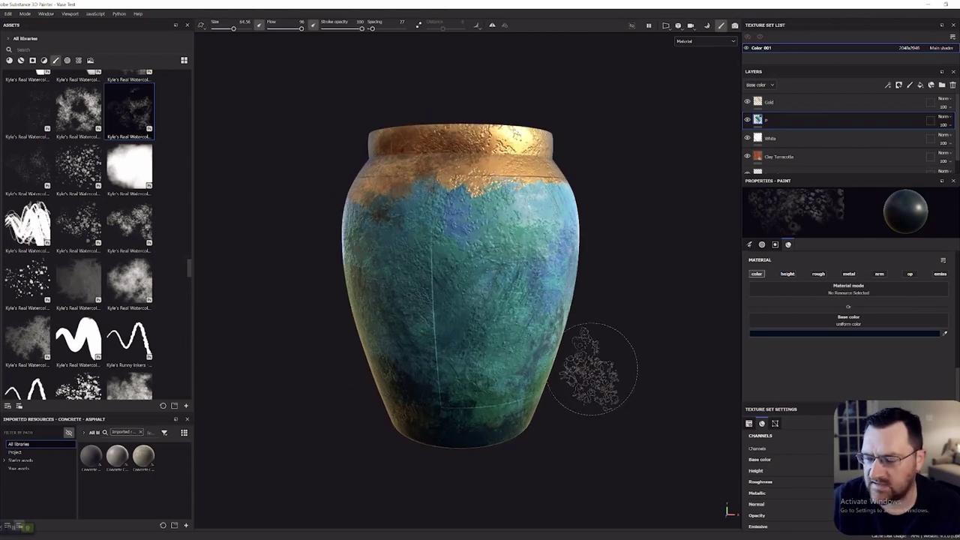
alt+middle_drag(653, 343, 575, 305)
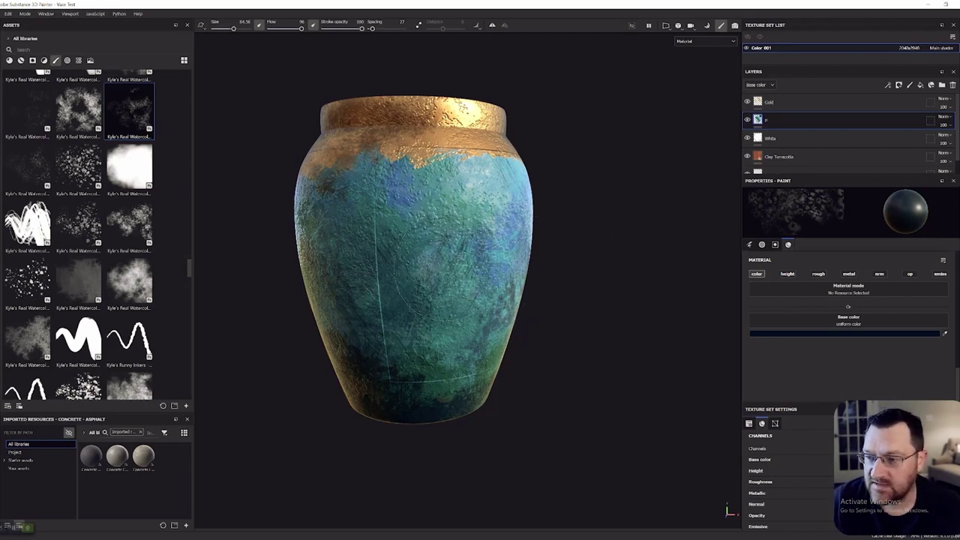
mouse_move(568, 262)
alt+middle_down()
mouse_move(625, 278)
mouse_move(622, 225)
alt+middle_up()
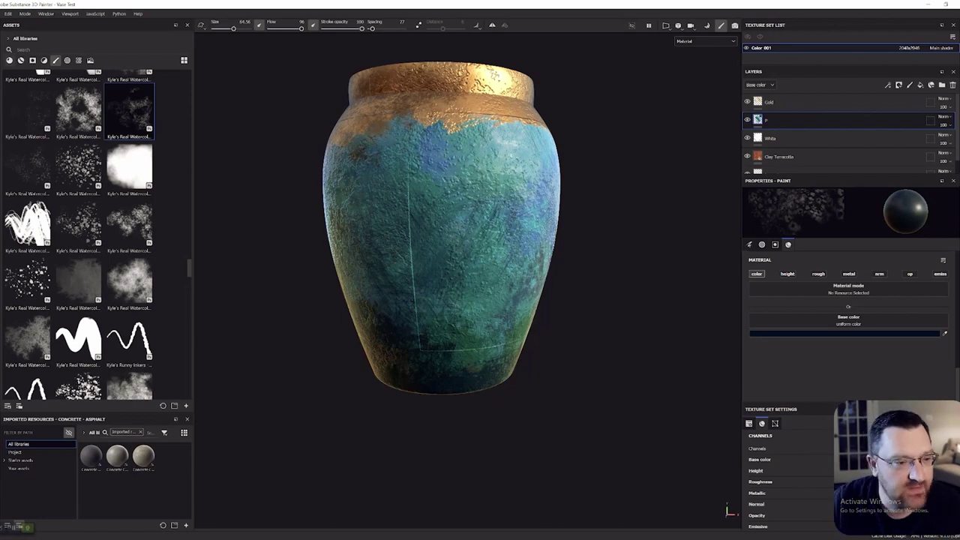
mouse_move(0, 37)
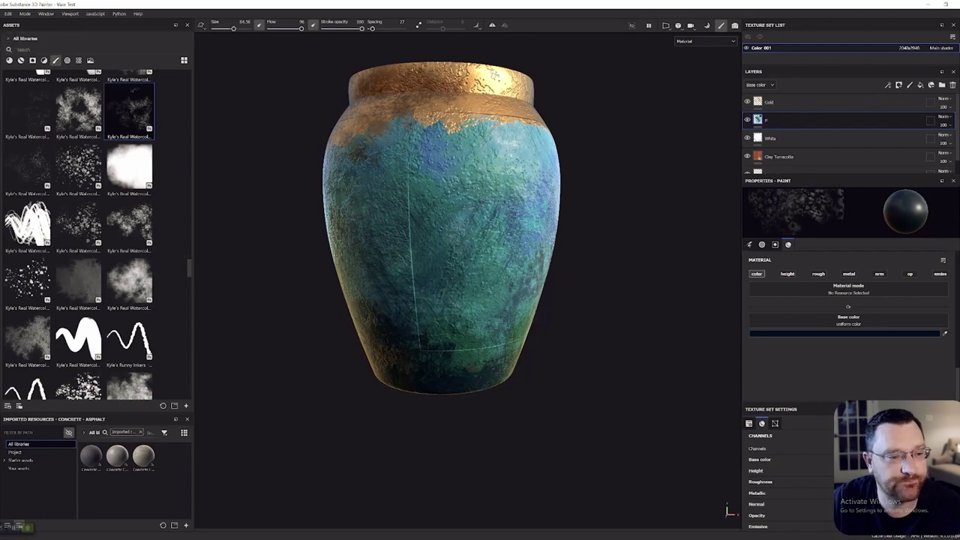
mouse_move(129, 109)
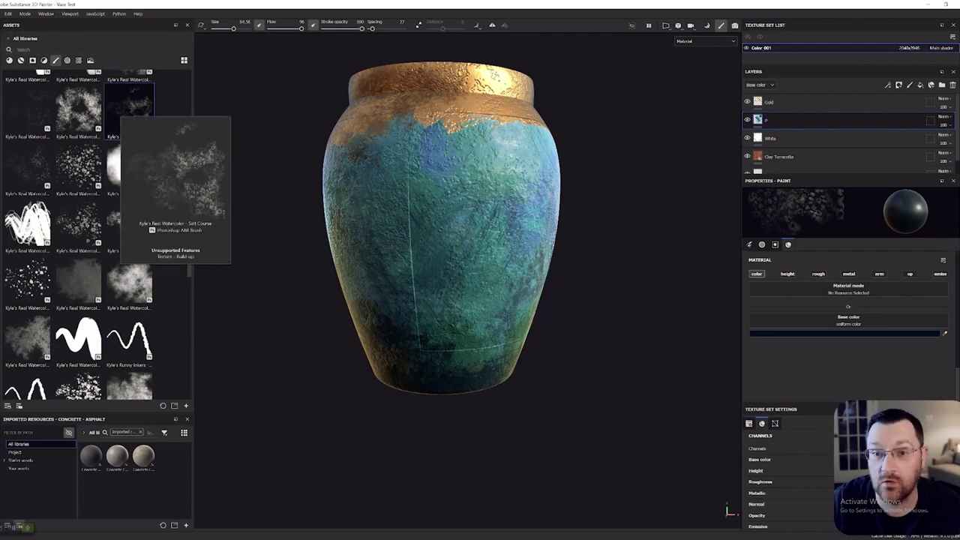
- Enable the height channel and disable the color channel so the watercolor brush paints height only
scroll(579, 244, up, 3)
scroll(833, 308, up, 1)
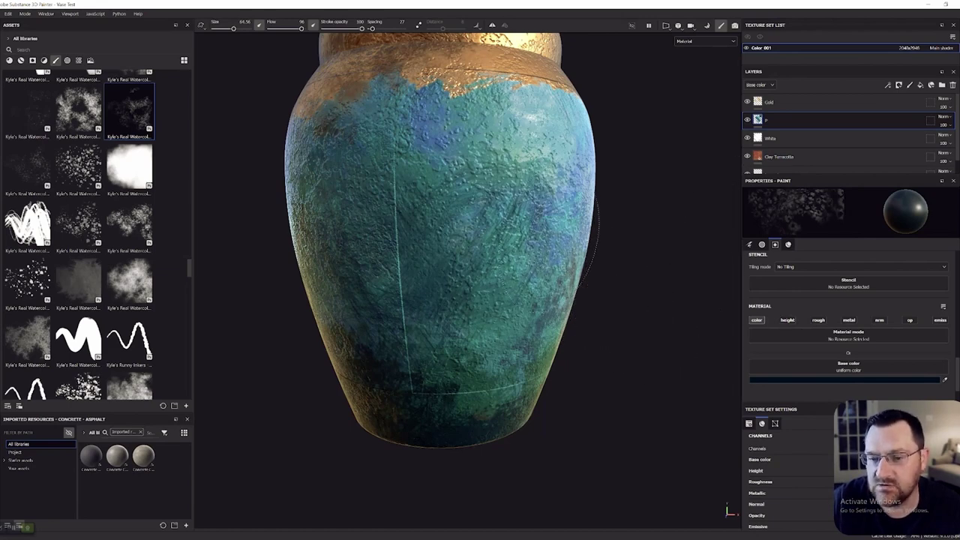
scroll(559, 262, up, 3)
scroll(529, 243, up, 1)
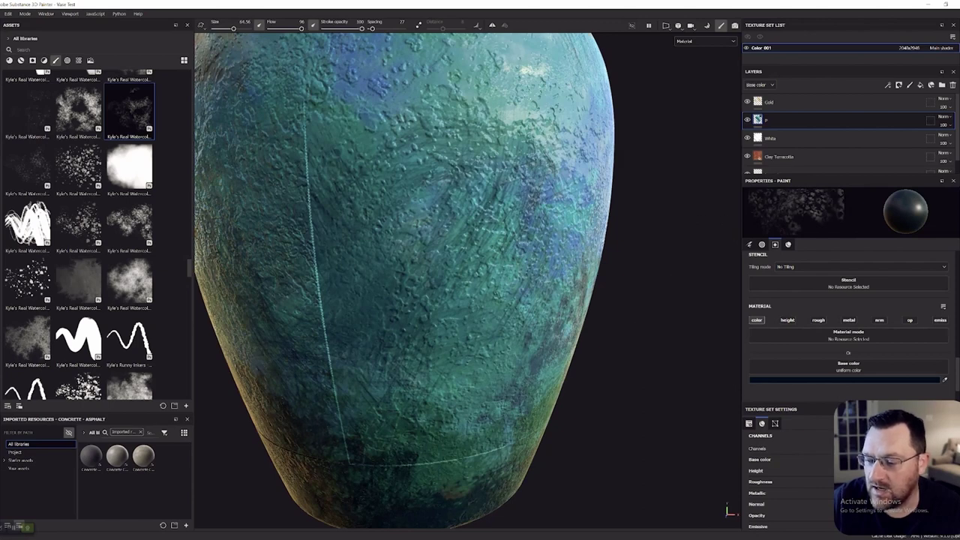
click(788, 320)
scroll(794, 328, down, 2)
scroll(847, 315, up, 1)
click(757, 320)
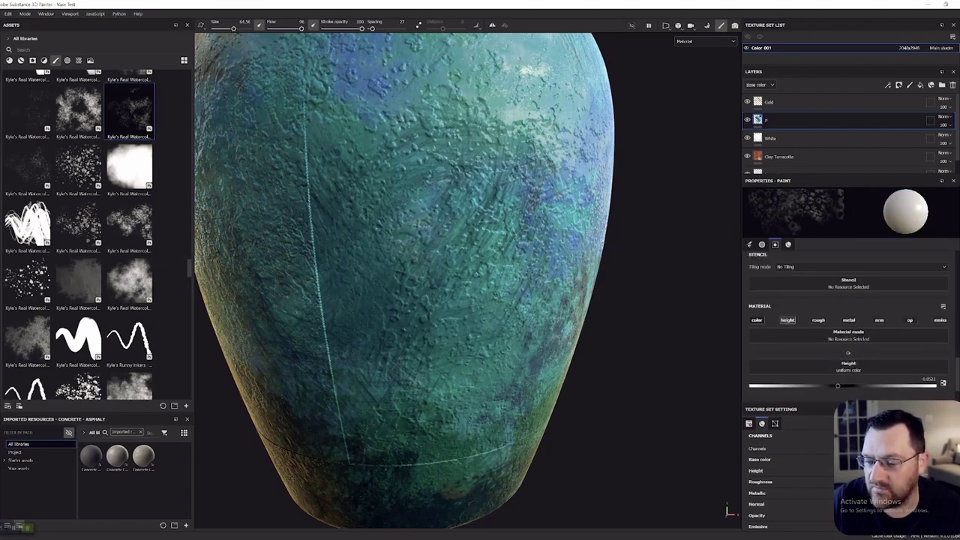
- Try painting strong surface relief across the vase's body with the height set to about -0.57
drag(796, 387, 788, 387)
mouse_move(450, 218)
mouse_down()
mouse_move(473, 195)
mouse_move(533, 196)
mouse_up()
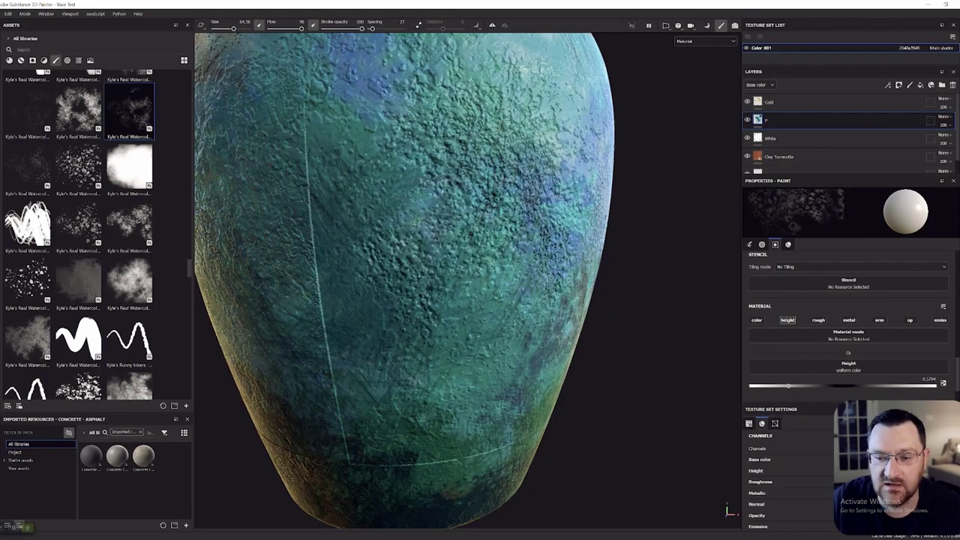
key(f)
scroll(643, 253, down, 2)
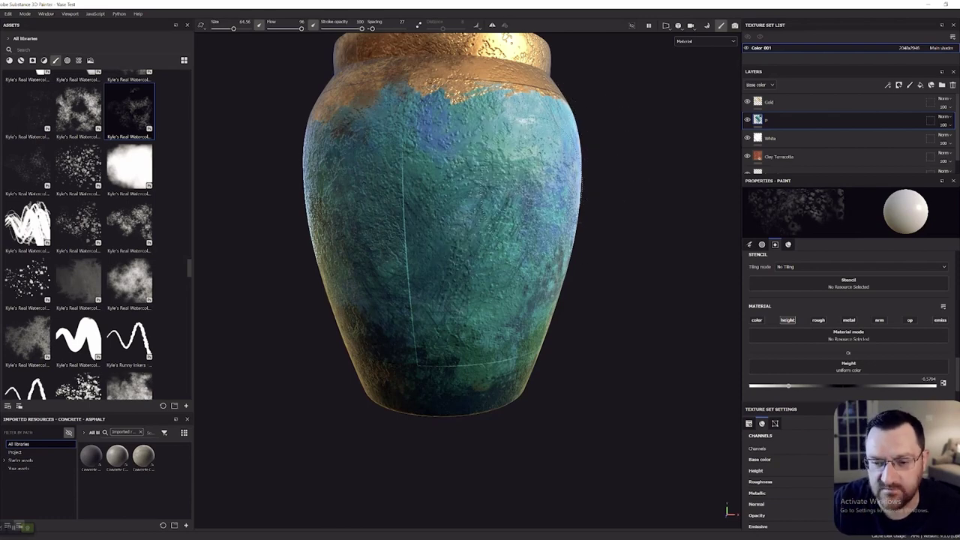
- Enable the normal channel alongside height, set the height to about -0.06 and reduce the brush size for subtle surface relief
scroll(466, 233, up, 2)
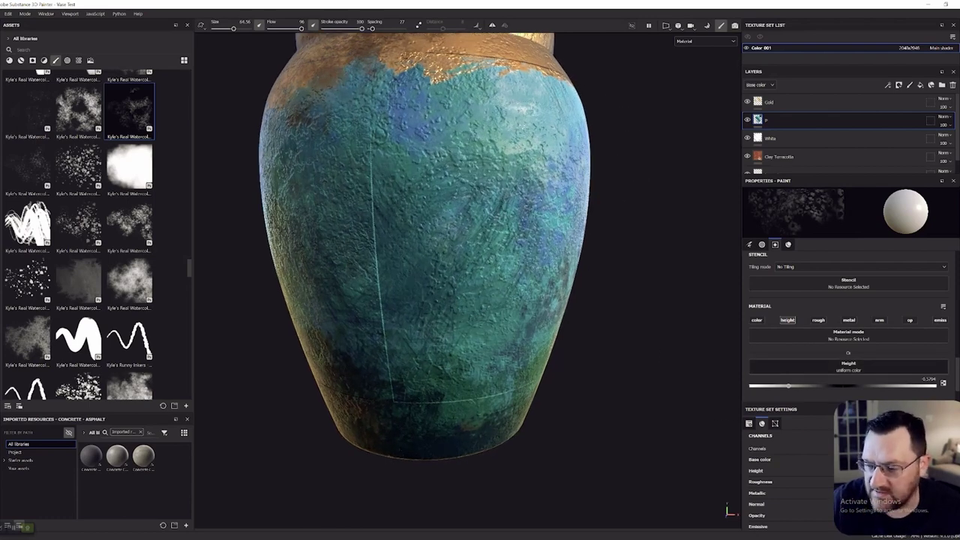
click(879, 320)
alt+middle_drag(633, 279, 650, 338)
scroll(658, 339, up, 1)
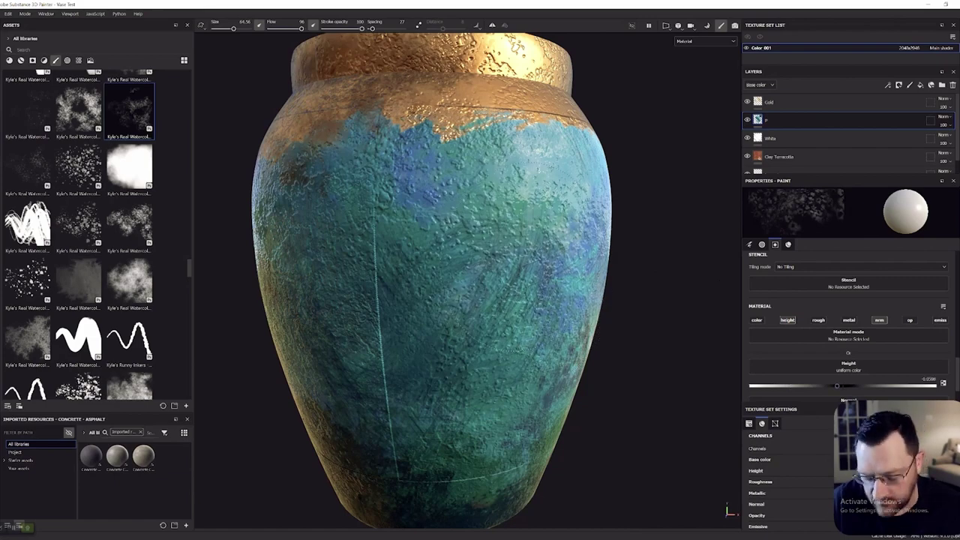
scroll(436, 278, up, 4)
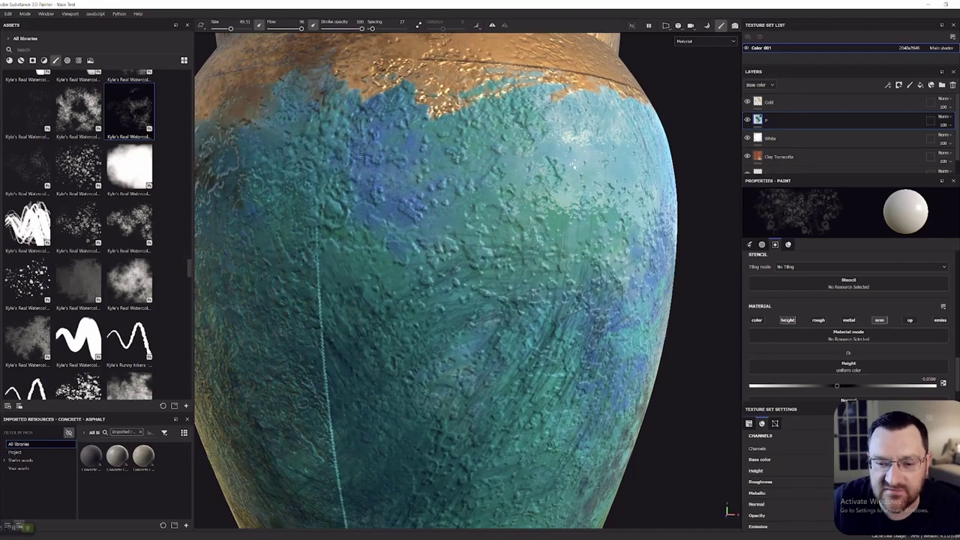
scroll(526, 195, down, 4)
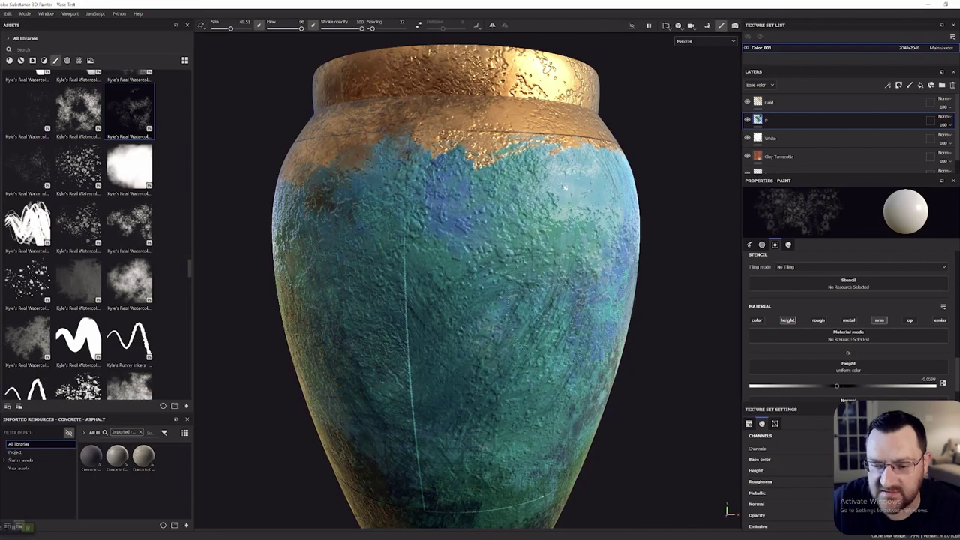
- Examine the fine surface relief on the vase's body and gold shoulder from several sides and distances
alt+drag(383, 360, 462, 297)
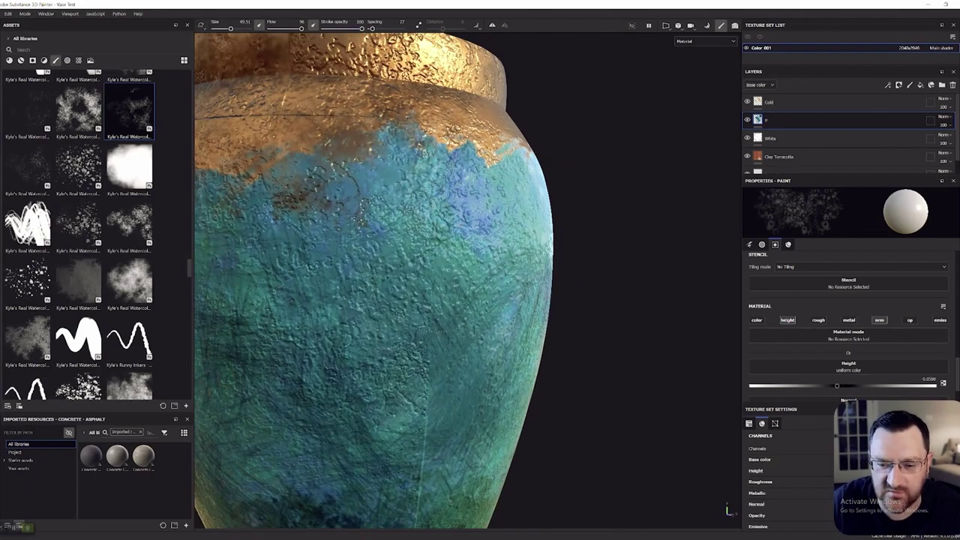
key(f)
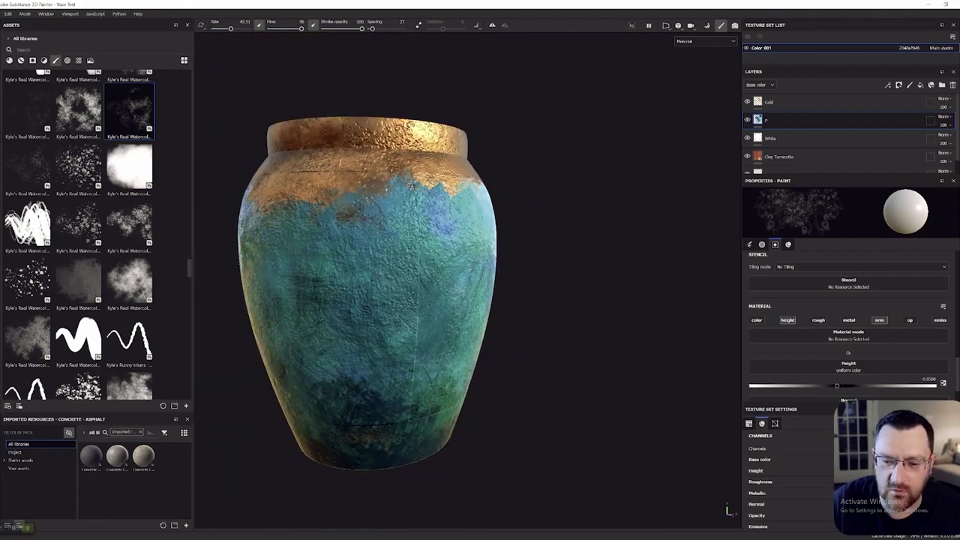
middle_drag(568, 301, 605, 225)
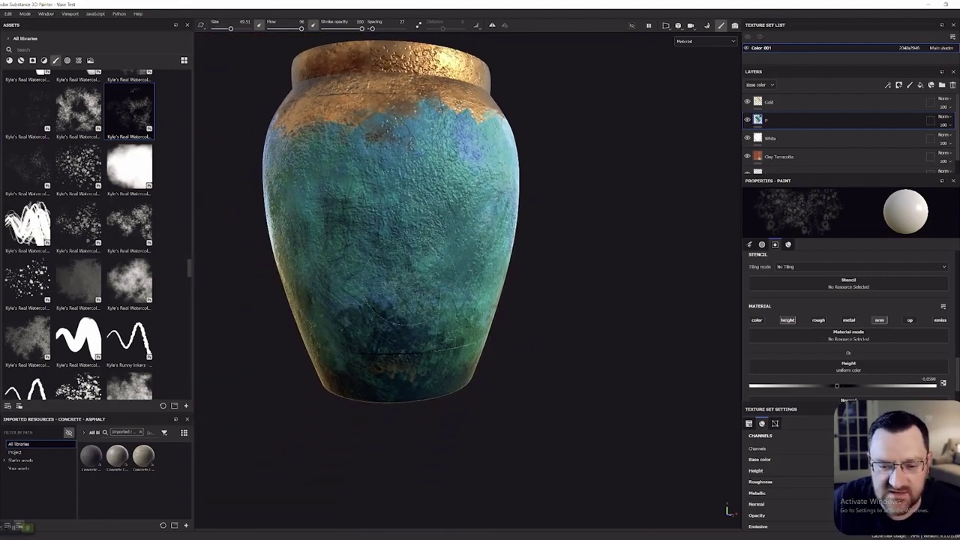
scroll(395, 279, up, 2)
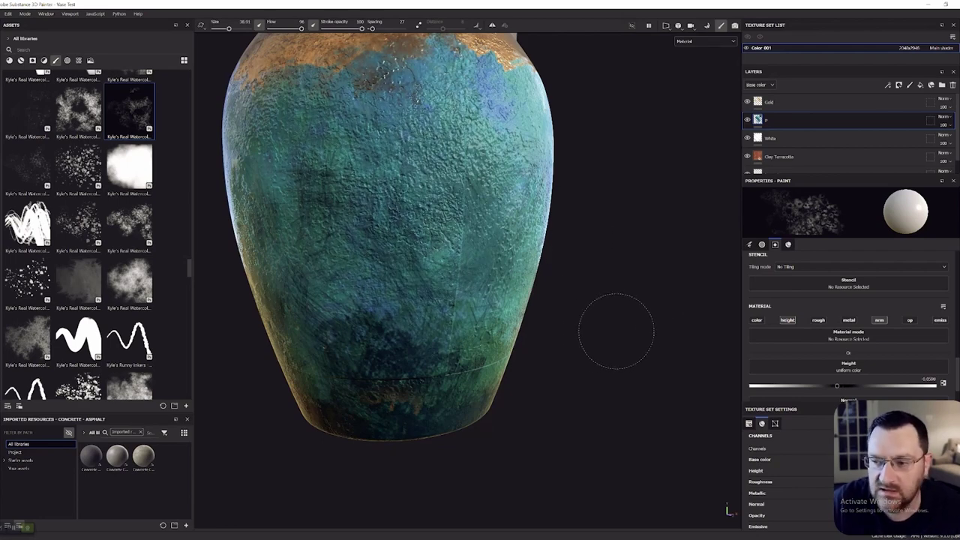
scroll(590, 317, up, 2)
alt+middle_drag(517, 351, 562, 370)
alt+drag(699, 333, 660, 336)
mouse_move(659, 375)
alt+middle_down()
mouse_move(583, 365)
mouse_move(596, 391)
alt+middle_up()
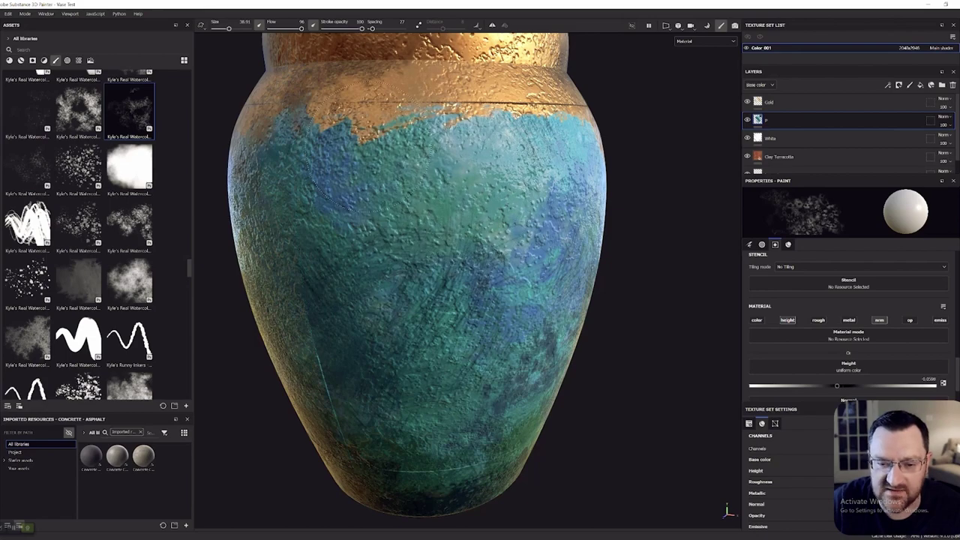
- Reduce the brush size to about 32 for finer relief strokes
mouse_move(648, 416)
alt+middle_down()
mouse_move(563, 372)
mouse_move(551, 341)
alt+middle_up()
scroll(528, 327, down, 3)
key(bracketleft)
key(bracketleft)
key(bracketleft)
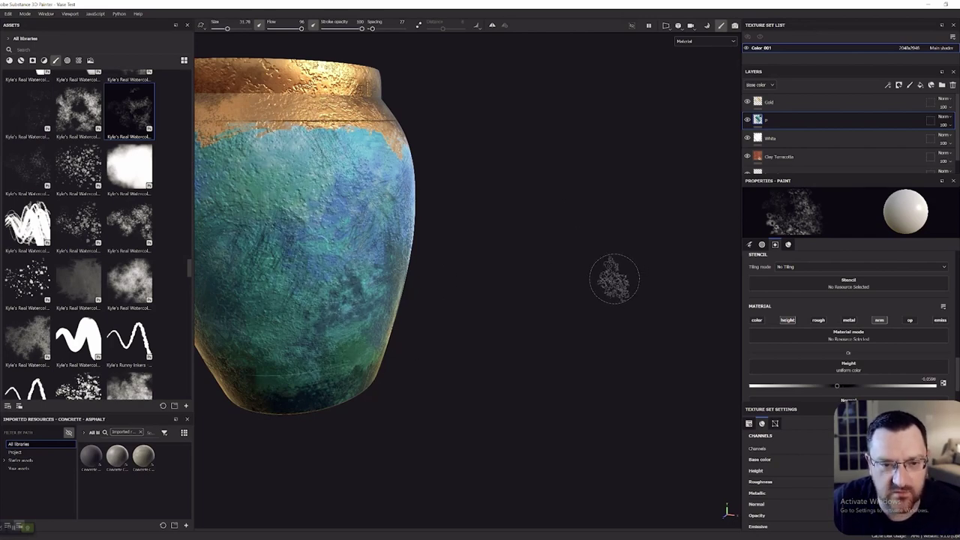
- Examine the relief around the vase's blue side, the pale chipped patch and the long orange drip
mouse_move(518, 283)
alt+mouse_down()
mouse_move(466, 280)
mouse_move(405, 300)
alt+mouse_up()
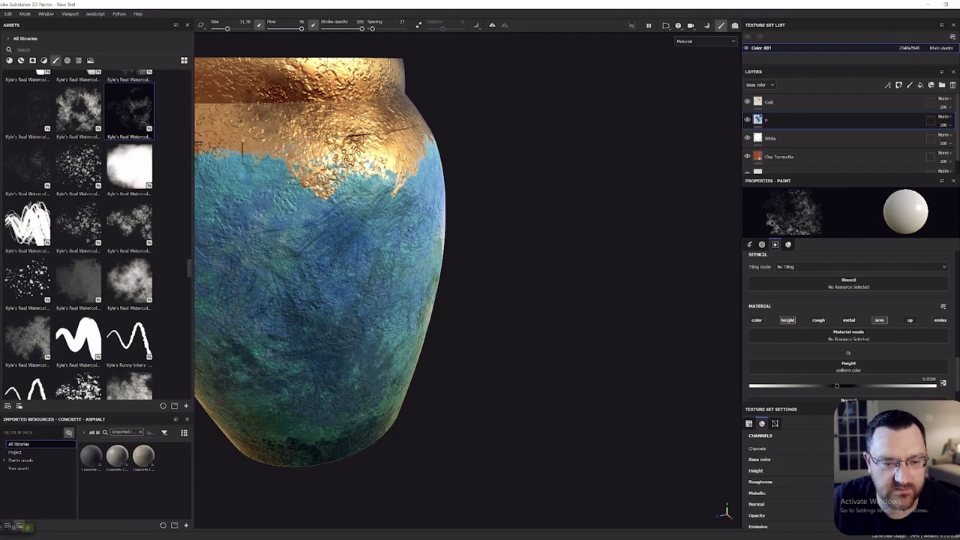
alt+drag(413, 383, 356, 368)
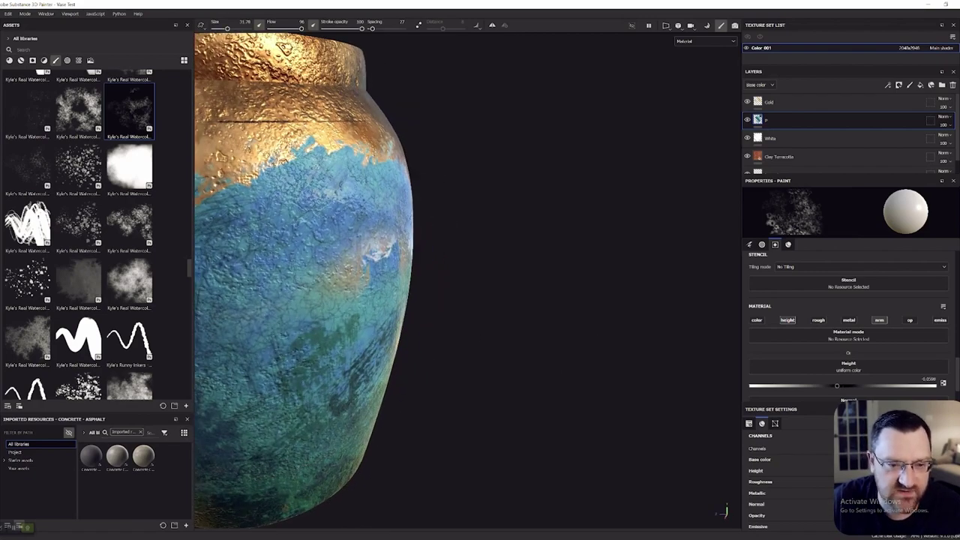
mouse_move(574, 286)
alt+mouse_down()
mouse_move(435, 296)
mouse_move(398, 315)
alt+mouse_up()
alt+drag(597, 234, 607, 224)
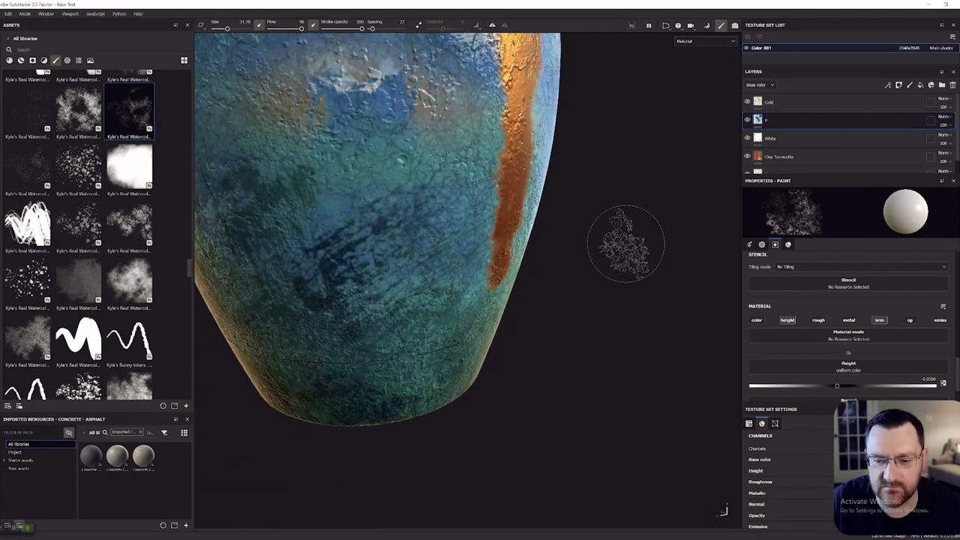
alt+right_drag(623, 236, 637, 274)
alt+drag(637, 274, 518, 288)
alt+right_drag(515, 289, 429, 315)
alt+drag(423, 319, 441, 293)
- Set the brush's height value to about 0.03 and inspect the orange drip and lower body up close
alt+right_drag(617, 299, 542, 277)
alt+middle_drag(542, 276, 589, 291)
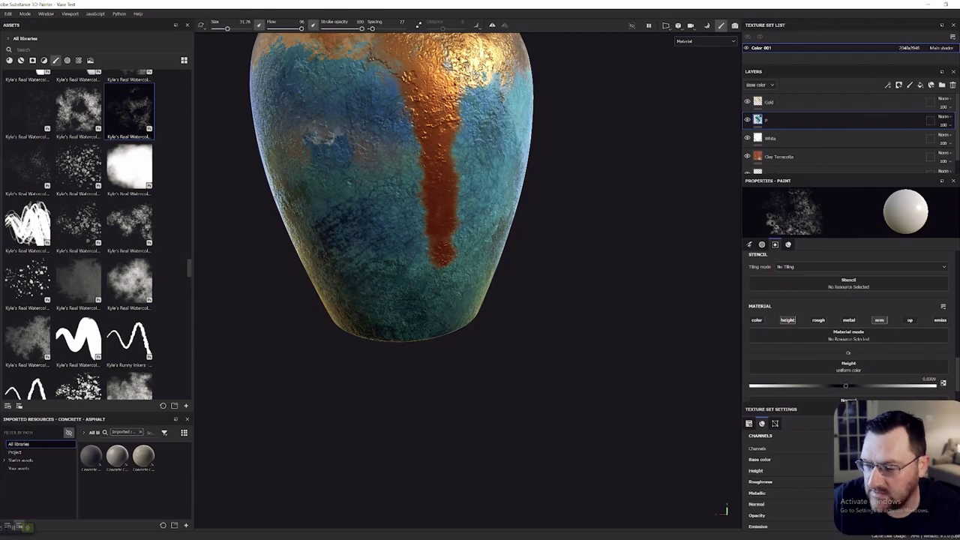
scroll(855, 313, down, 1)
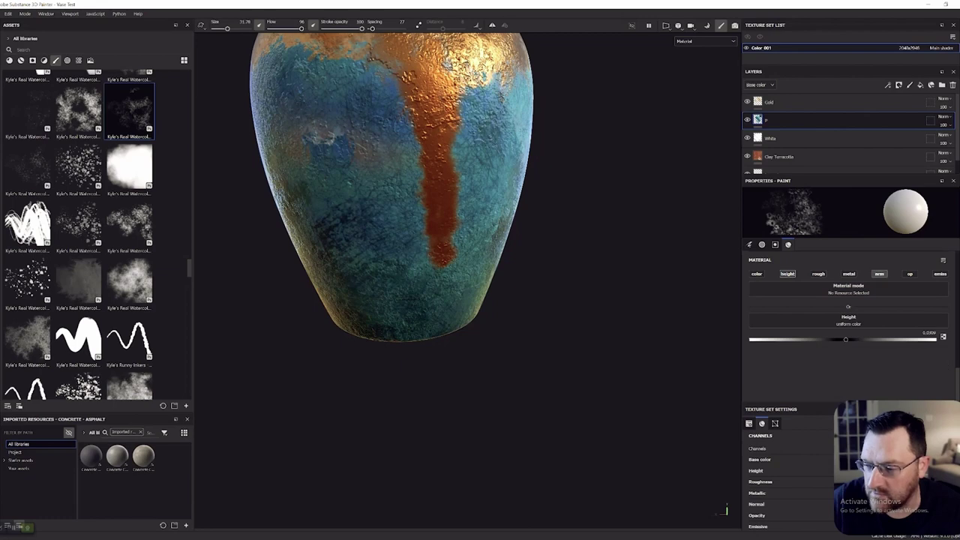
scroll(433, 239, up, 3)
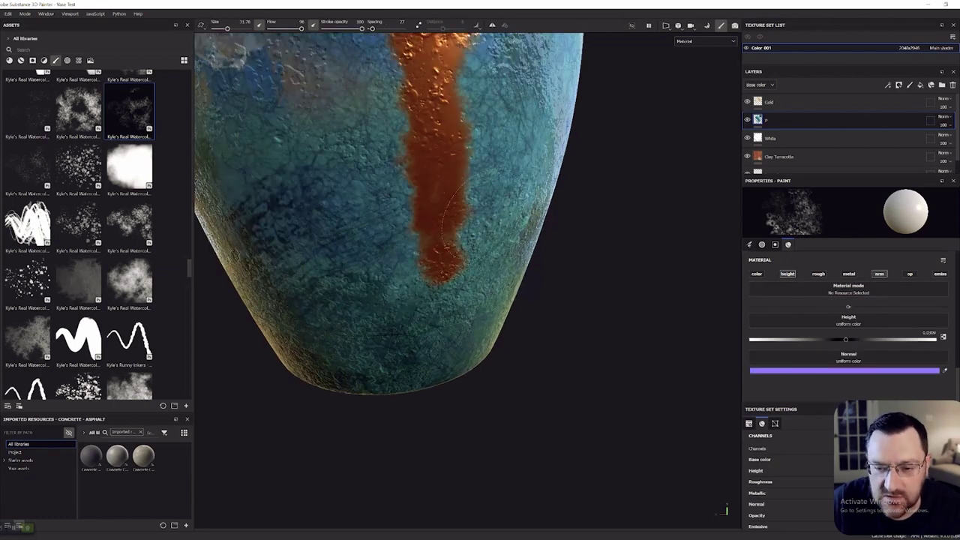
scroll(394, 226, down, 3)
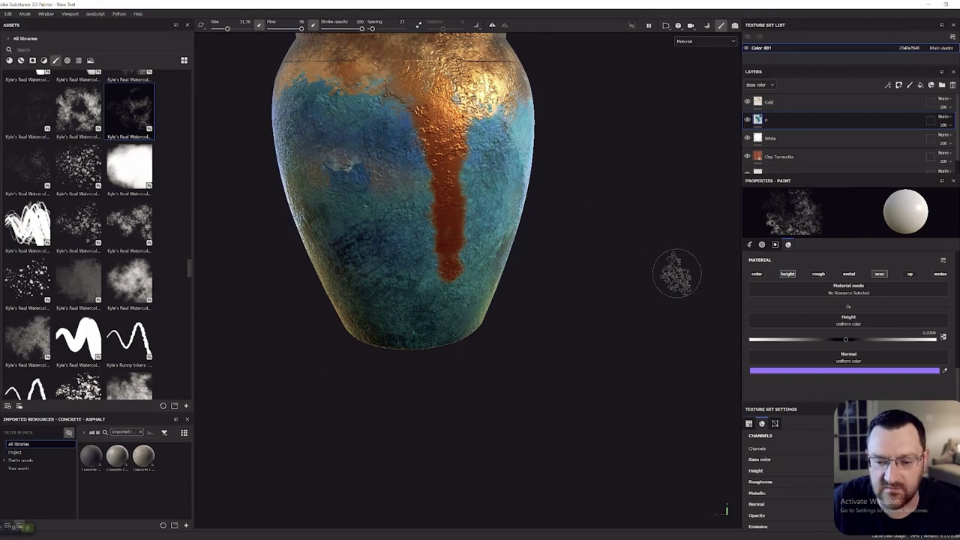
- Examine the whole textured vase from all sides, comparing the gold rim, the glaze colors and the surface relief
alt+drag(596, 274, 465, 237)
scroll(480, 225, down, 3)
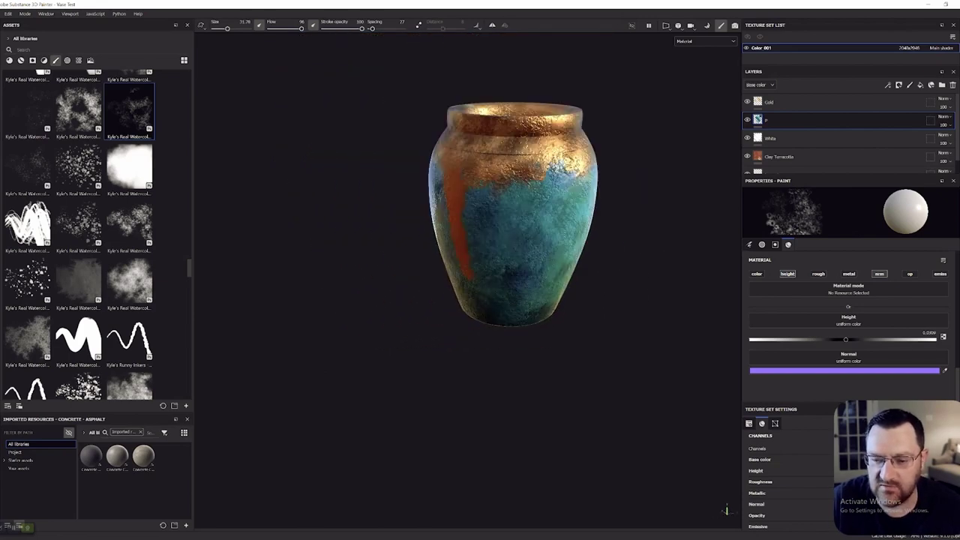
alt+drag(629, 256, 538, 265)
alt+middle_drag(574, 288, 439, 304)
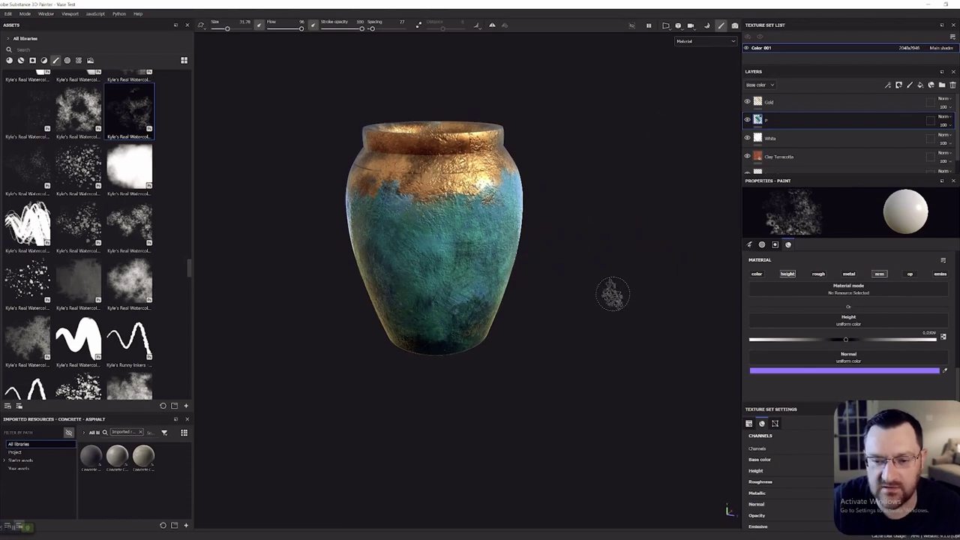
alt+drag(632, 289, 440, 290)
alt+middle_drag(650, 318, 580, 355)
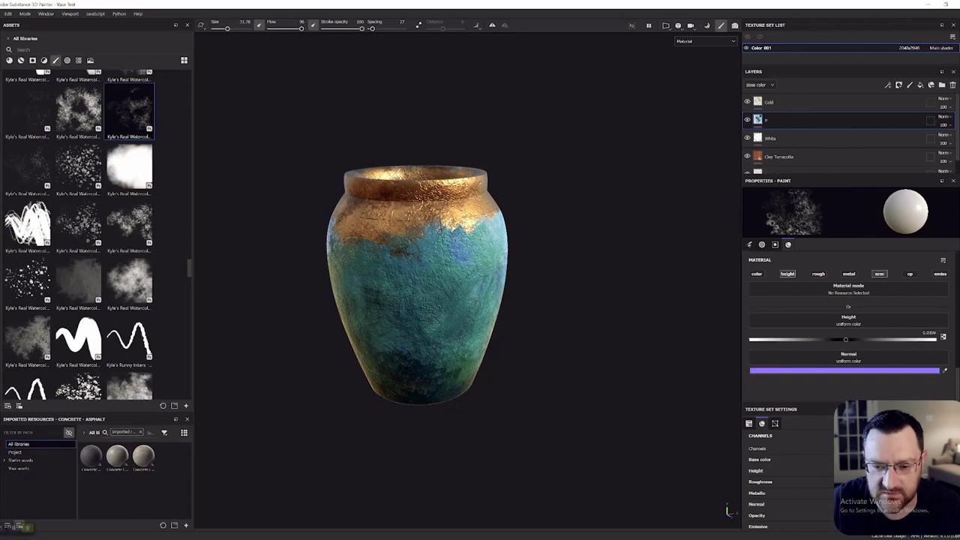
alt+drag(599, 339, 450, 298)
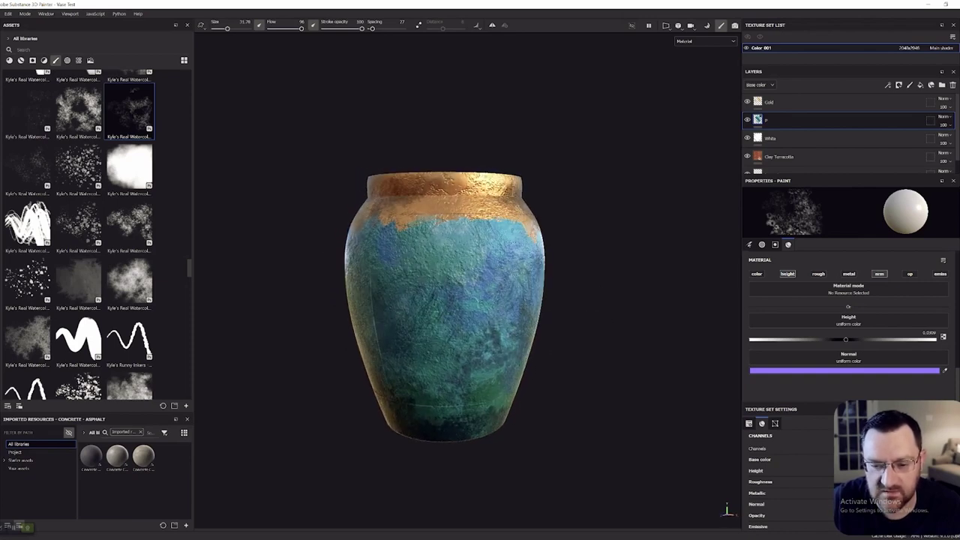
alt+middle_drag(522, 411, 523, 318)
alt+drag(604, 322, 480, 315)
scroll(465, 322, down, 4)
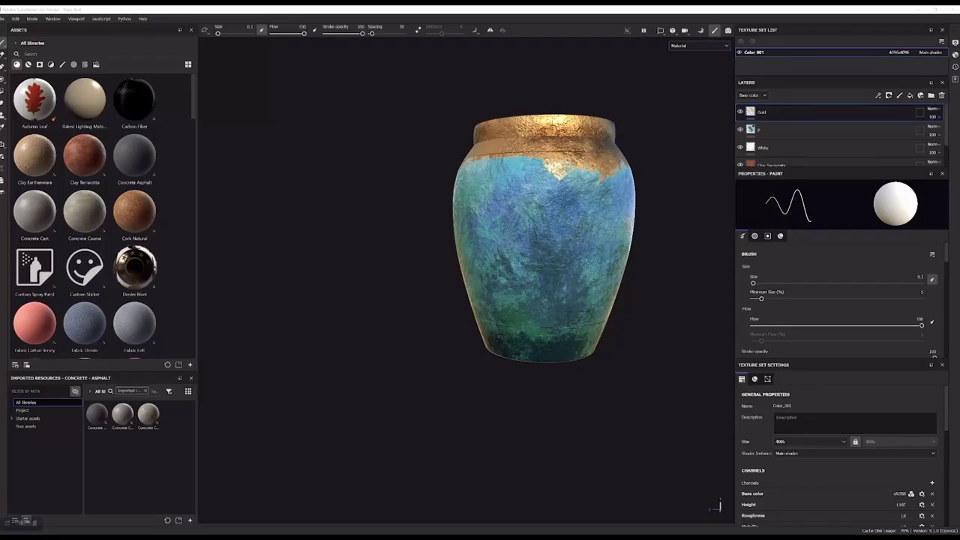
alt+middle_drag(544, 239, 466, 257)
scroll(465, 259, up, 3)
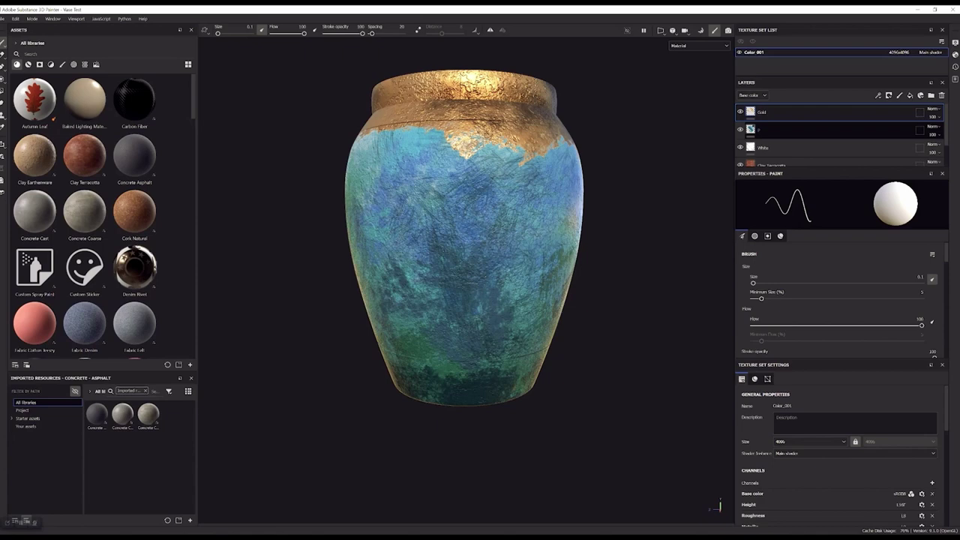
- Set the texture set's resolution to 1024x1024
scroll(833, 116, down, 2)
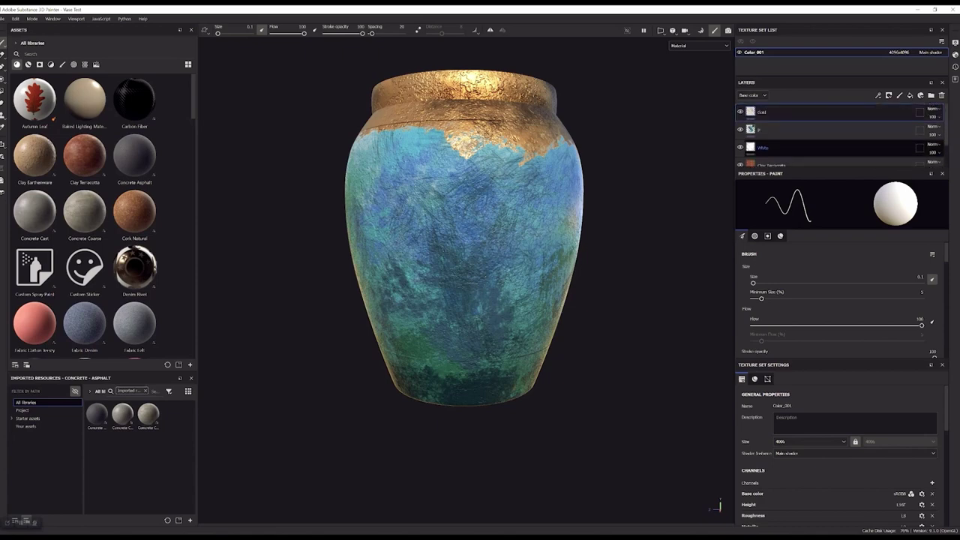
click(899, 52)
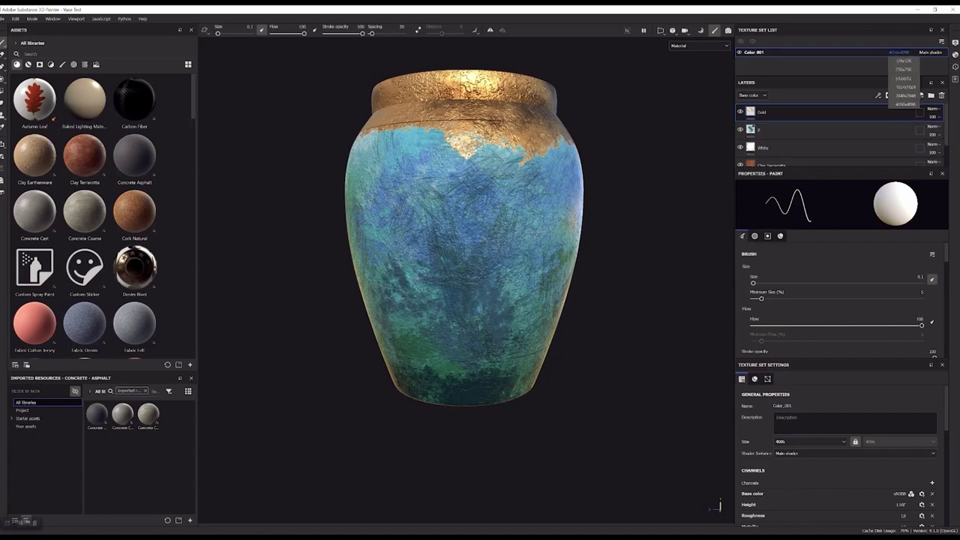
click(905, 87)
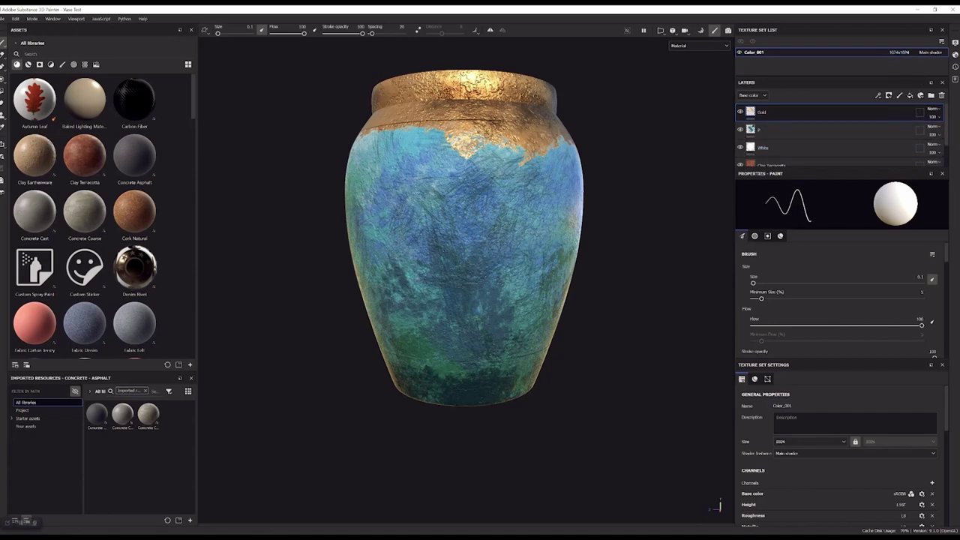
- Select all layers from Gold to Layer 1, create a new folder above them and add a paint layer inside it
scroll(863, 126, down, 3)
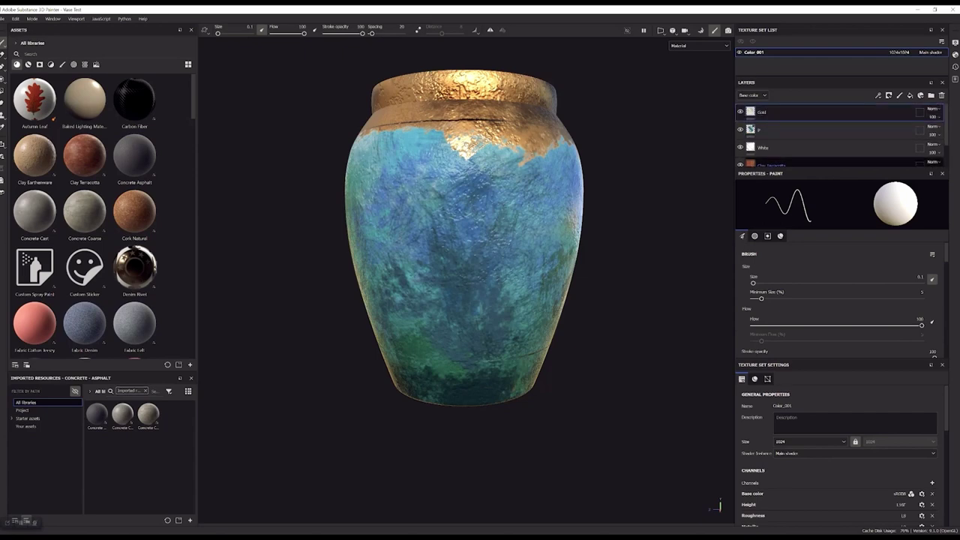
click(795, 164)
drag(833, 169, 832, 269)
click(795, 184)
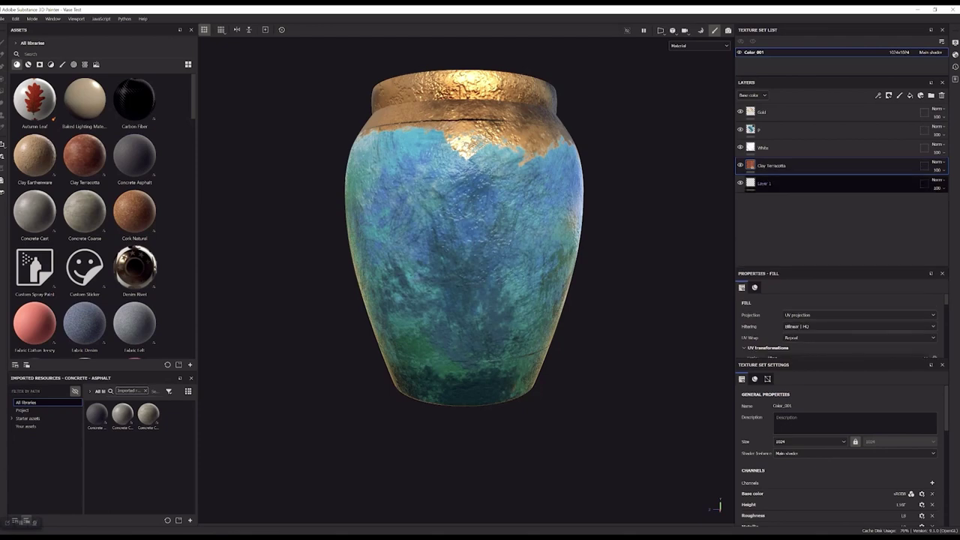
shift+click(796, 112)
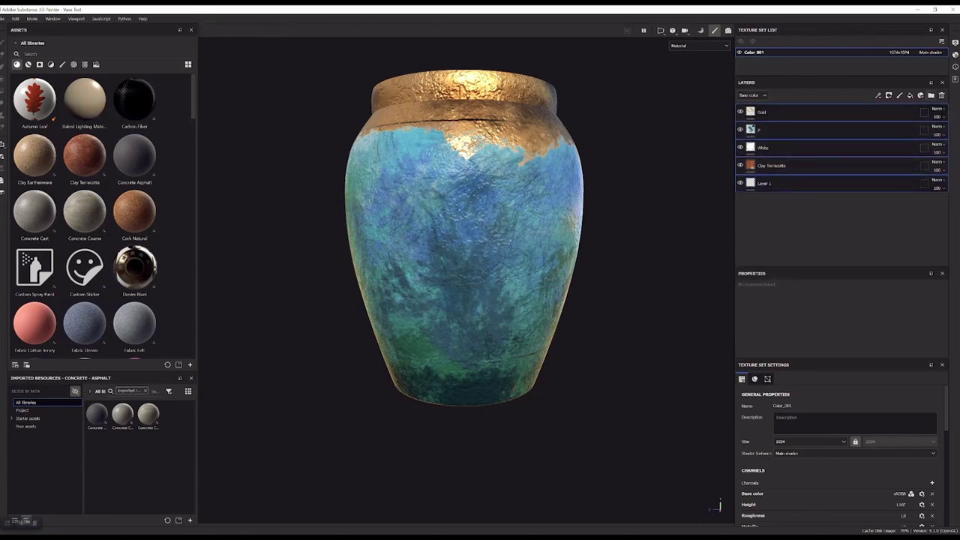
click(931, 96)
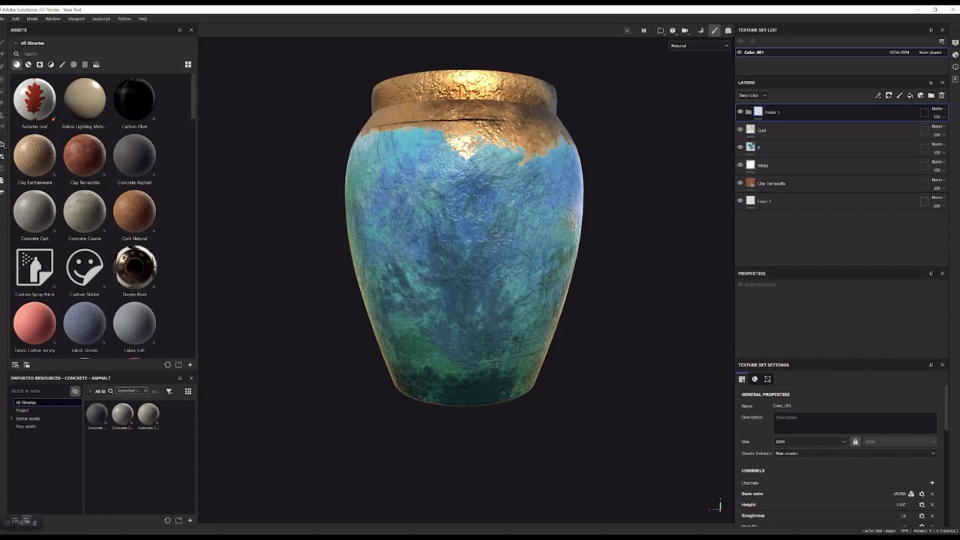
double_click(773, 112)
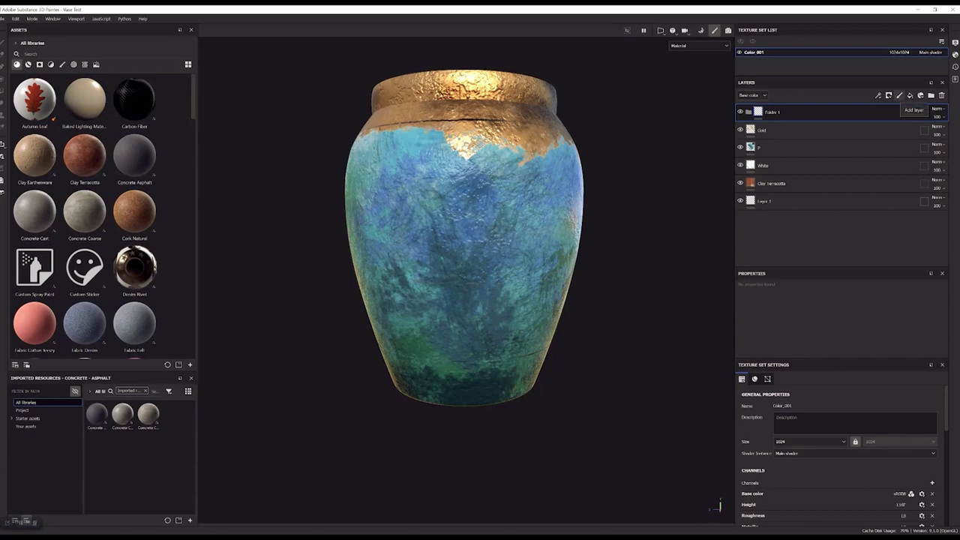
click(899, 96)
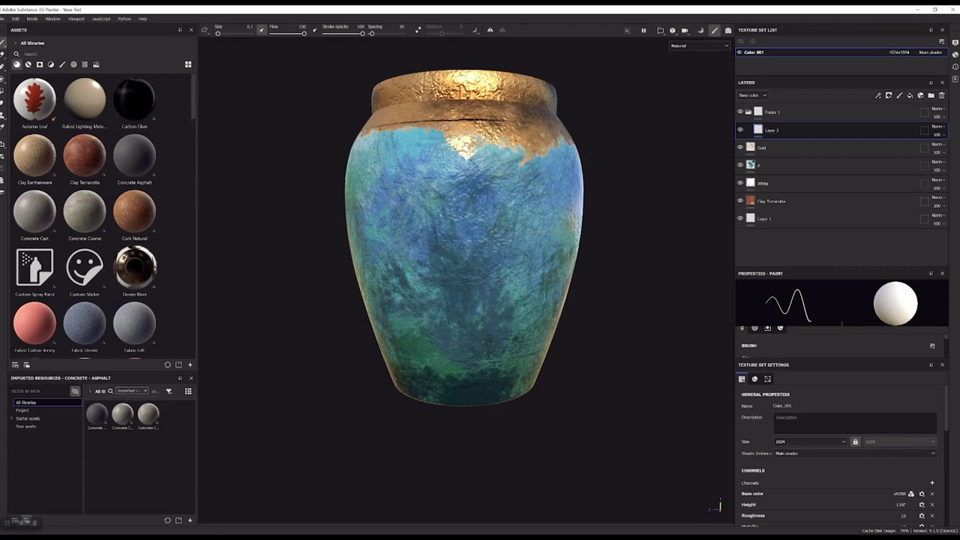
- Enlarge the brush properties area and choose the Basic Soft brush for the new paint layer
scroll(579, 222, down, 3)
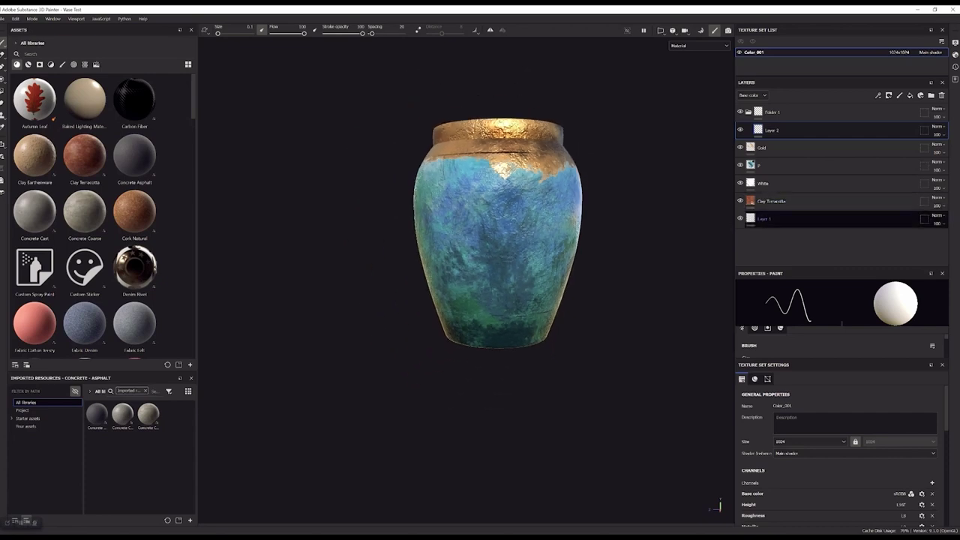
drag(841, 268, 840, 155)
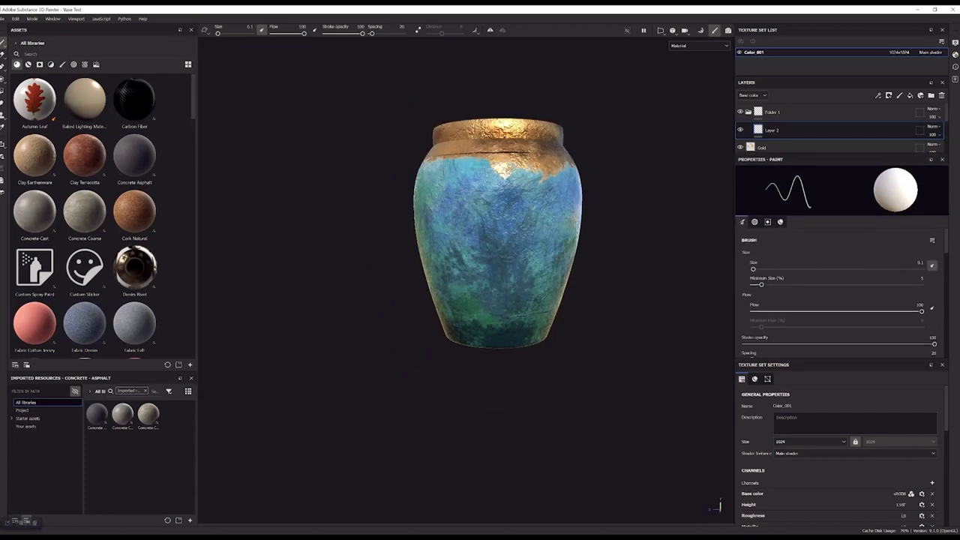
click(62, 64)
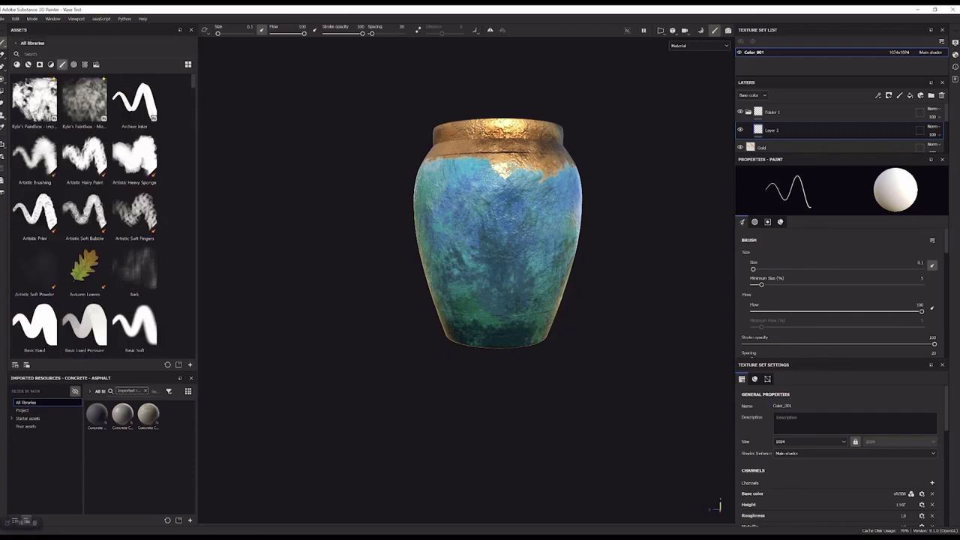
scroll(134, 326, up, 5)
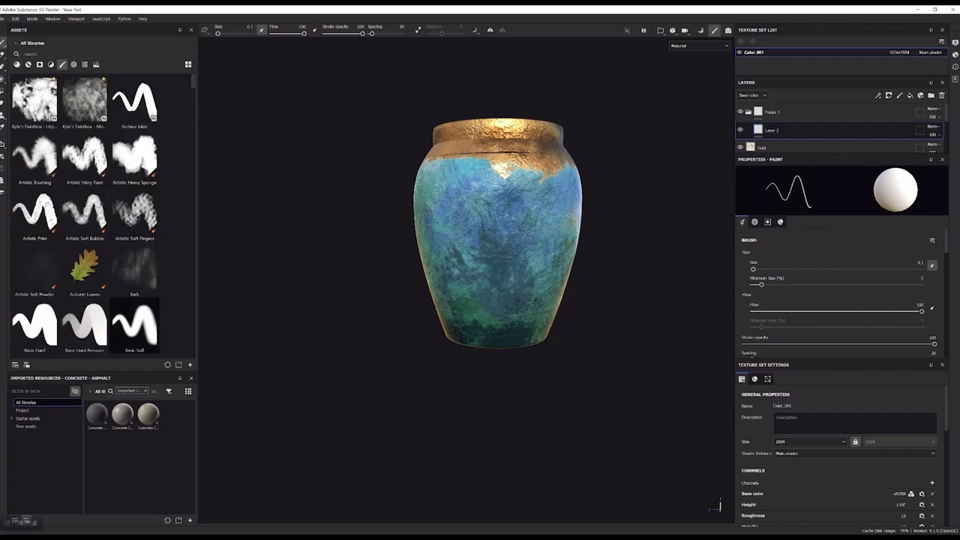
click(134, 327)
scroll(489, 233, up, 4)
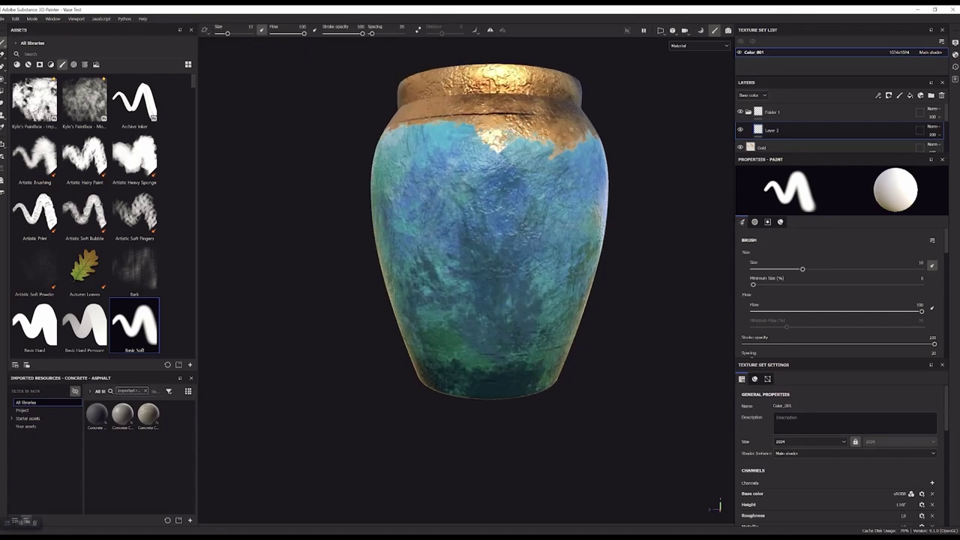
- Disable the color channel in the Basic Soft brush's material settings
scroll(836, 293, down, 5)
scroll(837, 293, down, 5)
scroll(845, 286, down, 2)
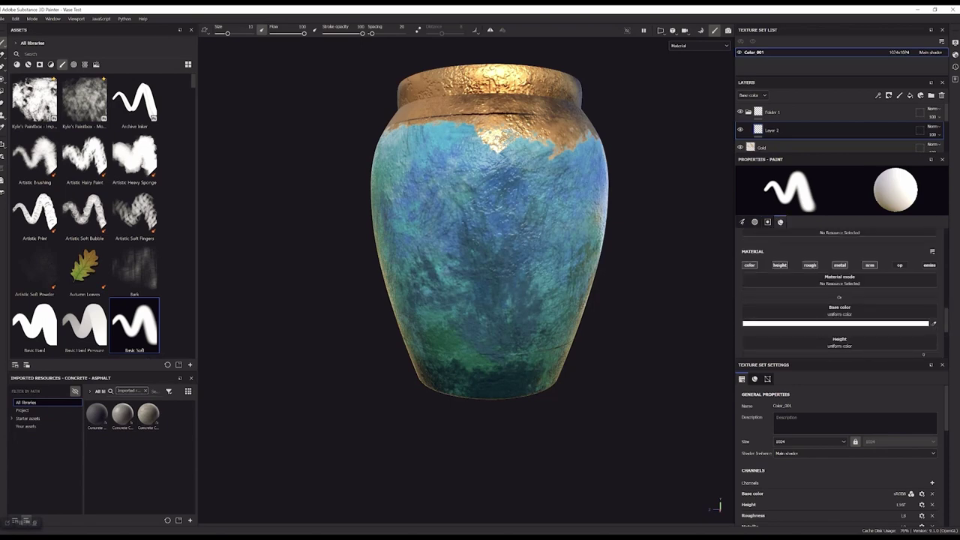
click(750, 264)
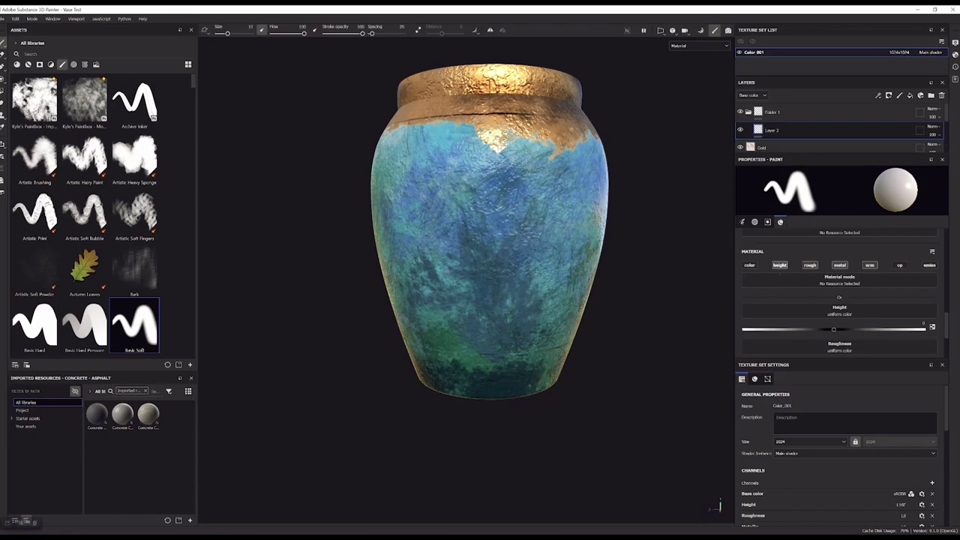
- Disable the height, metallic and normal channels in the brush material, leaving only roughness enabled
click(780, 266)
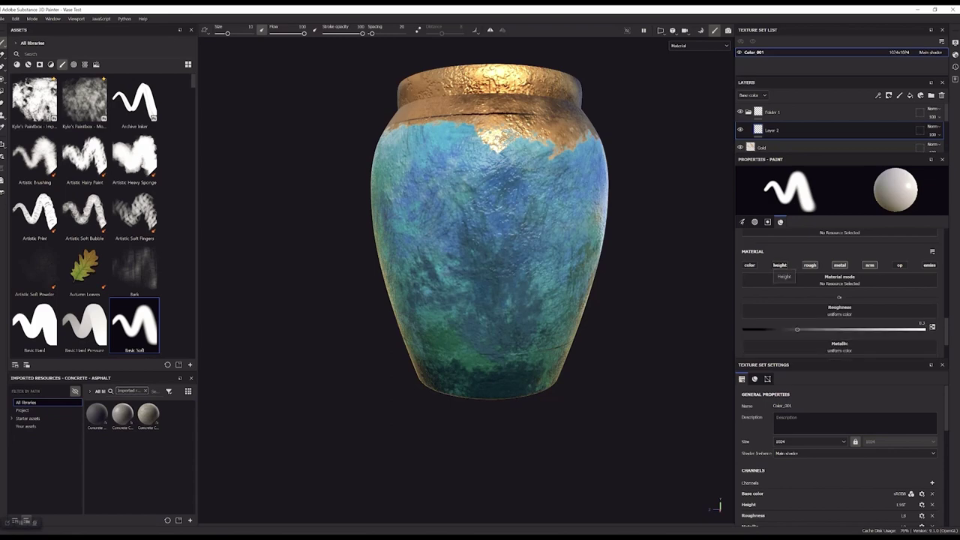
click(840, 265)
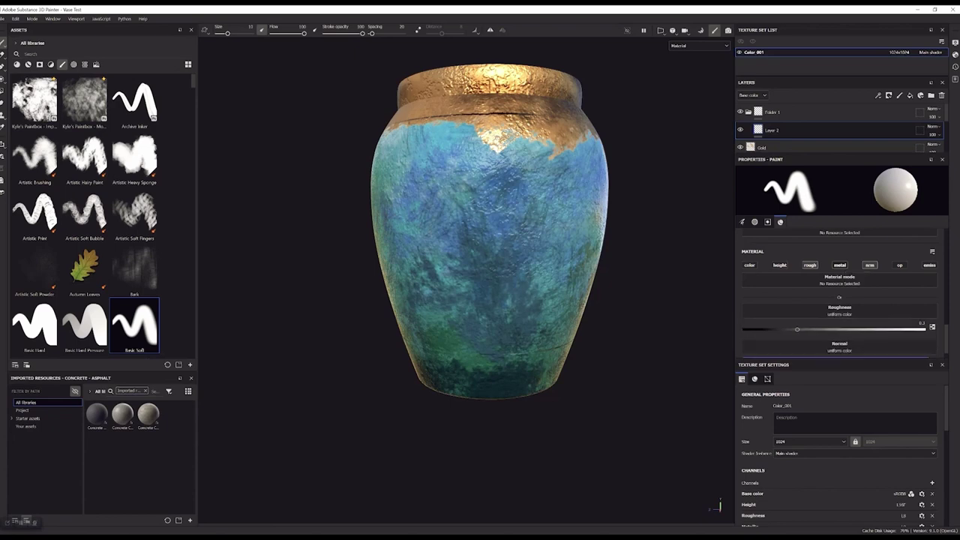
click(870, 265)
- Set the brush's roughness to about 0.87, enlarge the brush and rotate the environment lighting around the vase
scroll(634, 264, up, 3)
alt+middle_drag(632, 225, 648, 279)
scroll(652, 269, down, 2)
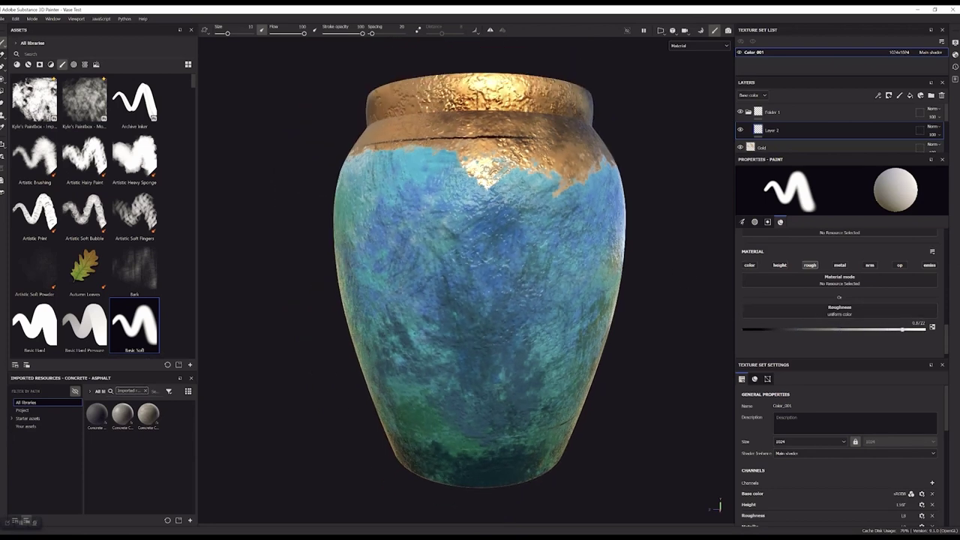
scroll(480, 279, down, 1)
key(bracketright)
key(bracketright)
key(bracketright)
key(bracketright)
key(bracketright)
key(bracketright)
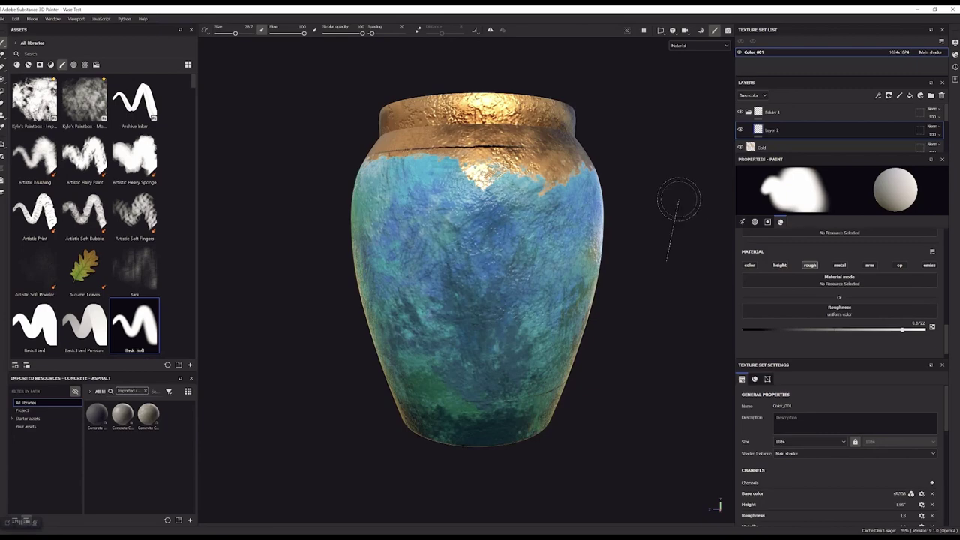
shift+right_drag(675, 199, 638, 199)
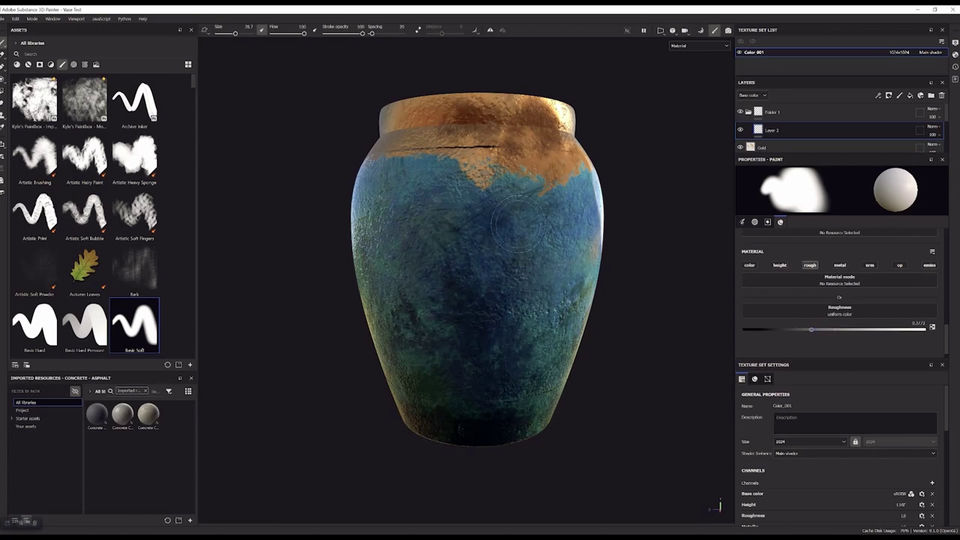
- Enlarge the brush further and paint roughness of about 0.38 on the vase's shoulder, checking the effect under rotated lighting
ctrl+right_drag(501, 177, 540, 178)
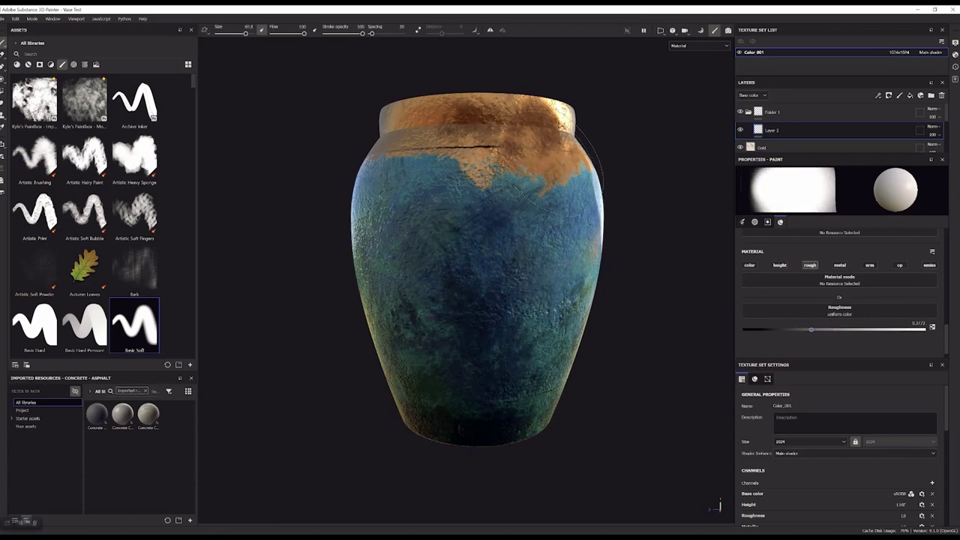
click(536, 167)
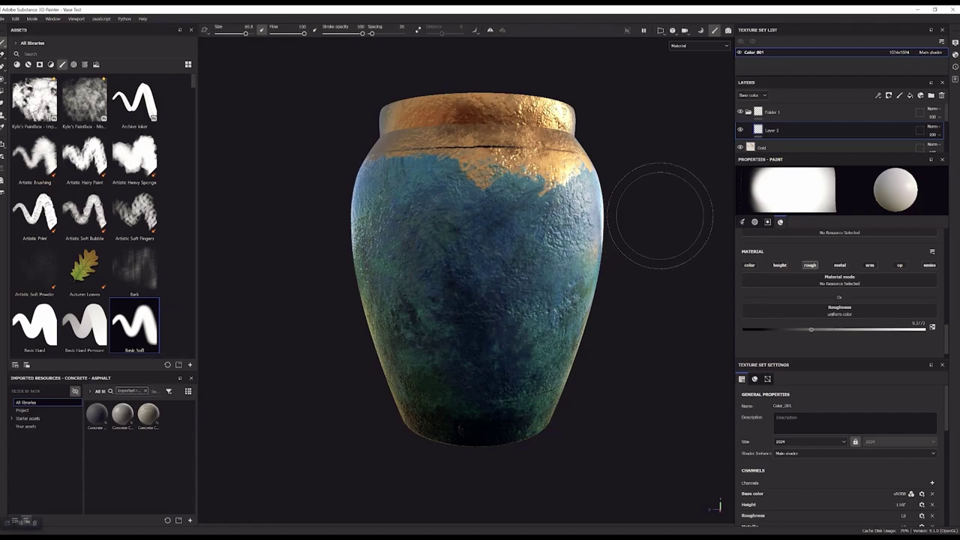
shift+right_drag(637, 218, 382, 218)
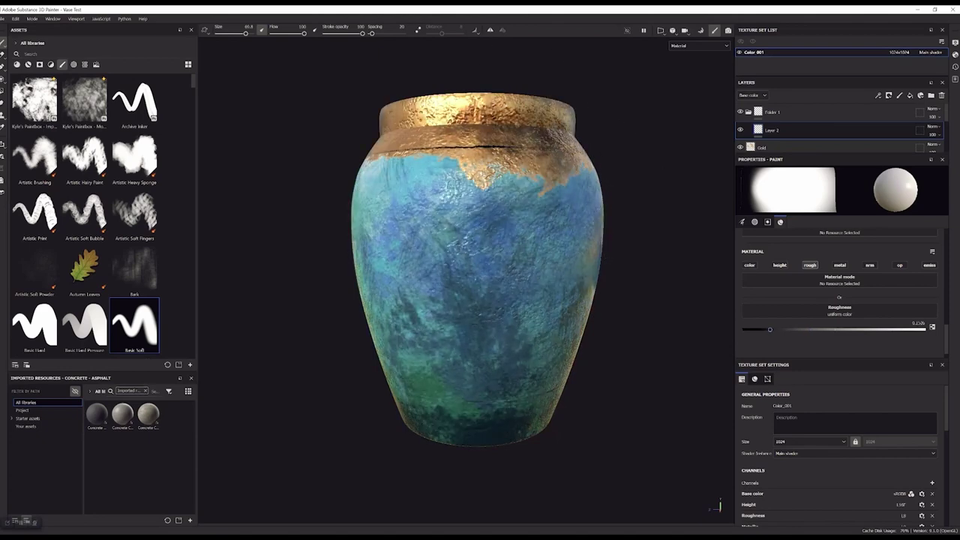
- Paint a glossier roughness of about 0.16 around the whole vase, including its base, with the brush size at 100
mouse_move(645, 225)
shift+right_down()
mouse_move(570, 225)
mouse_move(585, 225)
shift+right_up()
ctrl+right_drag(445, 189, 495, 194)
scroll(478, 203, down, 5)
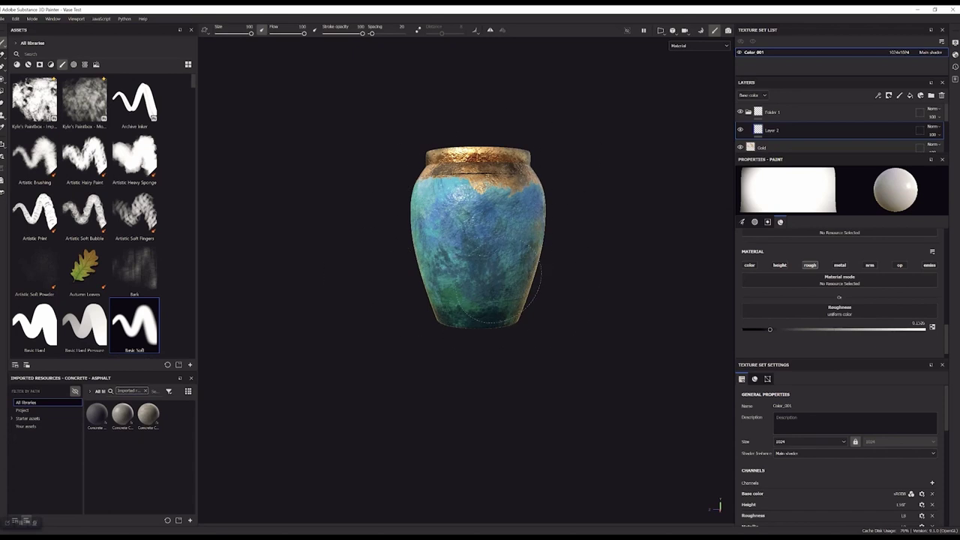
alt+drag(596, 258, 536, 188)
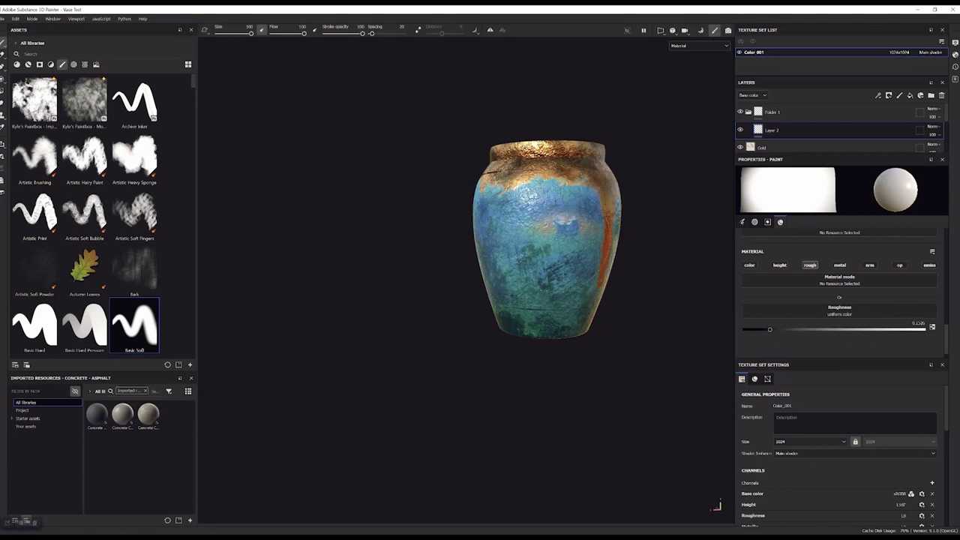
alt+drag(650, 422, 540, 409)
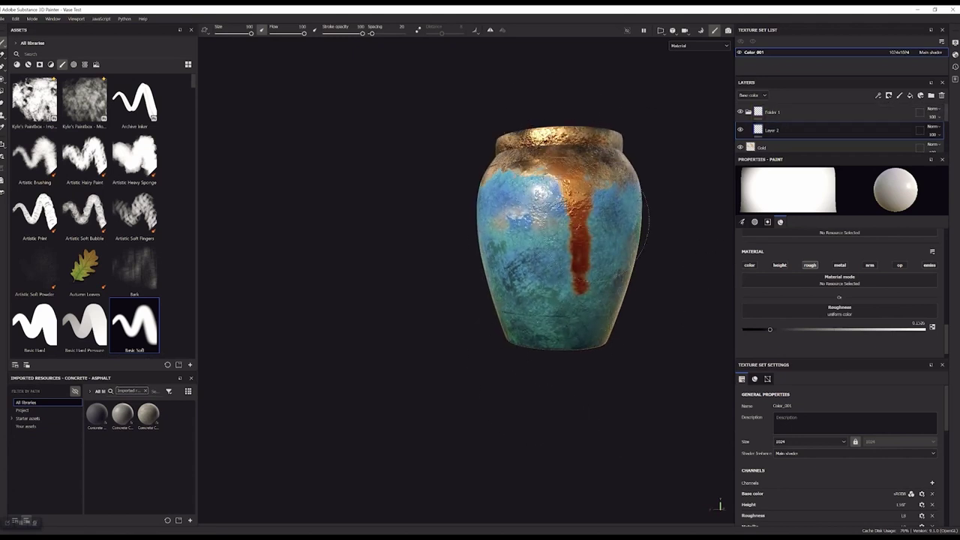
alt+drag(653, 391, 483, 329)
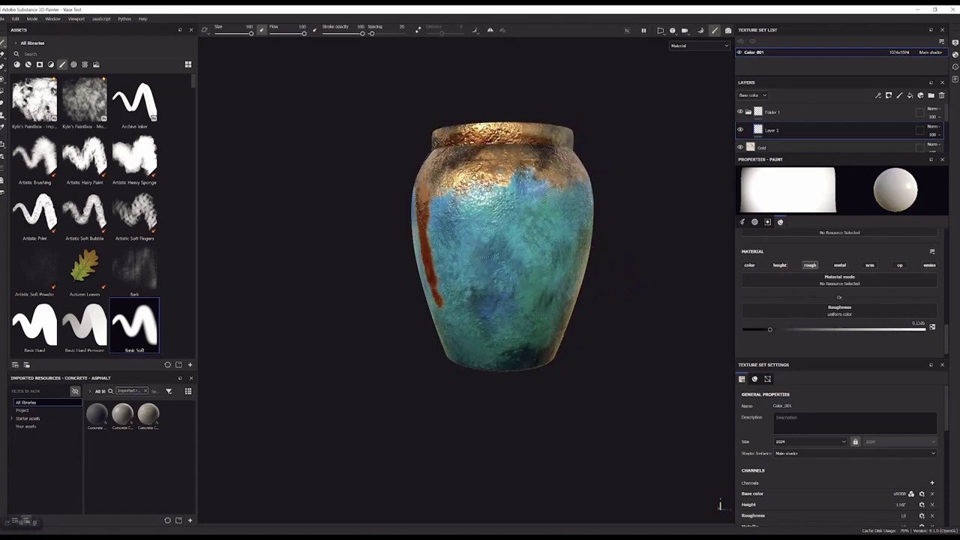
mouse_move(654, 364)
alt+mouse_down()
mouse_move(722, 508)
mouse_move(579, 225)
alt+mouse_up()
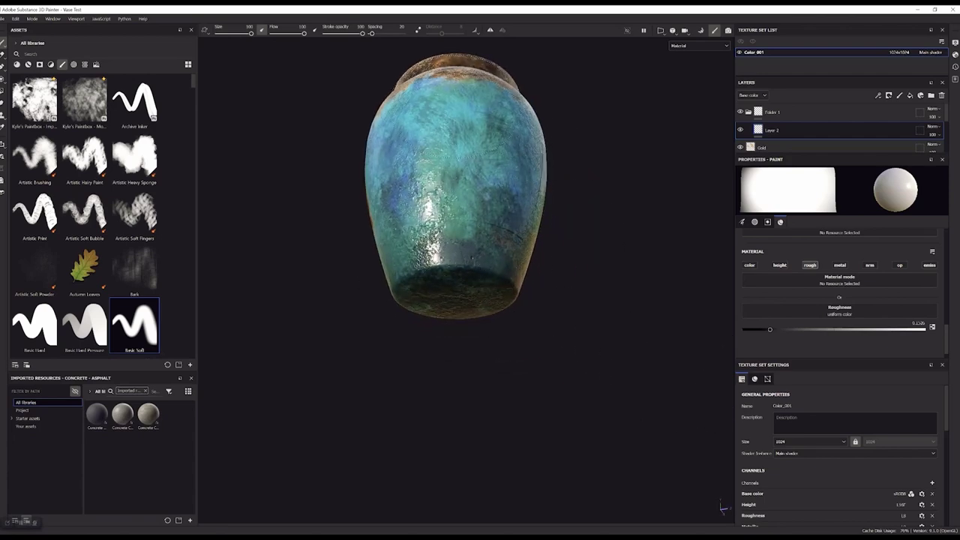
mouse_move(564, 144)
alt+mouse_down()
mouse_move(574, 341)
mouse_move(621, 321)
alt+mouse_up()
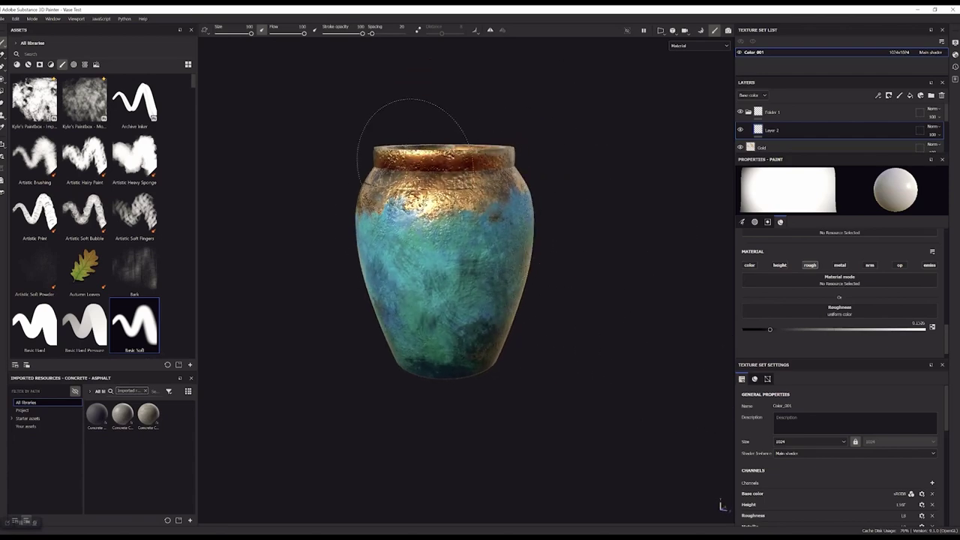
alt+drag(639, 253, 480, 261)
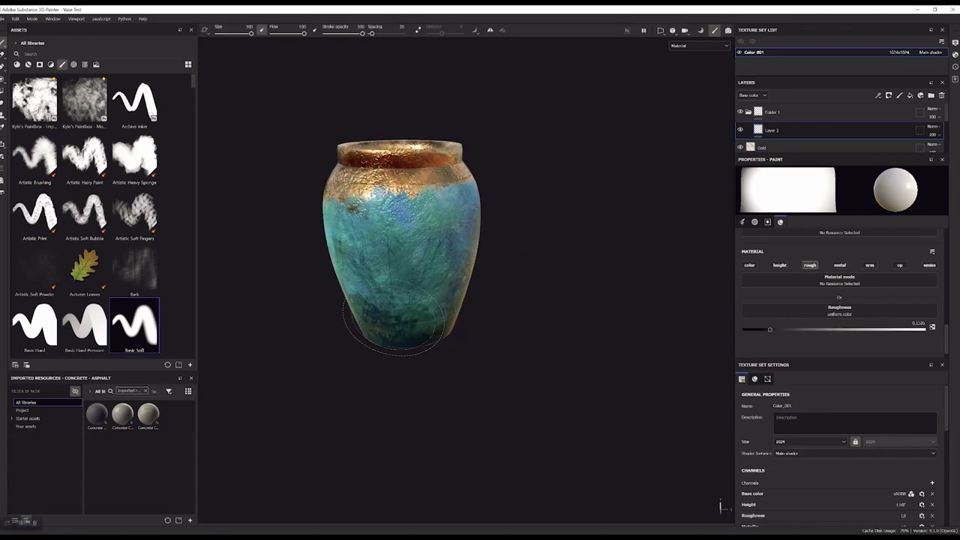
alt+drag(428, 365, 418, 314)
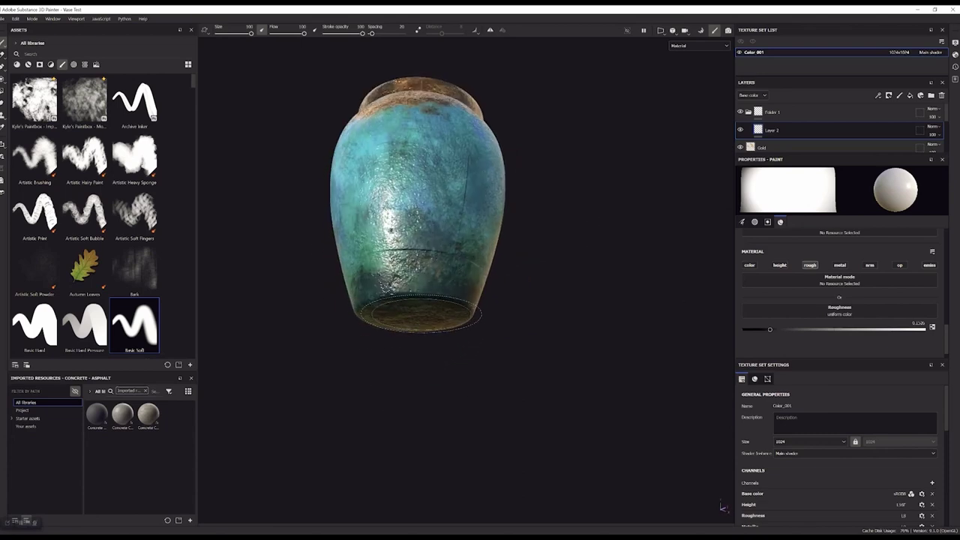
mouse_move(595, 197)
alt+mouse_down()
mouse_move(553, 258)
mouse_move(448, 316)
alt+mouse_up()
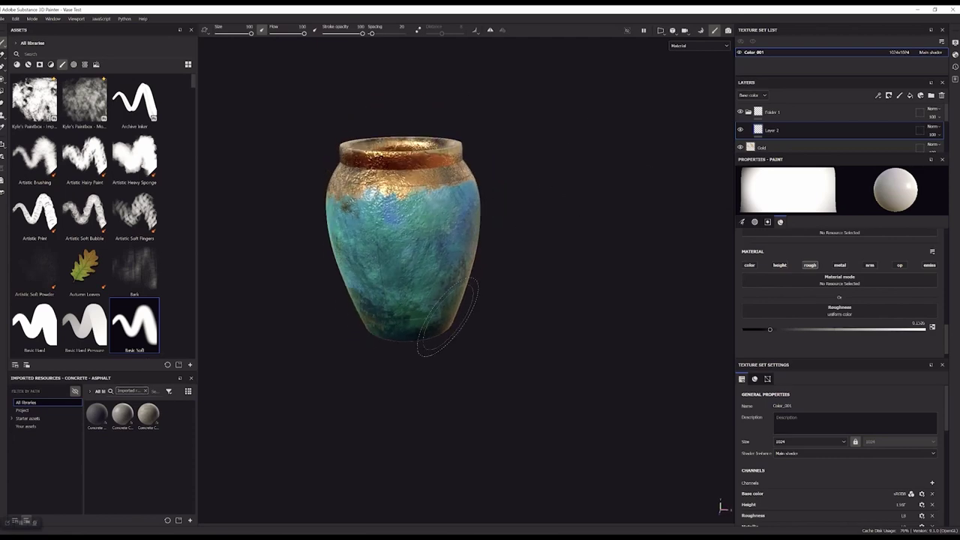
mouse_move(610, 247)
alt+mouse_down()
mouse_move(572, 228)
mouse_move(466, 219)
alt+mouse_up()
- Inspect the glossier vase surface from several angles and distances
scroll(517, 213, up, 5)
alt+middle_drag(501, 201, 513, 274)
scroll(622, 239, up, 1)
mouse_move(648, 229)
alt+mouse_down()
mouse_move(639, 263)
mouse_move(622, 232)
alt+mouse_up()
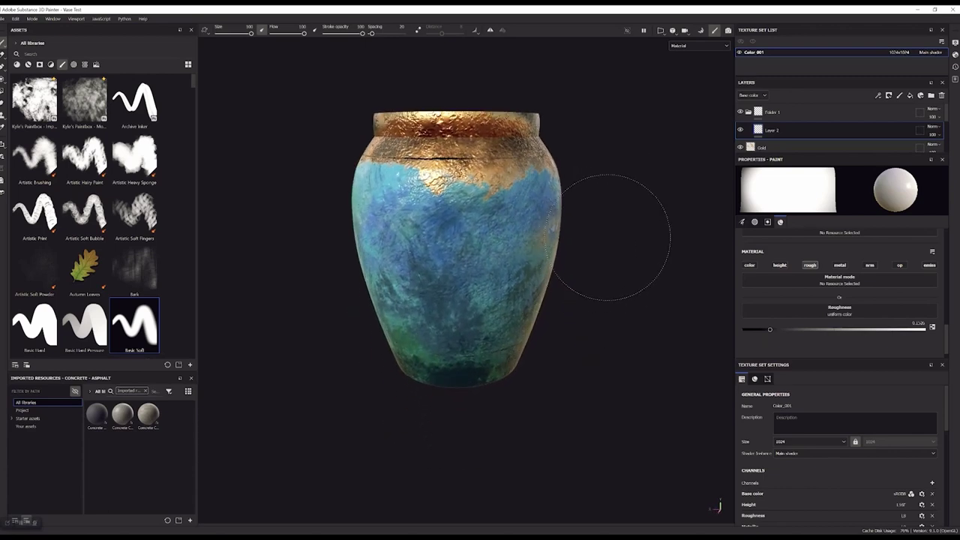
alt+drag(578, 420, 572, 348)
alt+drag(615, 313, 600, 405)
alt+middle_drag(612, 355, 550, 379)
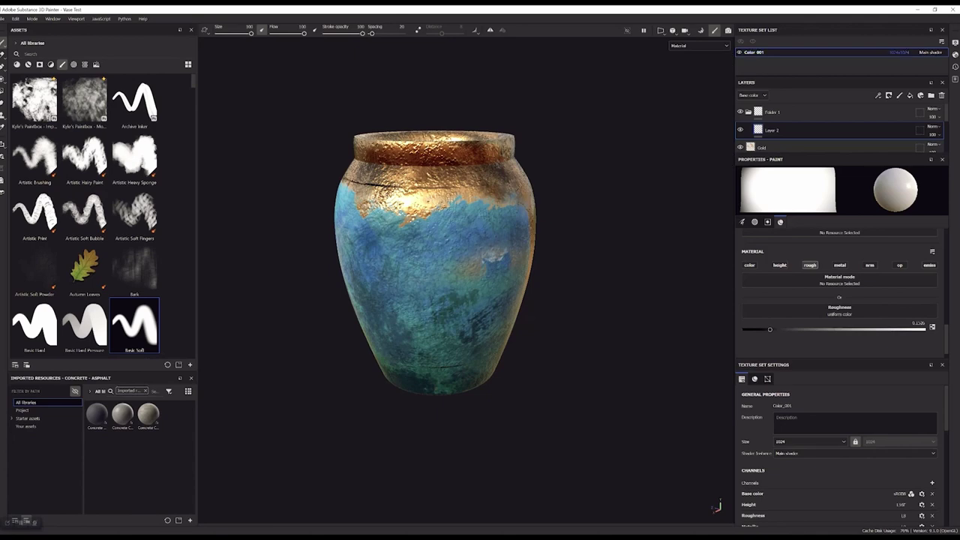
- Set the texture set's resolution to 4096x4096 and inspect the vase's surface detail up close
click(900, 52)
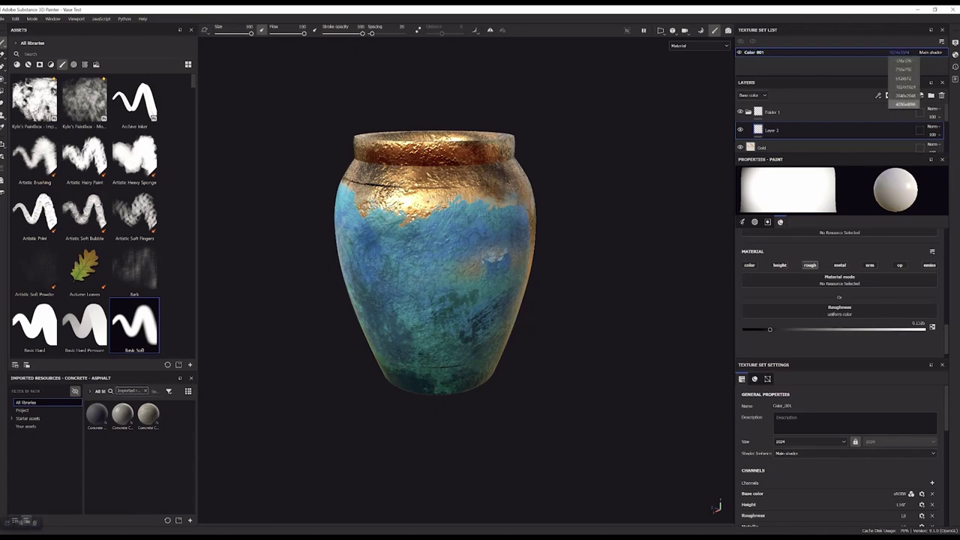
click(905, 104)
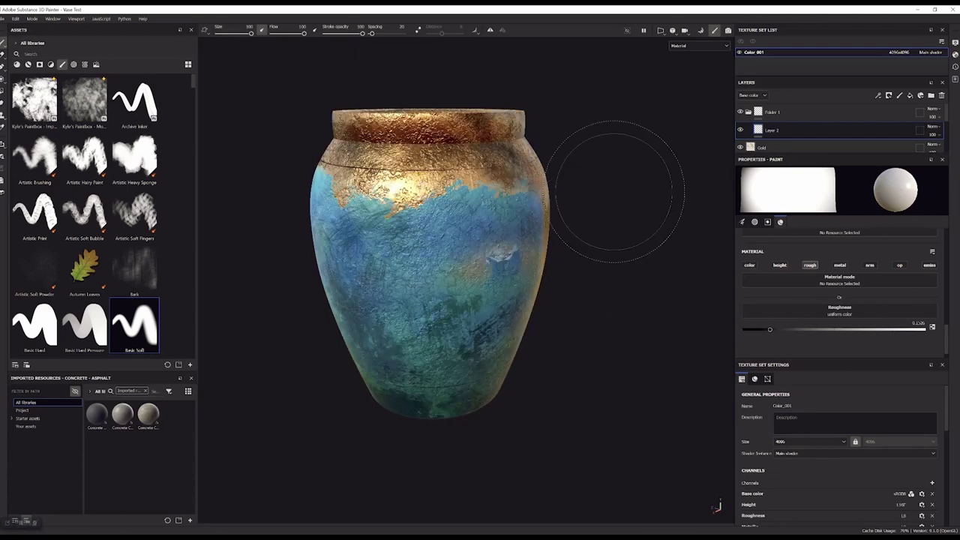
scroll(507, 201, up, 2)
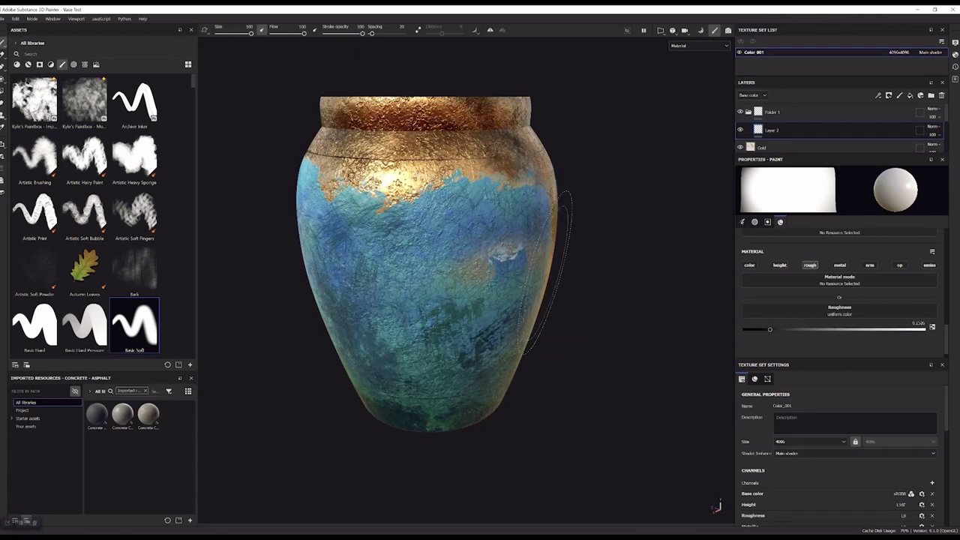
scroll(586, 281, down, 2)
mouse_move(603, 288)
alt+mouse_down()
mouse_move(458, 301)
mouse_move(420, 293)
mouse_move(488, 327)
mouse_move(611, 263)
mouse_move(660, 260)
alt+mouse_up()
scroll(599, 252, up, 3)
scroll(589, 252, down, 2)
scroll(611, 311, up, 2)
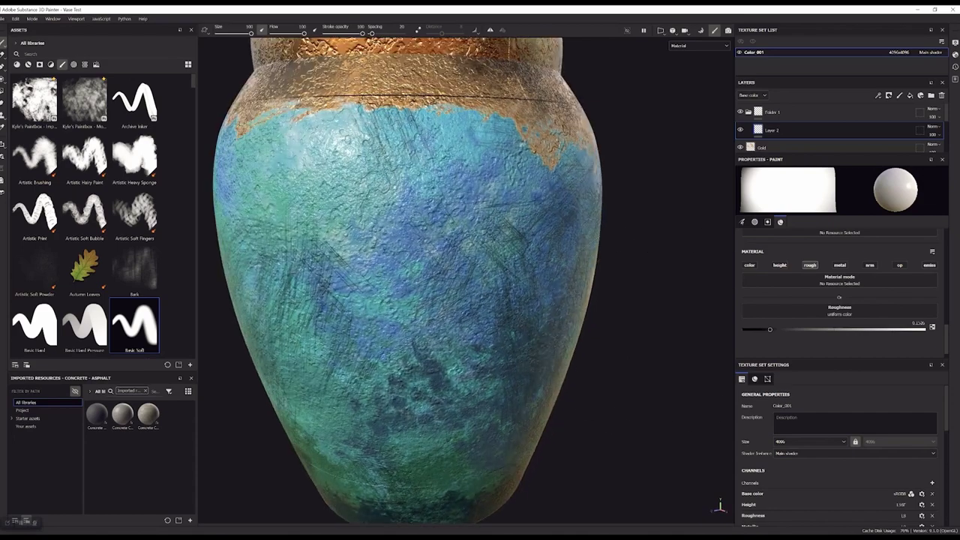
- Examine the whole vase under rotated environment lighting and at different viewing distances
scroll(622, 311, down, 4)
shift+right_drag(688, 294, 413, 294)
shift+right_drag(555, 304, 615, 304)
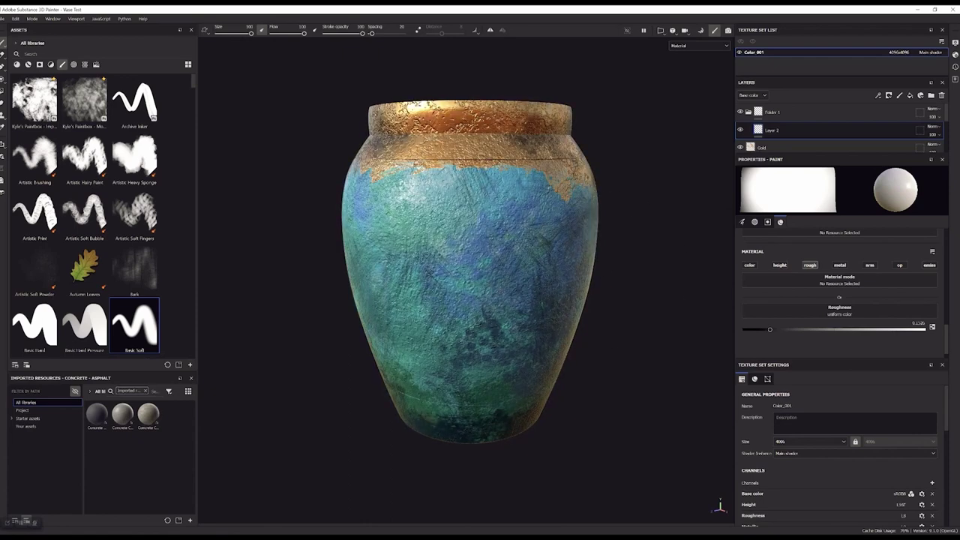
scroll(638, 288, down, 2)
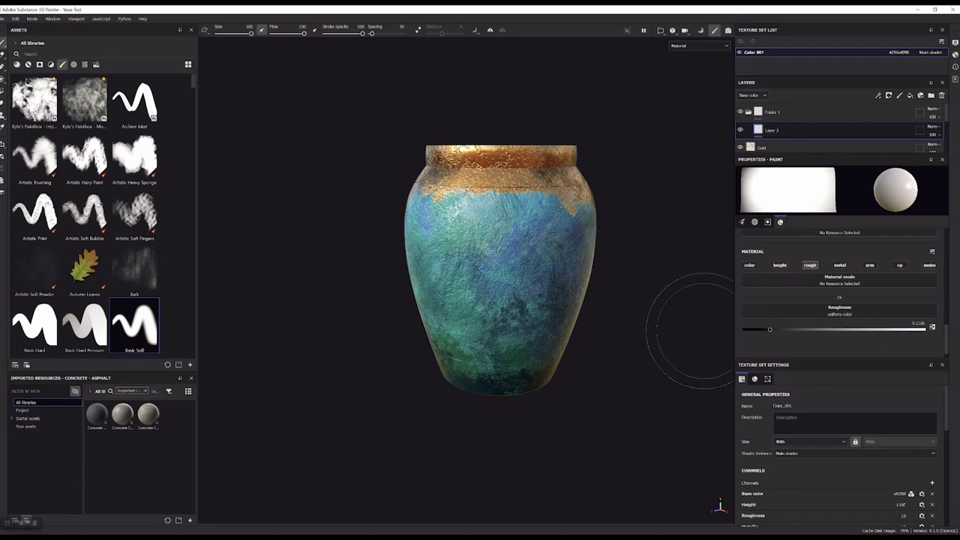
mouse_move(682, 301)
shift+right_down()
mouse_move(503, 301)
mouse_move(699, 309)
shift+right_up()
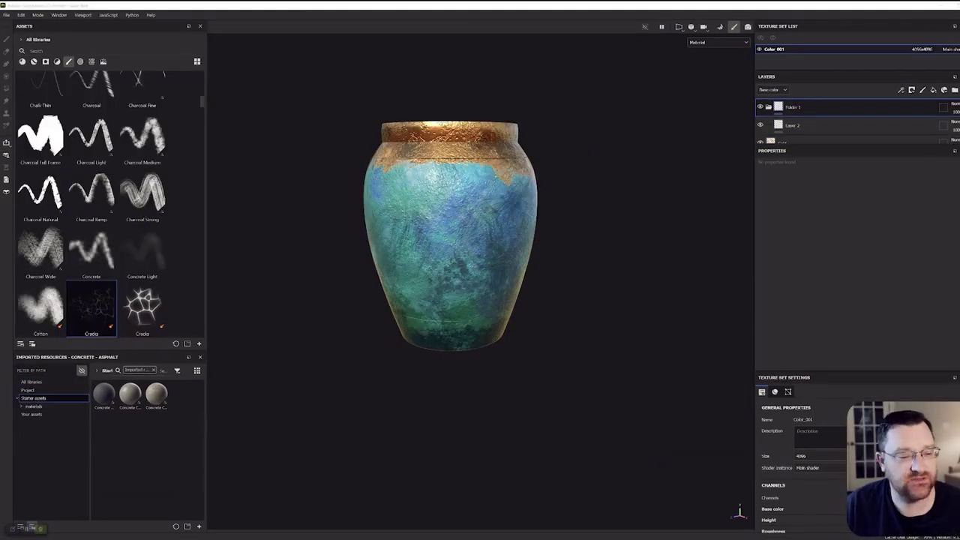
scroll(515, 263, up, 3)
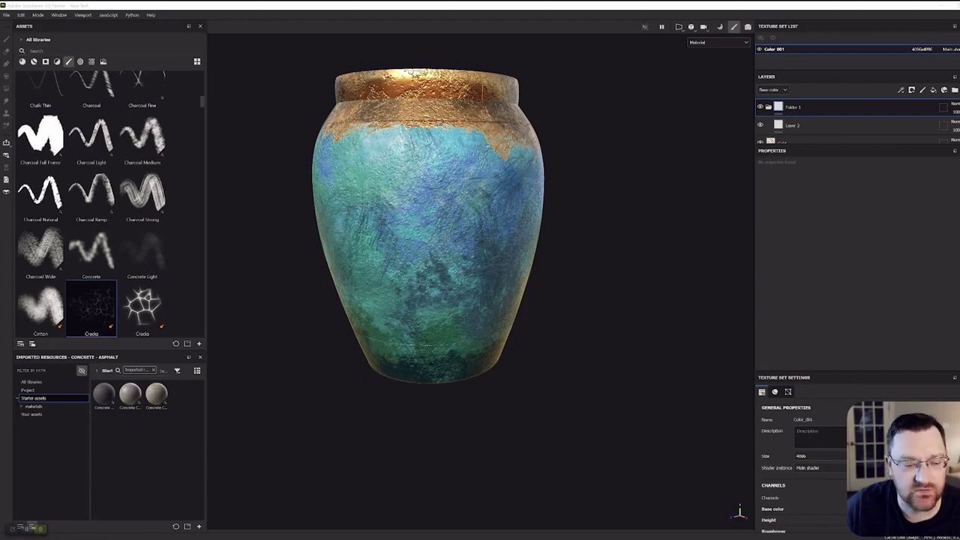
scroll(519, 266, down, 1)
scroll(519, 265, up, 2)
scroll(519, 266, down, 3)
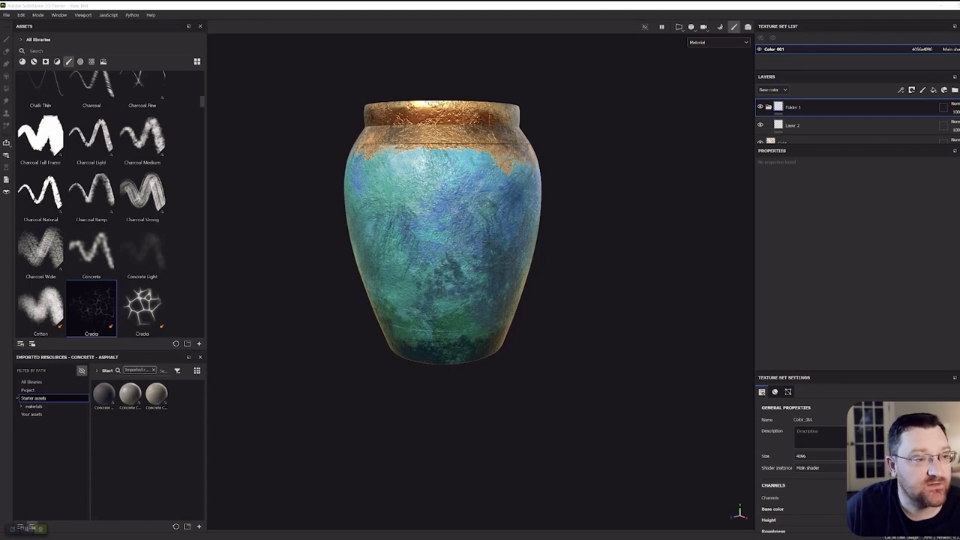
- Export the mesh without displacement/tessellation as an FBX file named Vase Test in the export folder, replacing the existing file
click(6, 14)
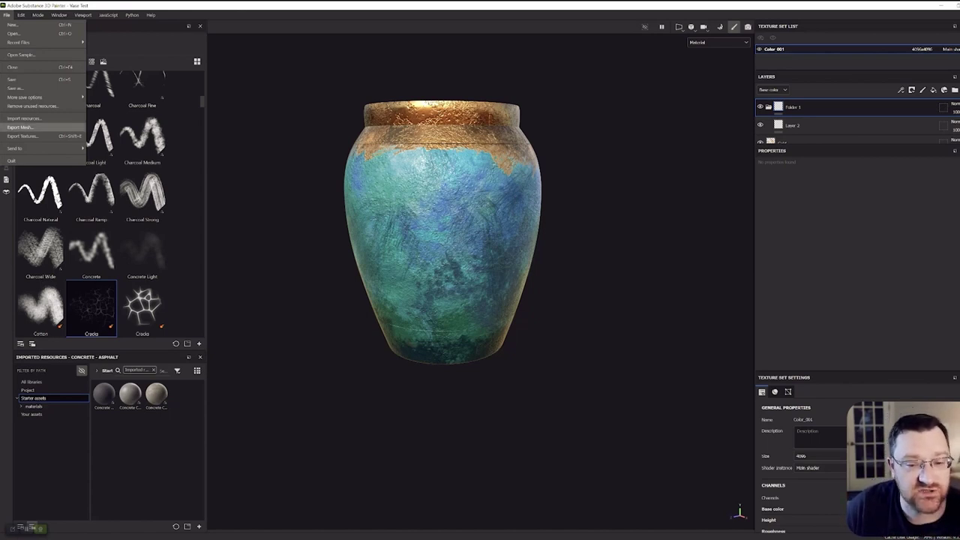
click(23, 127)
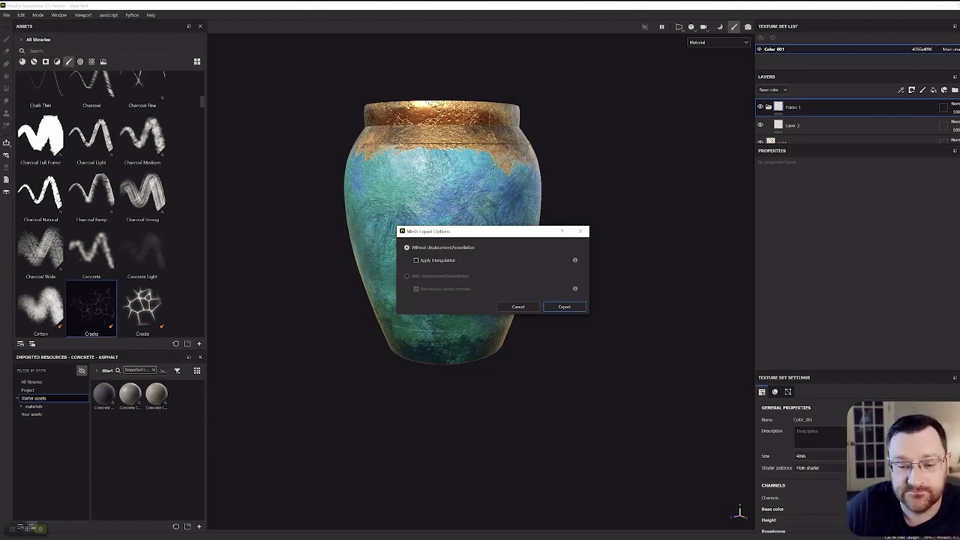
click(564, 306)
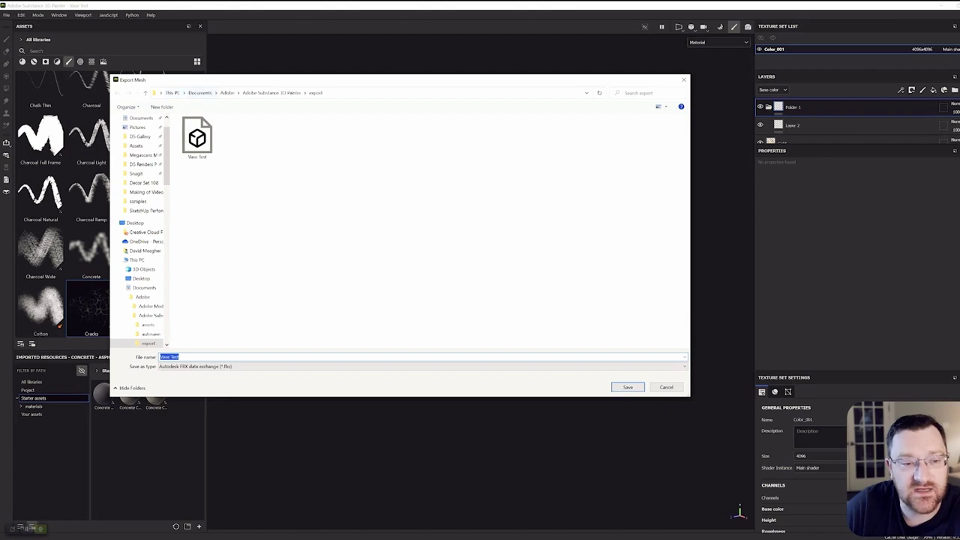
click(197, 137)
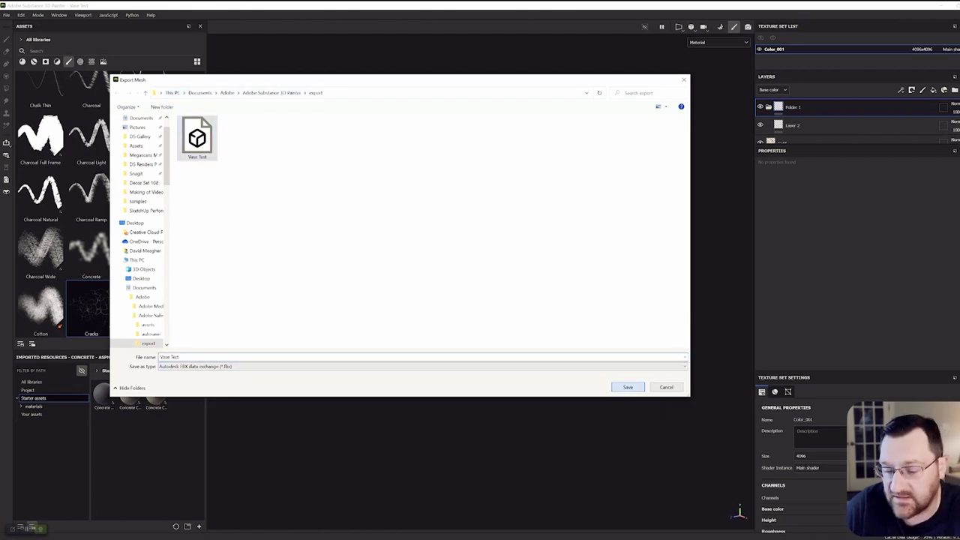
click(628, 388)
click(511, 276)
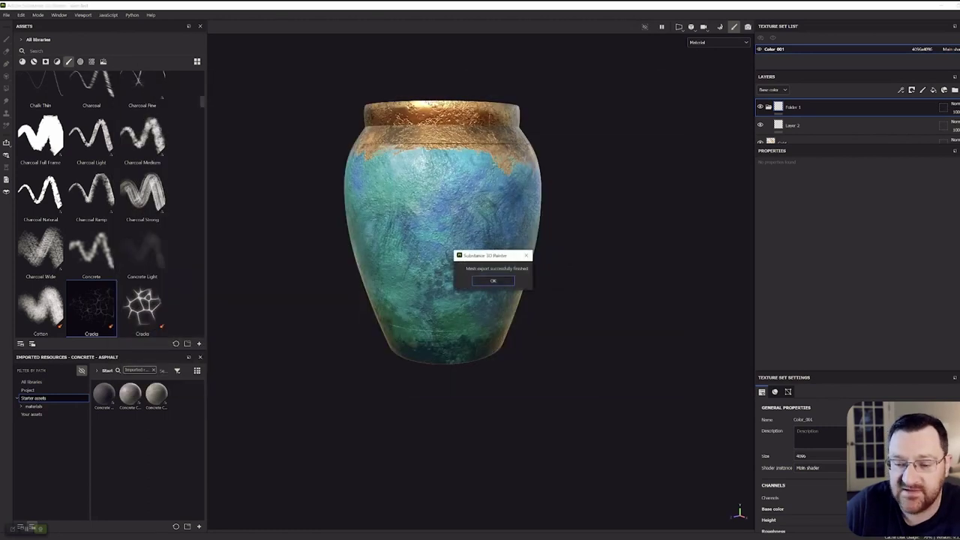
click(494, 280)
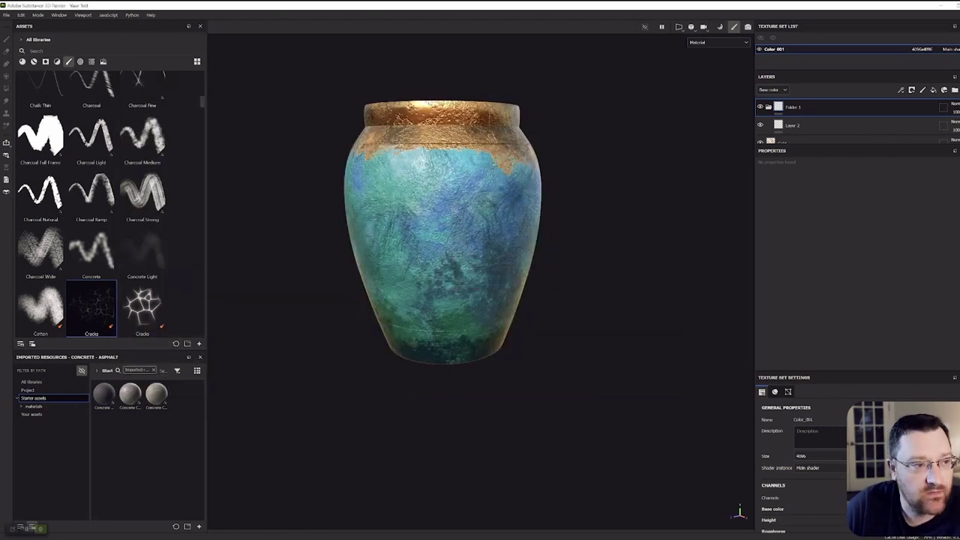
- Review the texture output templates, then export the textures as 8-bit jpeg at 4096 with the PBR Metallic Roughness template
click(7, 15)
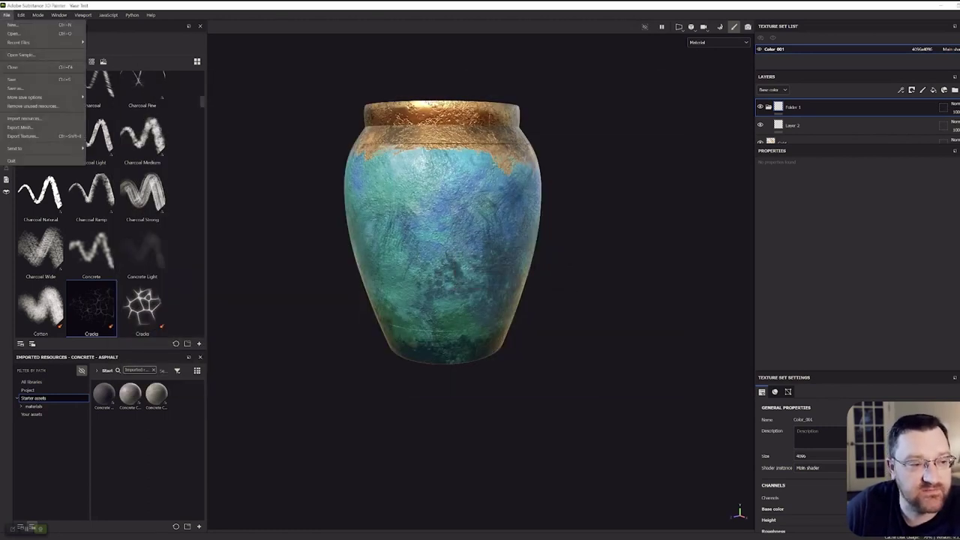
click(23, 136)
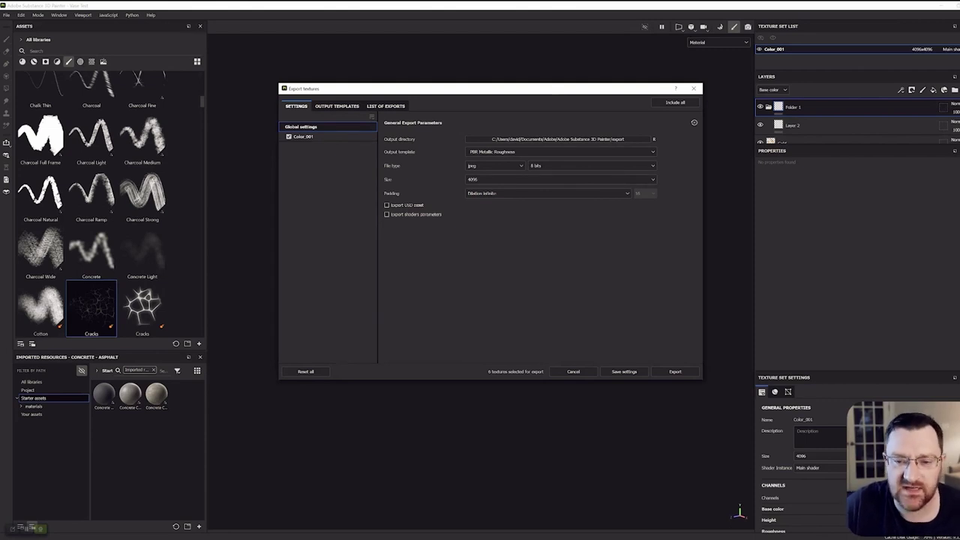
click(337, 106)
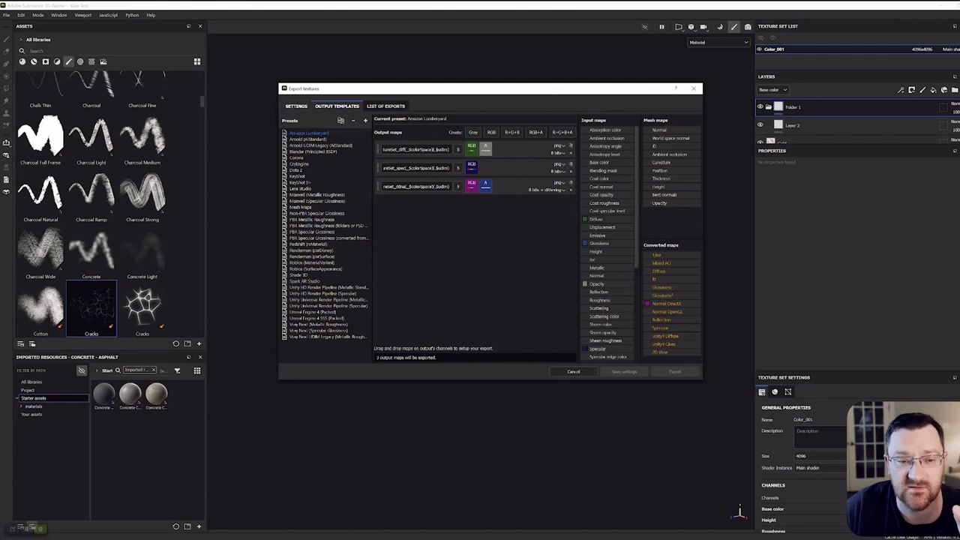
click(297, 105)
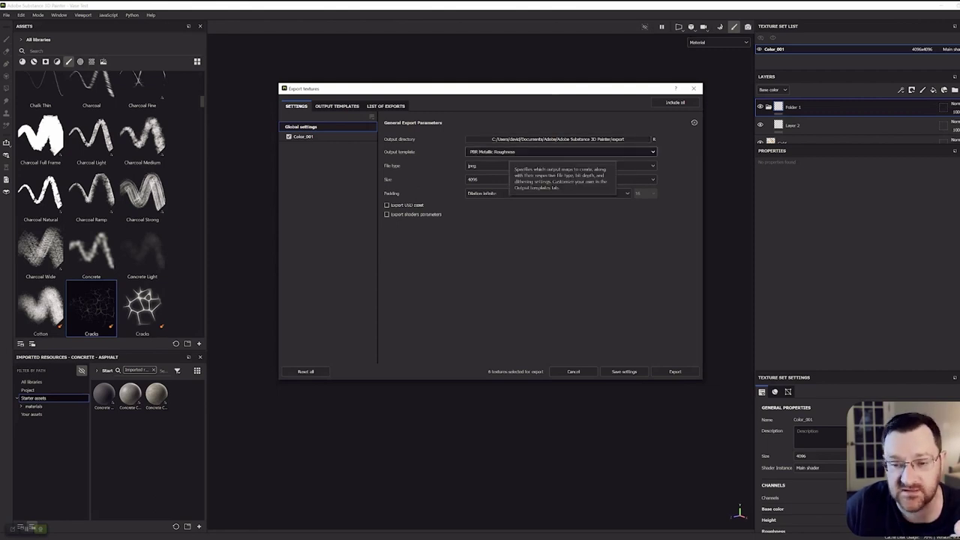
click(571, 165)
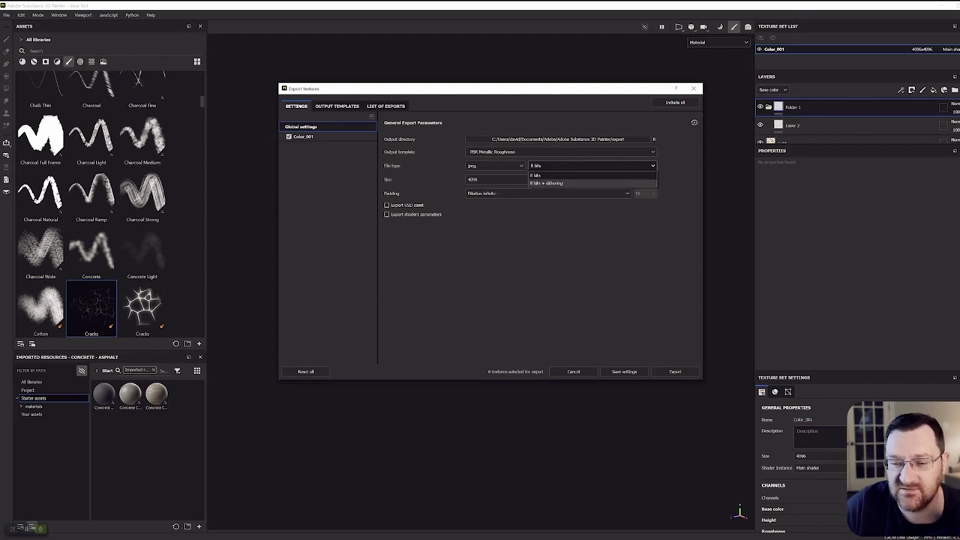
click(570, 176)
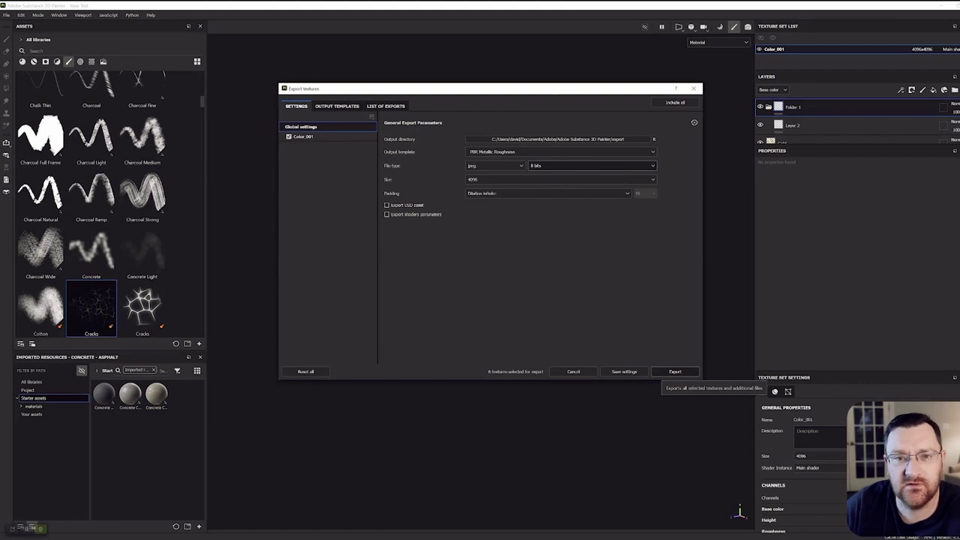
click(675, 371)
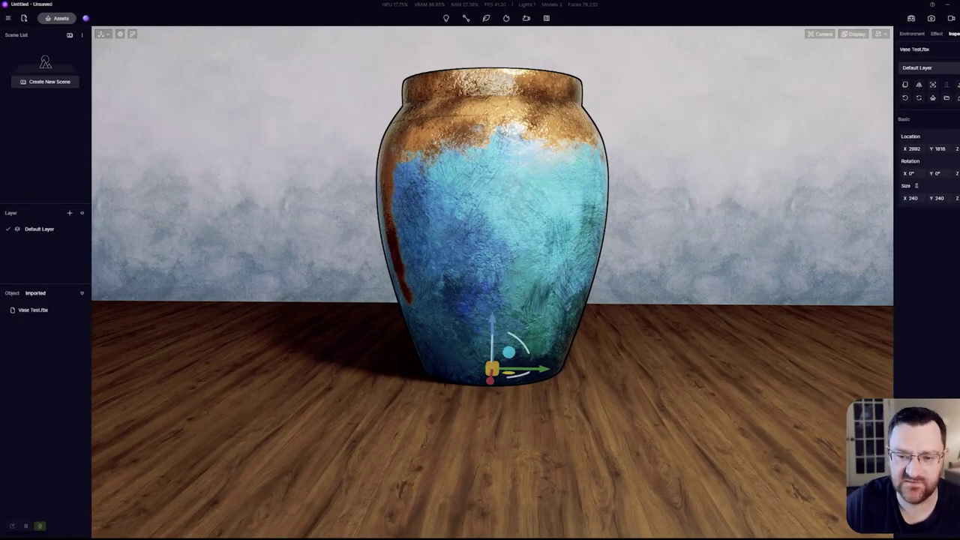
- In D5 Render, set the camera's fly navigation speed to 3
middle_drag(492, 225, 477, 342)
scroll(478, 300, down, 3)
right_drag(477, 300, 393, 284)
click(881, 34)
drag(851, 70, 853, 70)
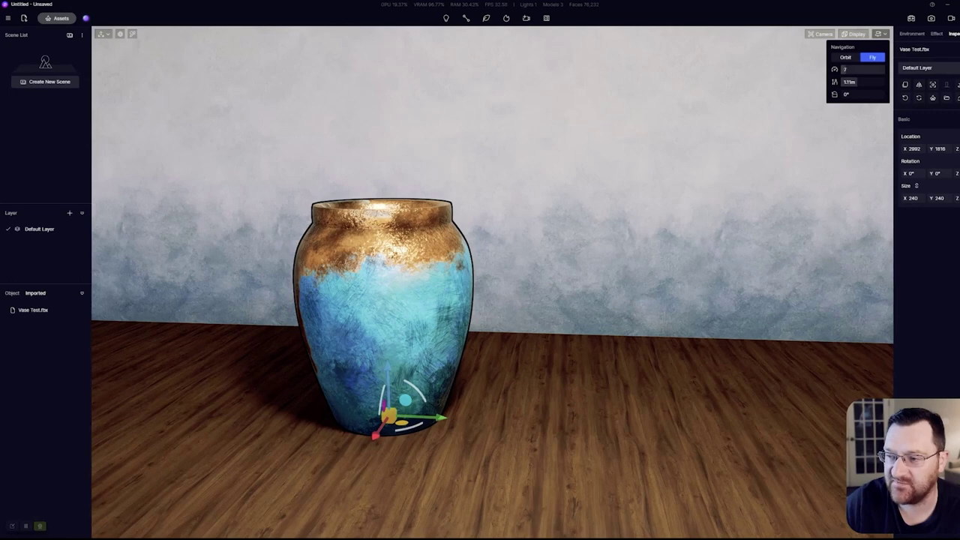
click(854, 70)
text(3)
key(Return)
- Pick the Color_001 material from the vase's body to open its material settings
right_drag(492, 282, 560, 335)
key(w)
key(a)
key(a)
key(w)
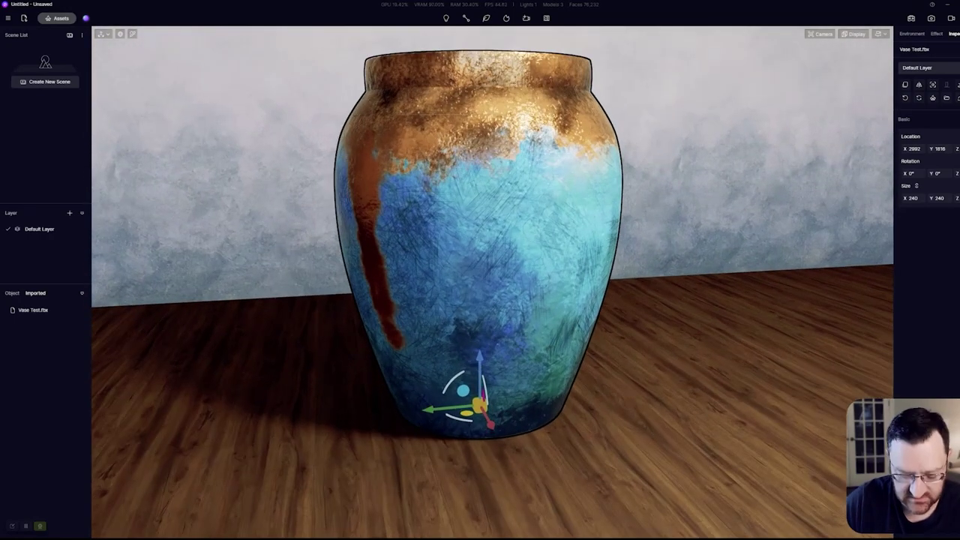
key(i)
key(i)
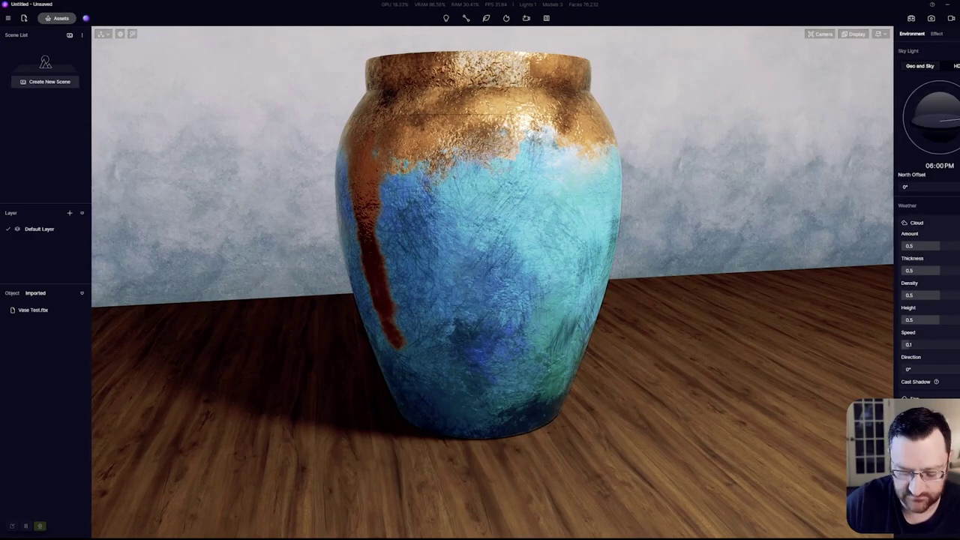
key(i)
click(480, 263)
scroll(481, 262, down, 3)
scroll(480, 263, up, 3)
key(Escape)
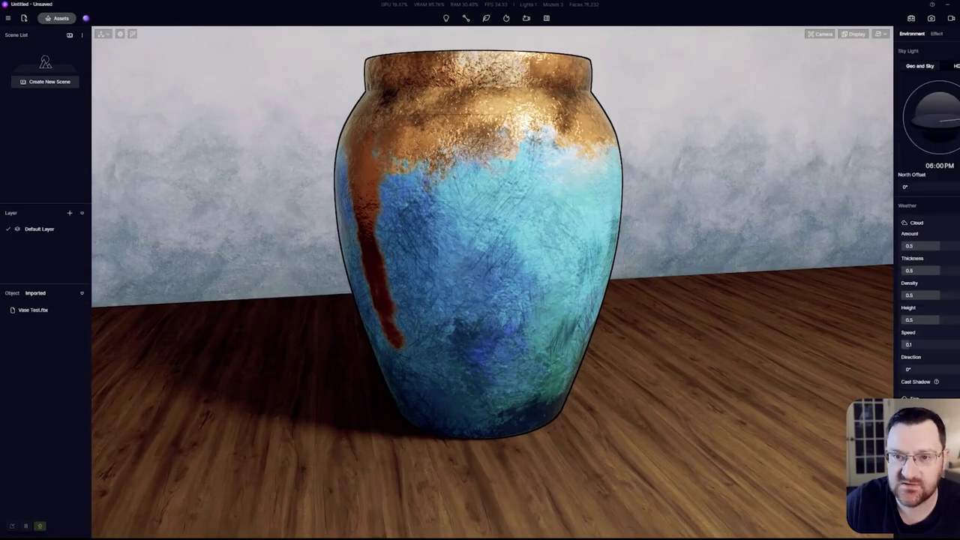
click(481, 263)
key(i)
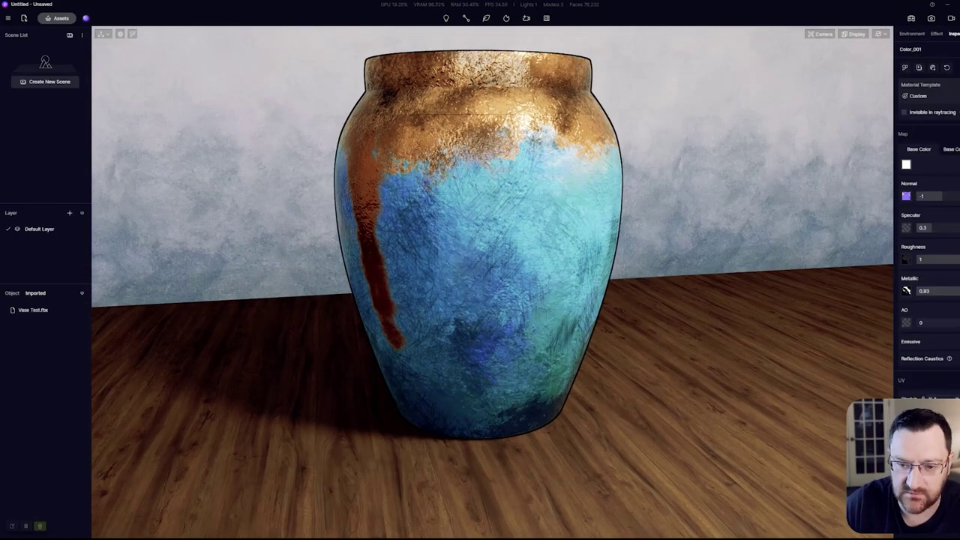
click(480, 263)
key(i)
click(480, 262)
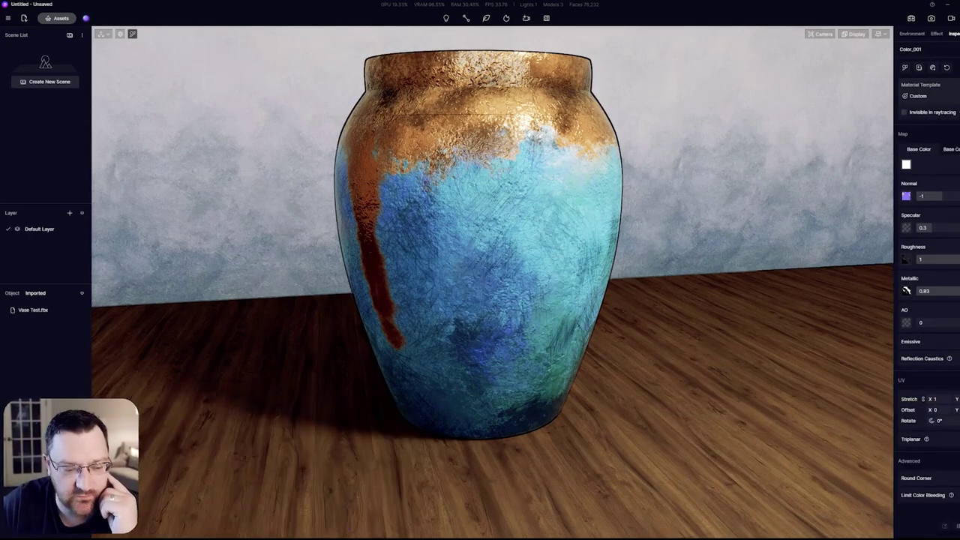
- Show the vase's base color map and view the exported texture images available for it without replacing the map
click(952, 149)
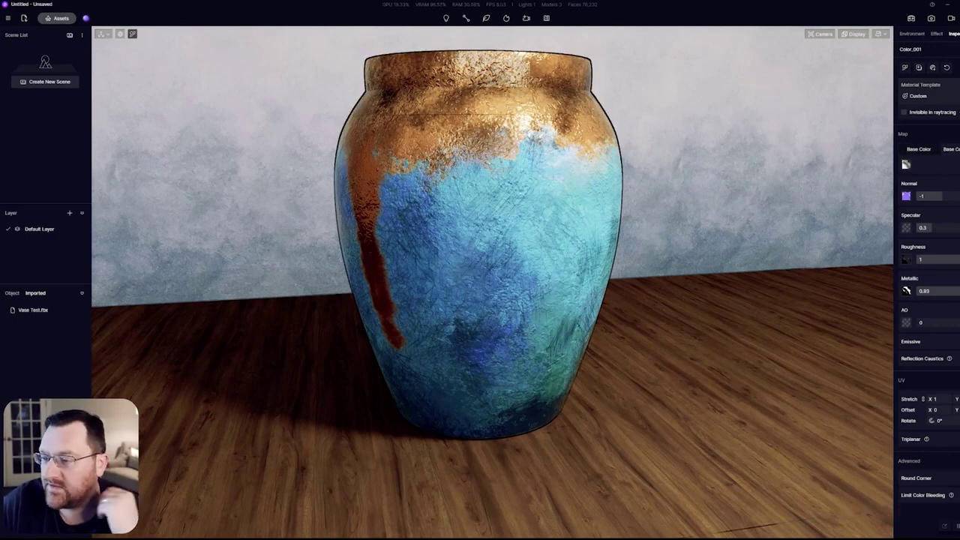
click(907, 164)
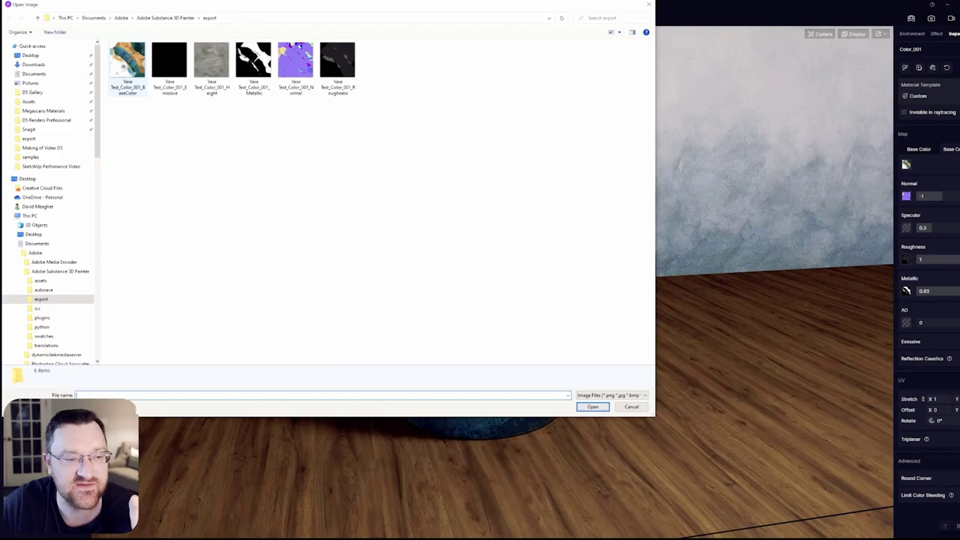
click(649, 4)
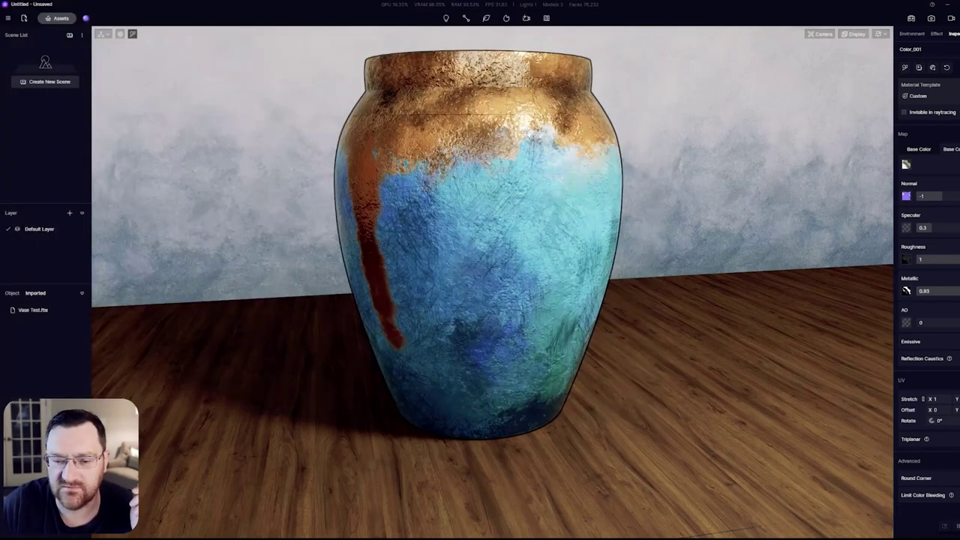
scroll(492, 280, up, 2)
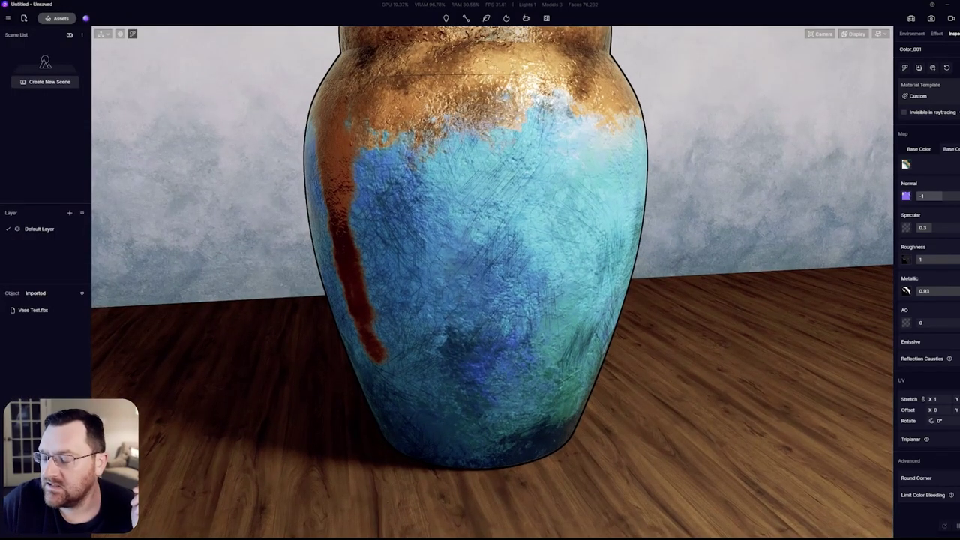
- Expand the normal map's options and examine the surface relief on the vase's gold neck at different distances
click(959, 184)
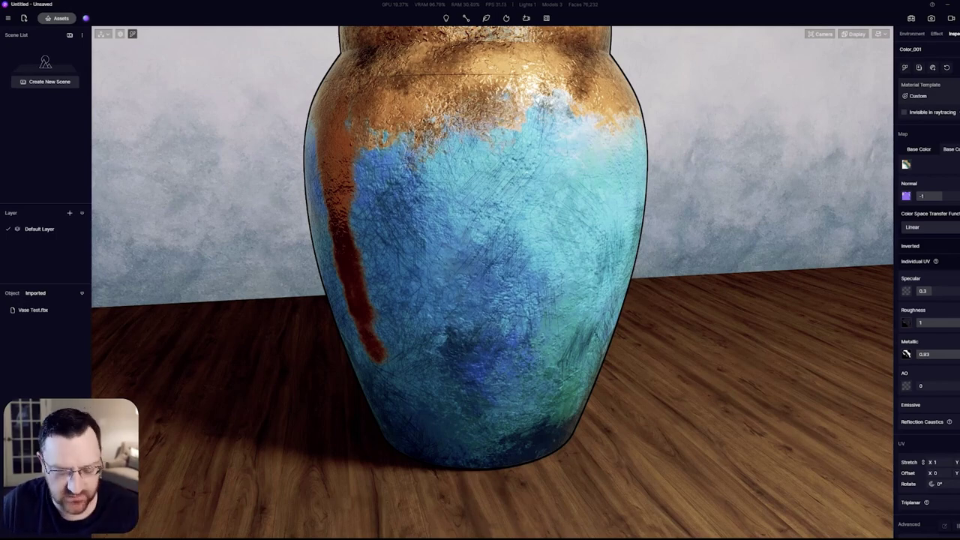
key(e)
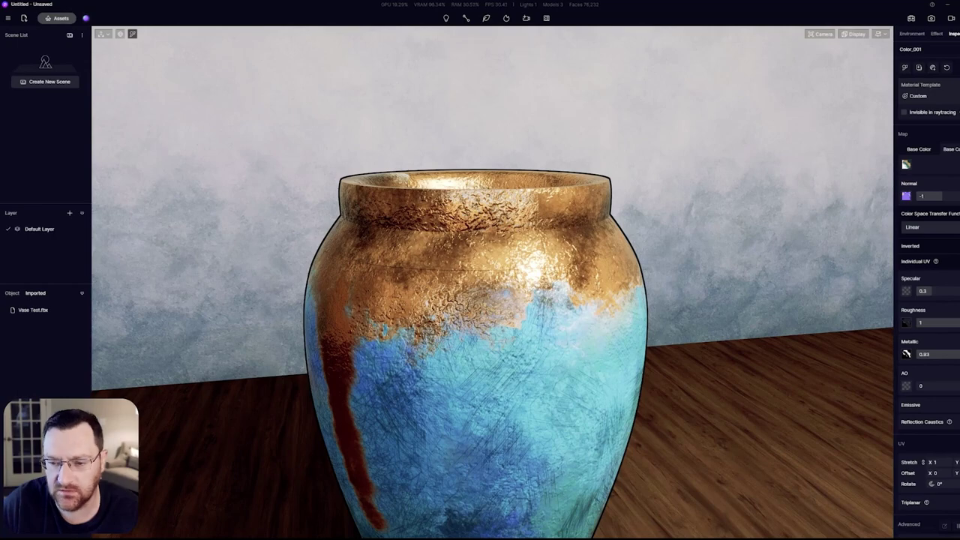
scroll(492, 282, up, 2)
scroll(492, 282, up, 3)
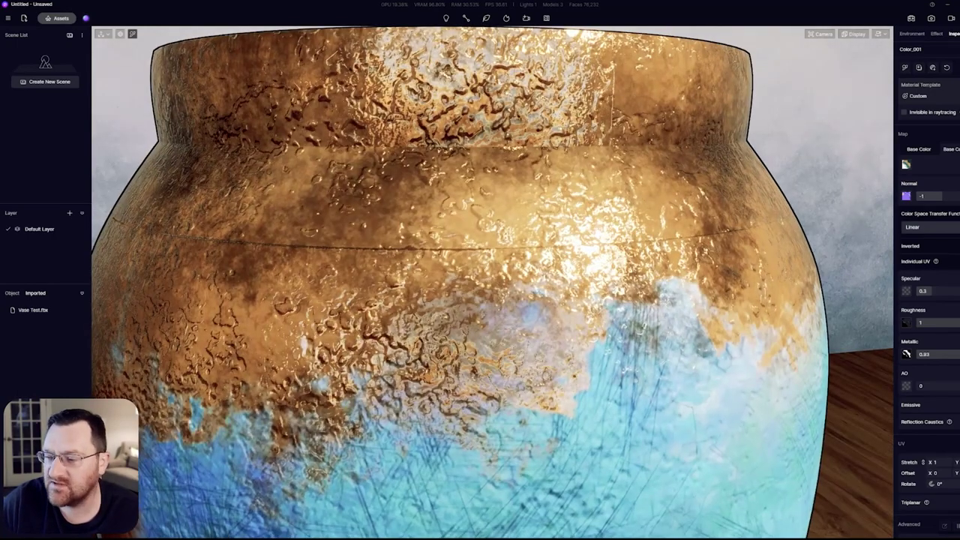
scroll(492, 282, down, 4)
scroll(492, 282, up, 3)
- Set the material's normal map strength to 0
drag(918, 196, 943, 197)
double_click(944, 196)
text(0)
key(Return)
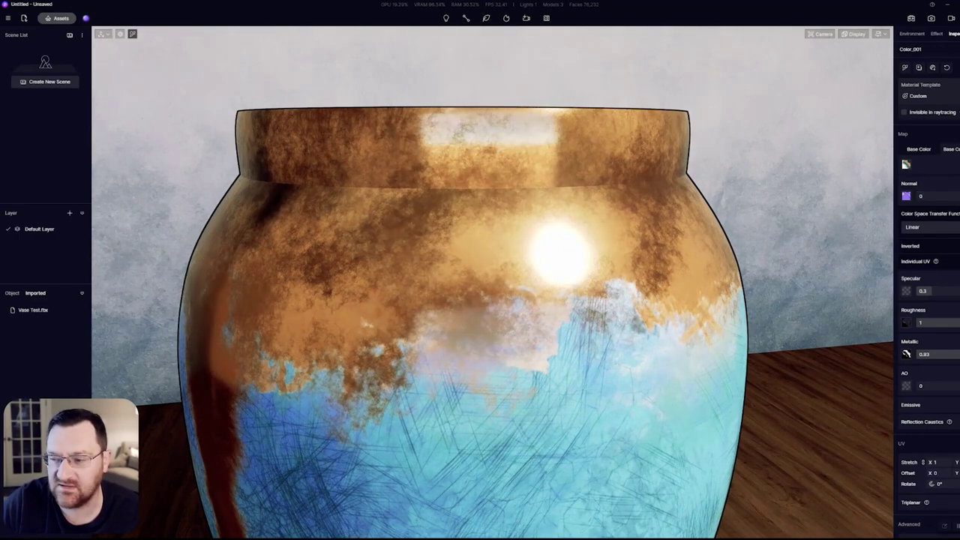
- Set the material's normal map strength back to -1 and examine the gold neck's relief from near and far
drag(942, 197, 918, 197)
scroll(493, 282, up, 4)
scroll(492, 282, down, 5)
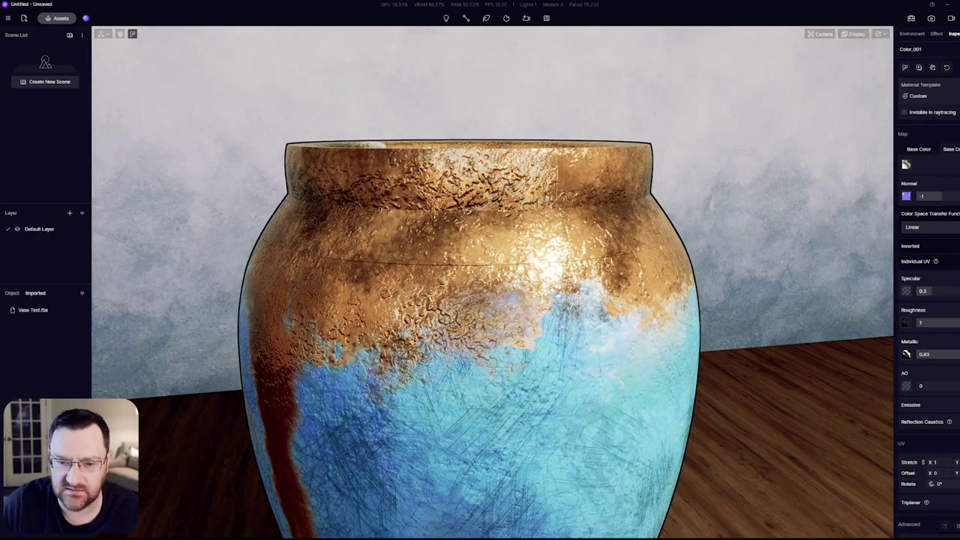
scroll(492, 282, up, 3)
scroll(492, 282, down, 5)
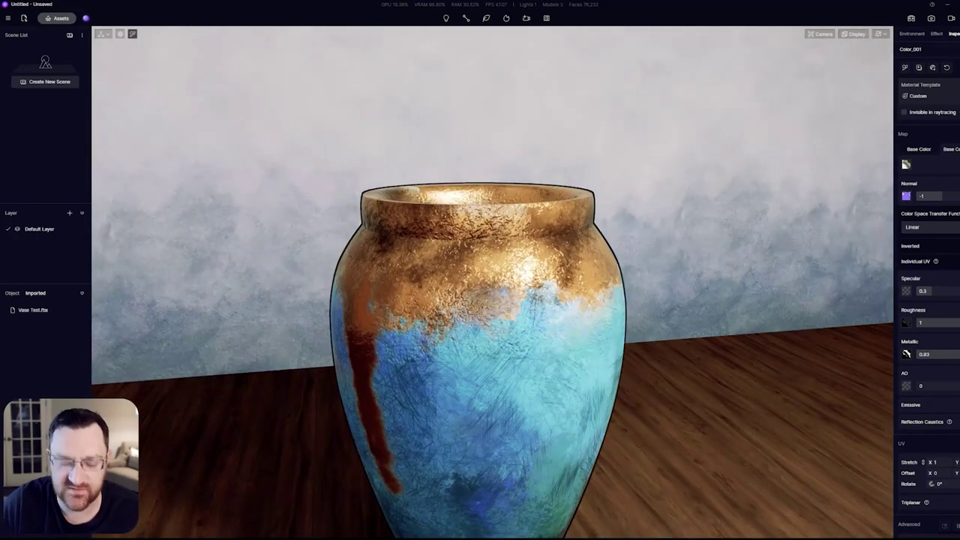
- Preview the vase under a movable light beside its neck, then remove the light and examine the gold relief
key(l)
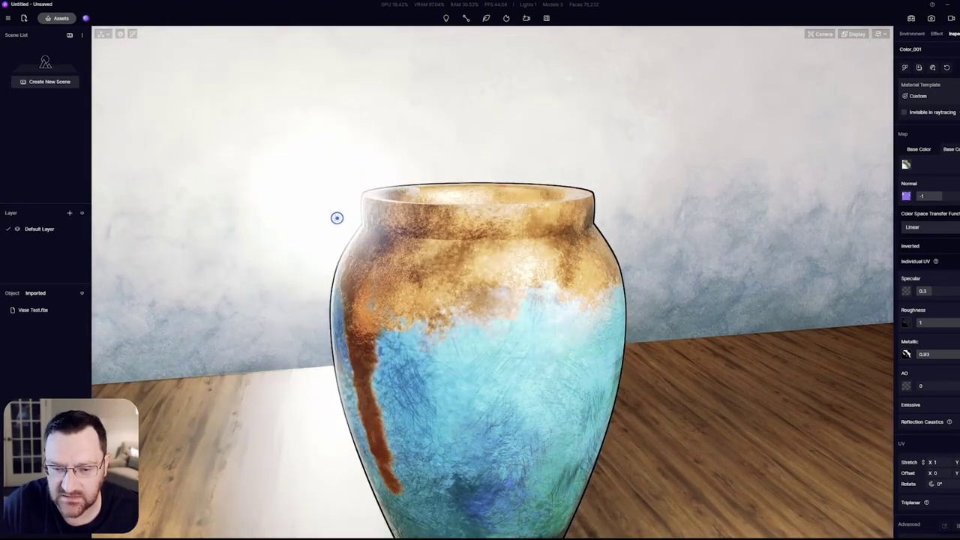
drag(299, 204, 337, 210)
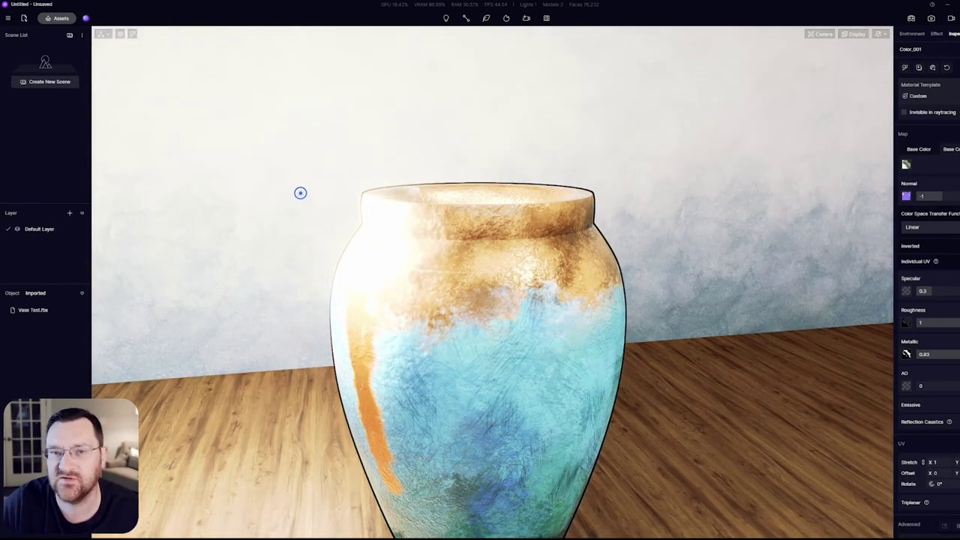
key(Escape)
scroll(480, 225, up, 4)
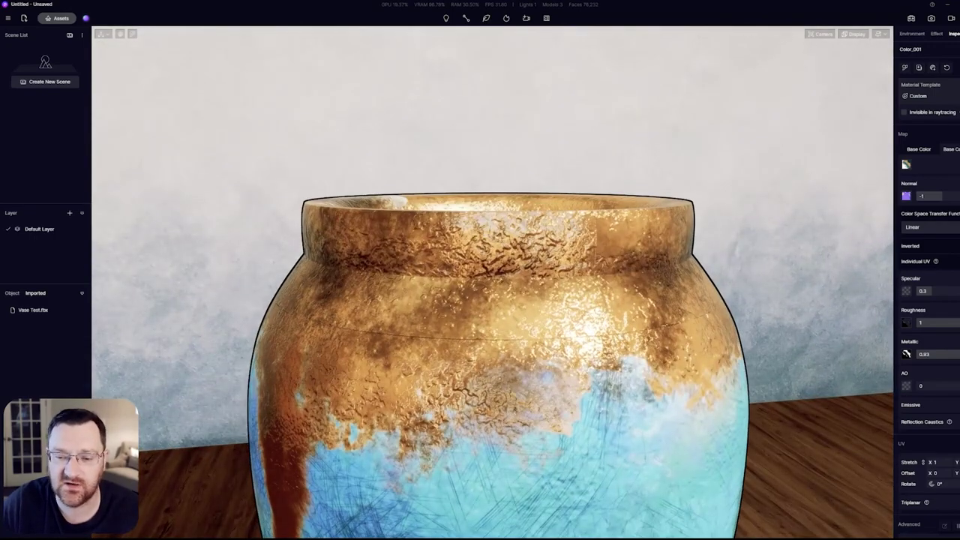
scroll(492, 263, down, 3)
scroll(495, 338, up, 3)
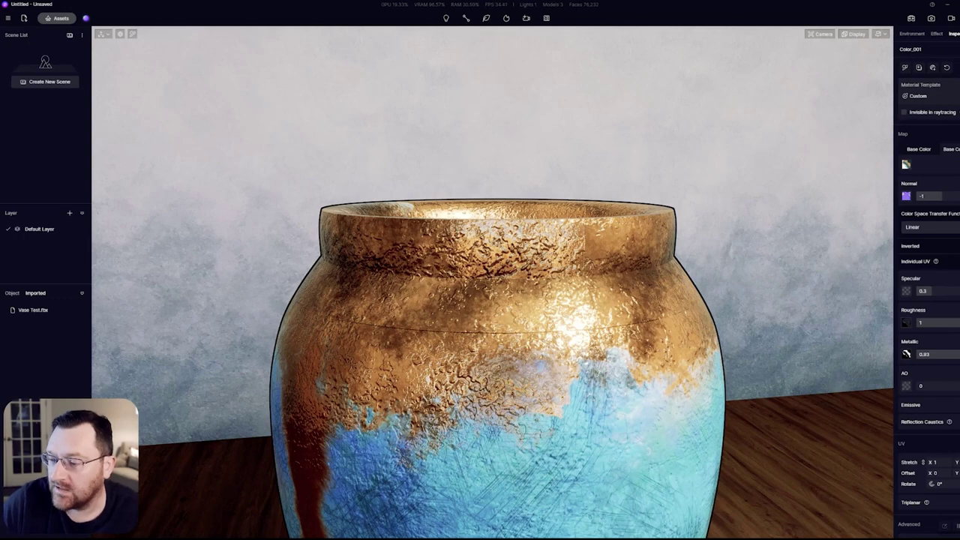
- Set the vase material's metallic value to 1
scroll(929, 300, down, 2)
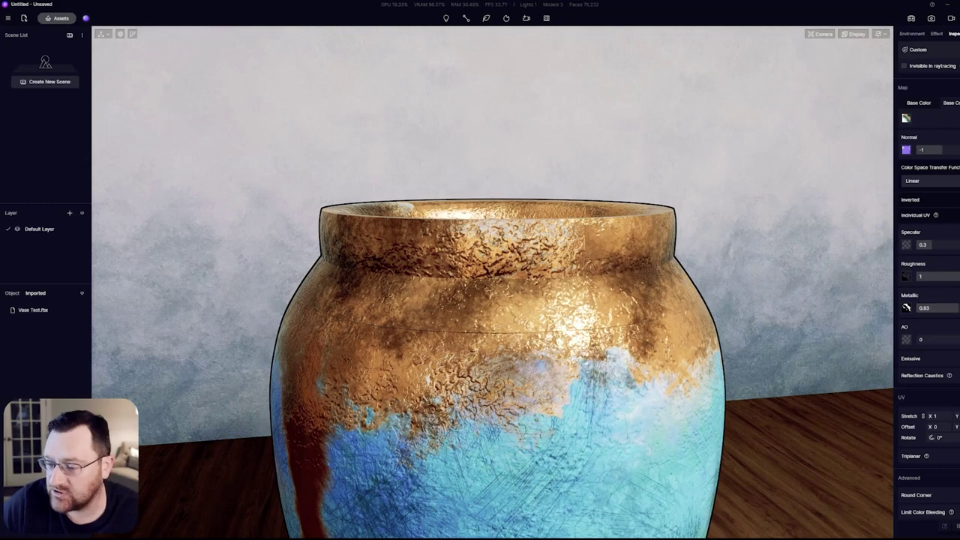
click(937, 308)
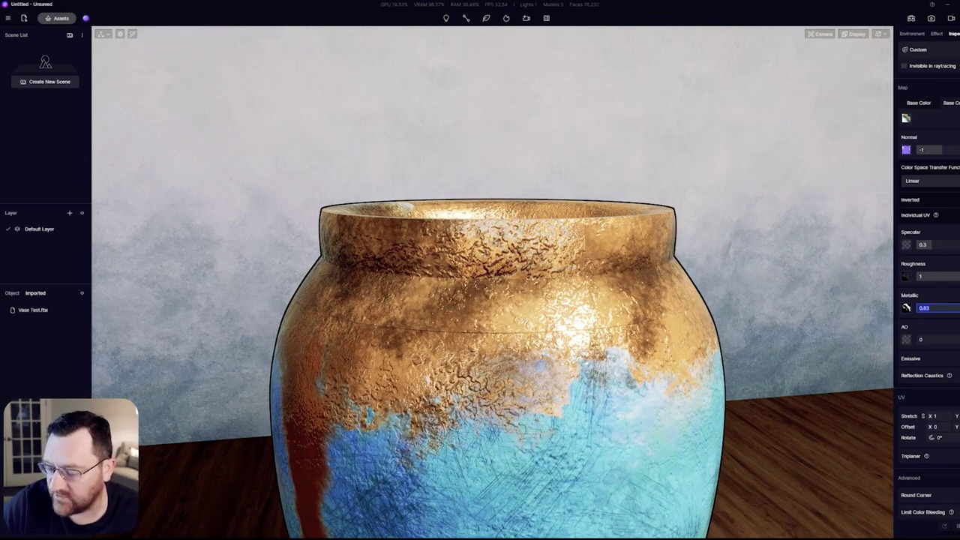
text(1)
key(Return)
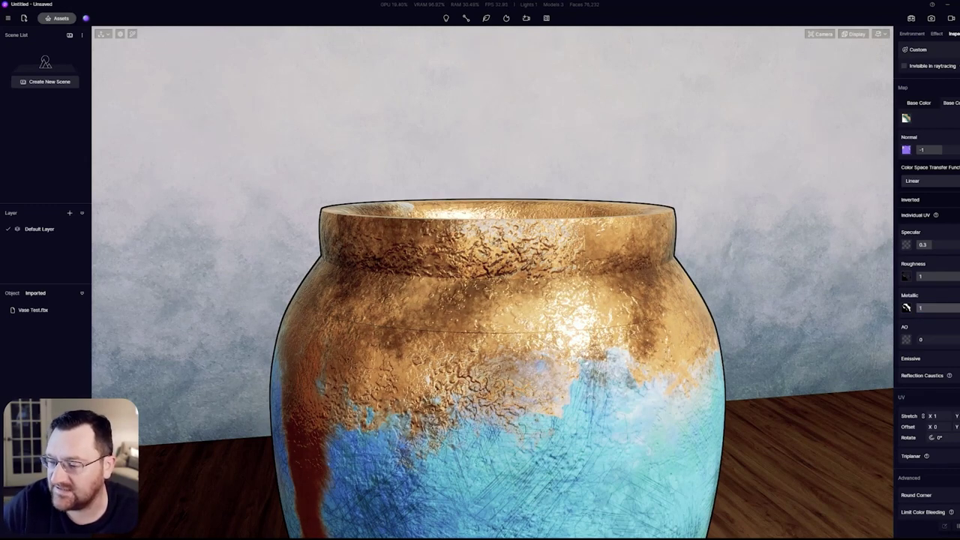
click(936, 309)
key(Return)
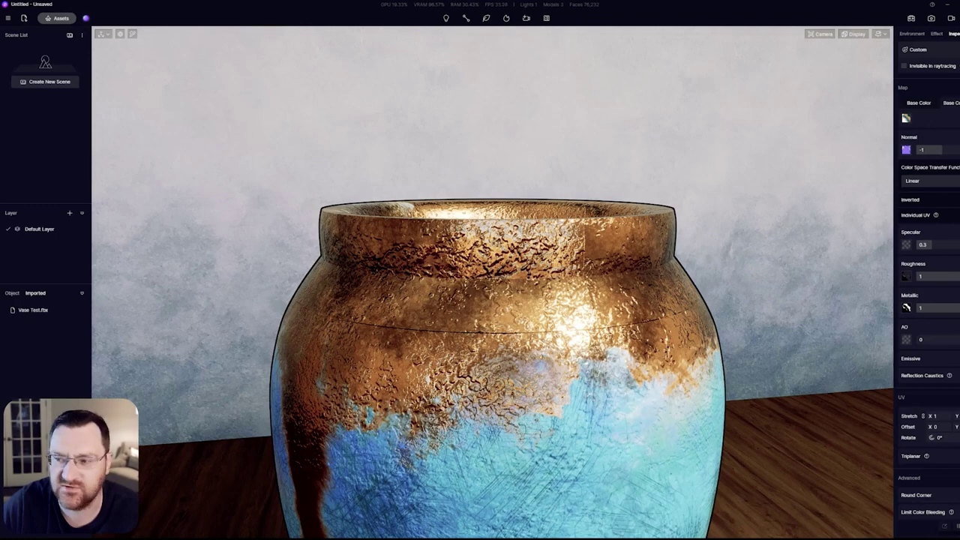
- Examine the vase's more metallic gold and blue surface up close and as a whole
scroll(493, 283, up, 2)
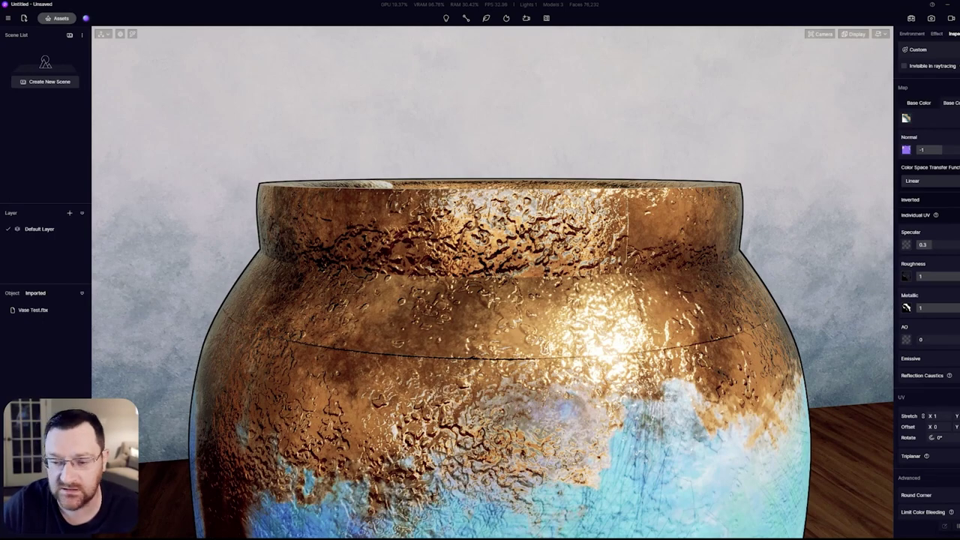
scroll(493, 283, down, 3)
scroll(493, 283, up, 2)
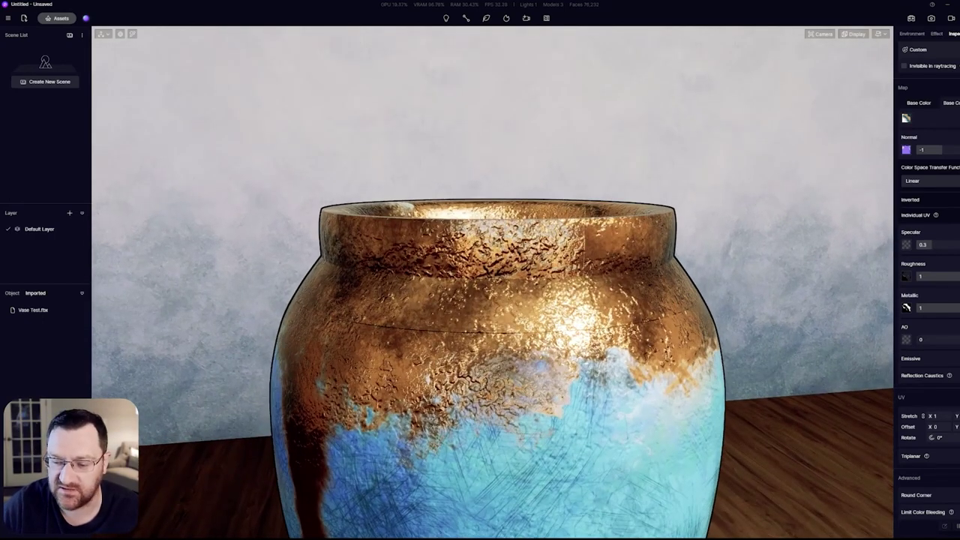
right_drag(493, 270, 466, 406)
scroll(493, 283, up, 2)
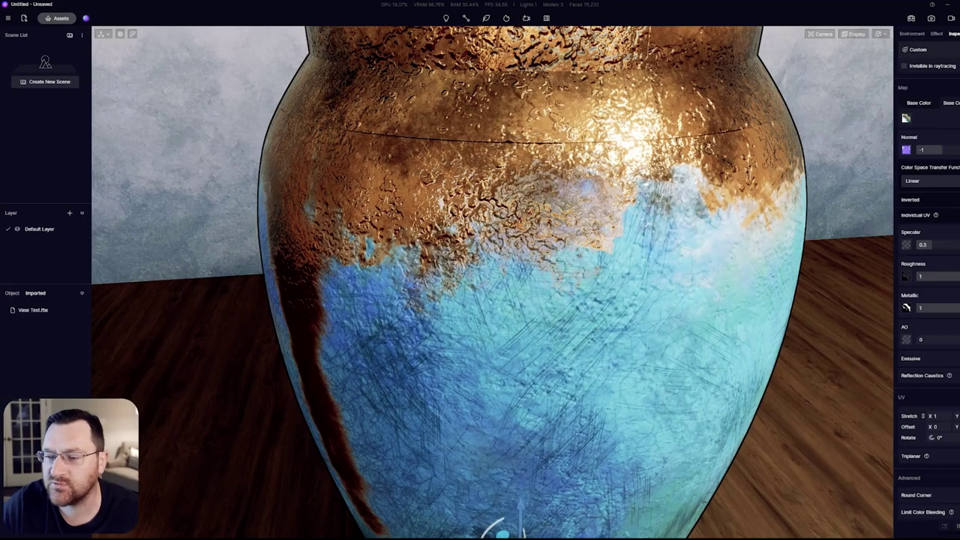
scroll(493, 283, down, 5)
middle_drag(381, 291, 404, 224)
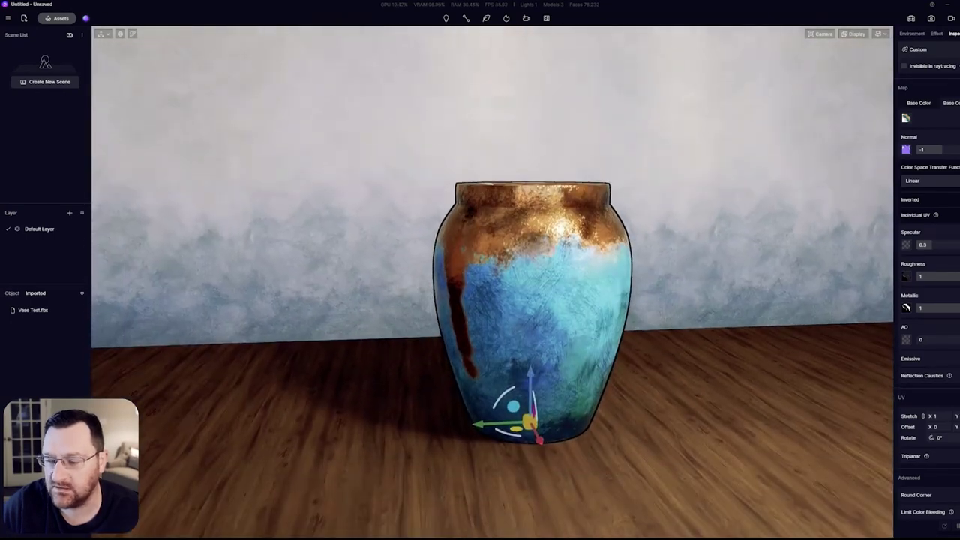
- Preview the vase under a point light moved from beside its neck up across the wall, then cancel the light
scroll(404, 224, up, 1)
key(l)
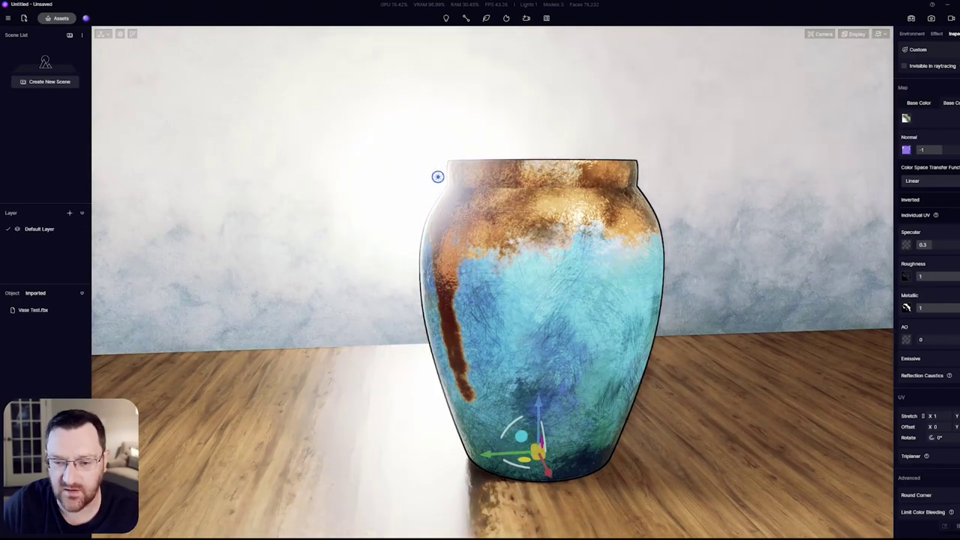
mouse_move(422, 175)
mouse_down()
mouse_move(473, 185)
mouse_move(547, 145)
mouse_move(684, 159)
mouse_move(665, 217)
mouse_move(690, 237)
mouse_move(696, 213)
mouse_move(482, 191)
mouse_move(345, 152)
mouse_move(424, 202)
mouse_move(315, 106)
mouse_up()
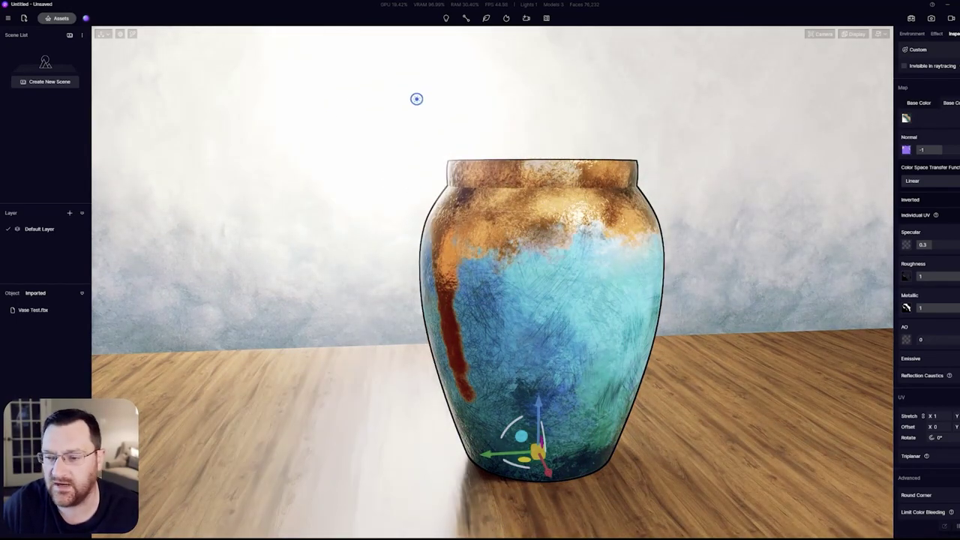
key(Escape)
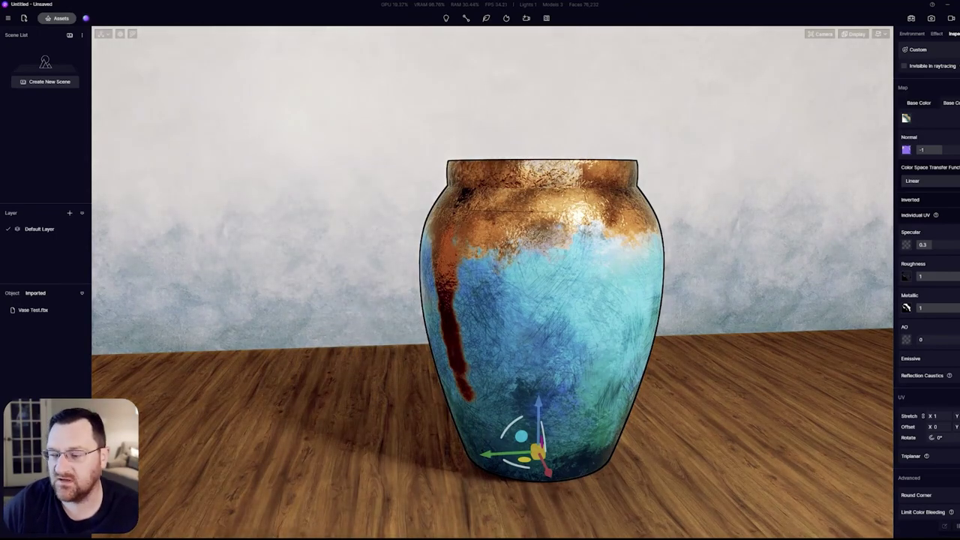
- Examine how the highlights play over the vase's gold neck and blue body from different sides and distances
key(d)
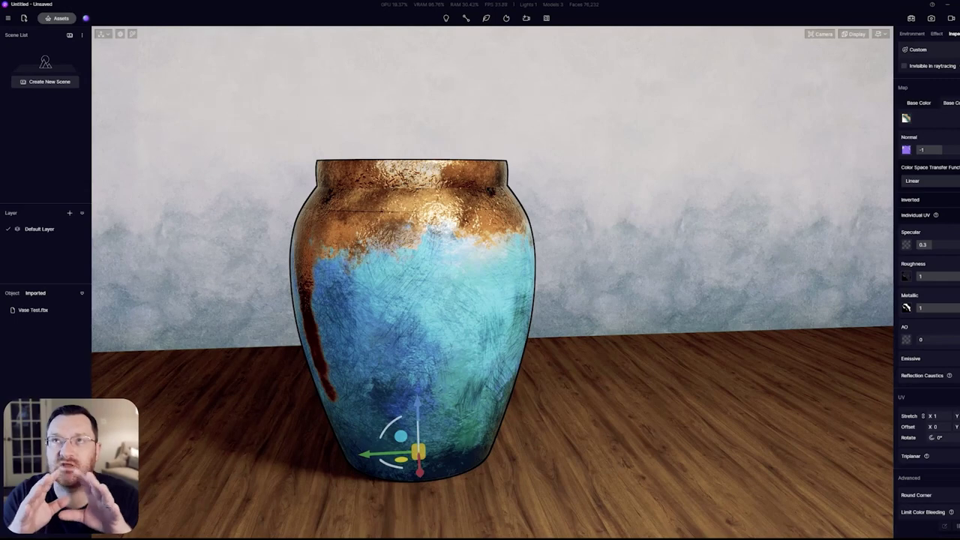
key(a)
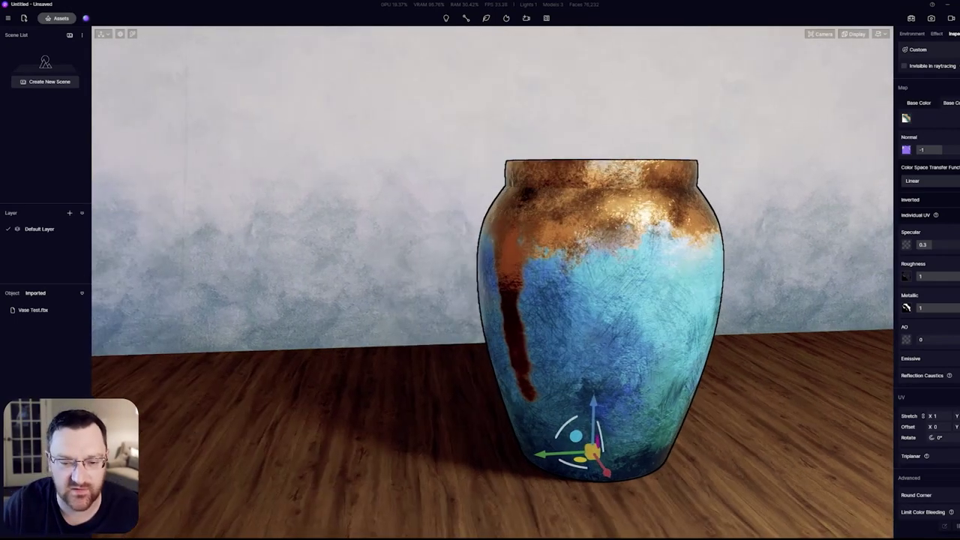
key(w)
key(d)
key(s)
key(a)
key(w)
key(w)
right_drag(492, 283, 549, 290)
key(s)
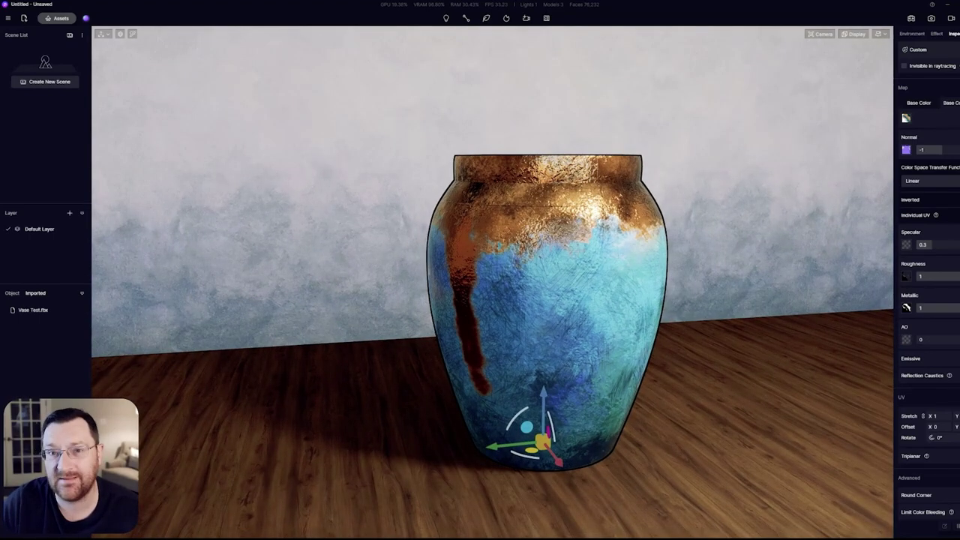
key(d)
right_drag(492, 284, 399, 275)
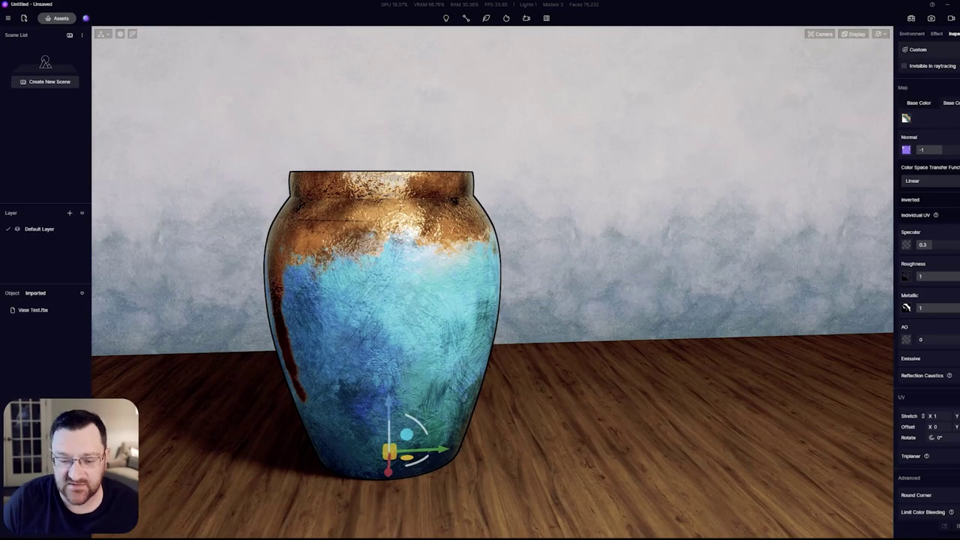
- Preview the vase under a strip light held beside its blue body
key(3)
right_drag(703, 253, 629, 241)
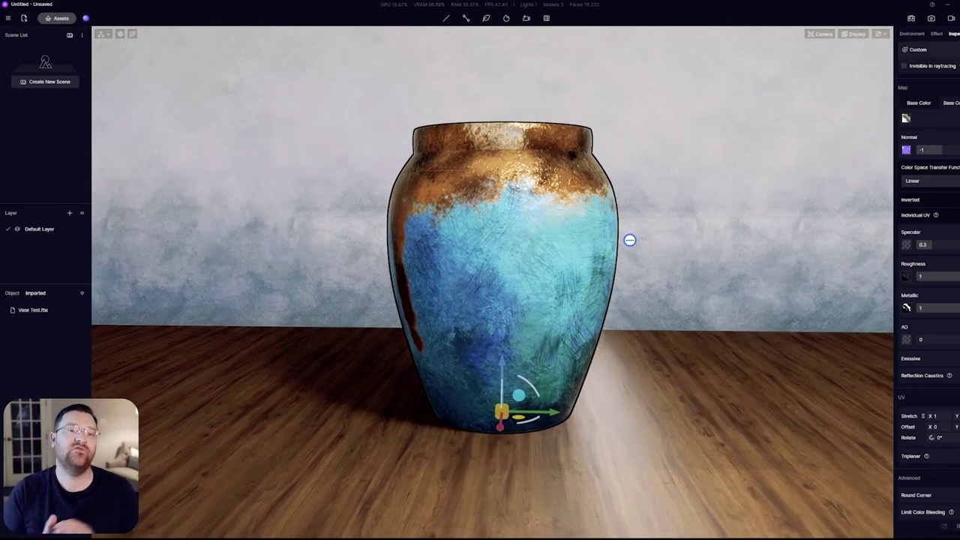